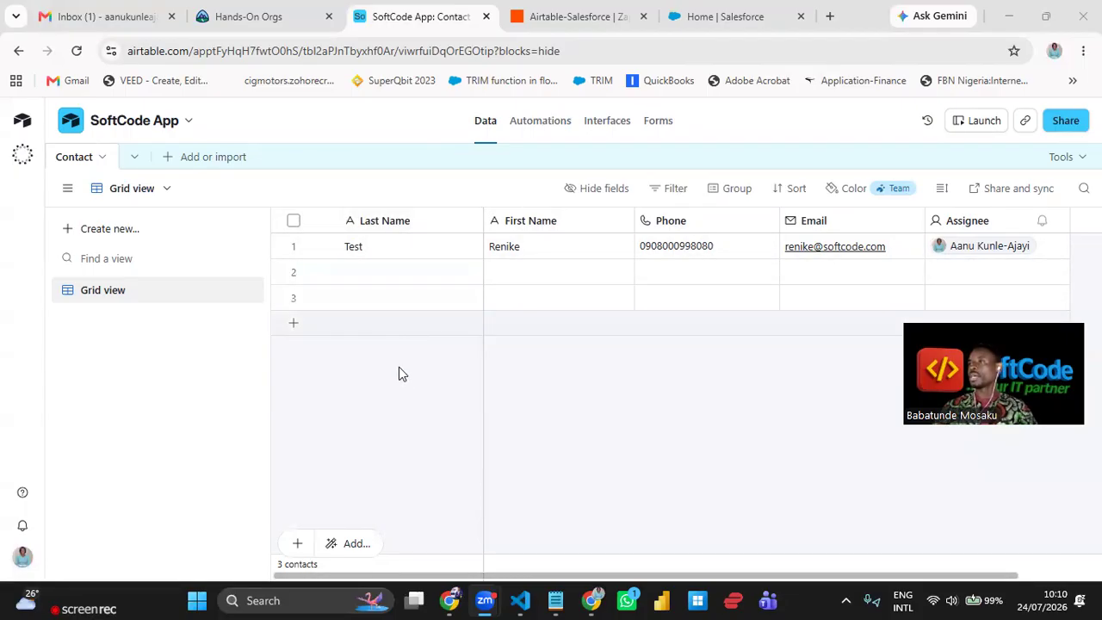
- Enter the second contact's last name, first name, phone number and email in row 2
left_click(384, 271)
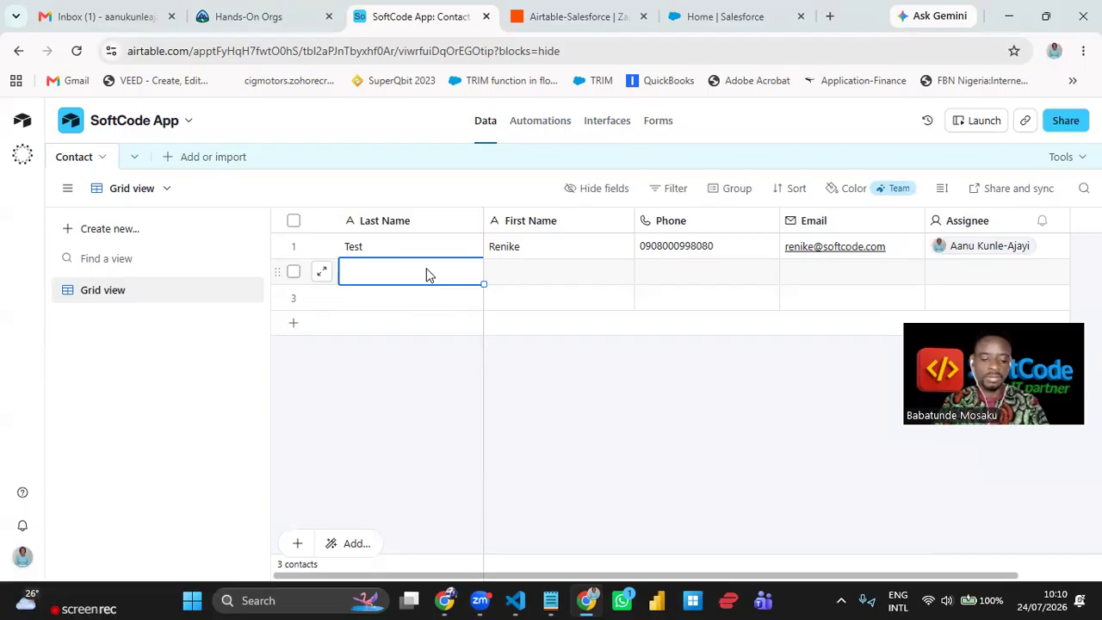
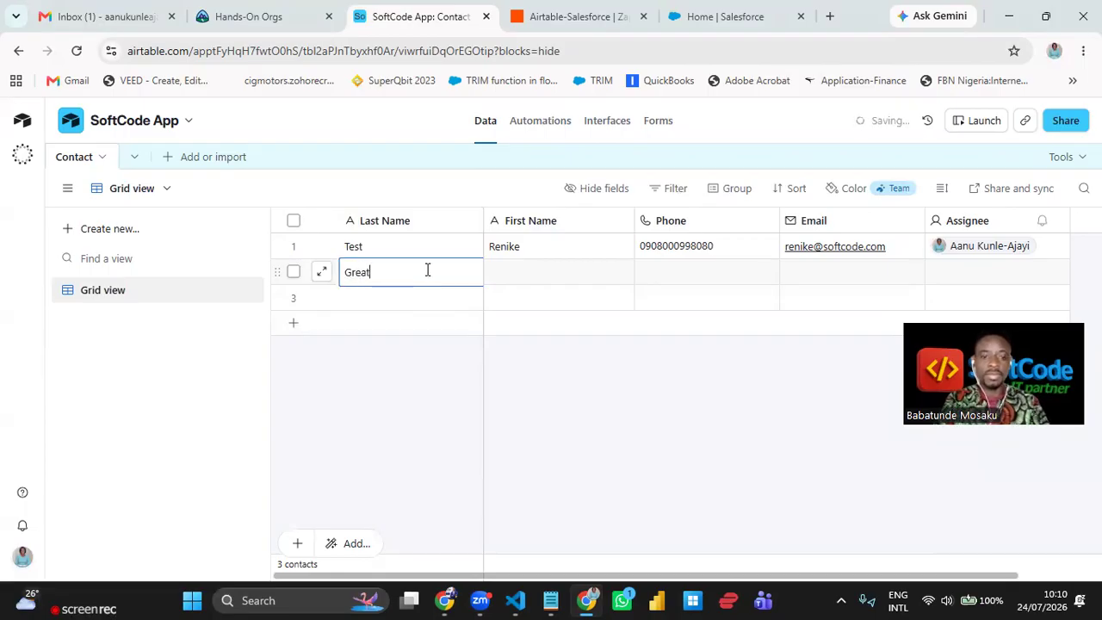
key("Tab")
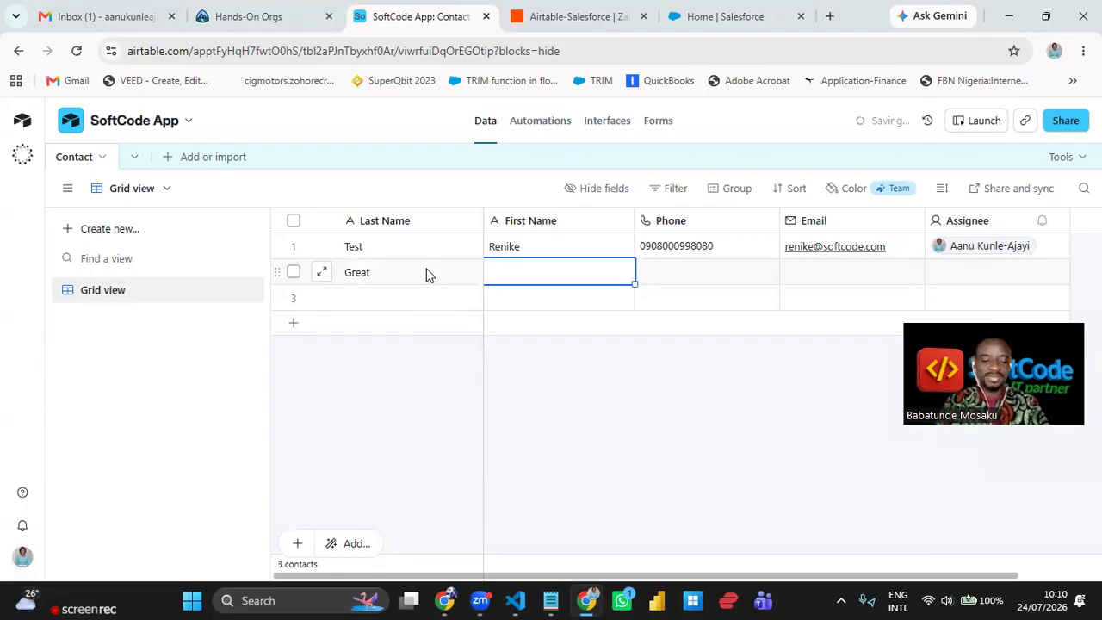
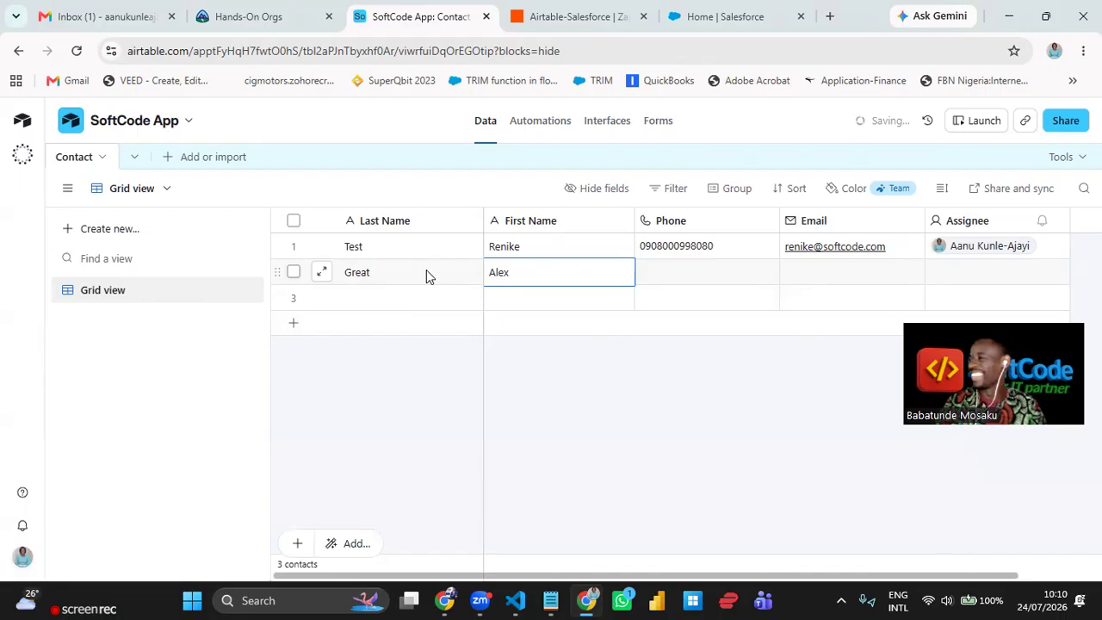
left_click(686, 272)
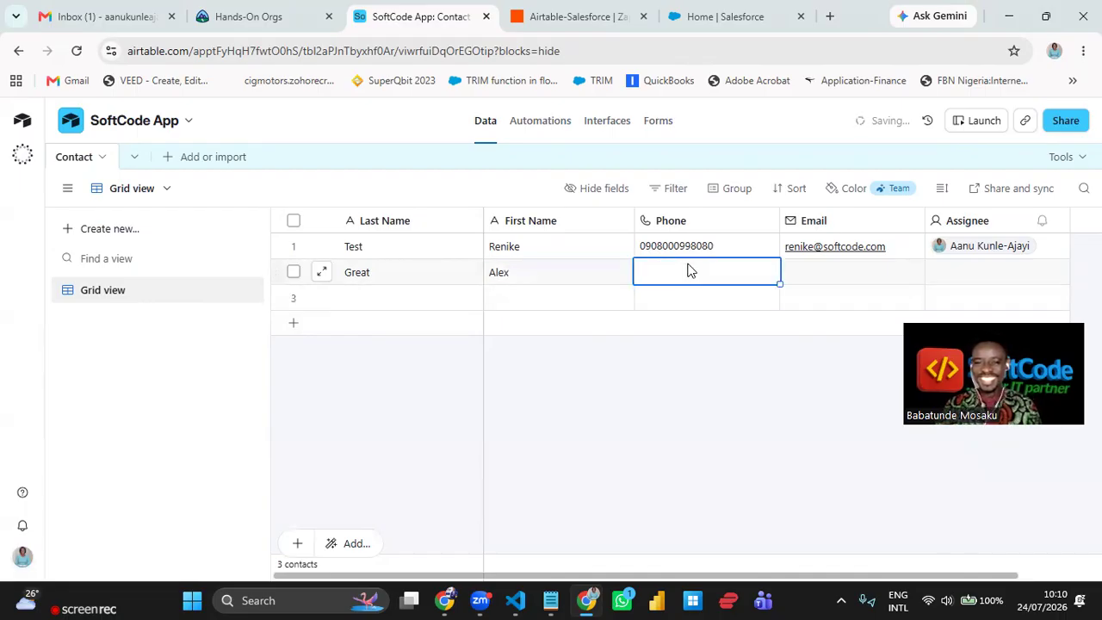
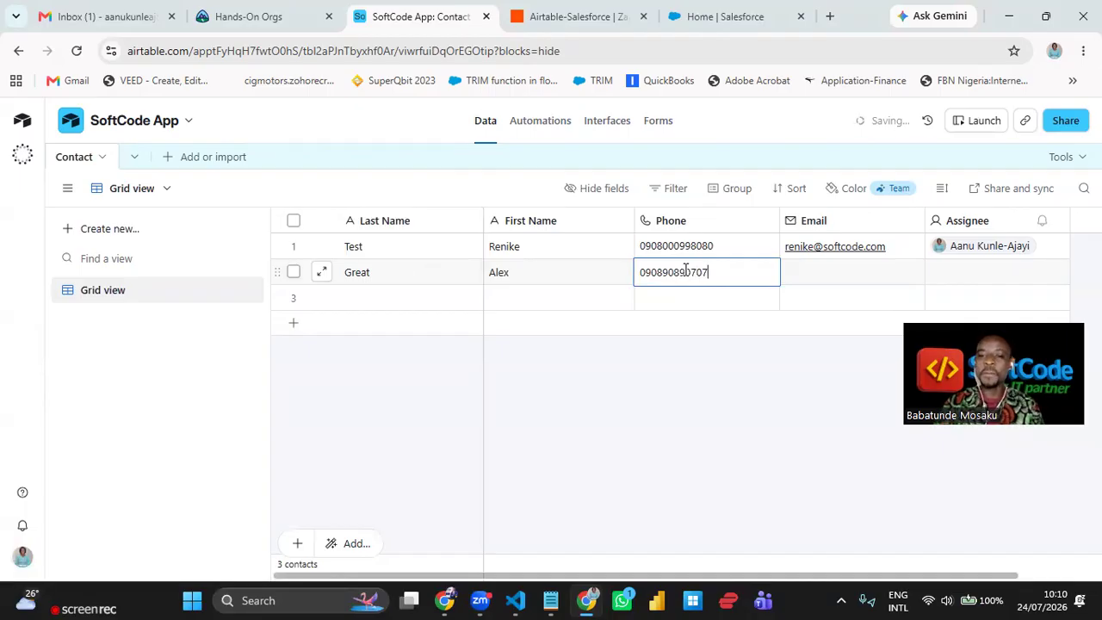
left_click(809, 275)
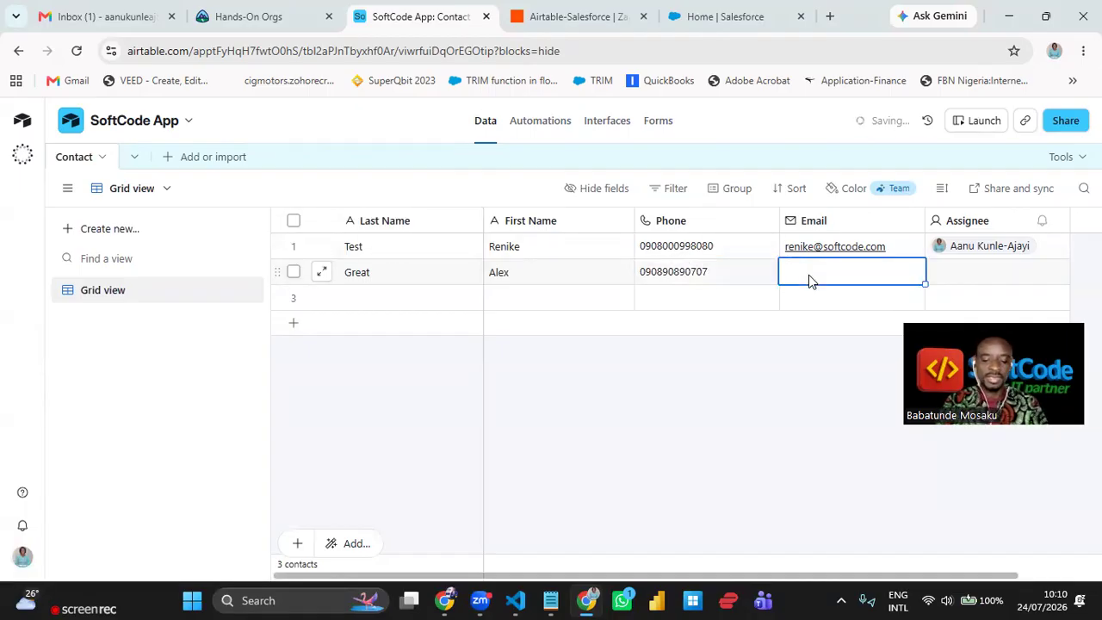
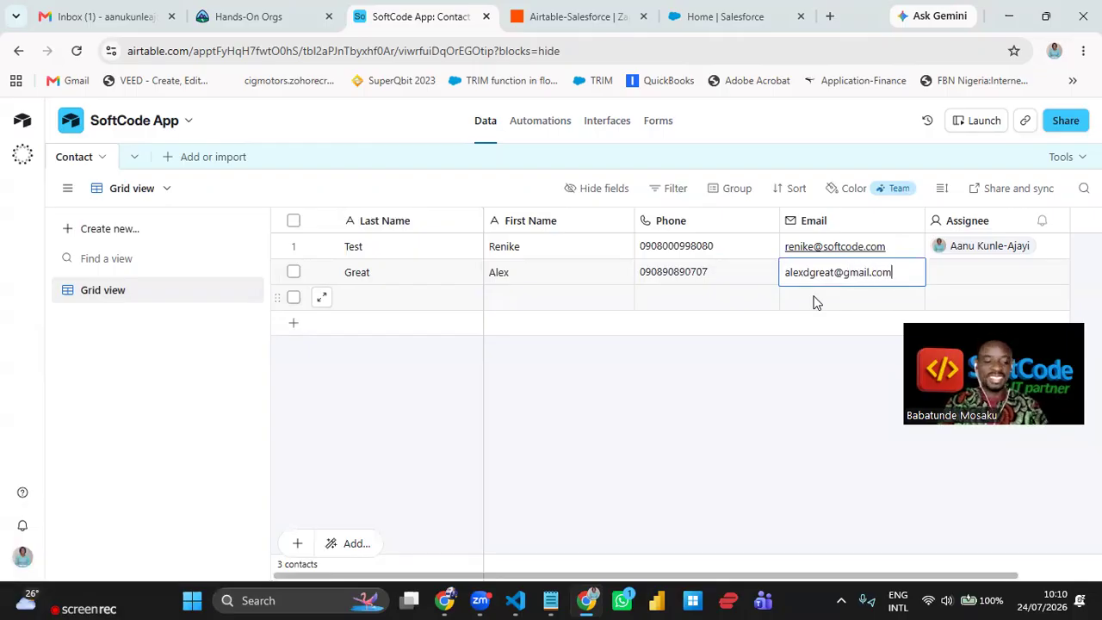
key("Tab")
- Assign the second contact to the workspace user in the Assignee column
left_click(1009, 269)
left_click(1049, 273)
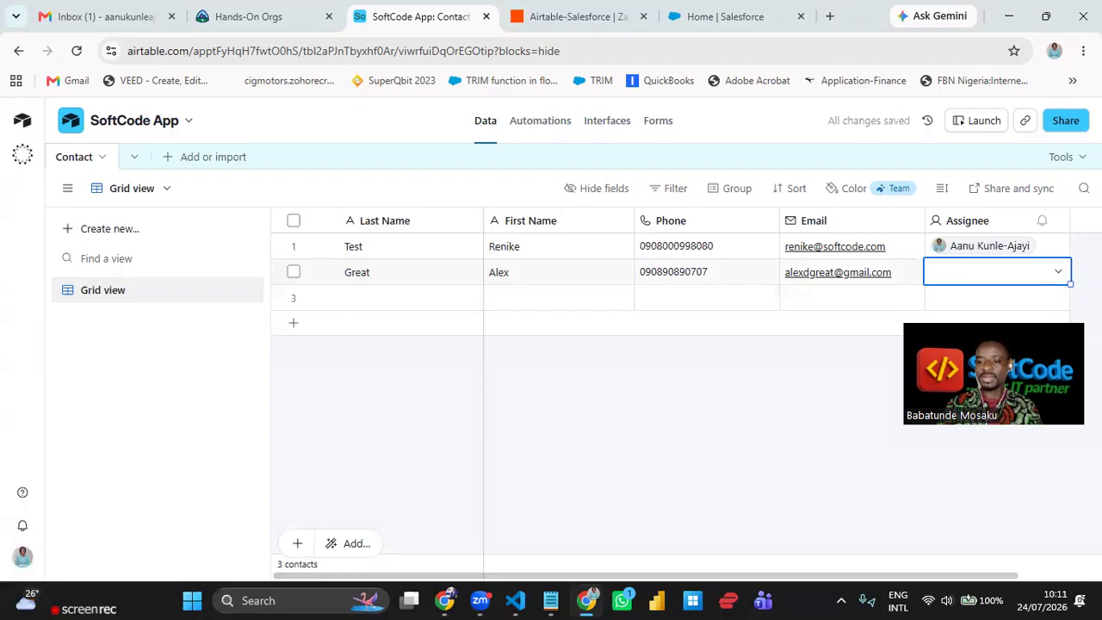
left_click_drag(1021, 374, 1033, 477)
left_click(1034, 279)
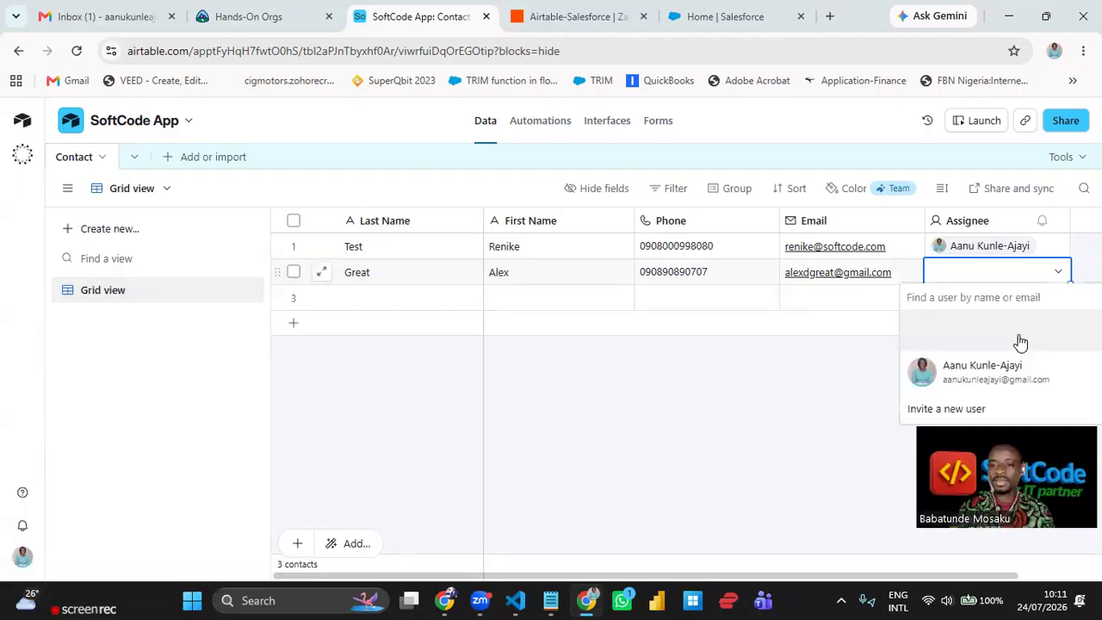
left_click(1011, 371)
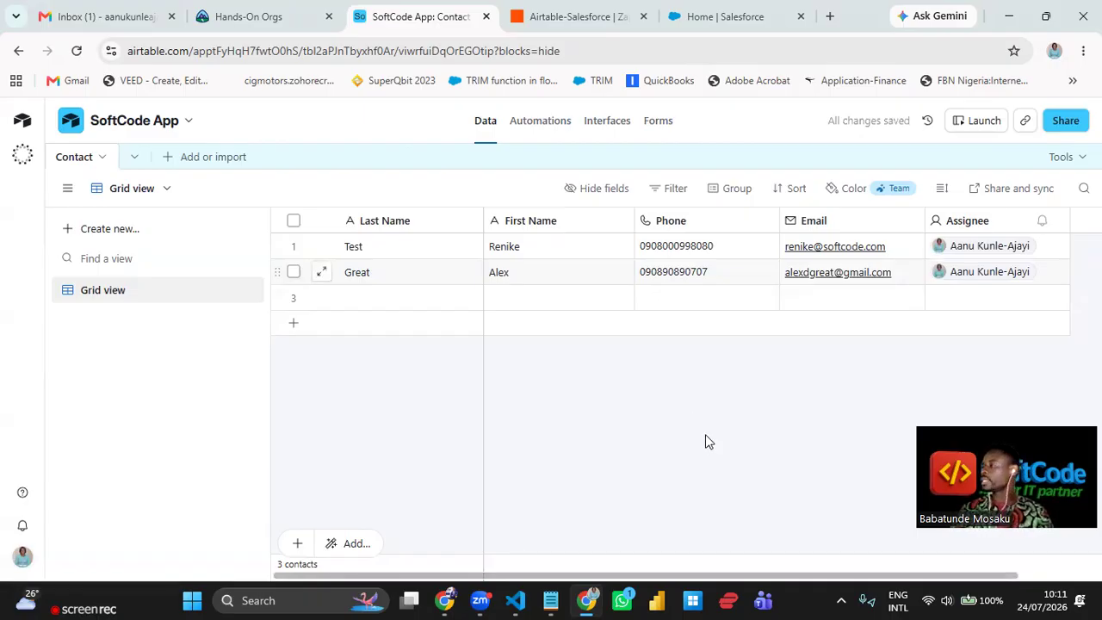
- Leave the Airtable-Salesforce Zap editor for the Zapier Home dashboard and browse the Create menu
left_click(581, 19)
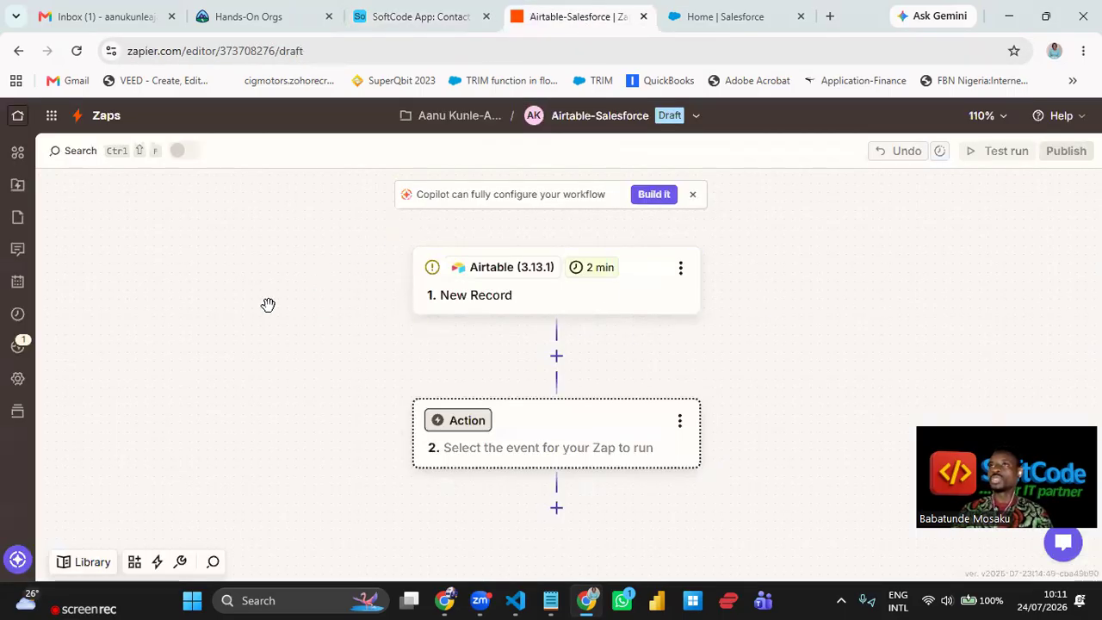
left_click(18, 117)
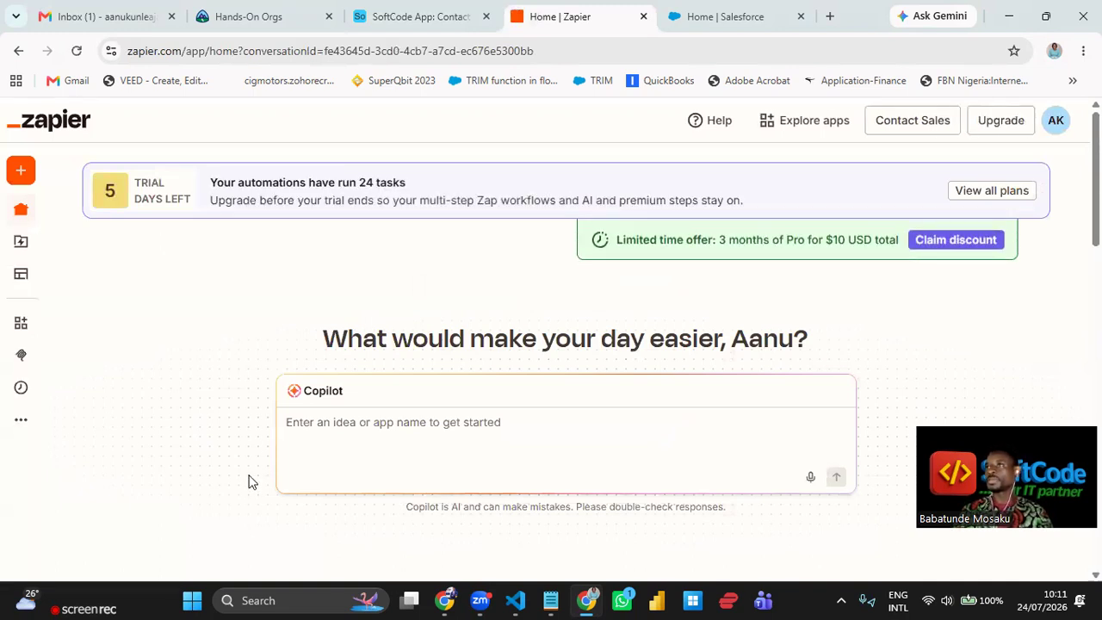
scroll(281, 297, "down", 2)
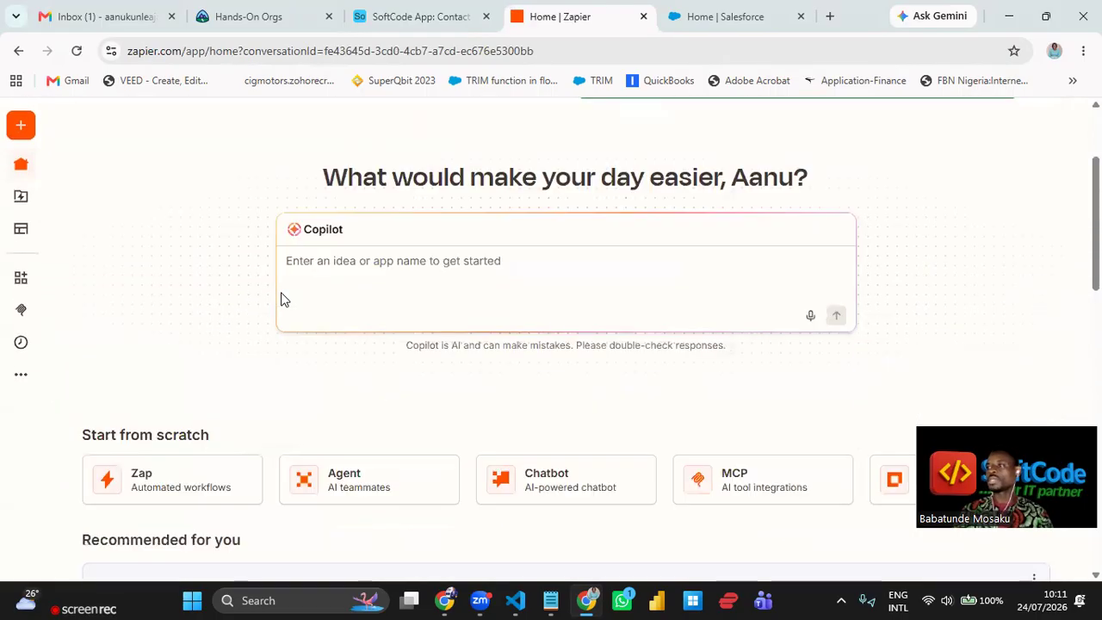
scroll(262, 341, "up", 2)
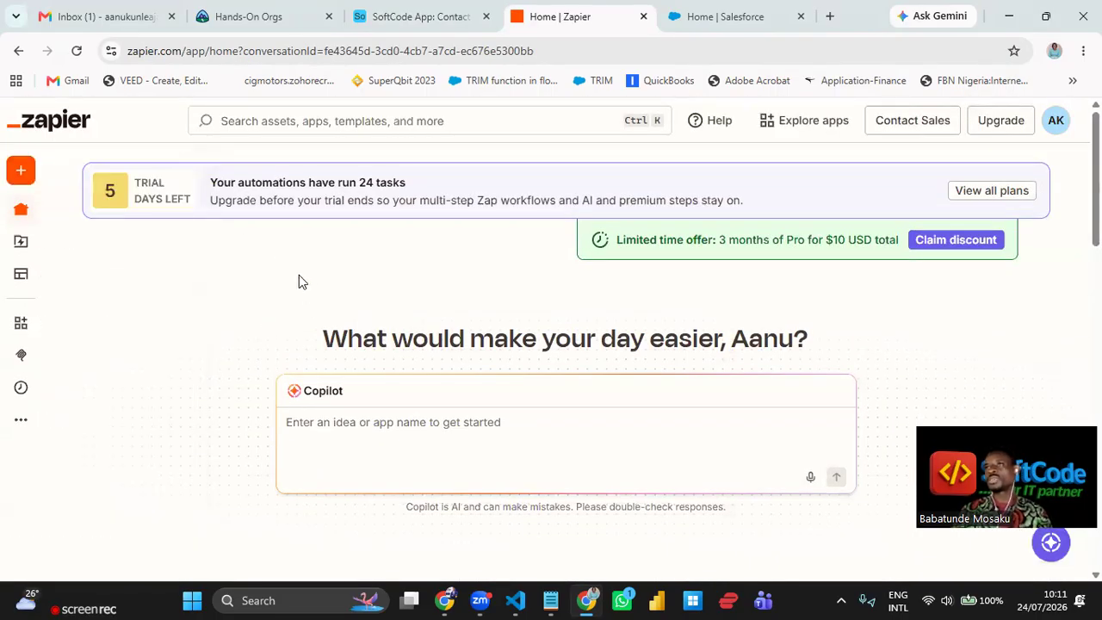
mouse_move(18, 176)
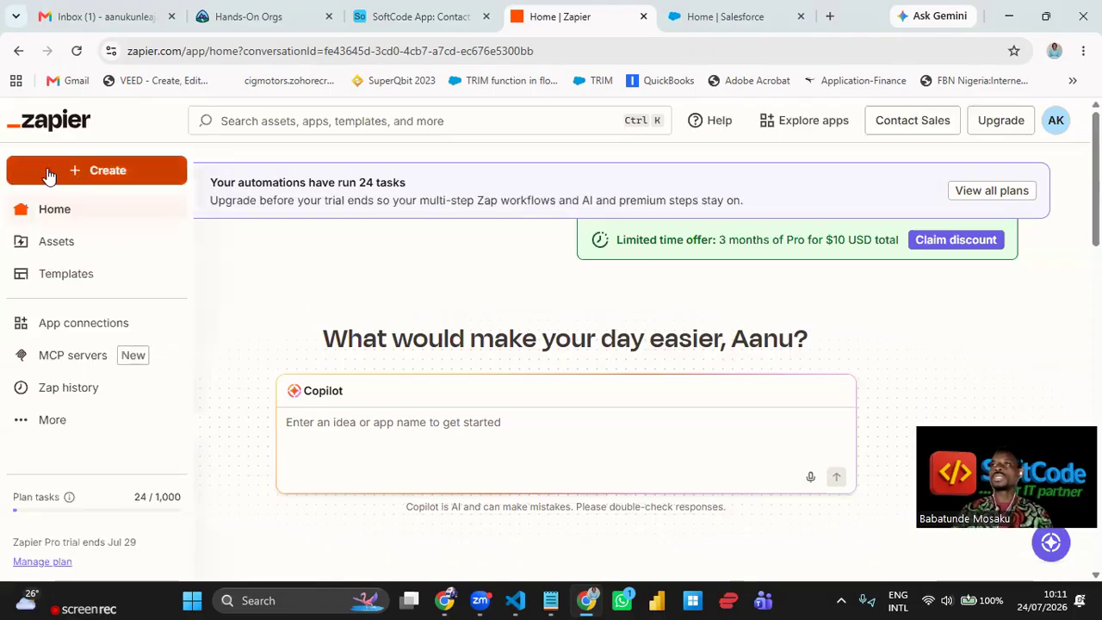
left_click(94, 172)
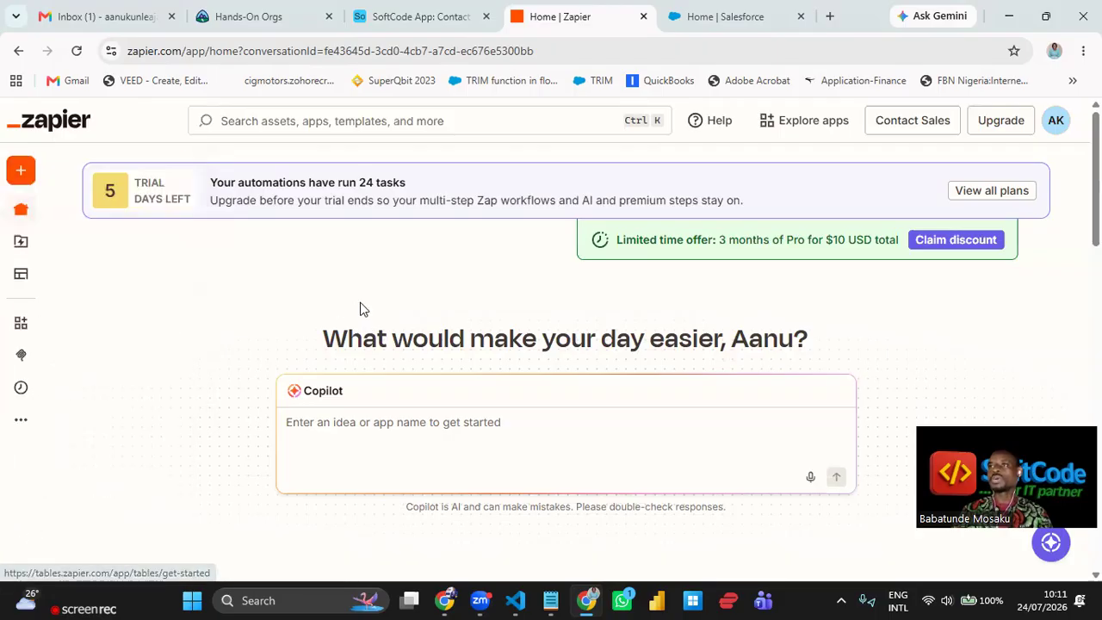
mouse_move(17, 250)
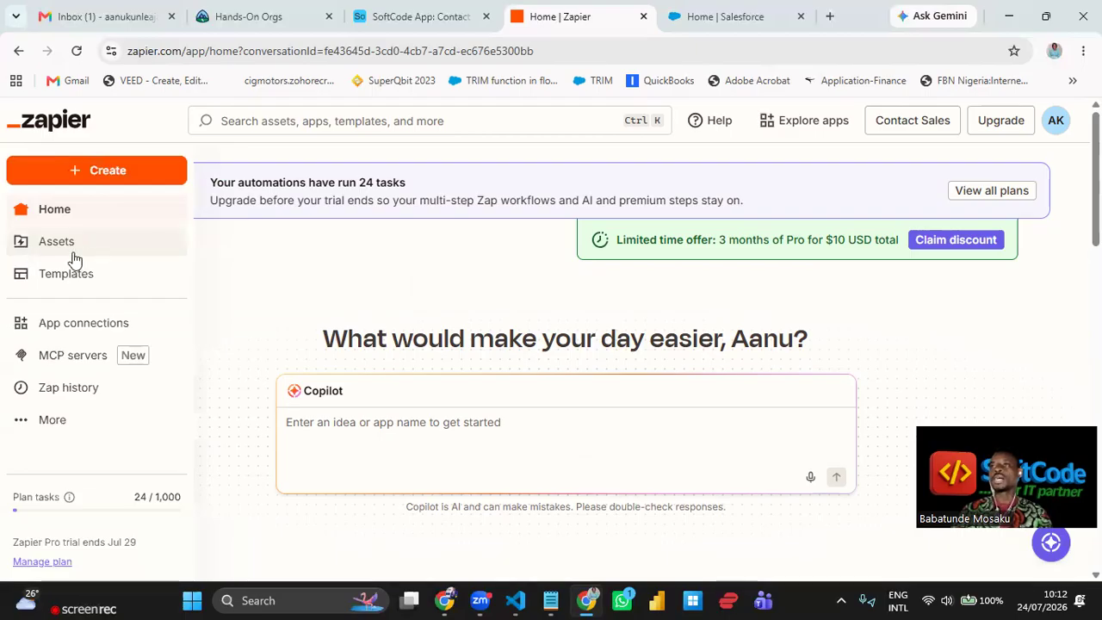
- Reopen the Airtable-Salesforce draft from Assets > Zaps and select its 1. New Record trigger
left_click(57, 245)
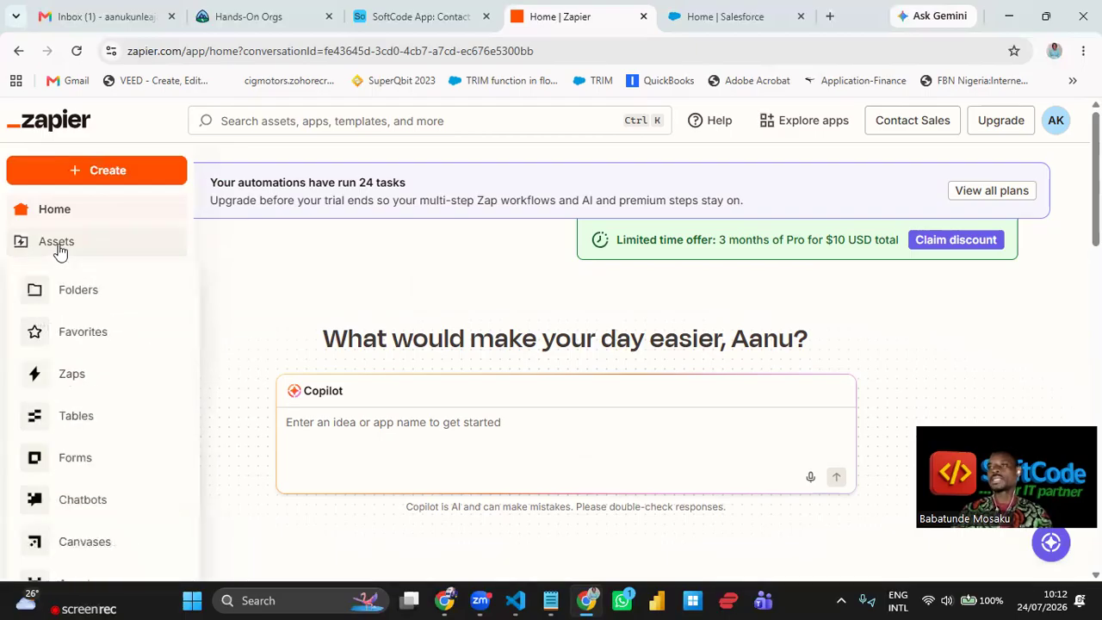
left_click(78, 383)
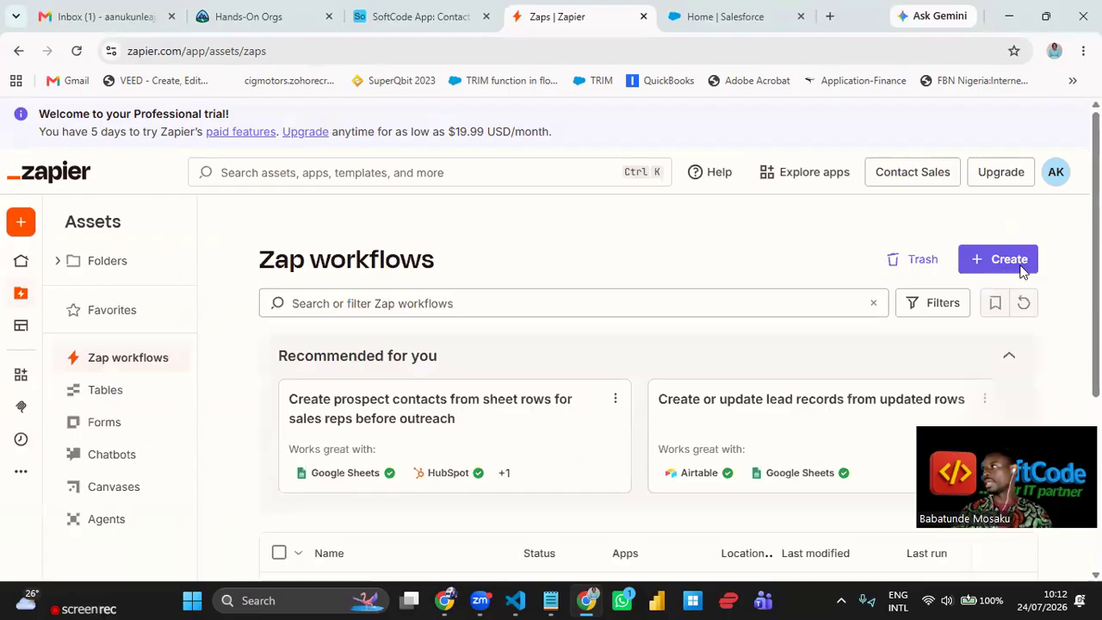
scroll(528, 299, "down", 5)
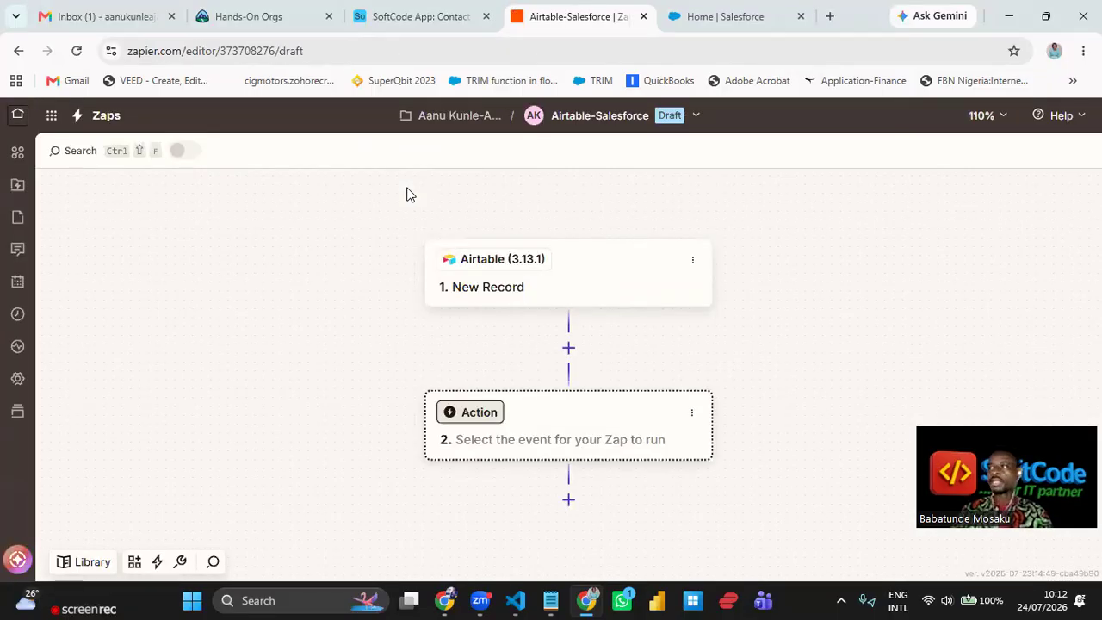
left_click(579, 277)
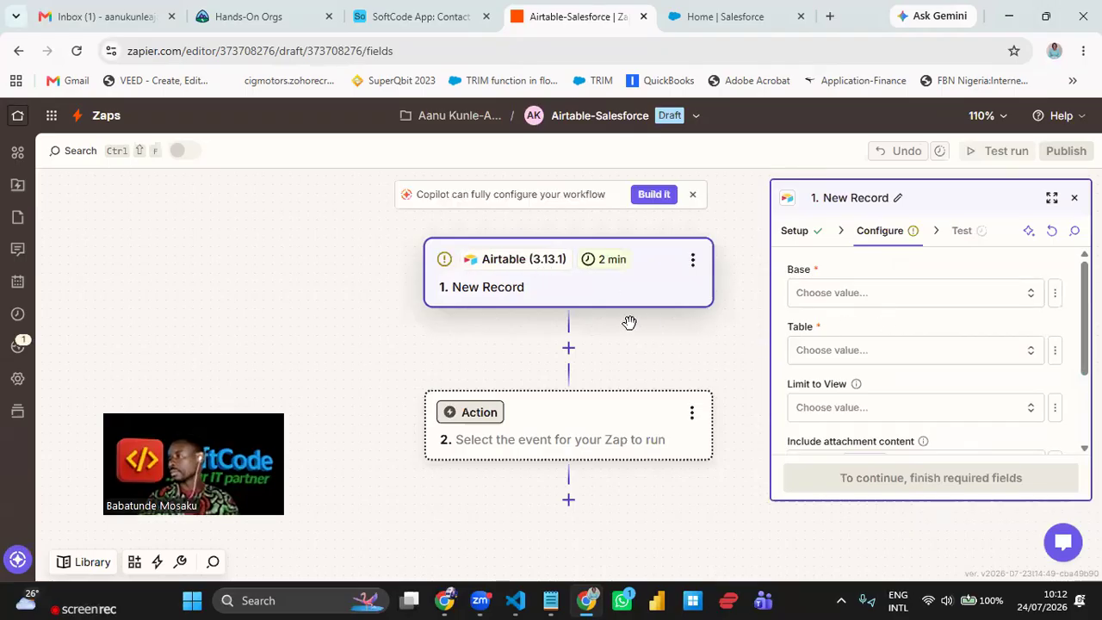
- Choose Reconnect from the trigger's Airtable Account menu in the Setup panel
left_click(794, 232)
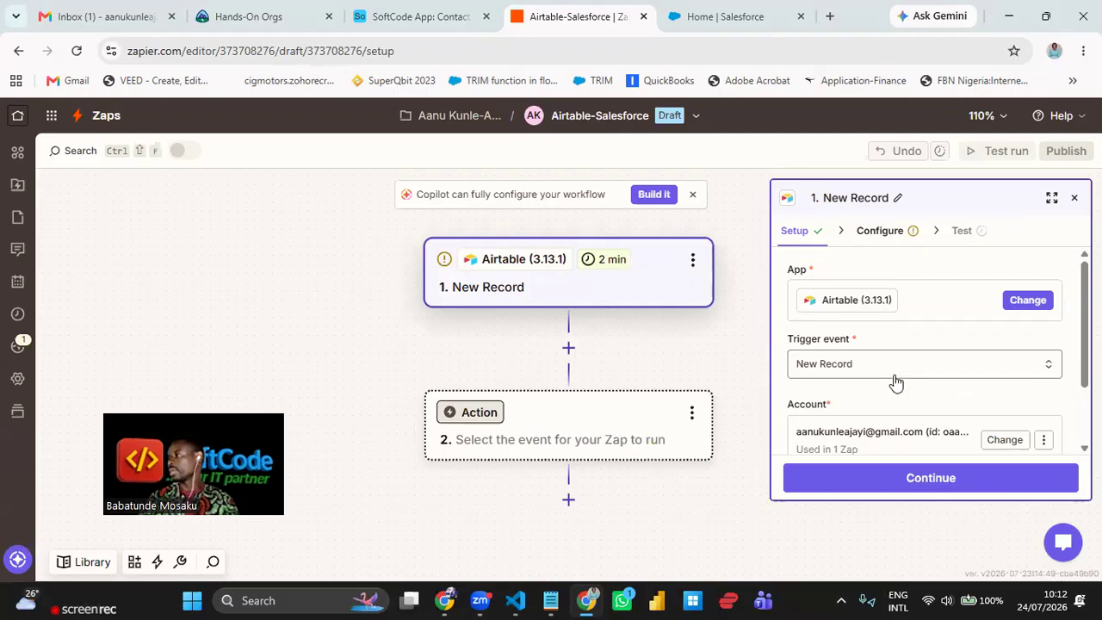
scroll(901, 342, "down", 1)
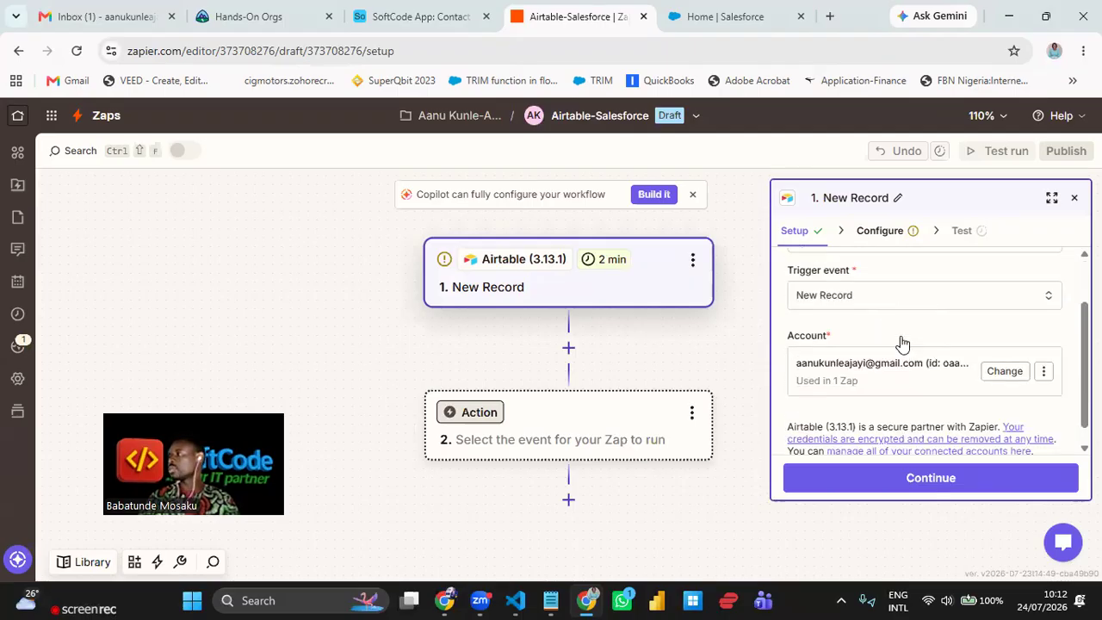
scroll(901, 342, "up", 1)
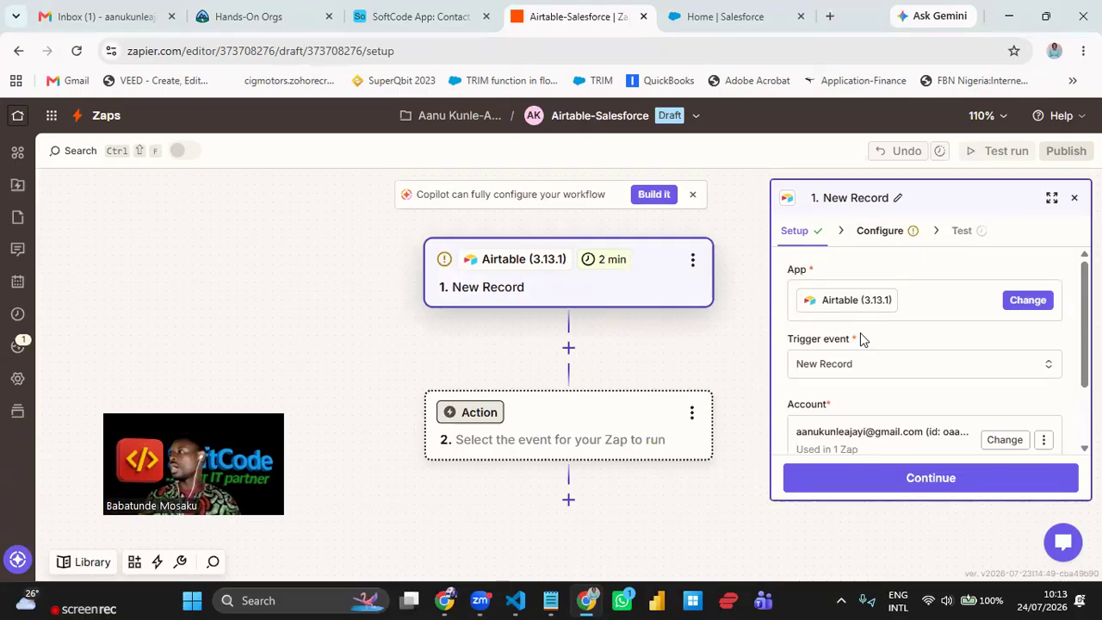
scroll(860, 333, "down", 2)
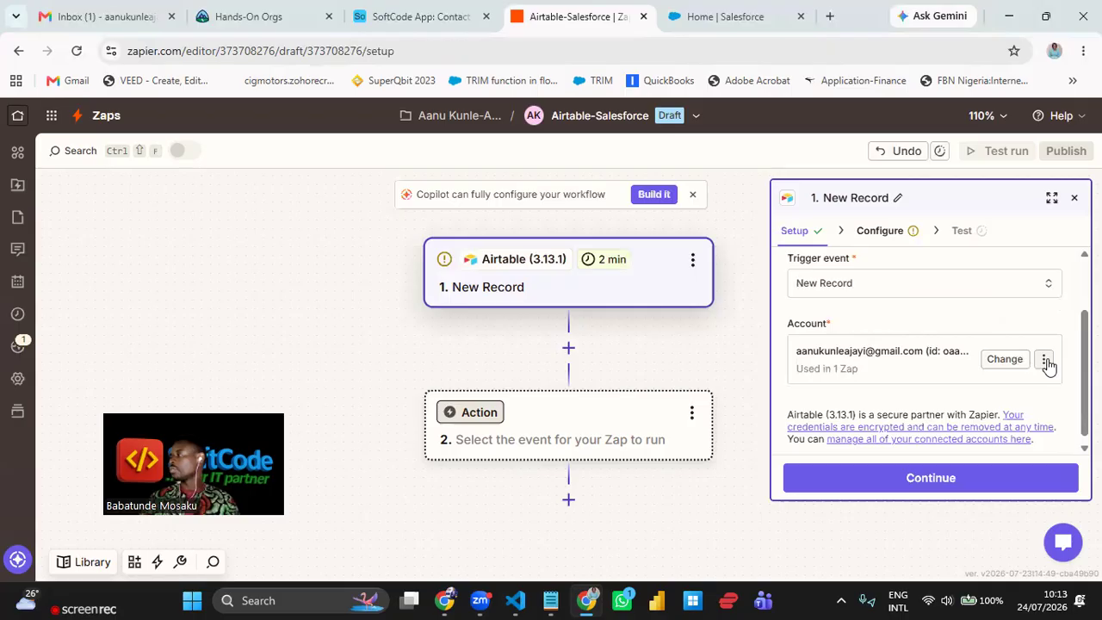
left_click(1045, 360)
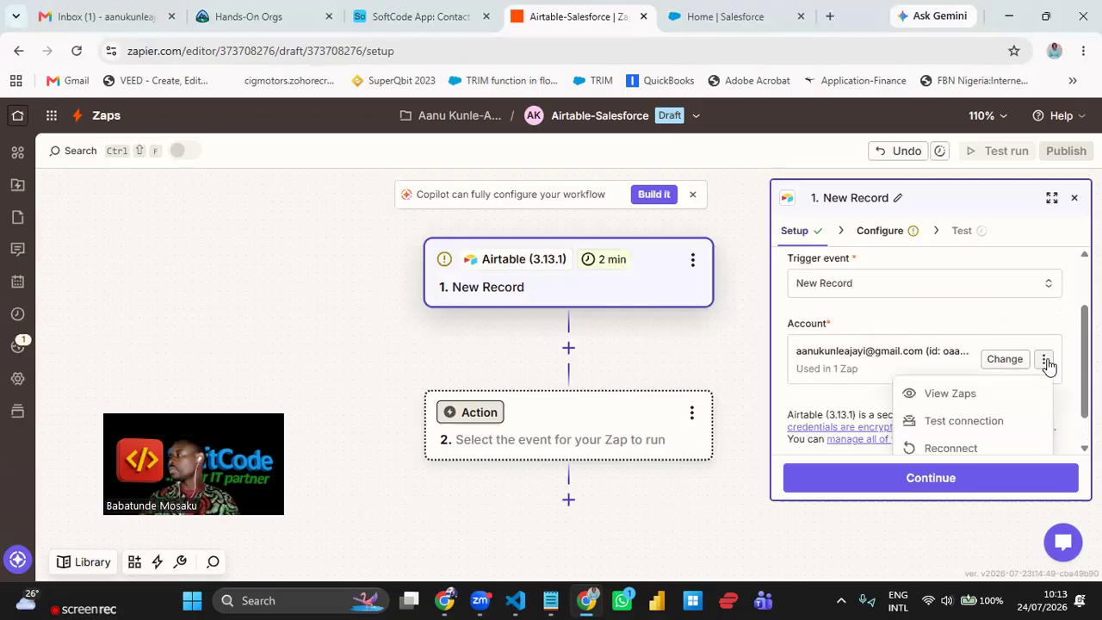
left_click(957, 449)
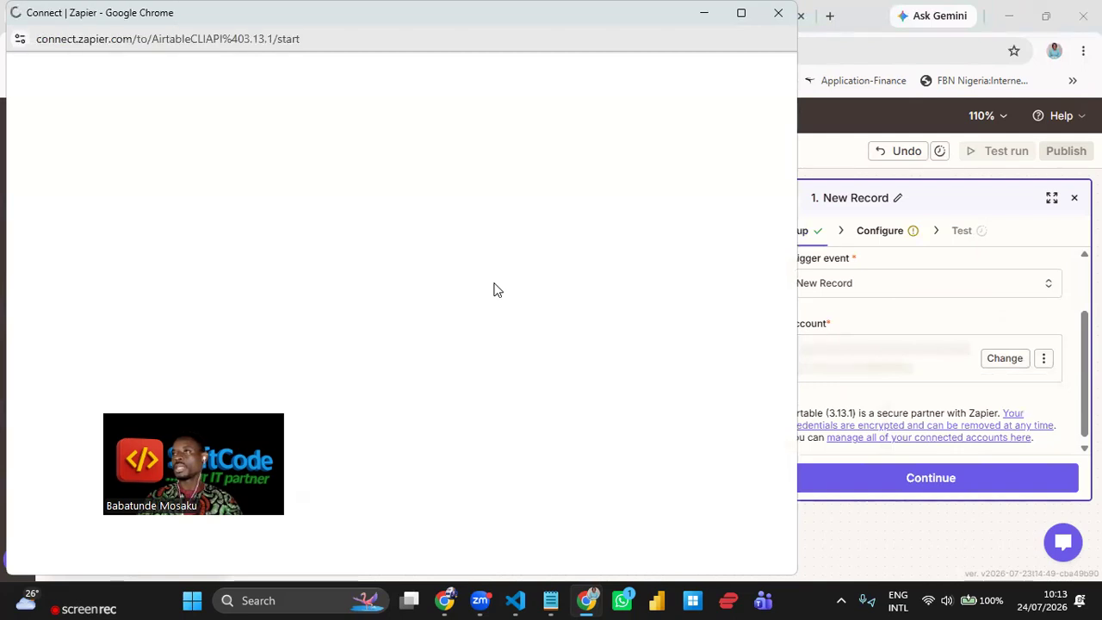
- Confirm the reconnection, grant Zapier access to the Airtable data, and continue to Configure
left_click(447, 320)
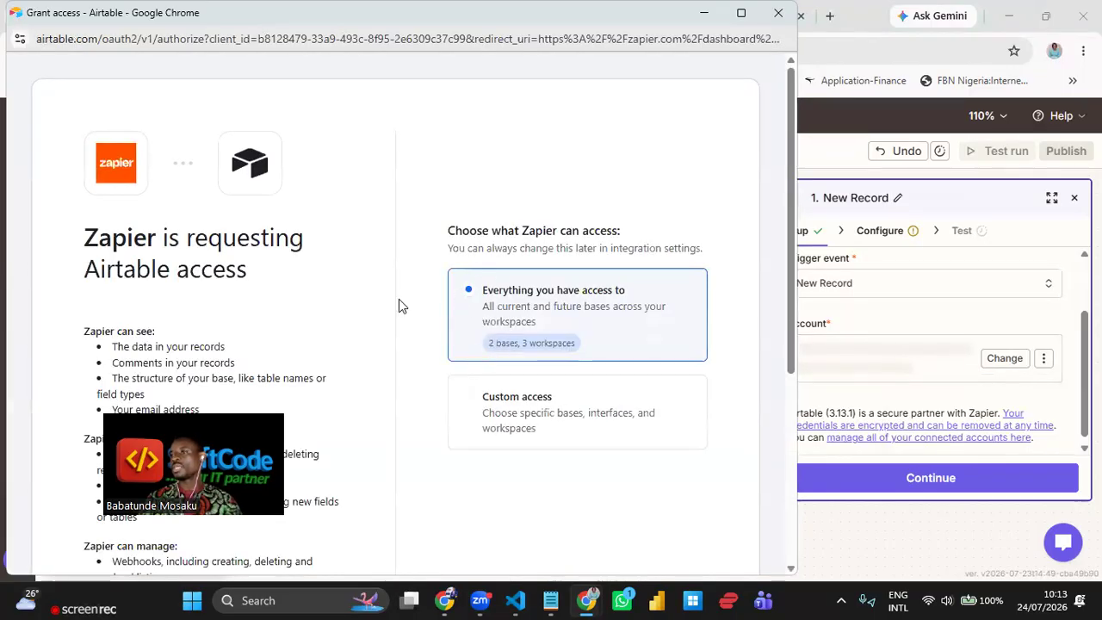
scroll(392, 299, "down", 4)
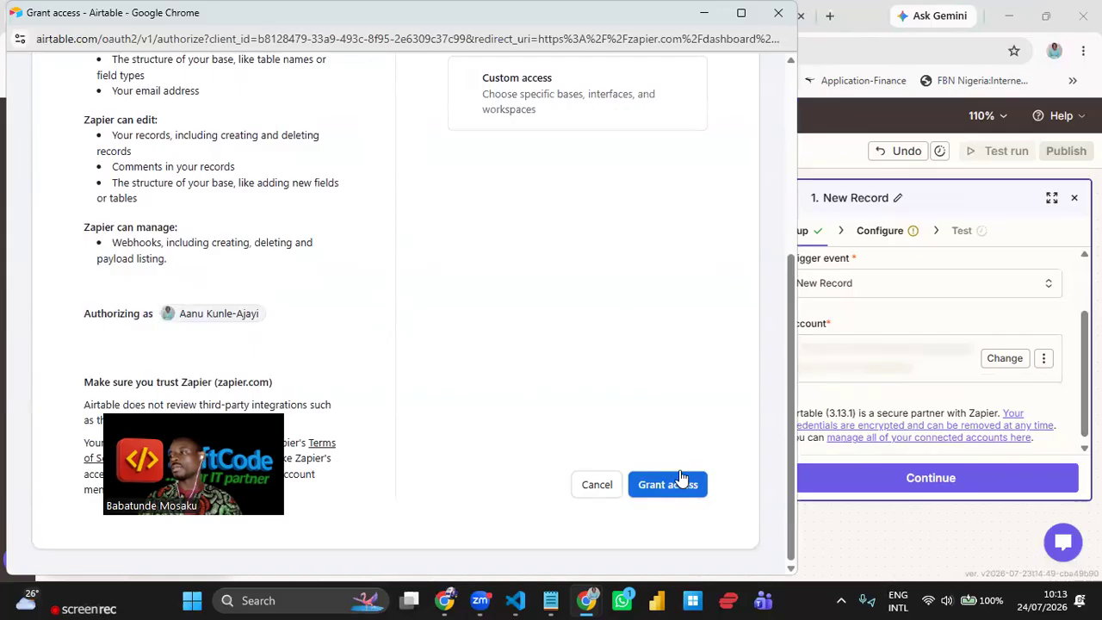
left_click(682, 488)
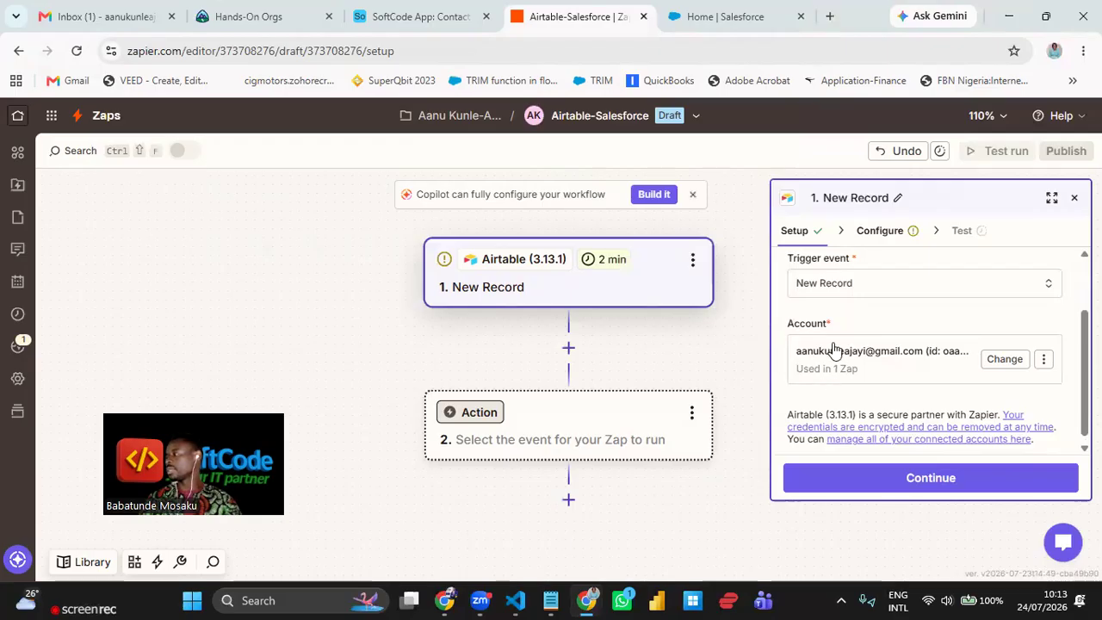
left_click(958, 480)
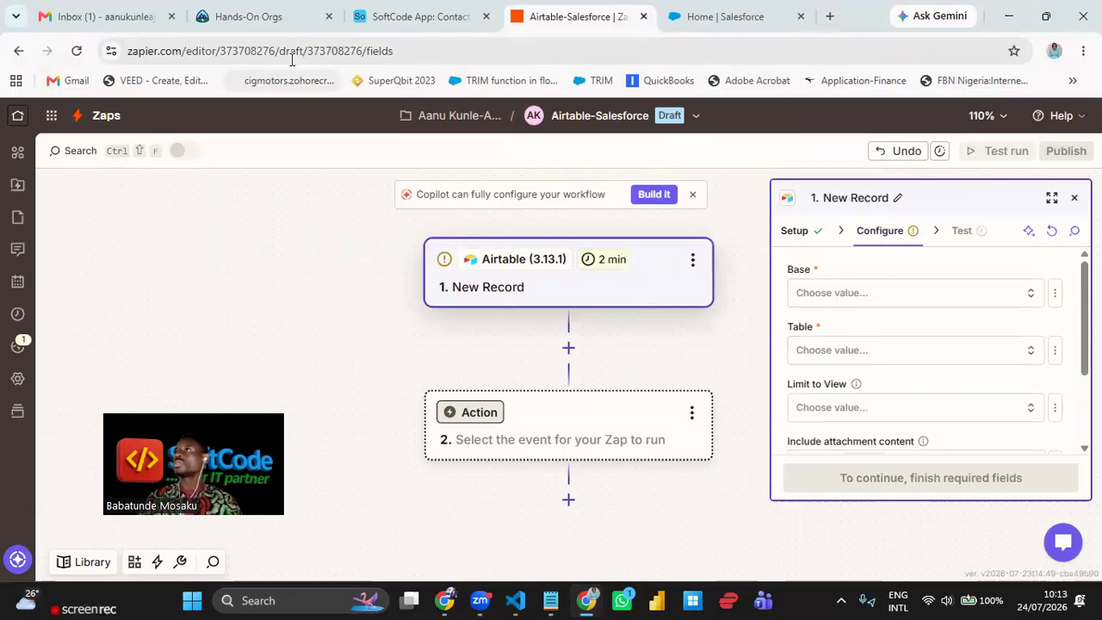
- Set the trigger's Base to SoftCode App and Table to Contact, then continue to Test
left_click(423, 17)
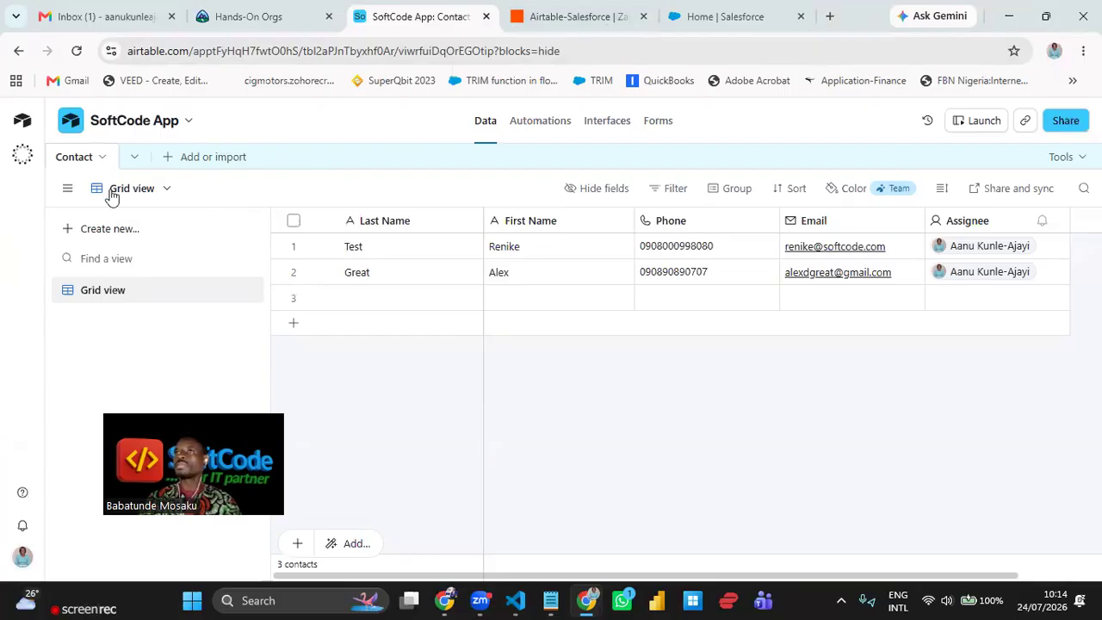
left_click(582, 15)
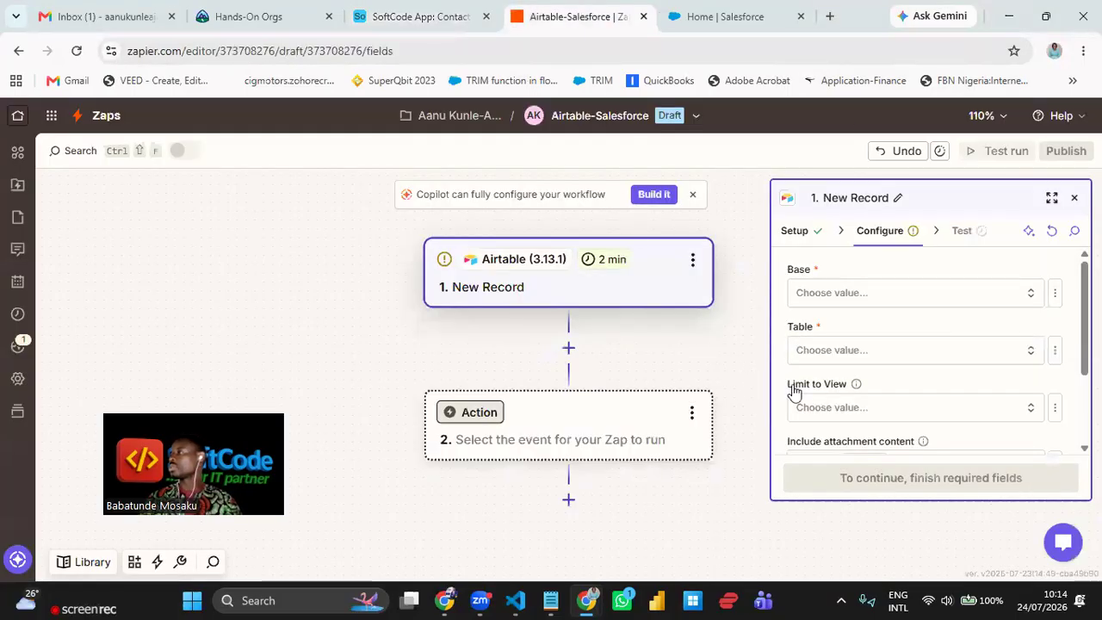
left_click(919, 293)
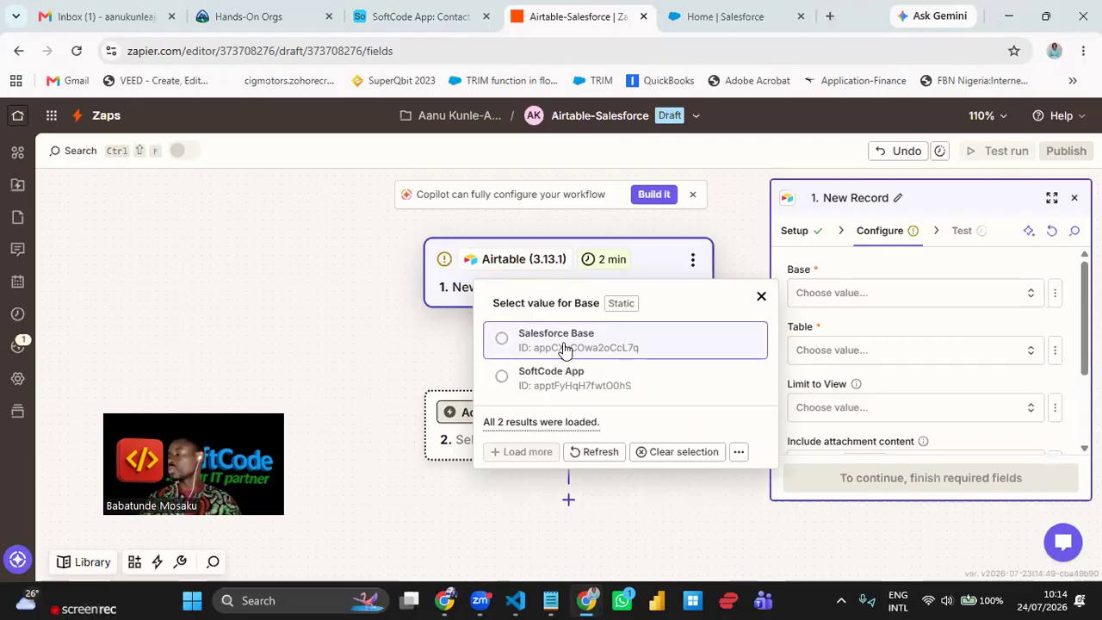
left_click(412, 21)
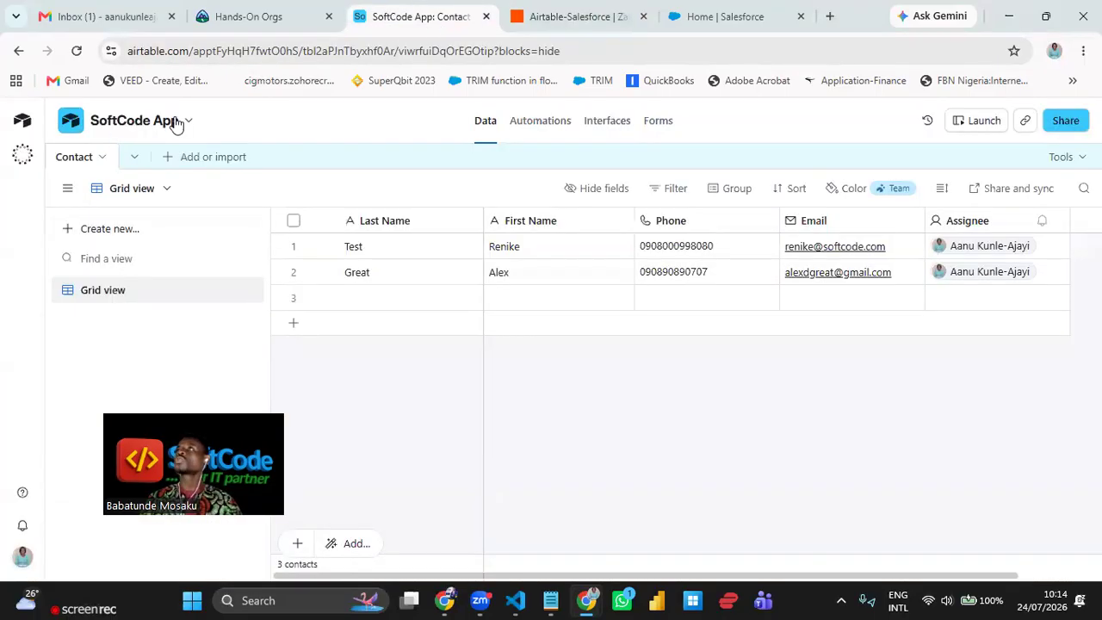
left_click(581, 21)
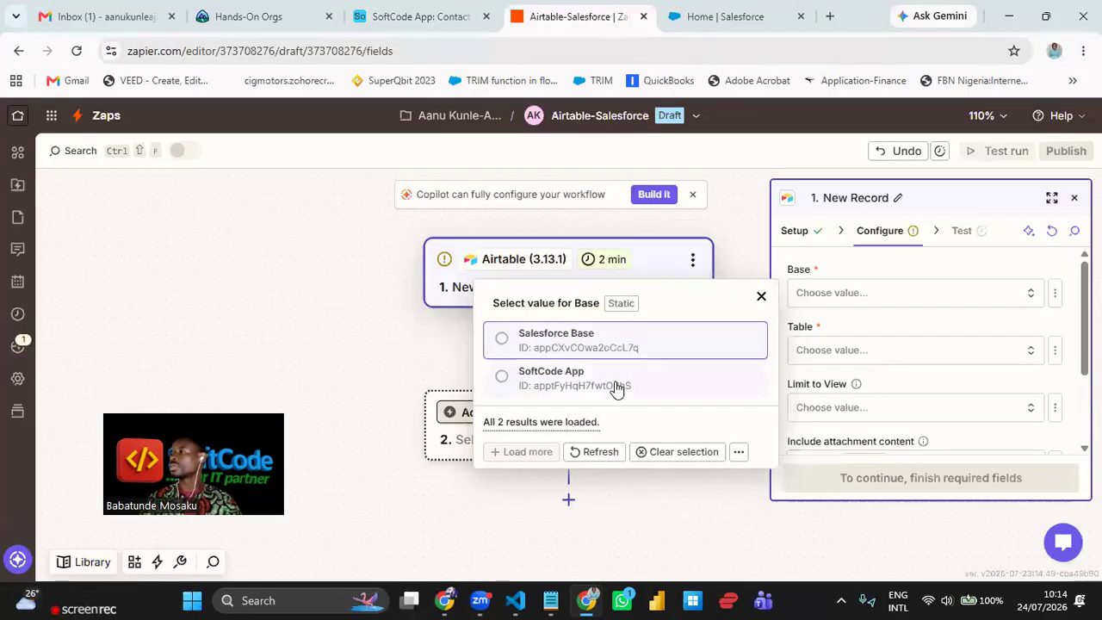
left_click(616, 386)
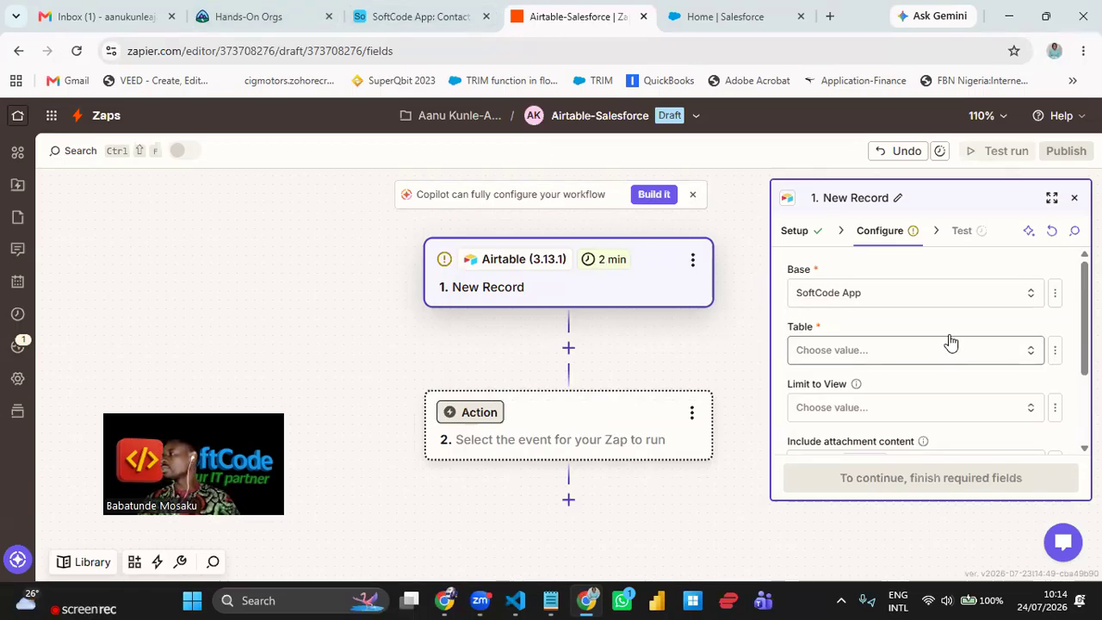
left_click(864, 350)
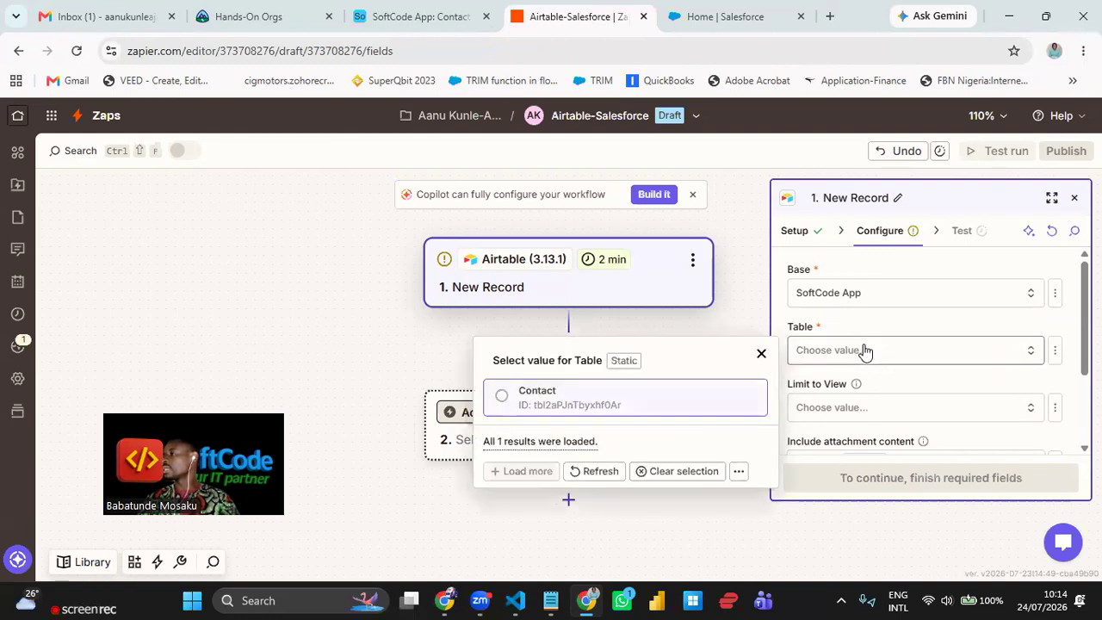
left_click(653, 410)
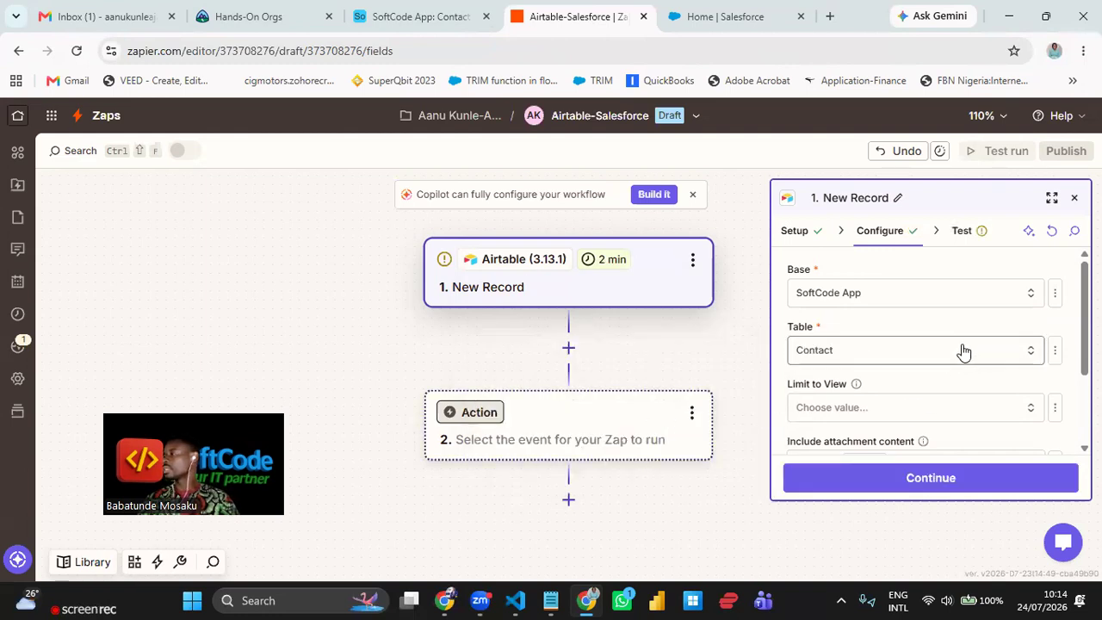
scroll(947, 374, "down", 2)
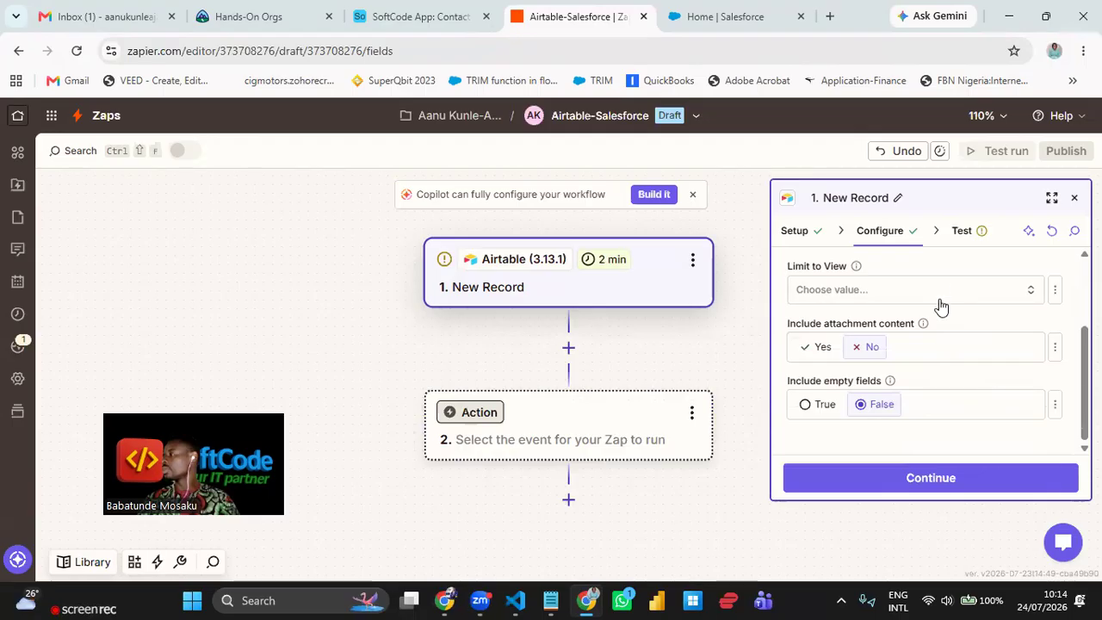
left_click(987, 476)
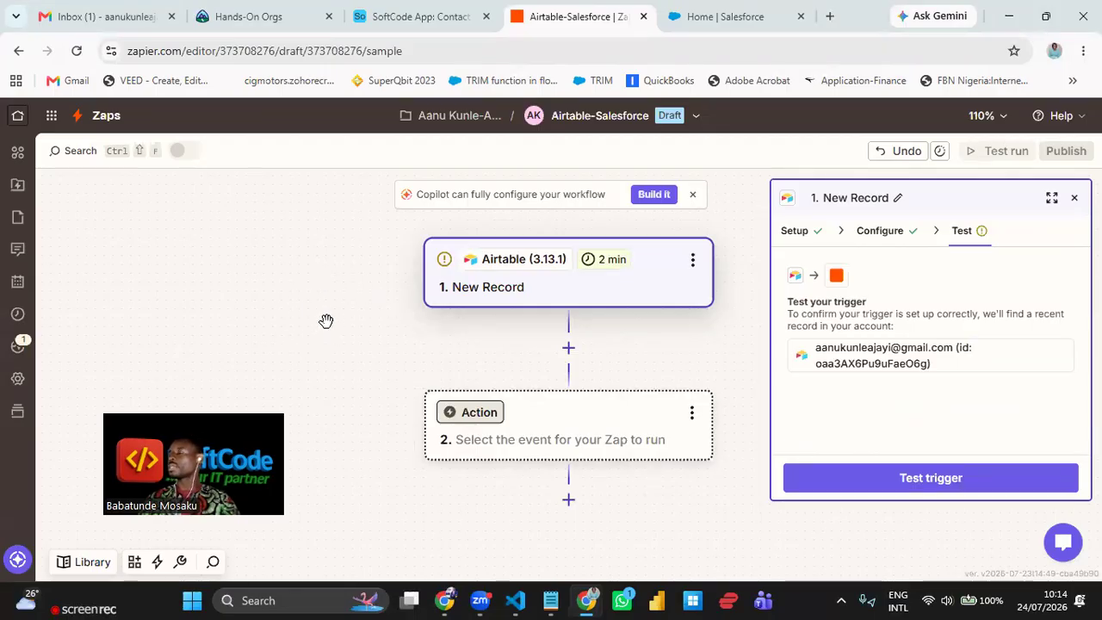
- Test the trigger to pull recent Airtable records, starting with Record C
left_click(958, 487)
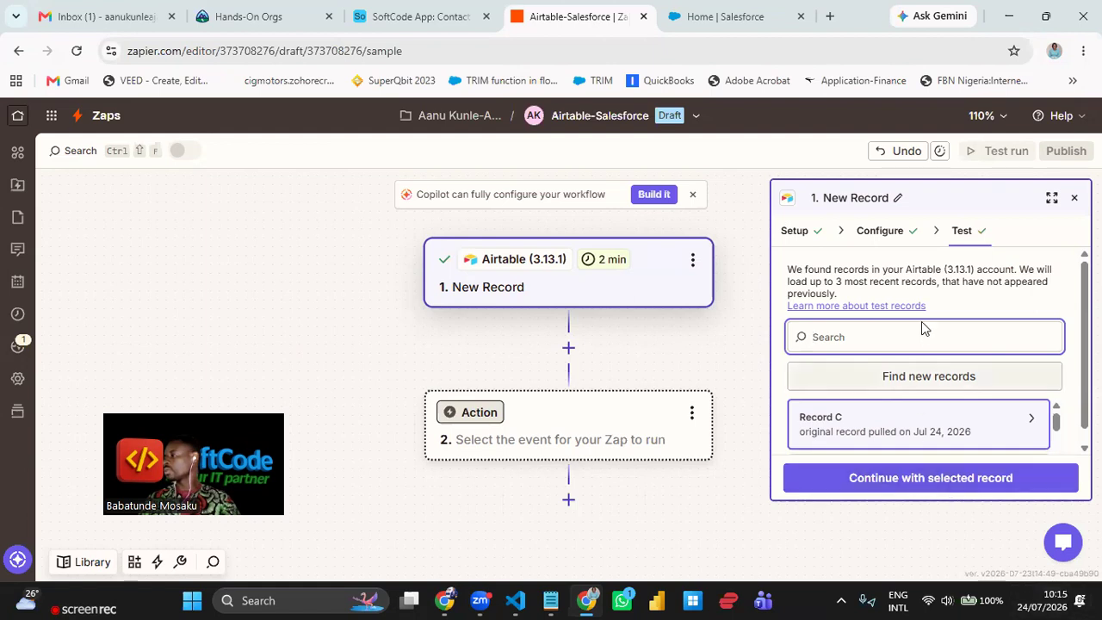
scroll(925, 319, "down", 1)
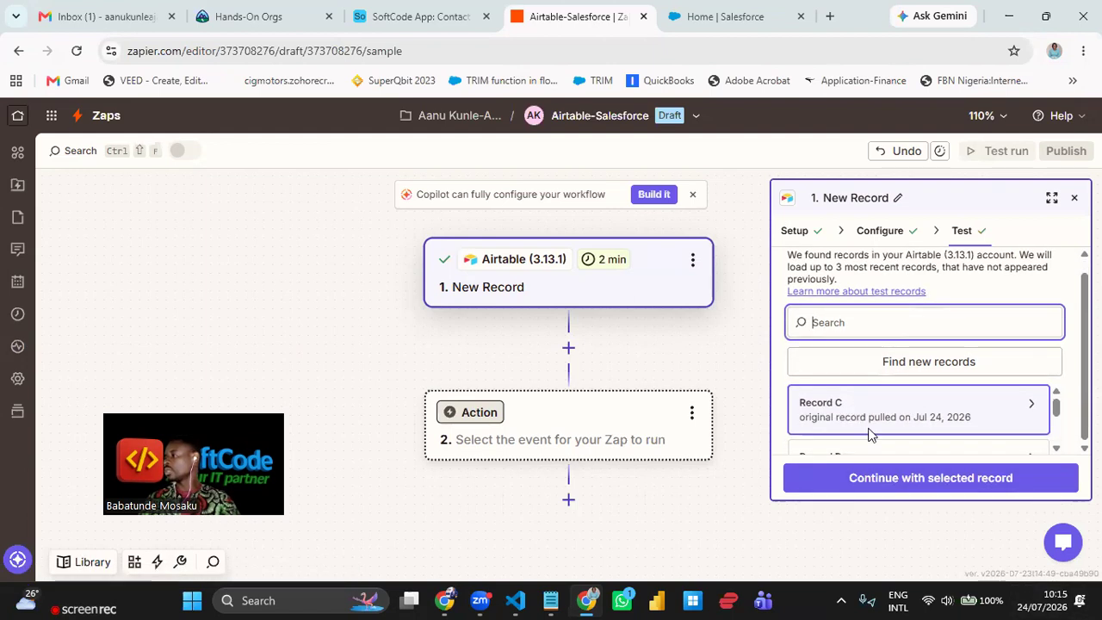
- Continue with the selected record and pick Salesforce as step 2's app via a 'sale' search
left_click(932, 481)
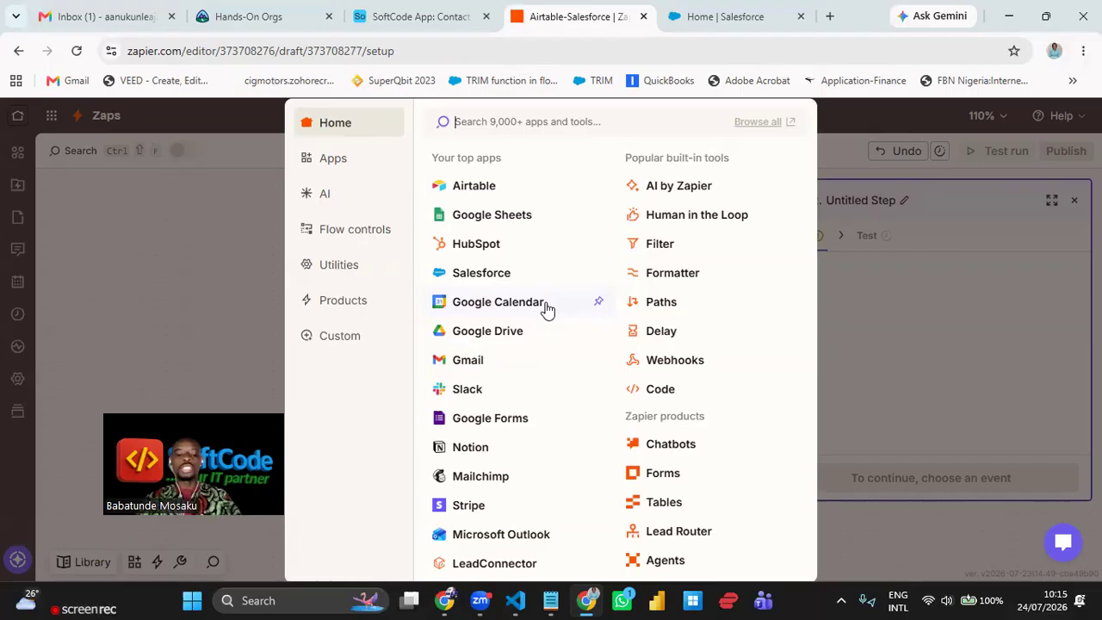
type("sale")
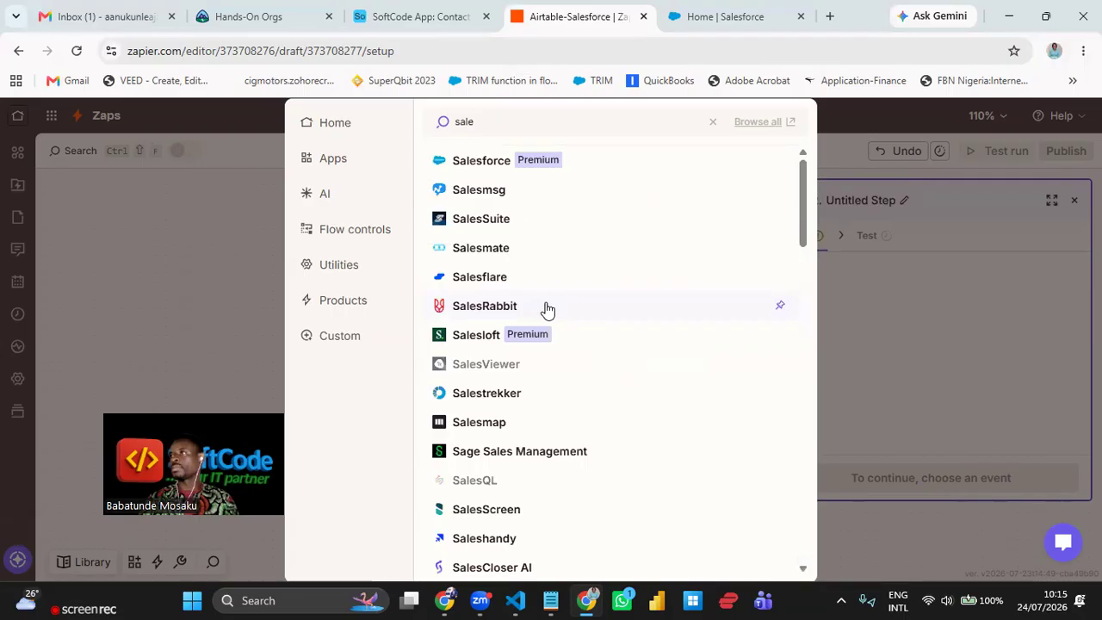
left_click(484, 163)
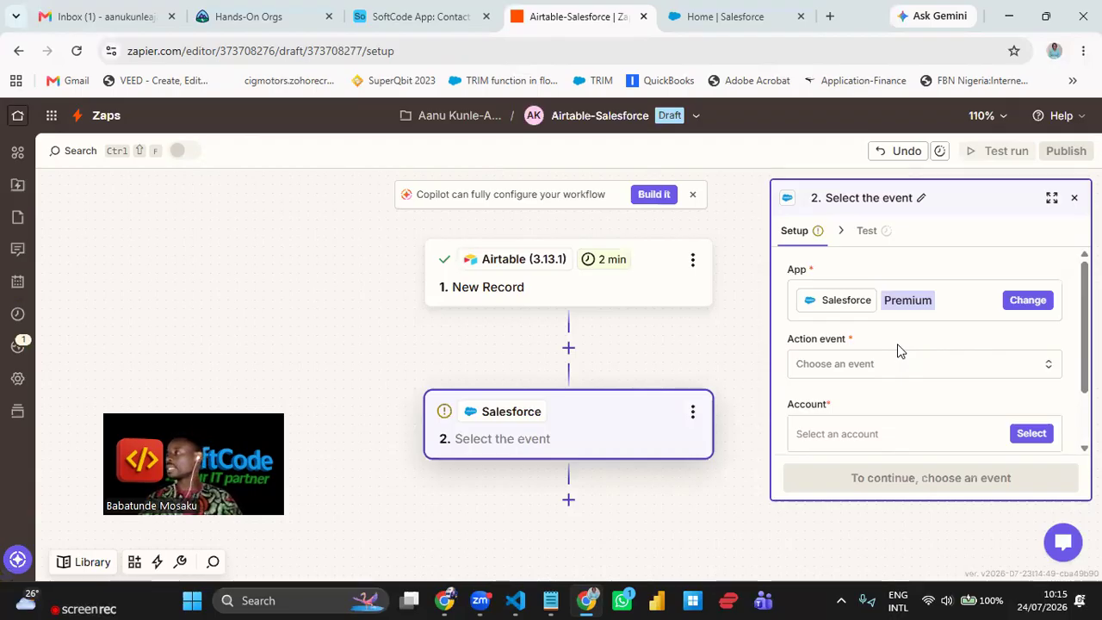
- Search 'creat' and set the Salesforce action event to Create Contact
left_click(887, 365)
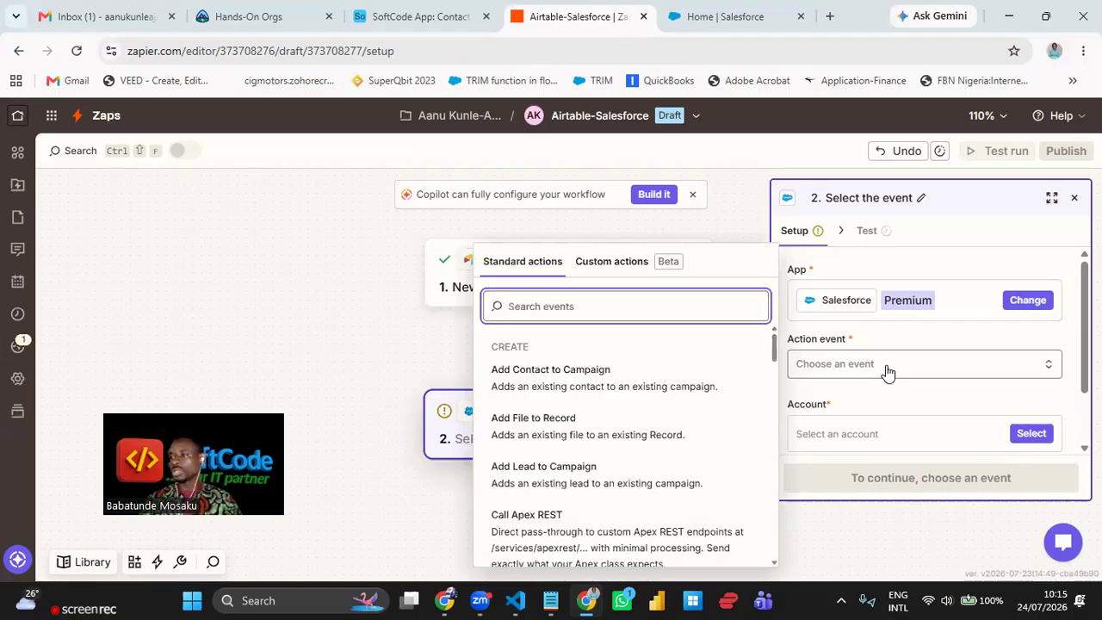
type("cre")
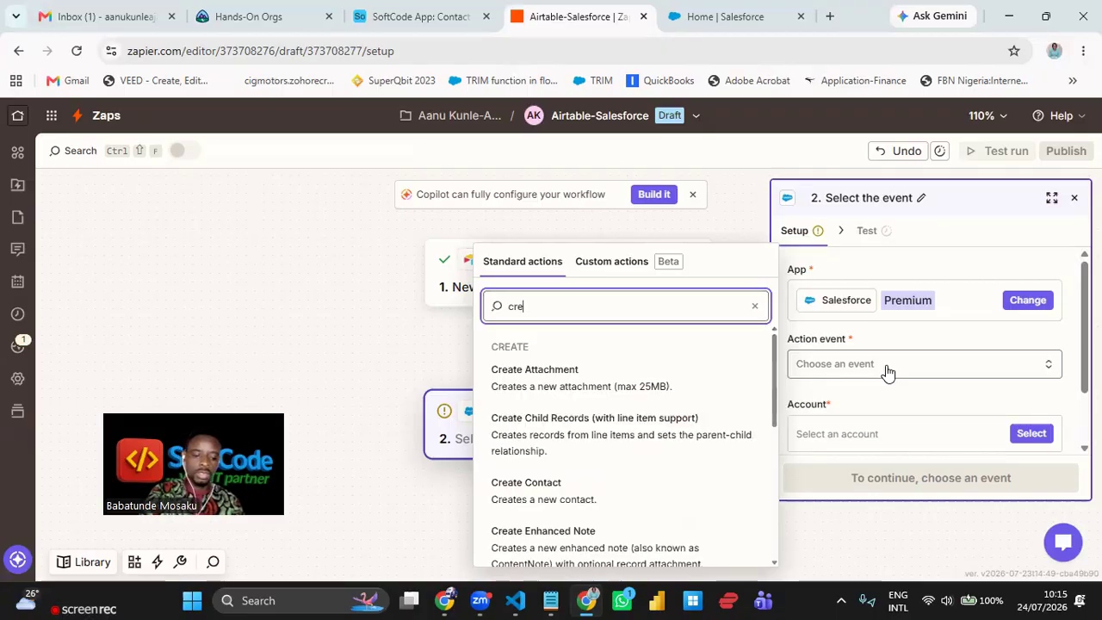
type("at")
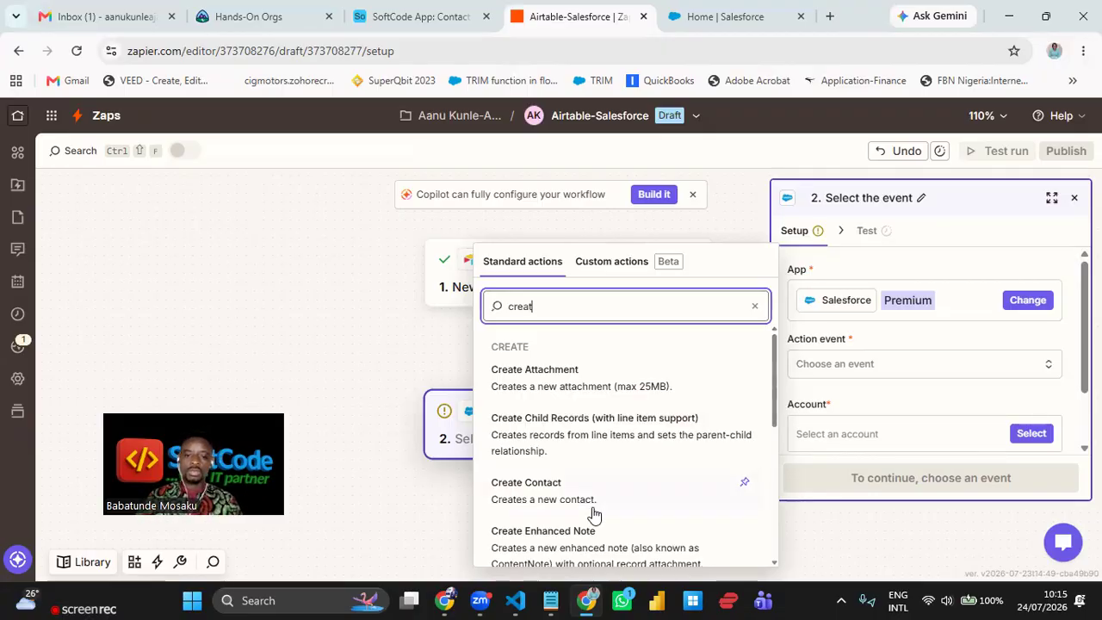
left_click(583, 489)
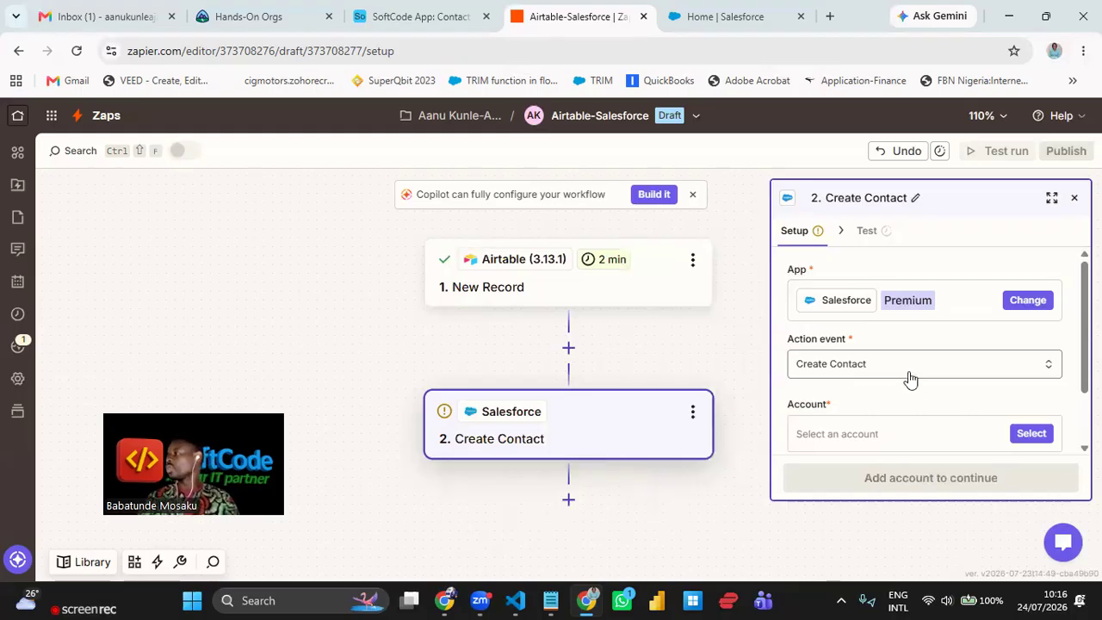
scroll(885, 384, "down", 1)
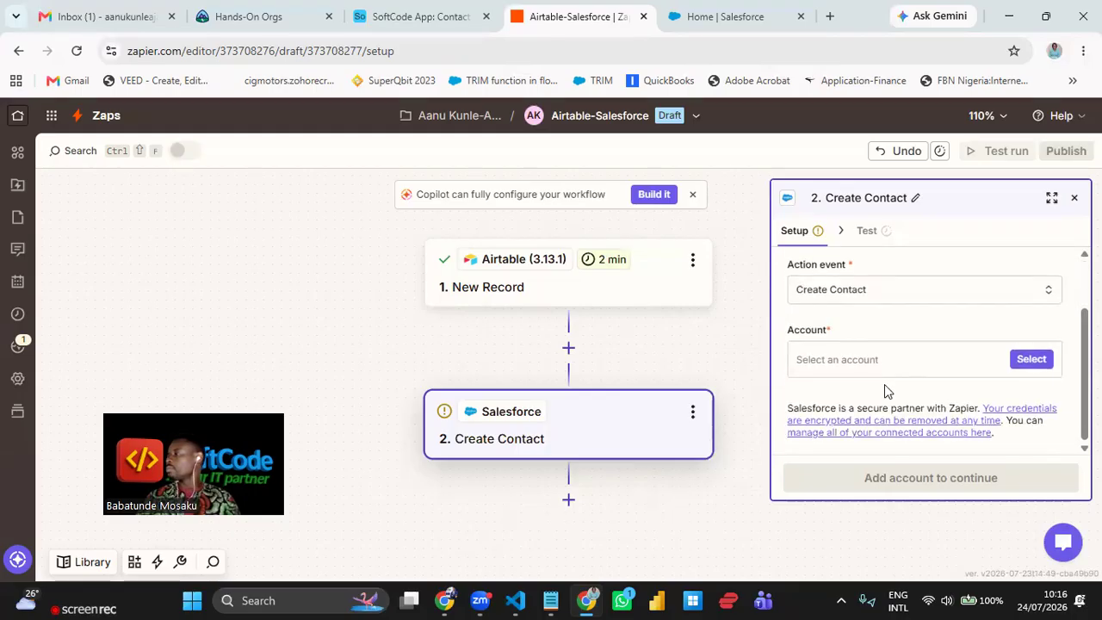
scroll(904, 355, "up", 1)
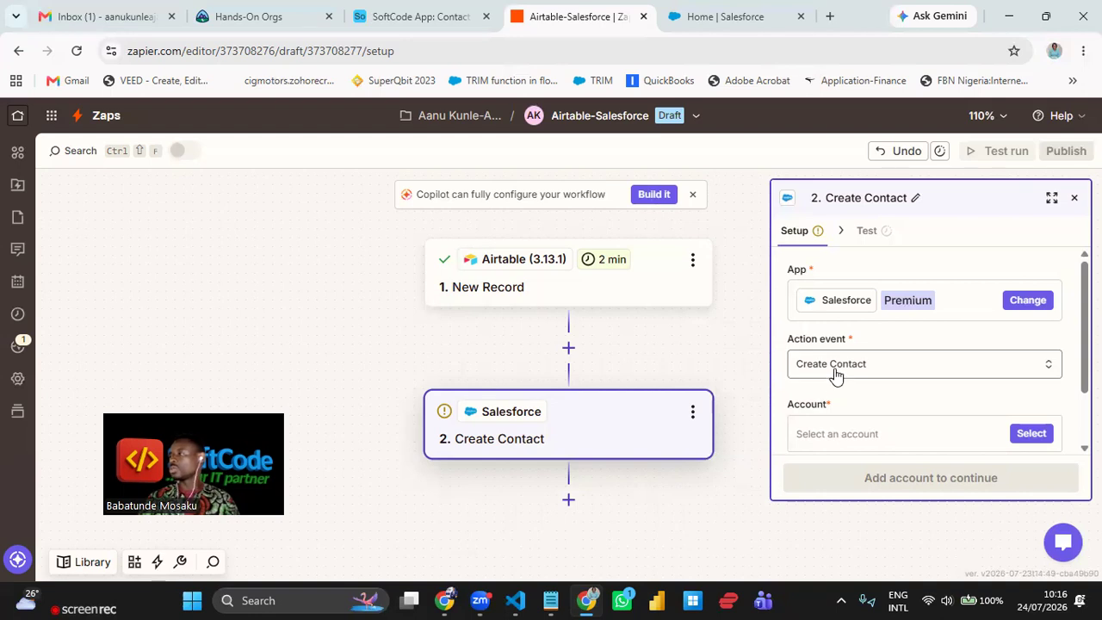
- Change the action event to Create Record after searching 'crea'
left_click(926, 369)
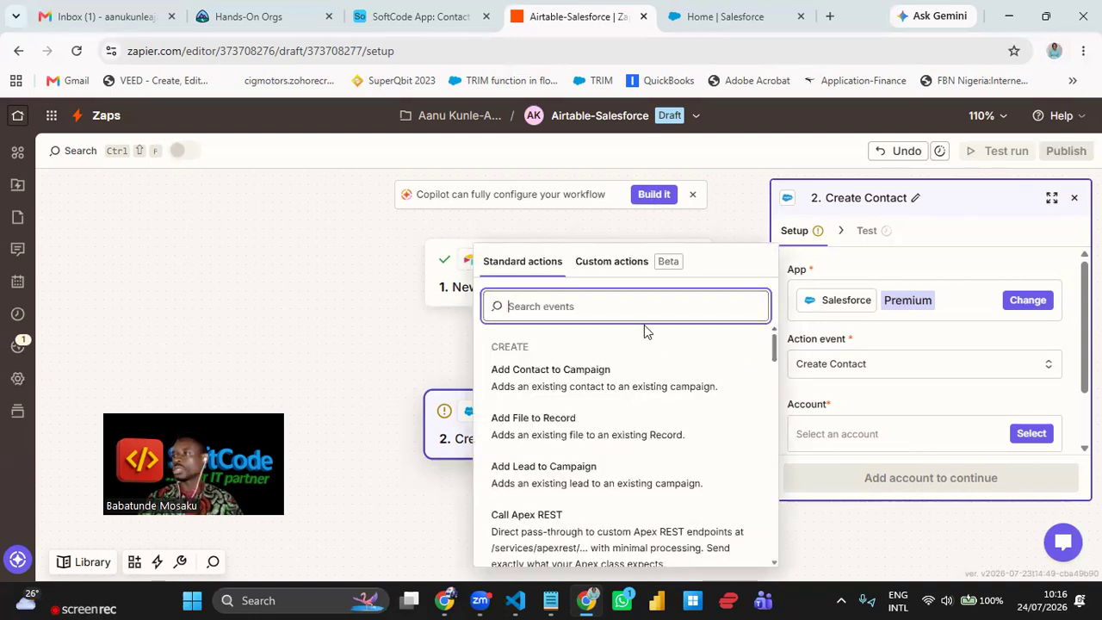
type("create re")
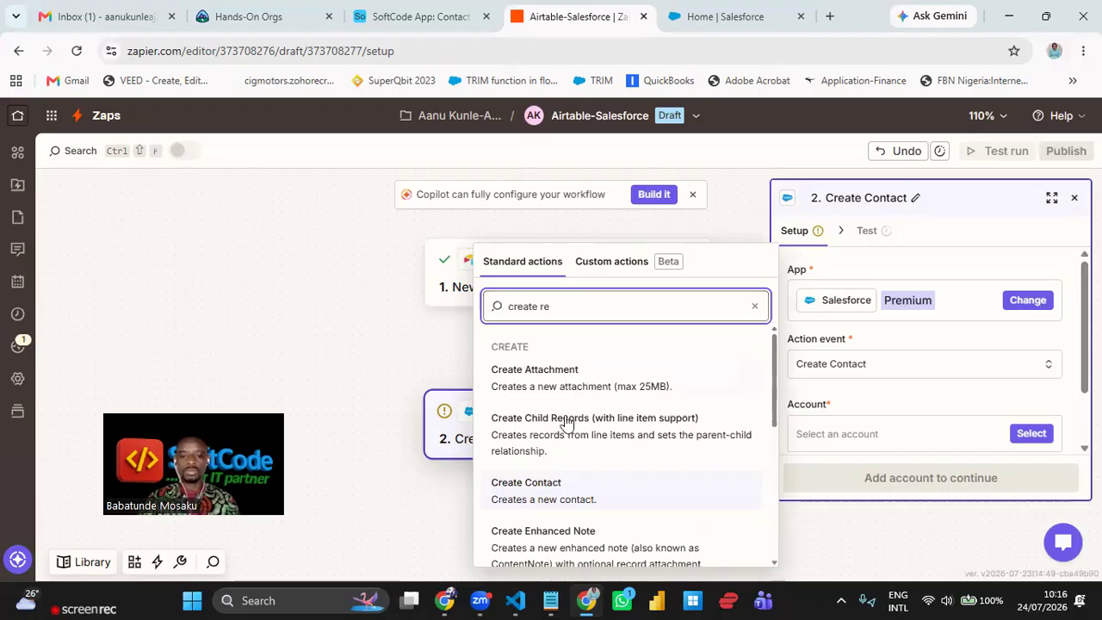
scroll(567, 431, "down", 2)
scroll(572, 447, "down", 3)
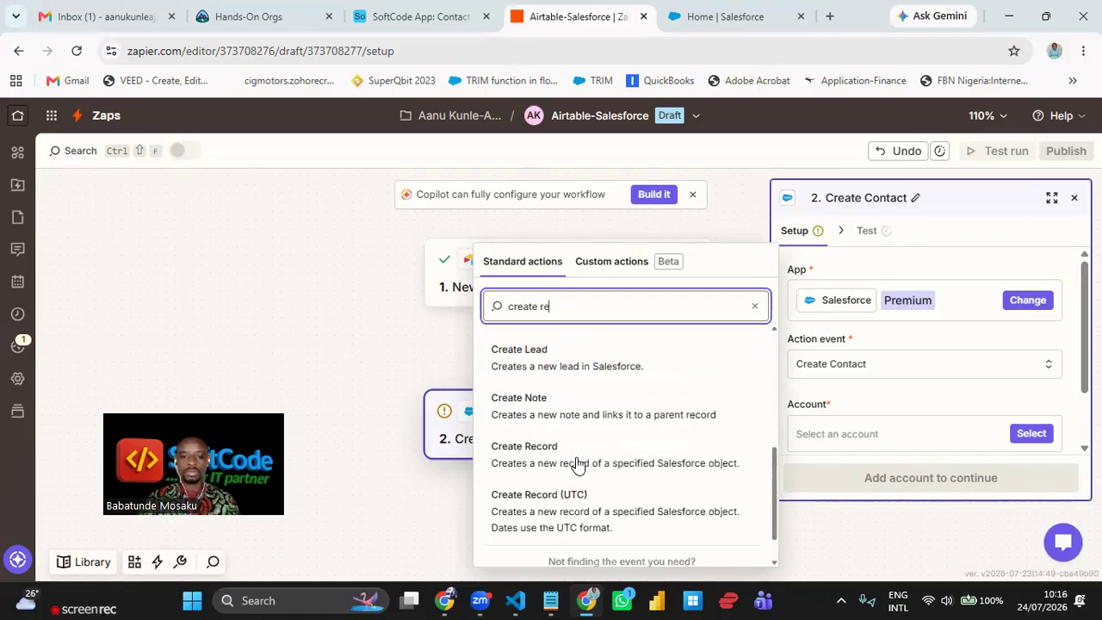
left_click(591, 443)
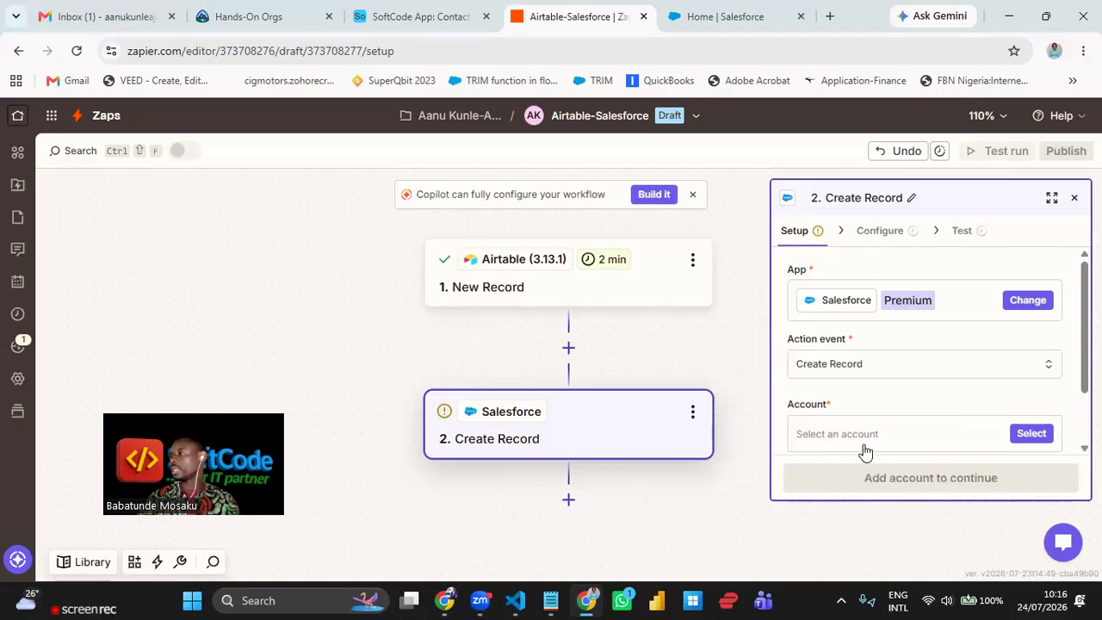
- Connect the Salesforce account created 20 Jul and continue to the Configure step
left_click(1028, 435)
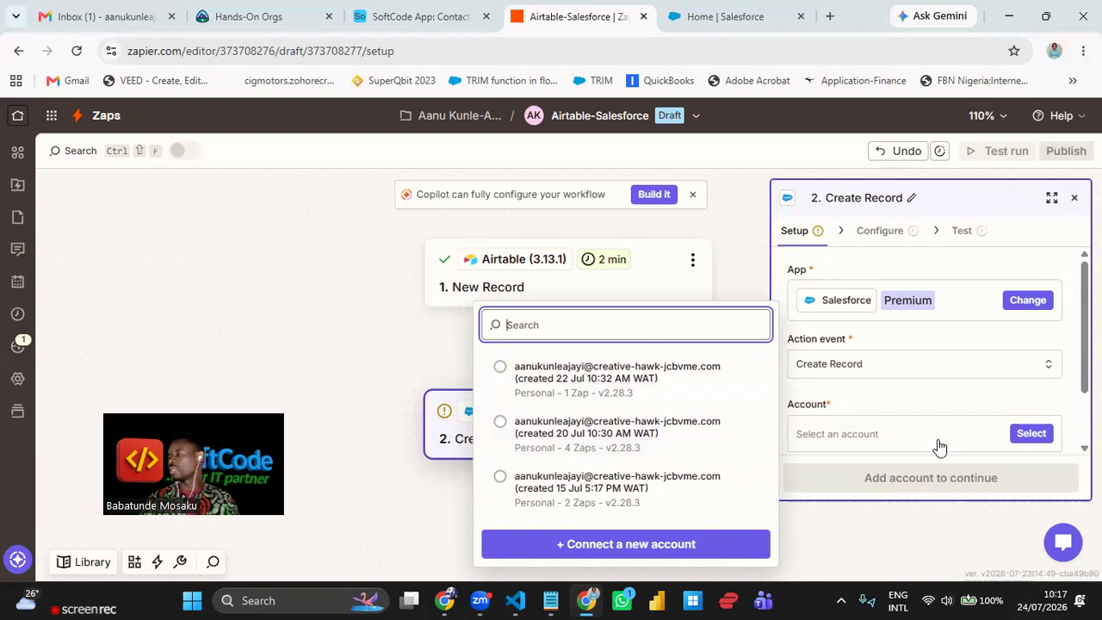
left_click(612, 445)
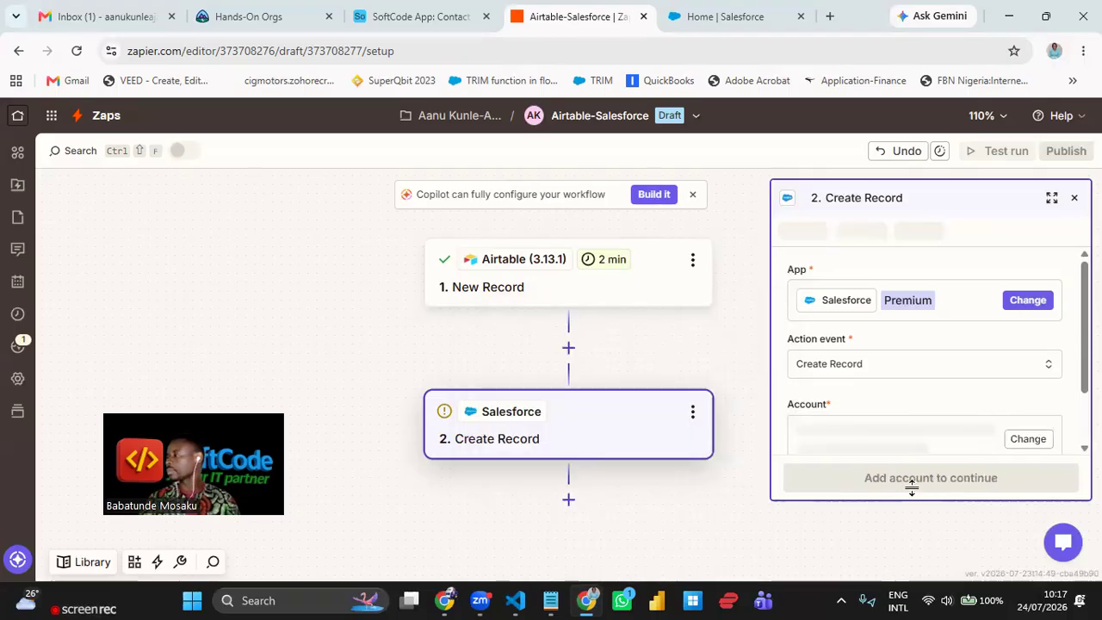
scroll(940, 315, "down", 1)
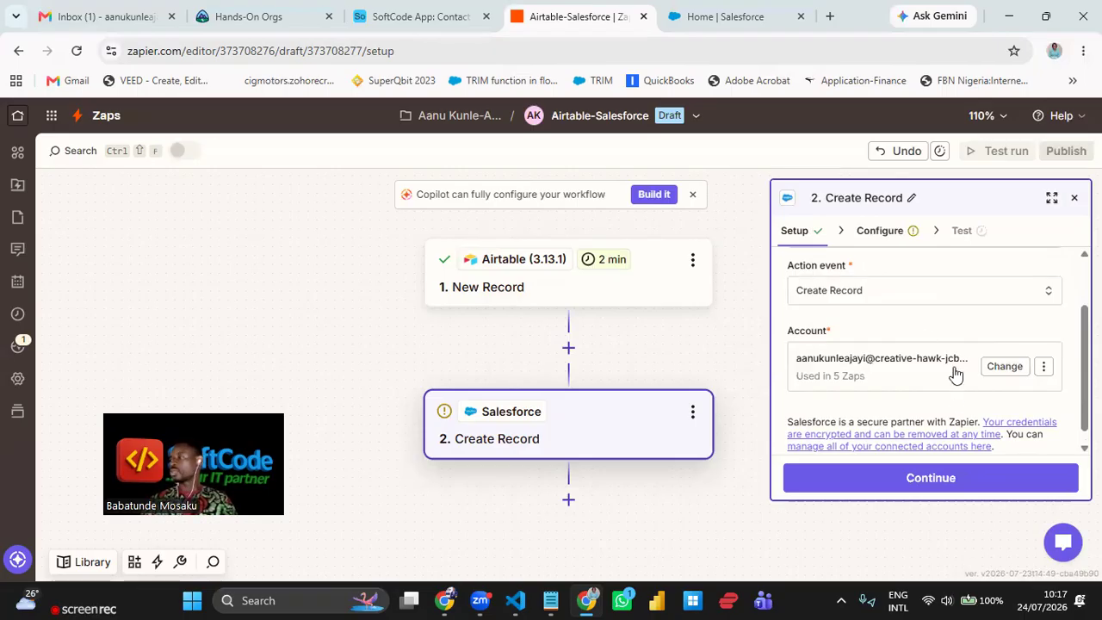
left_click(975, 481)
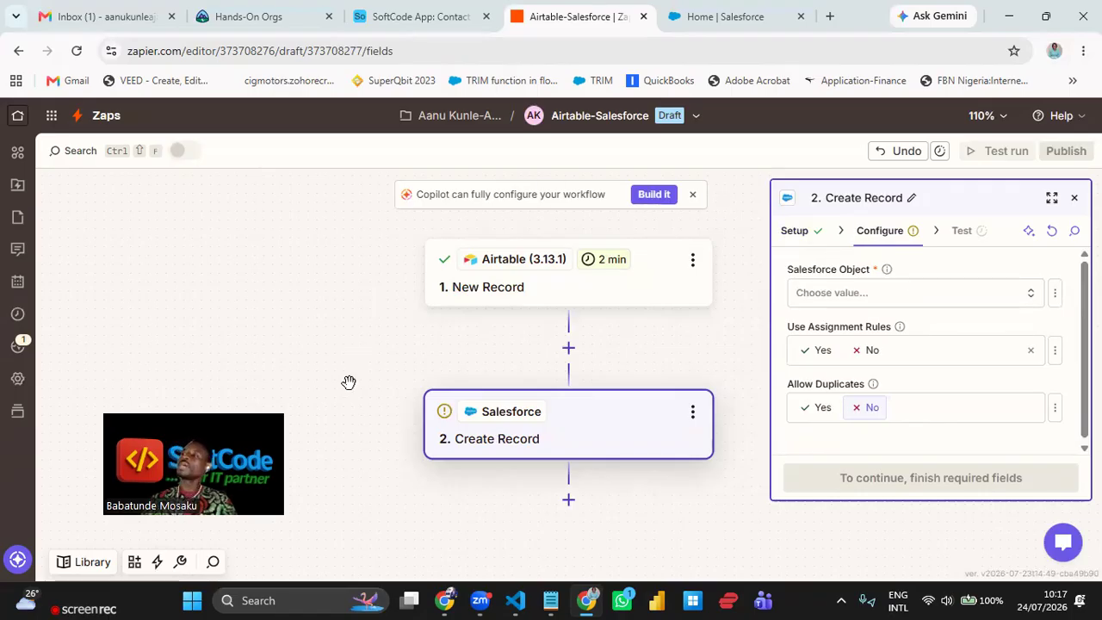
- Set the Create Record step's Salesforce Object to Contact by searching 'cont'
left_click(795, 235)
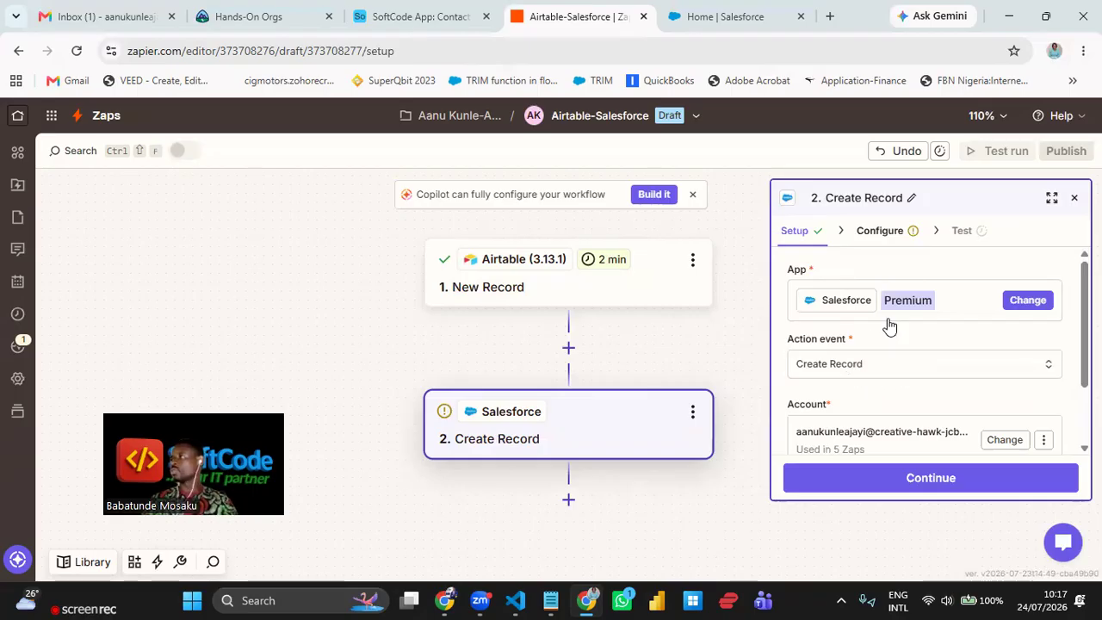
left_click(888, 238)
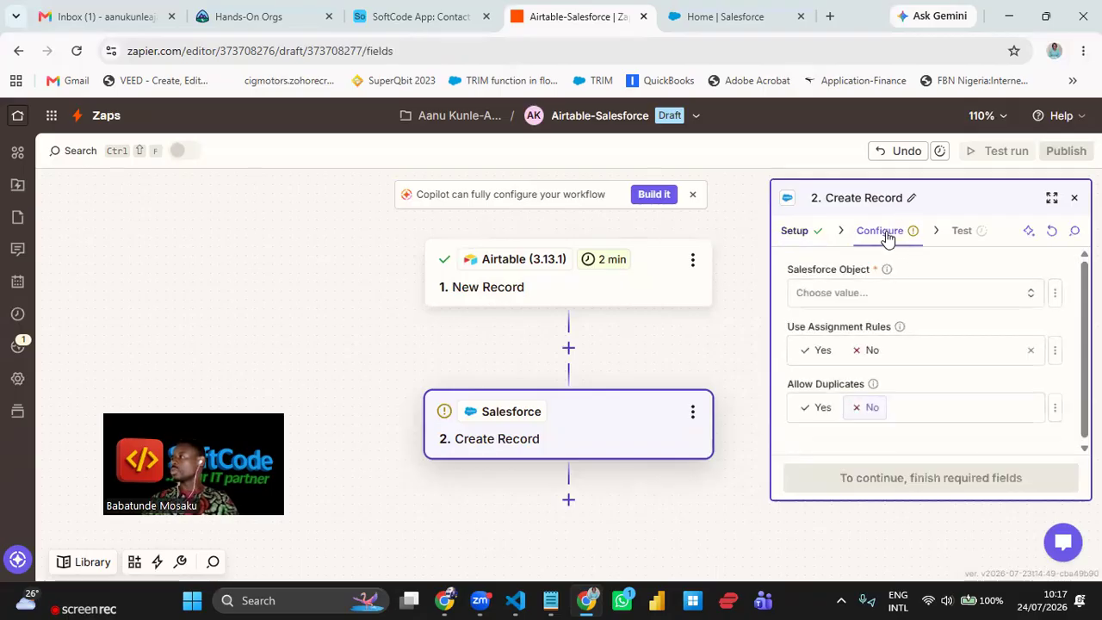
left_click(889, 293)
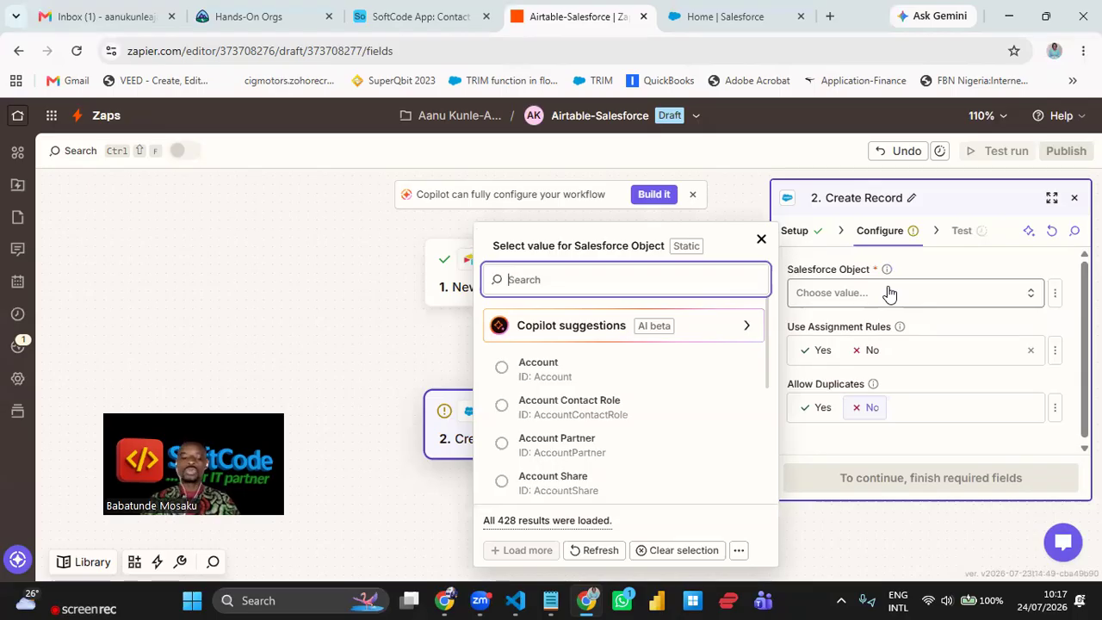
type("conta")
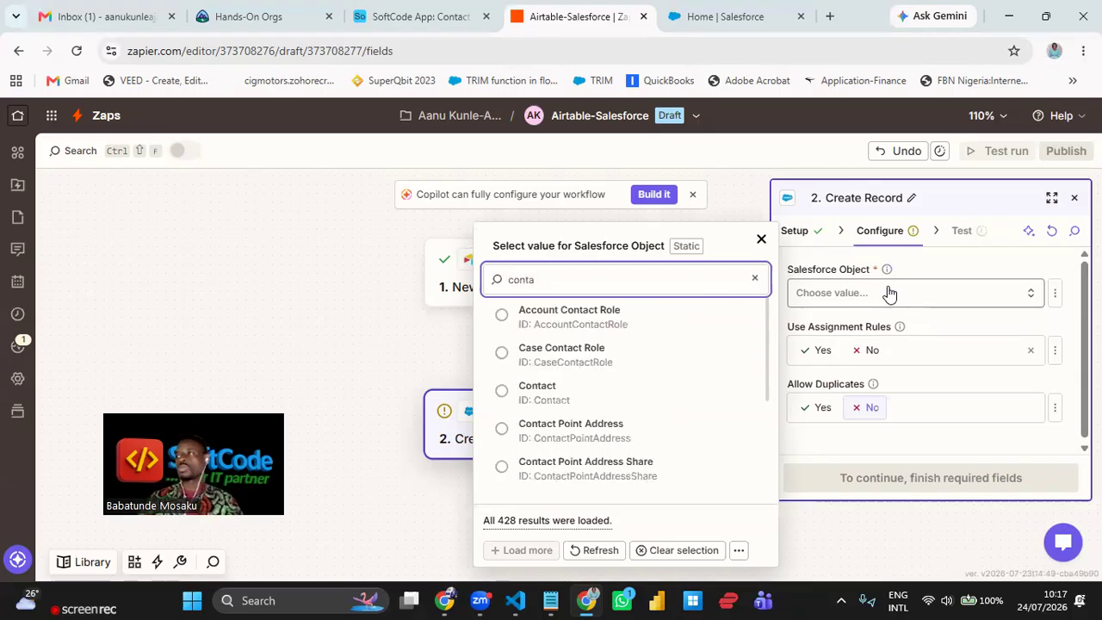
left_click(555, 392)
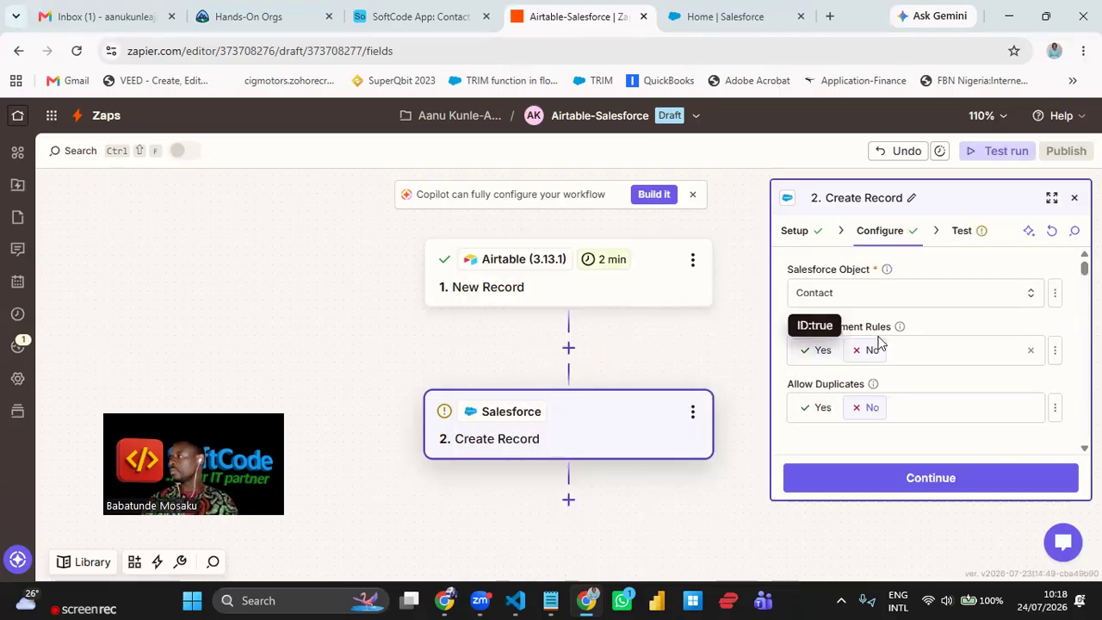
- Fill the Salesforce Last Name and First Name fields with Airtable name values
scroll(969, 315, "down", 3)
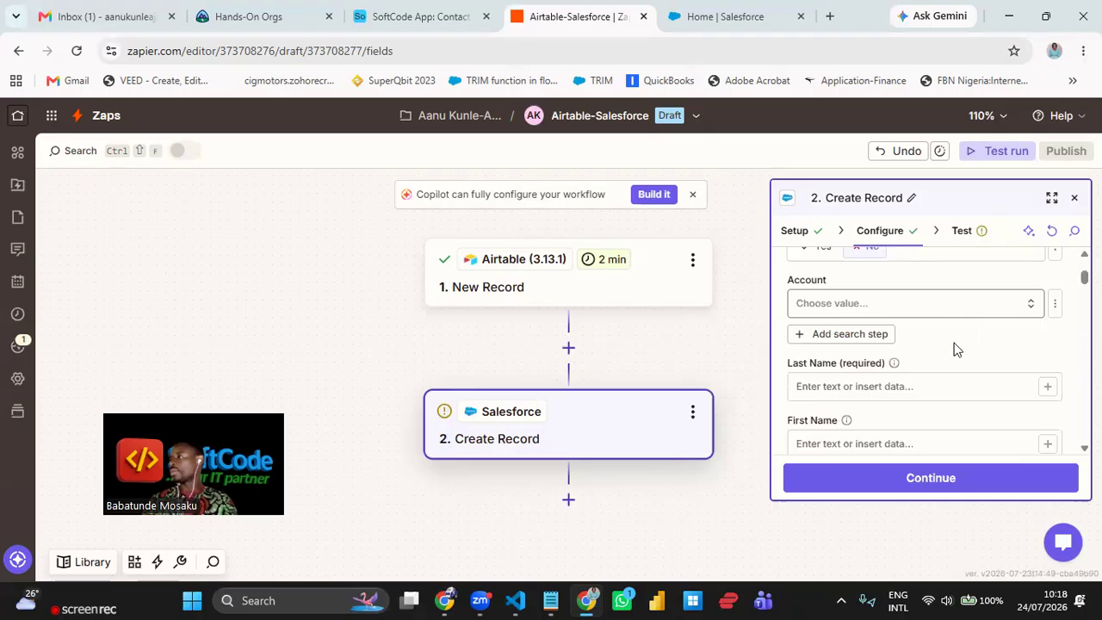
scroll(956, 349, "up", 1)
scroll(956, 349, "down", 2)
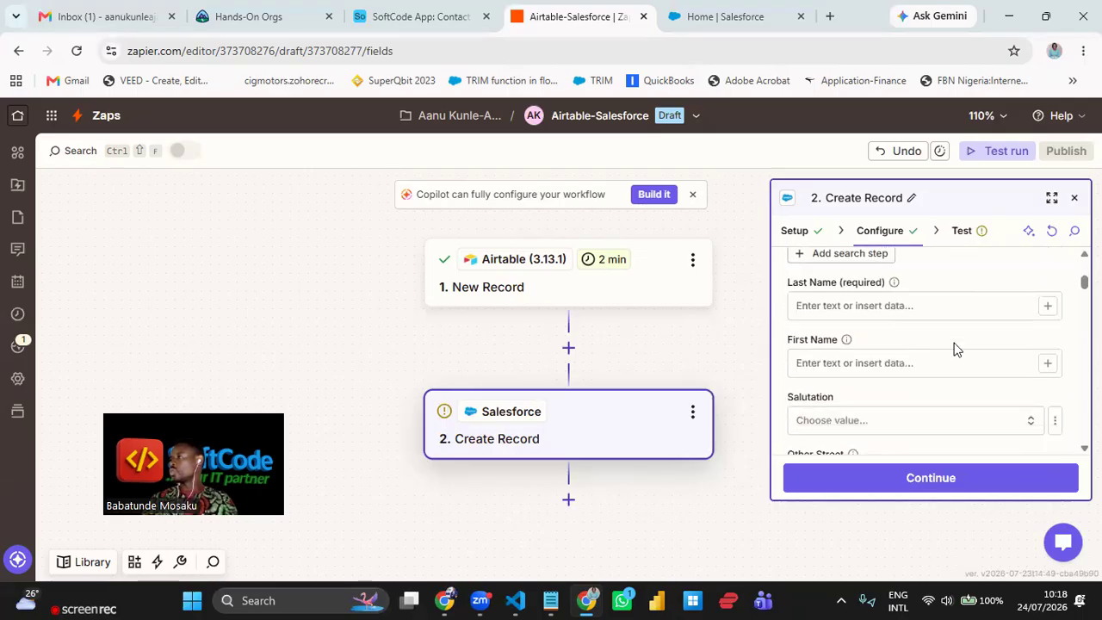
scroll(955, 349, "up", 1)
scroll(954, 349, "down", 1)
left_click(1048, 307)
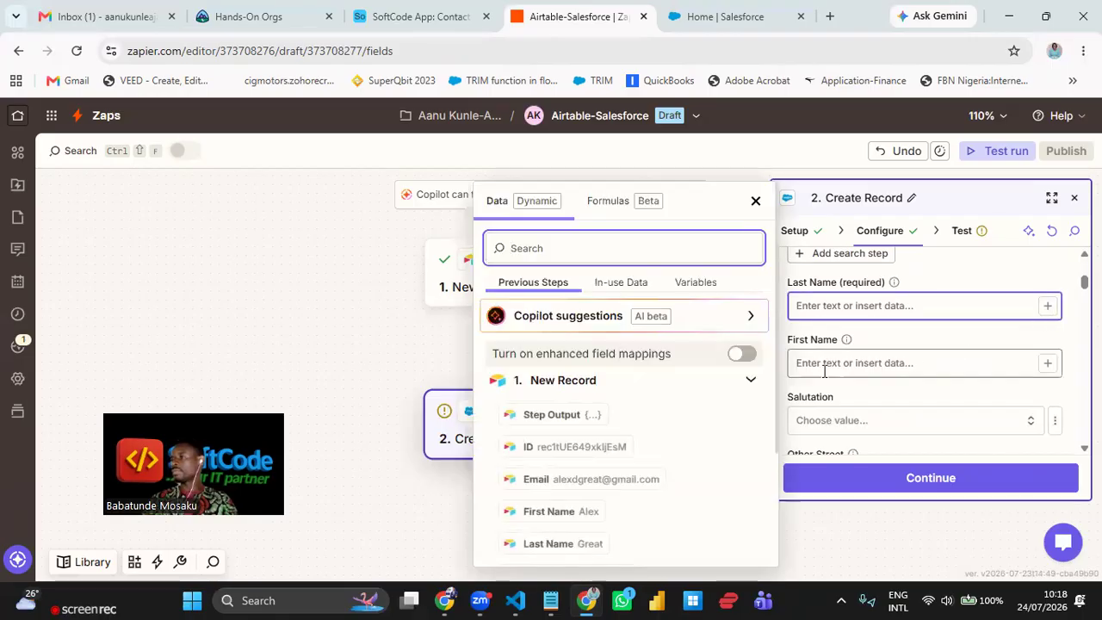
scroll(615, 445, "down", 1)
left_click(593, 435)
left_click(965, 326)
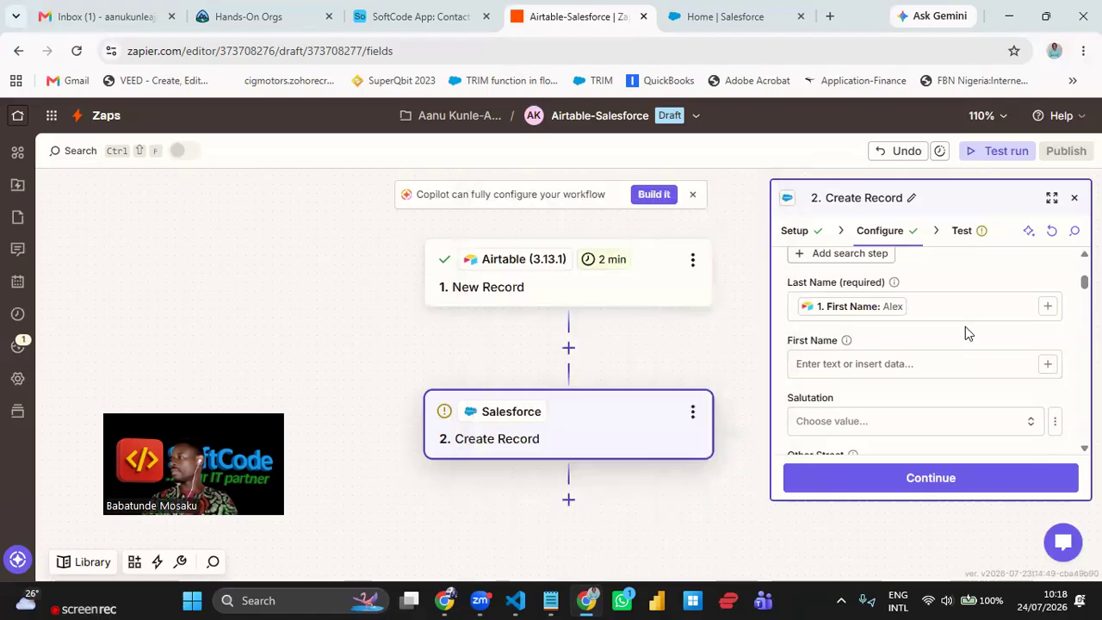
left_click(1047, 365)
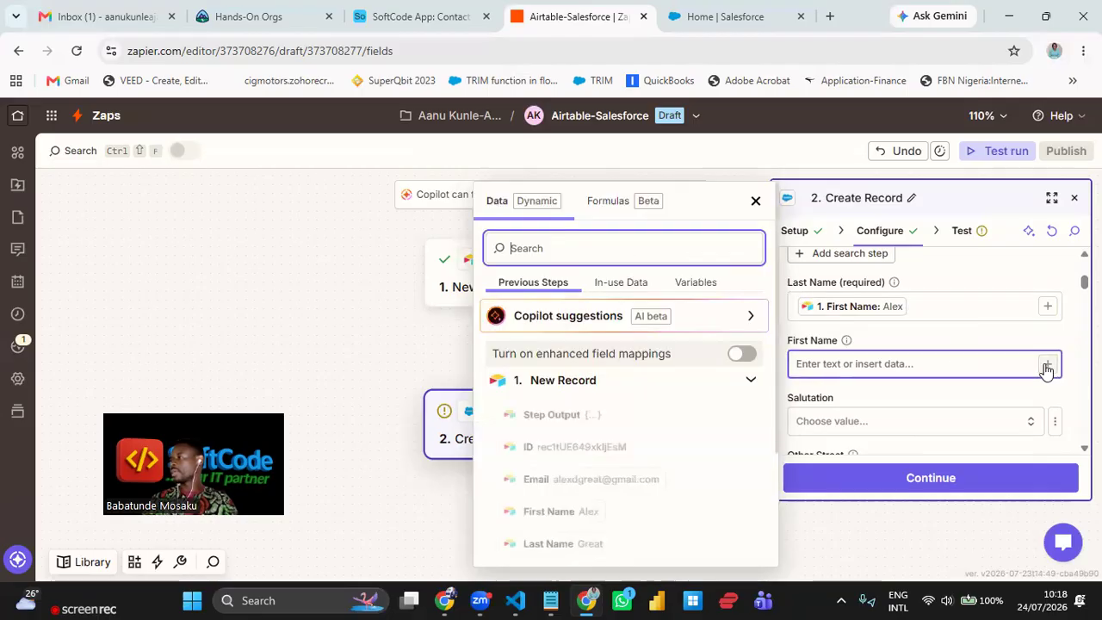
scroll(628, 449, "down", 1)
left_click(586, 465)
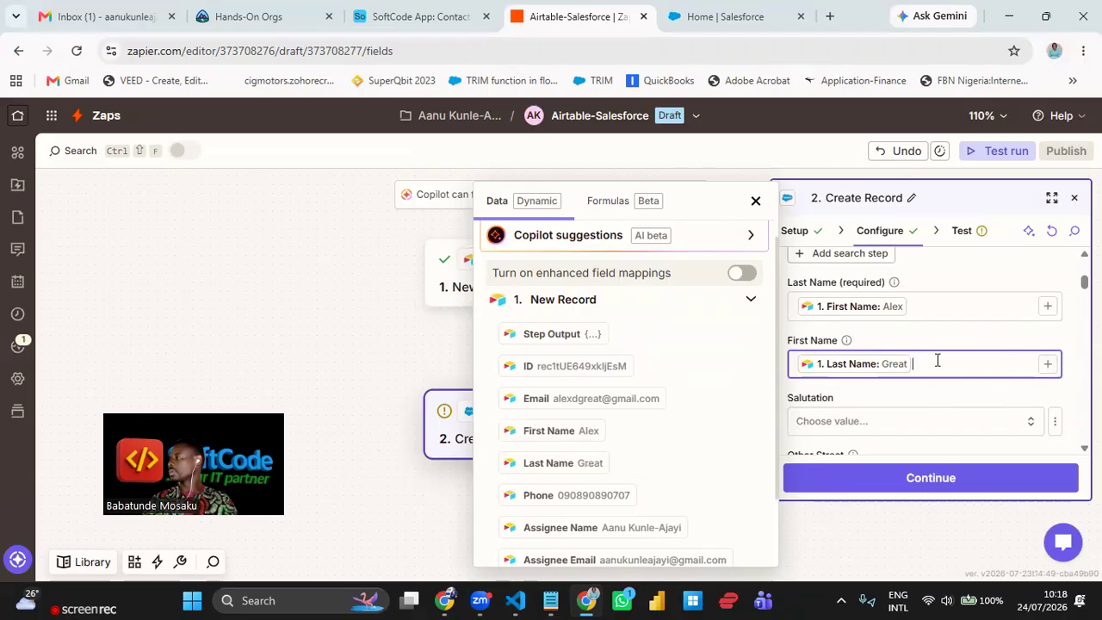
- Correct the swapped mappings so Last Name and First Name use the matching Airtable fields
left_click(942, 305)
key("BackSpace")
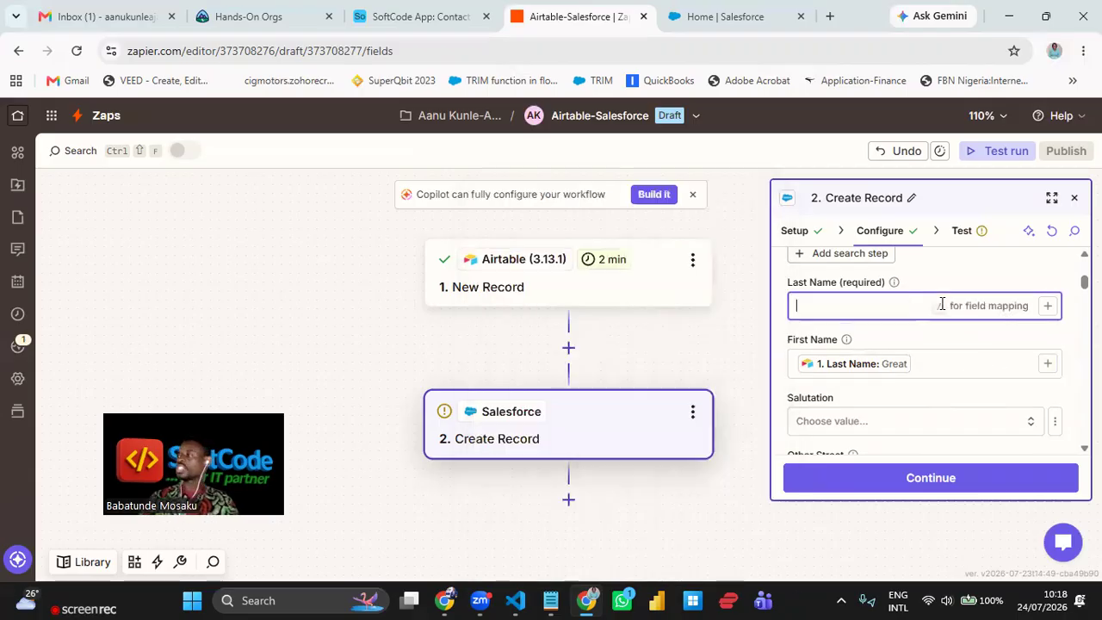
left_click(1048, 305)
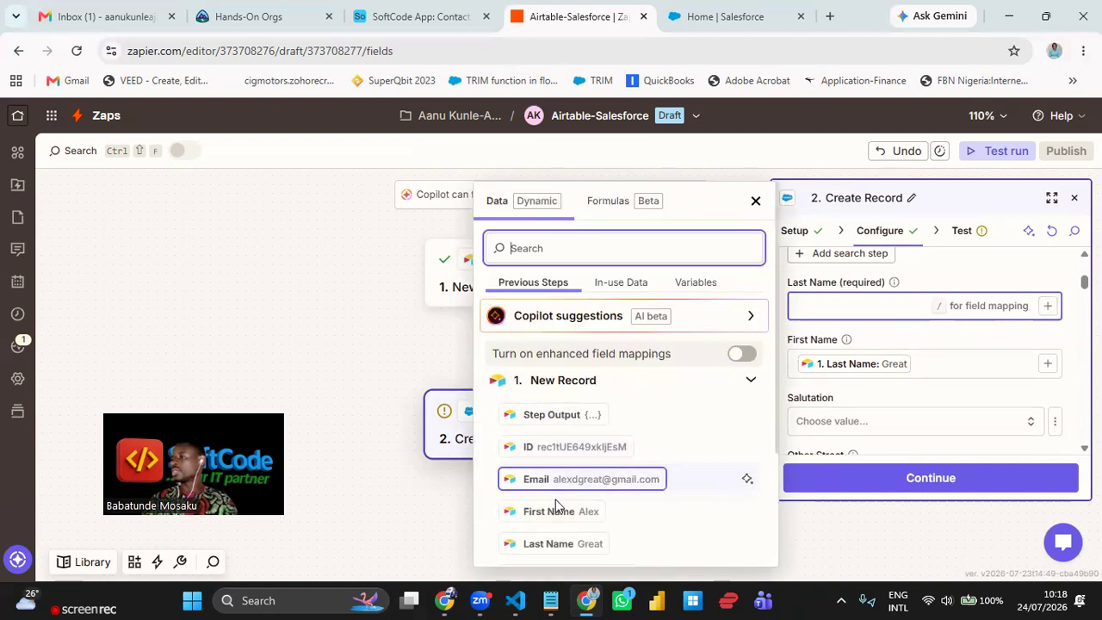
left_click(565, 544)
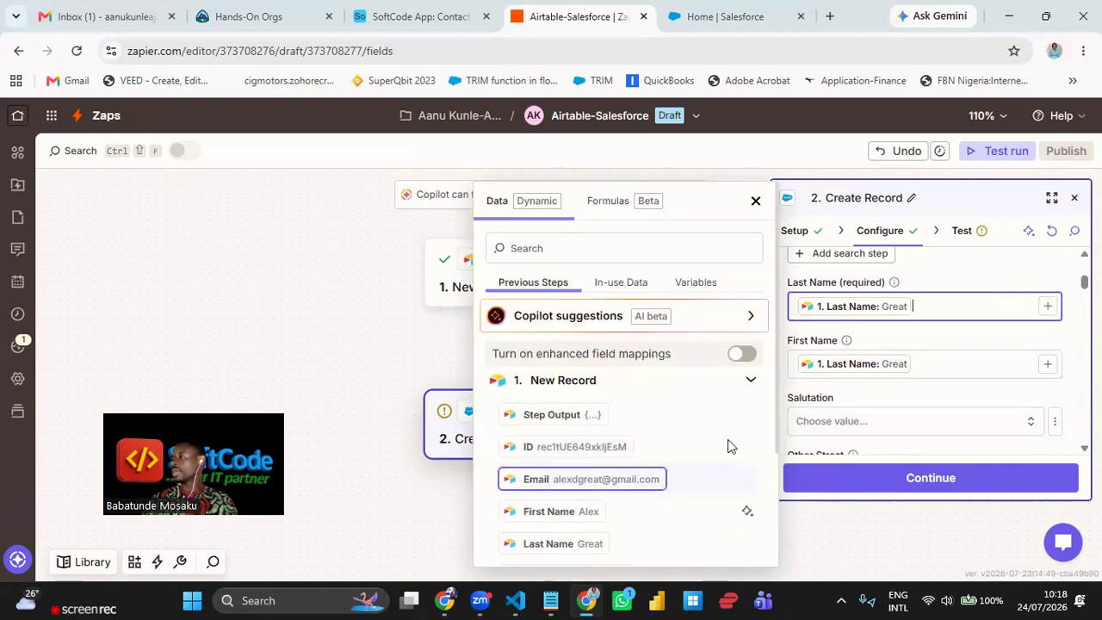
left_click(984, 365)
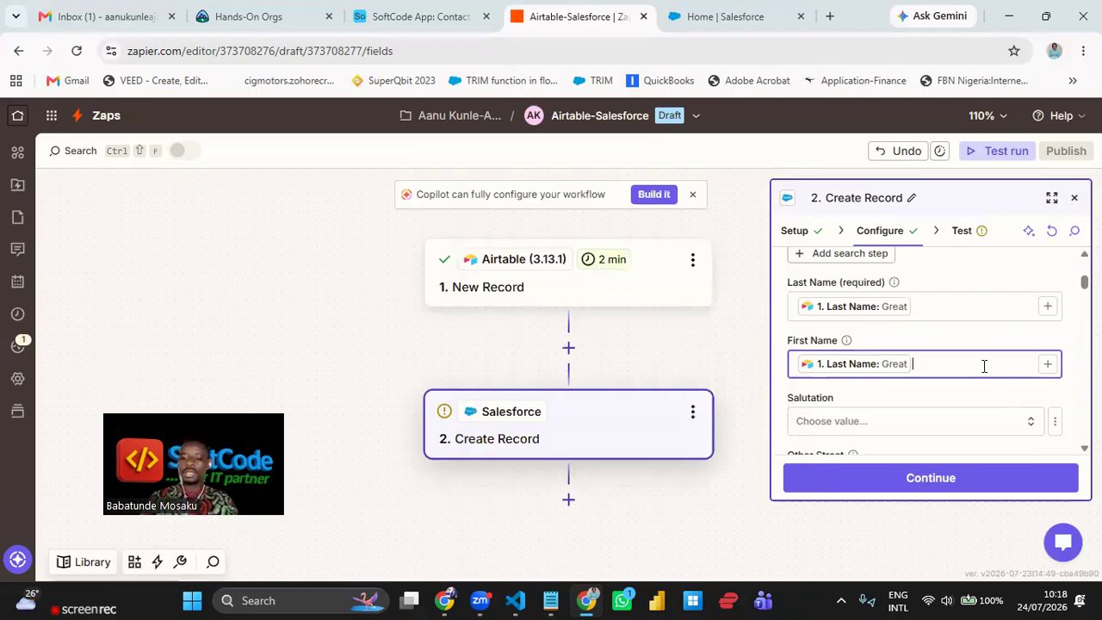
key("BackSpace")
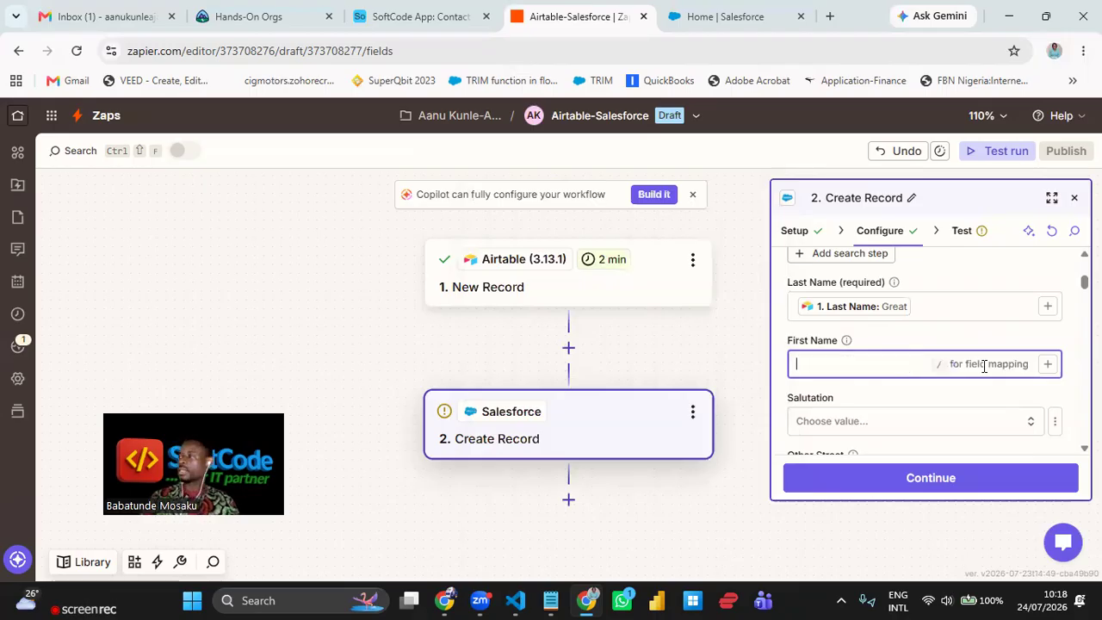
left_click(1047, 365)
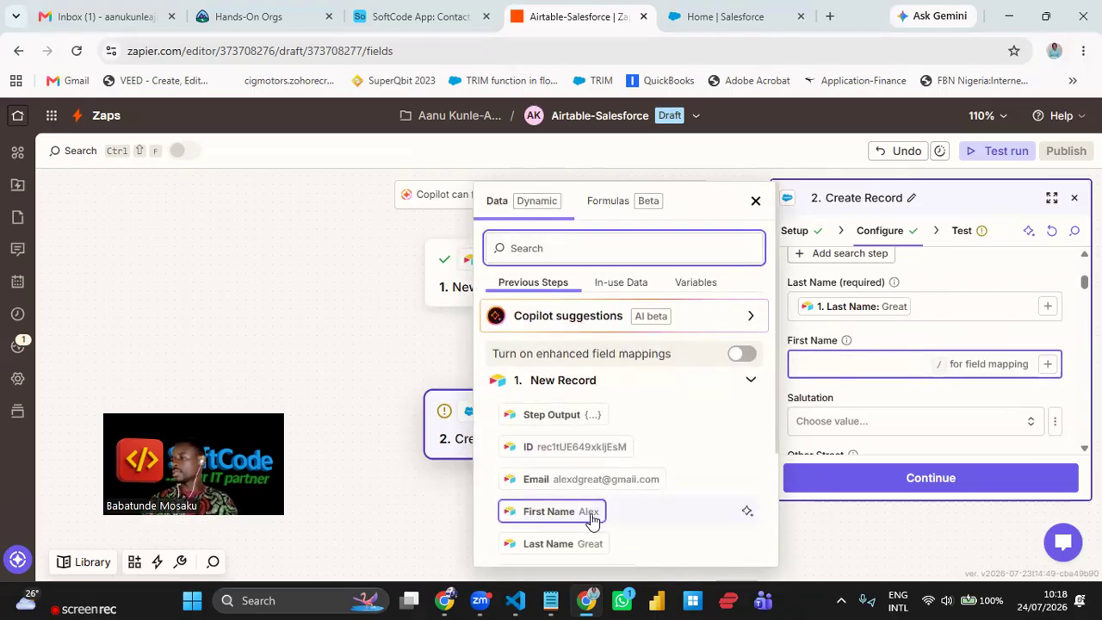
left_click(591, 517)
left_click(871, 394)
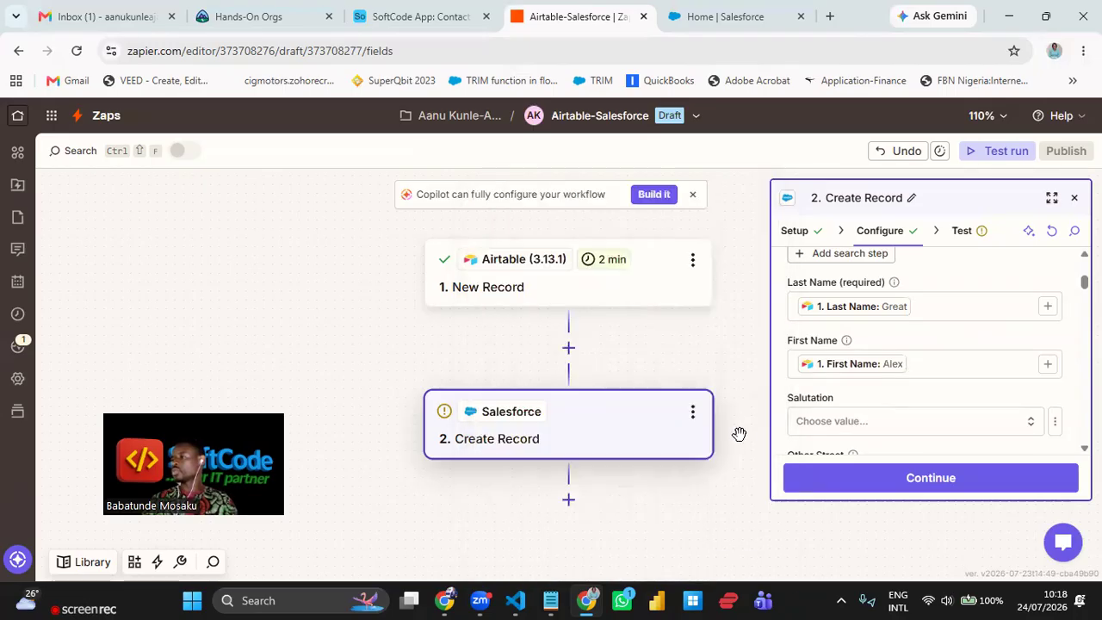
- Map the Airtable Phone value into the Salesforce Mobile Phone field
scroll(879, 301, "down", 3)
scroll(878, 345, "down", 2)
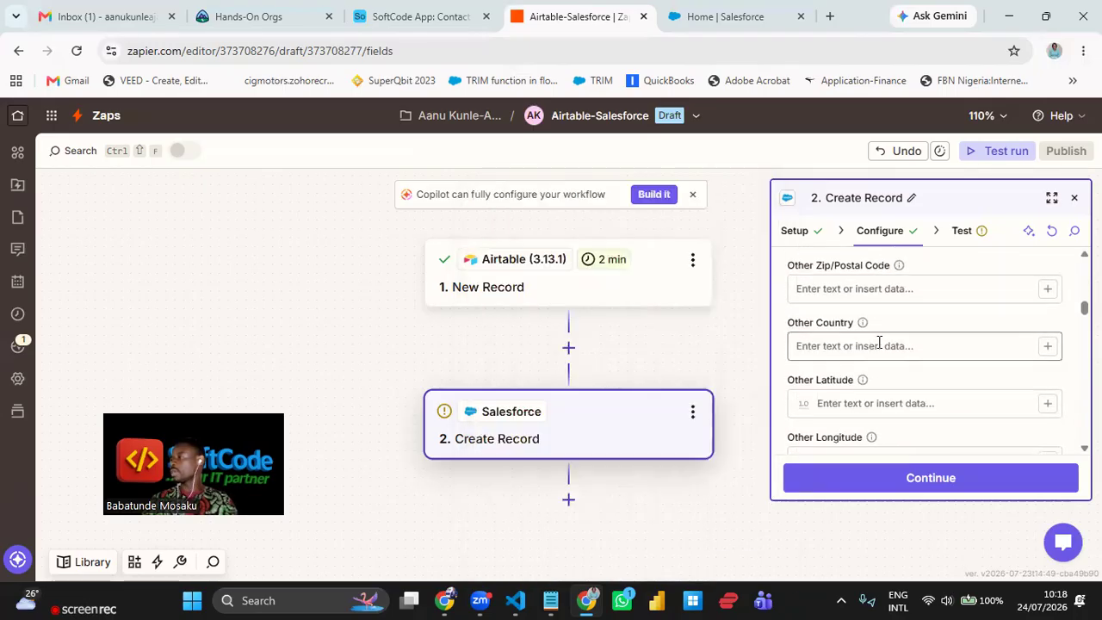
scroll(880, 344, "down", 5)
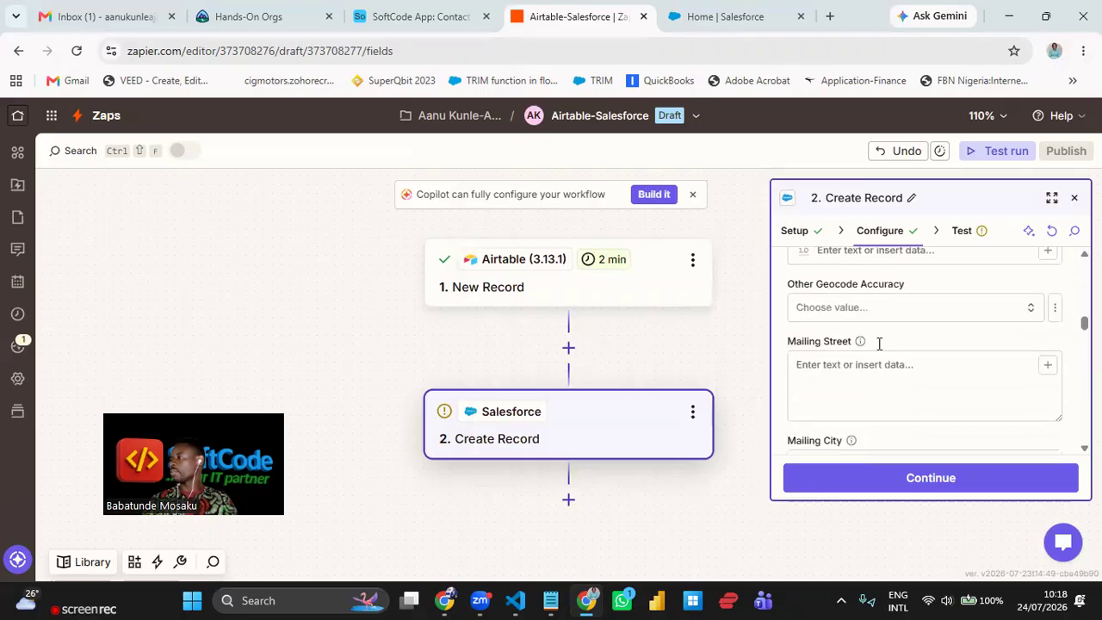
scroll(879, 361, "down", 8)
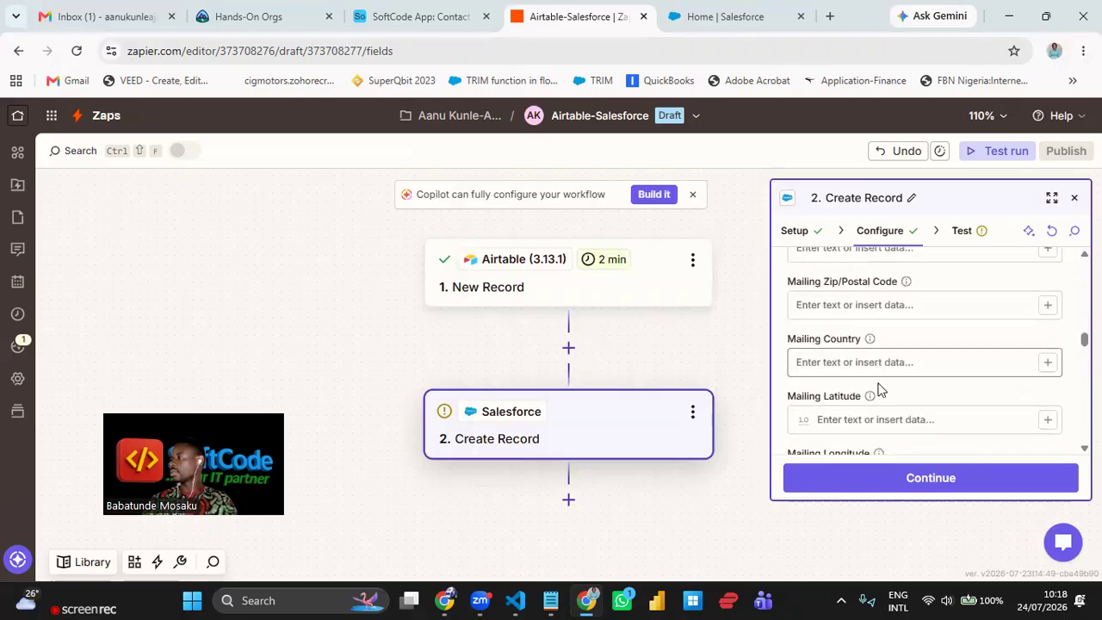
scroll(879, 395, "down", 1)
scroll(879, 394, "up", 2)
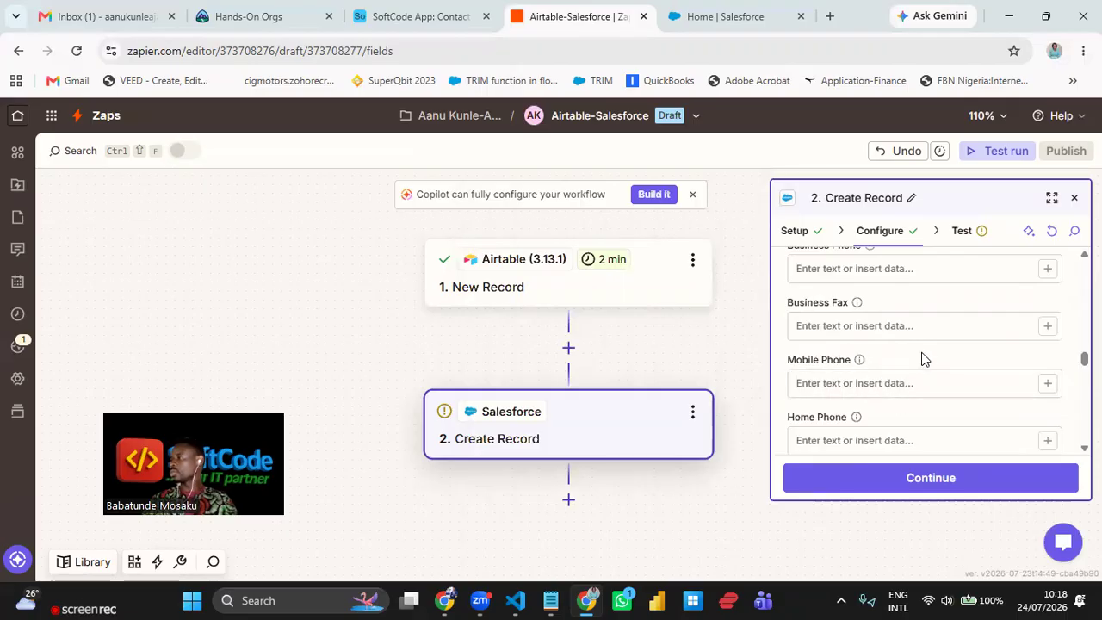
scroll(922, 362, "down", 5)
scroll(924, 367, "up", 5)
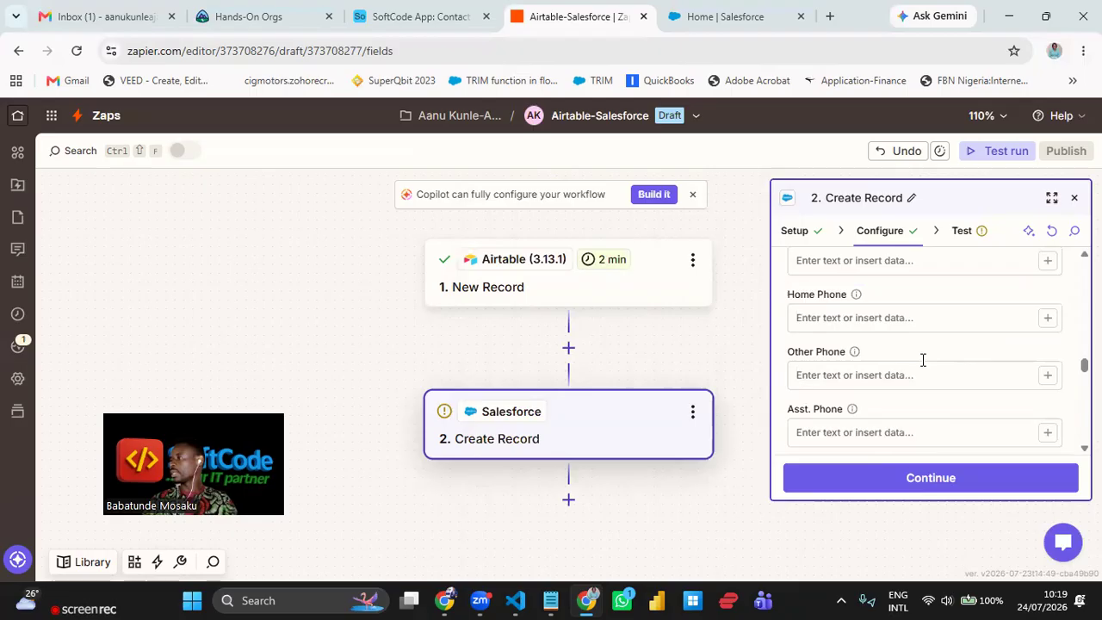
scroll(923, 360, "down", 2)
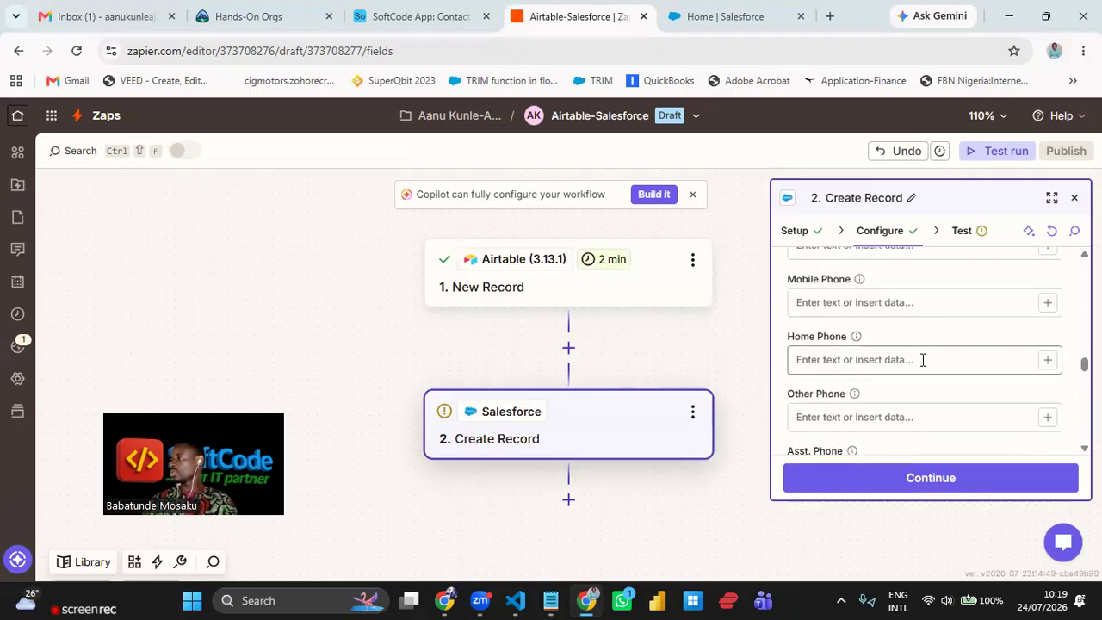
left_click(1053, 364)
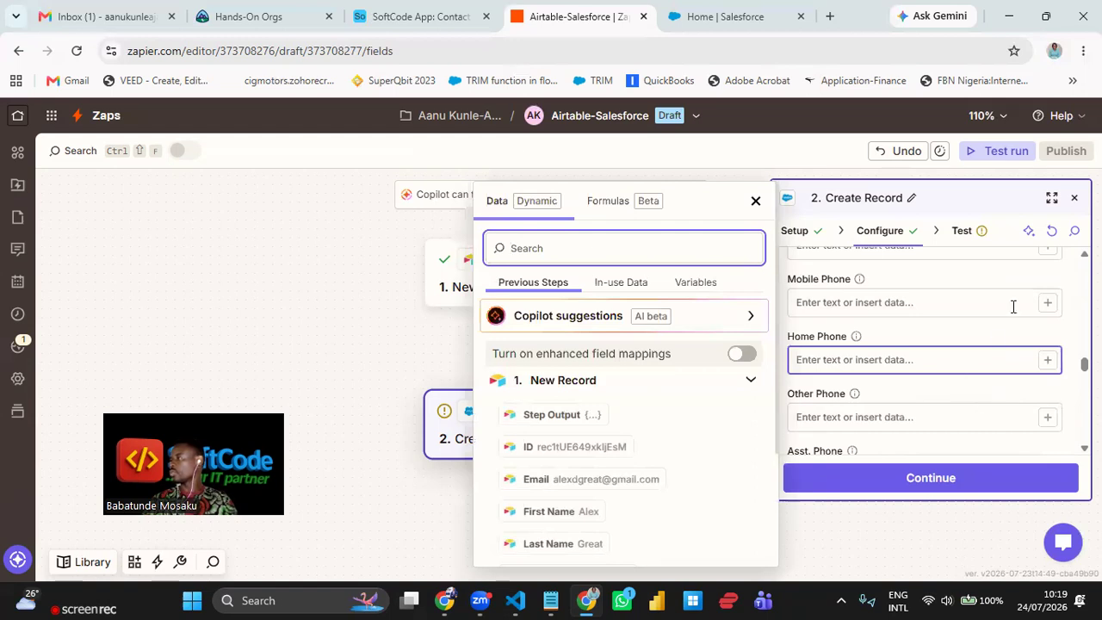
left_click(1048, 303)
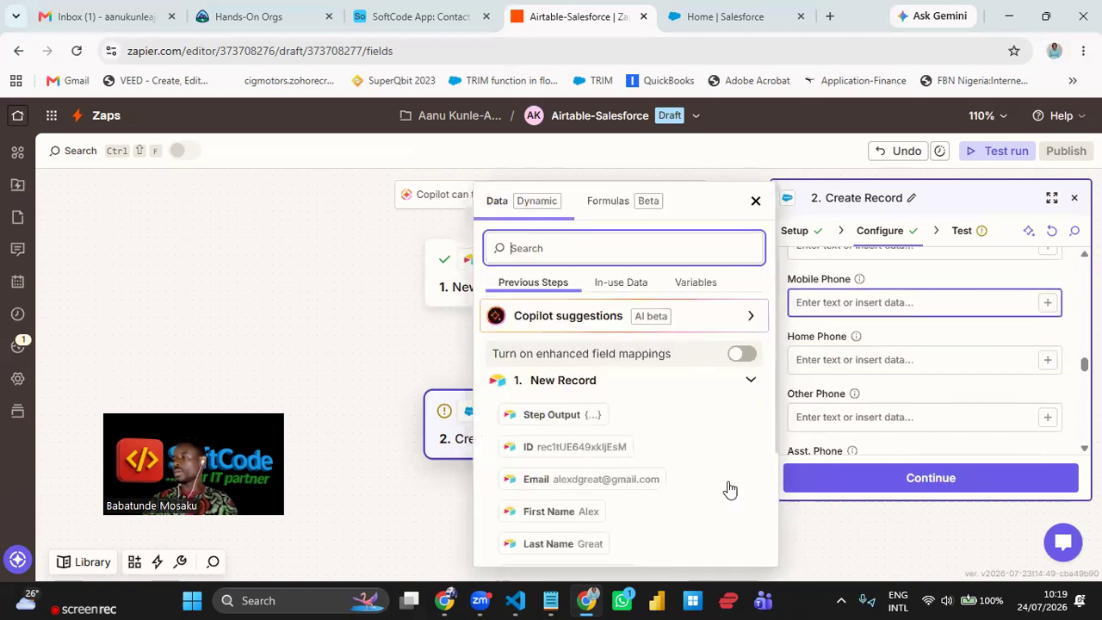
scroll(737, 474, "down", 2)
left_click(608, 418)
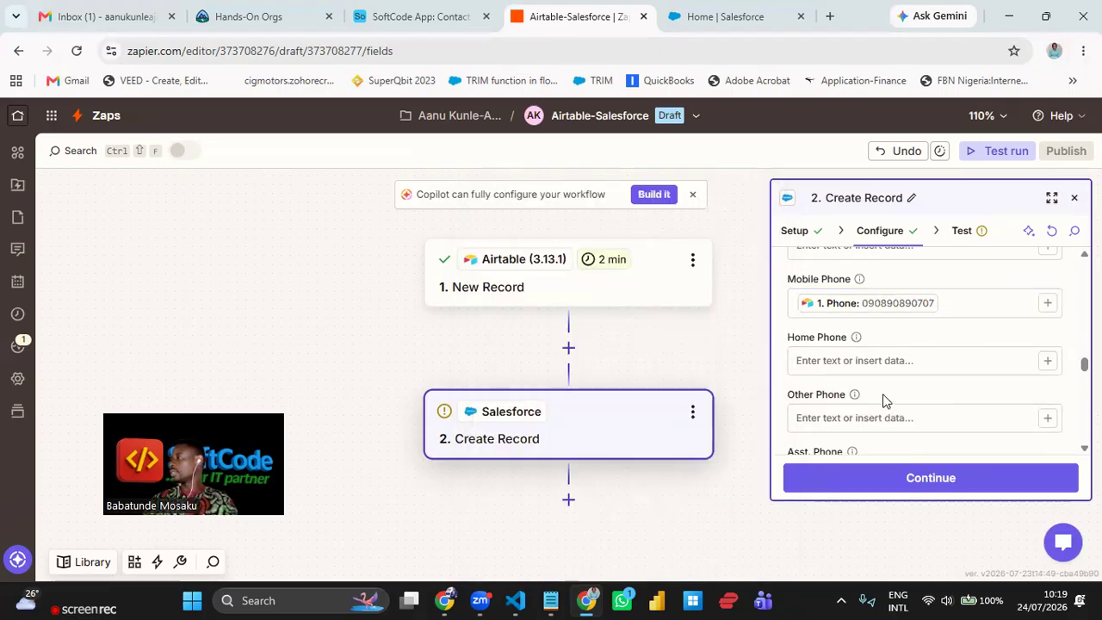
- Map the Airtable Email value into the Salesforce Email field
scroll(866, 353, "down", 3)
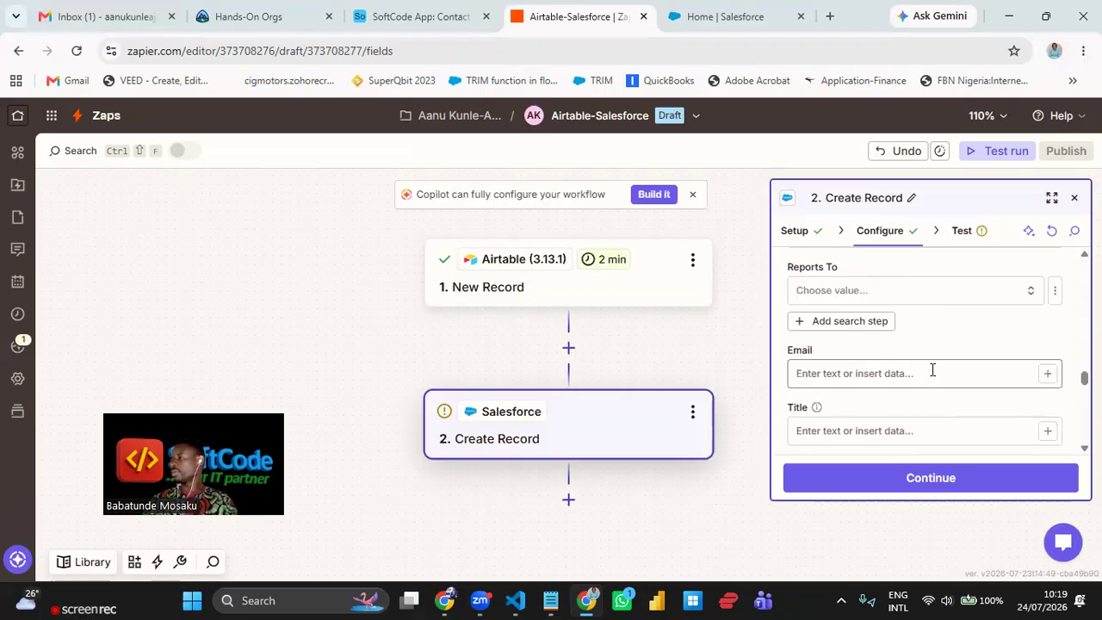
left_click(1047, 373)
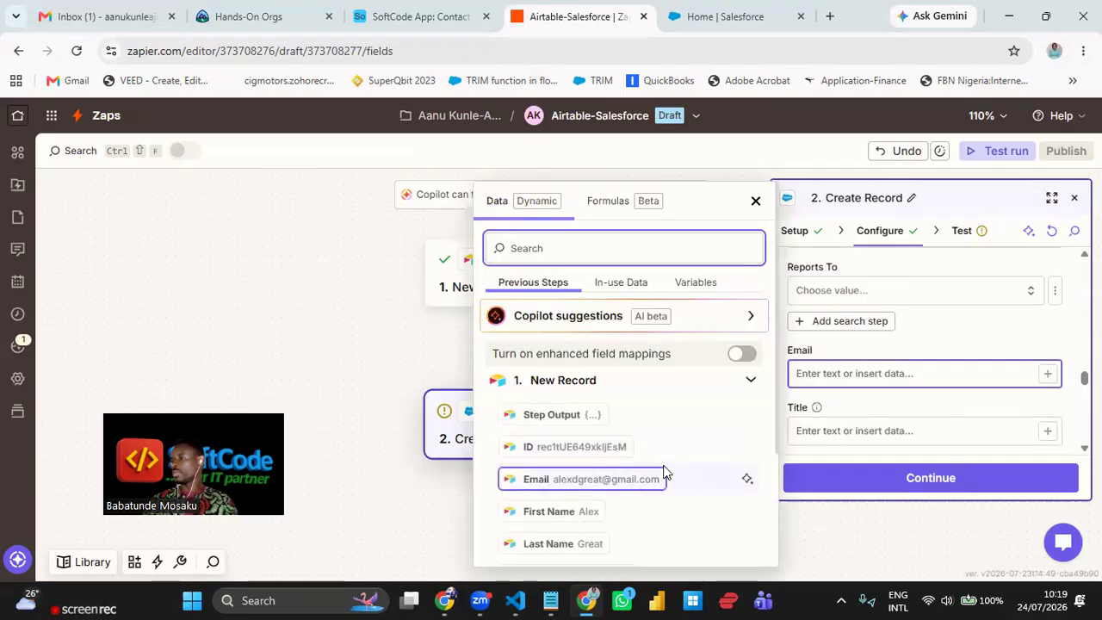
scroll(663, 472, "down", 1)
left_click(617, 402)
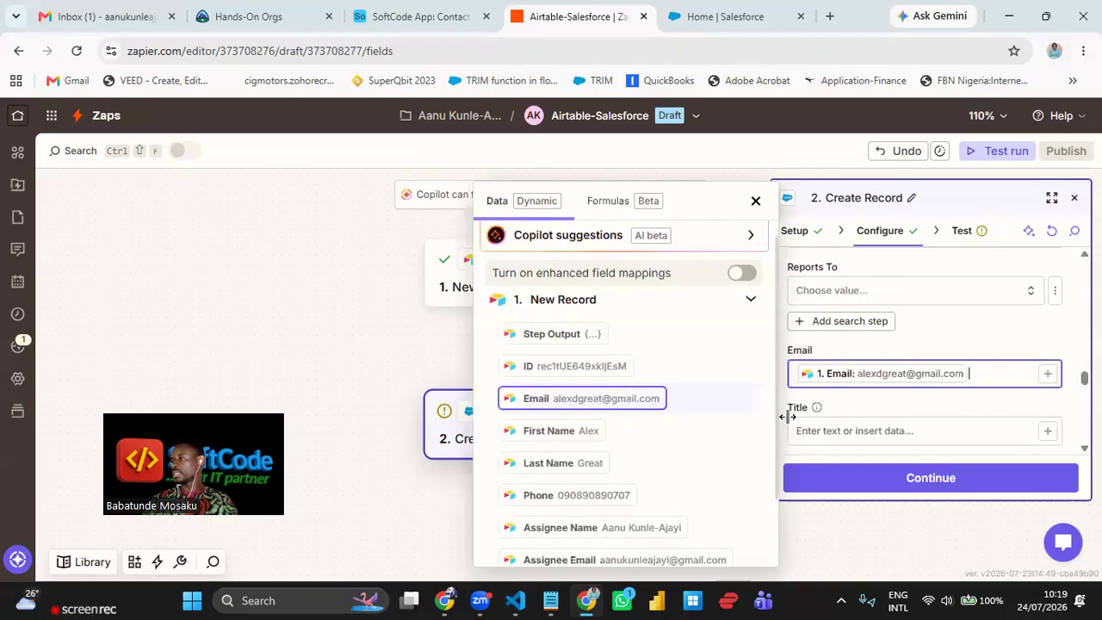
left_click(921, 410)
scroll(922, 393, "down", 2)
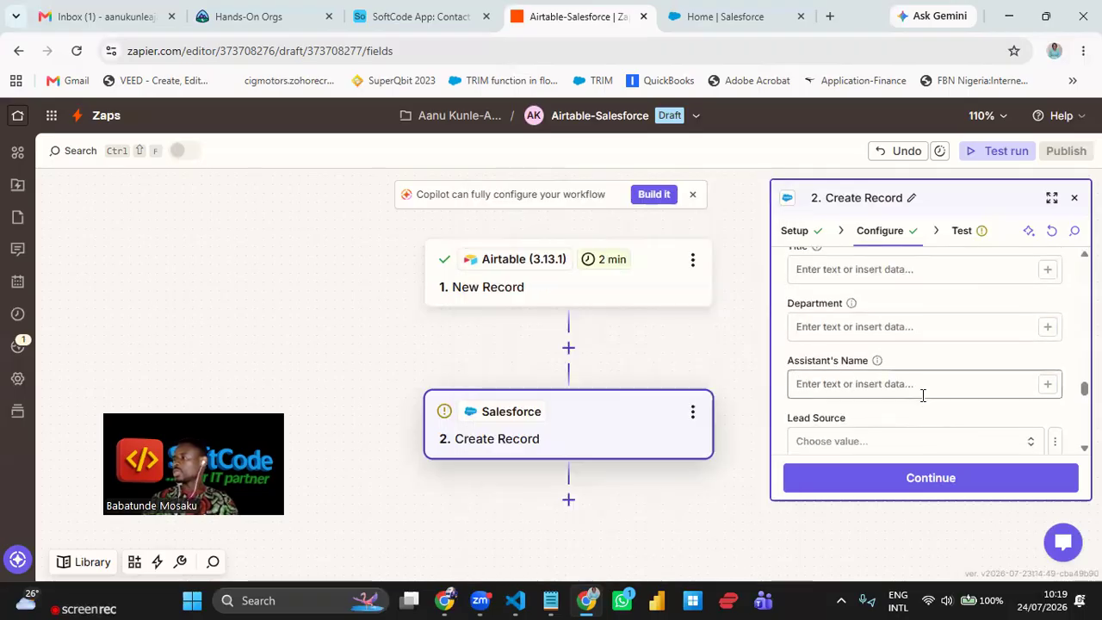
scroll(923, 396, "down", 10)
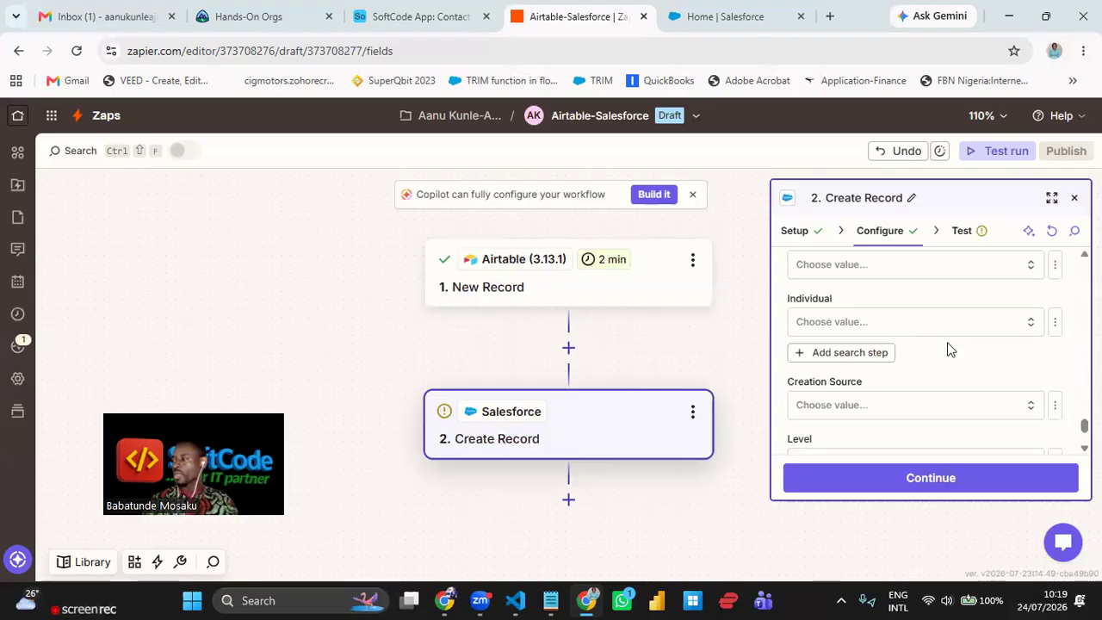
- Continue to the Test stage, enlarge the panel, and scroll through the Contact data to send
left_click(959, 479)
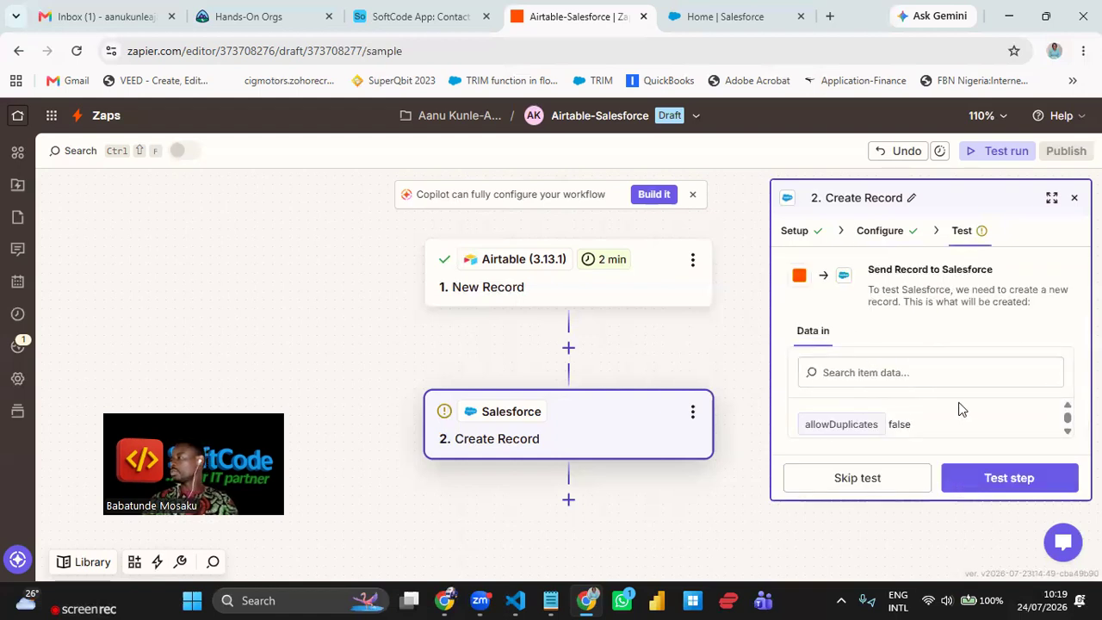
left_click(1052, 201)
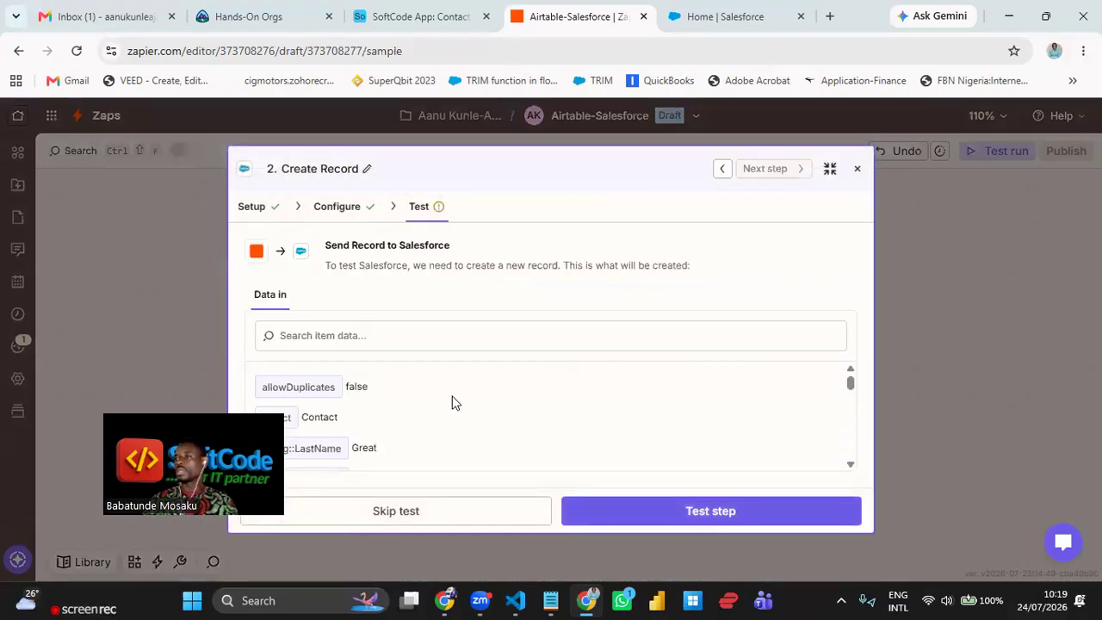
scroll(457, 402, "down", 3)
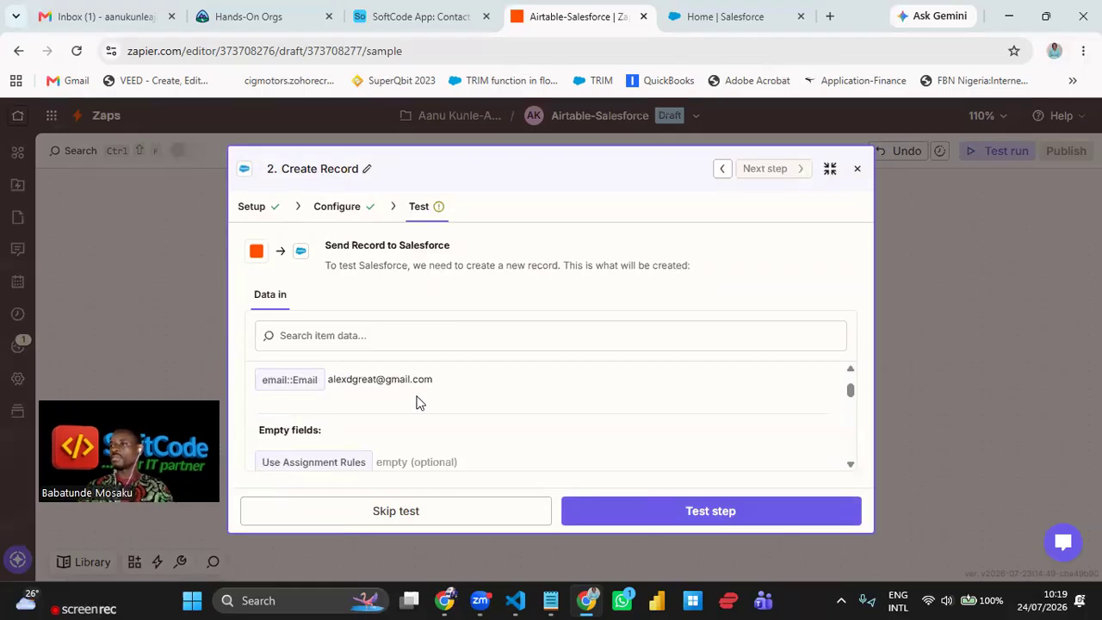
scroll(457, 445, "up", 5)
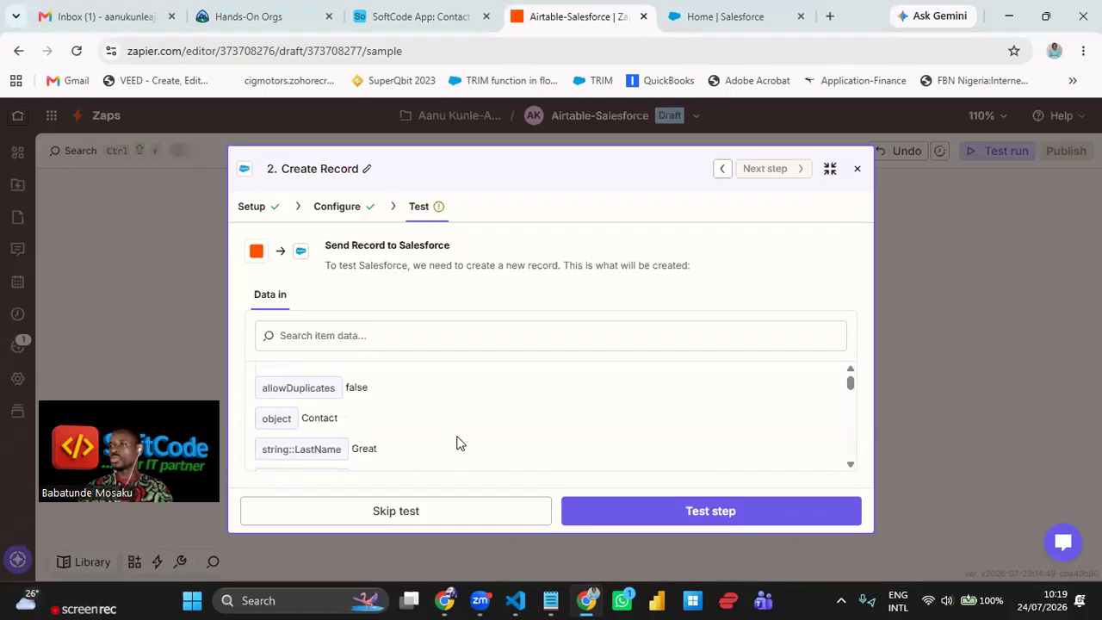
scroll(461, 427, "down", 10)
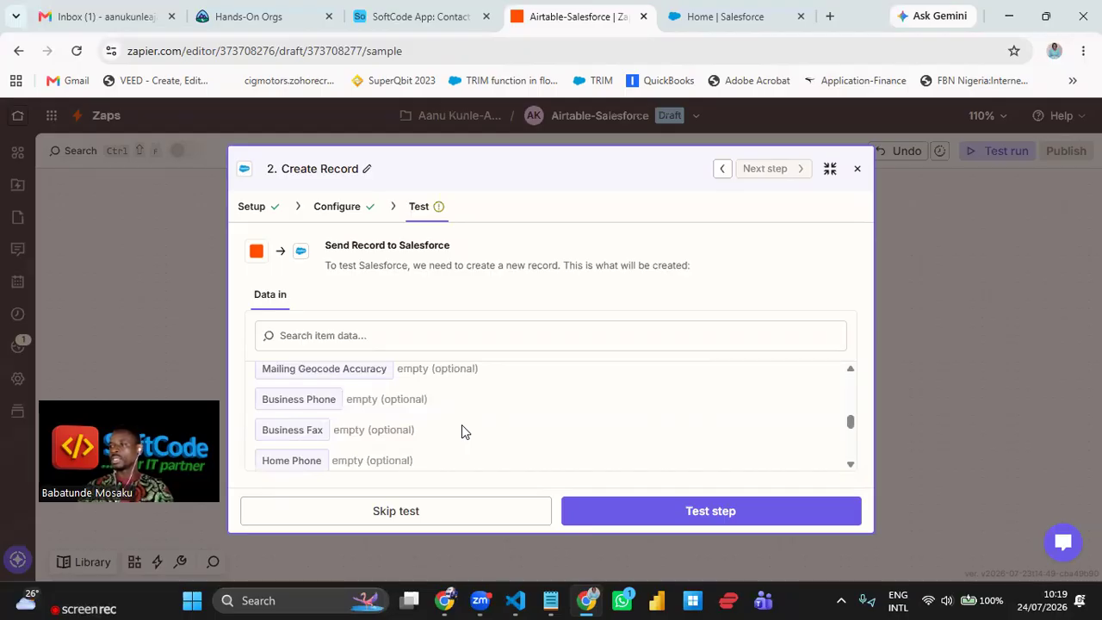
scroll(455, 425, "down", 8)
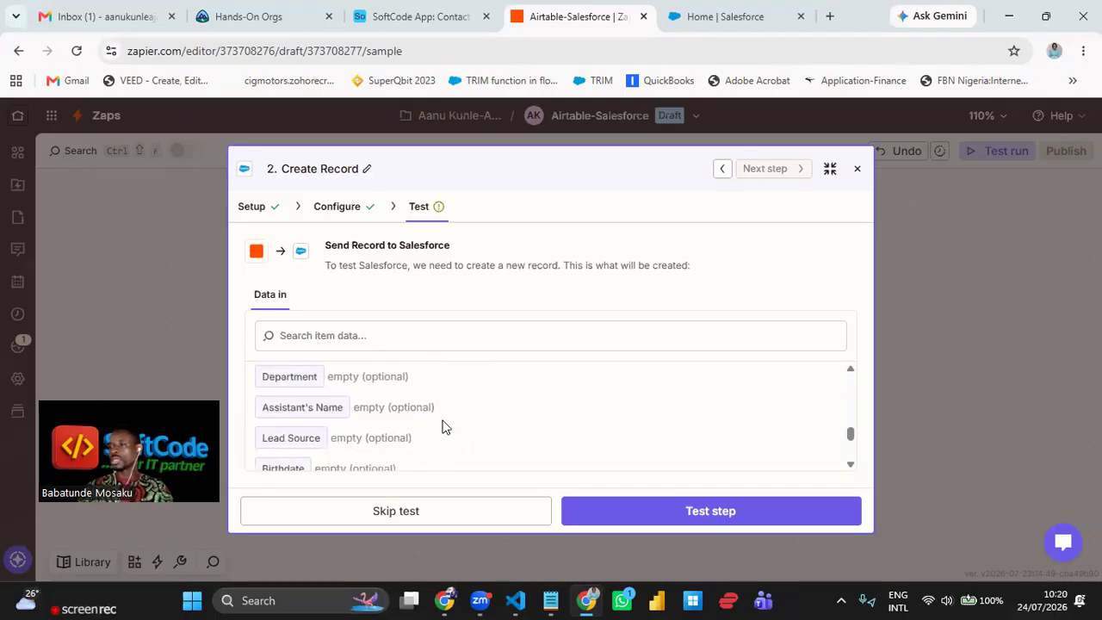
scroll(444, 427, "down", 2)
scroll(443, 427, "up", 20)
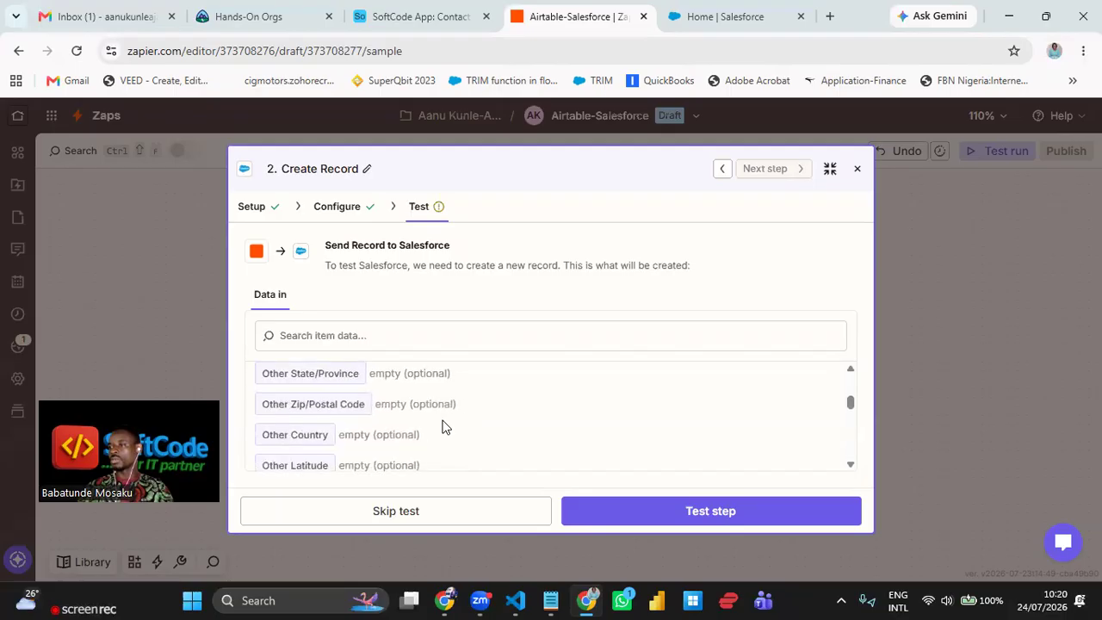
scroll(444, 428, "up", 2)
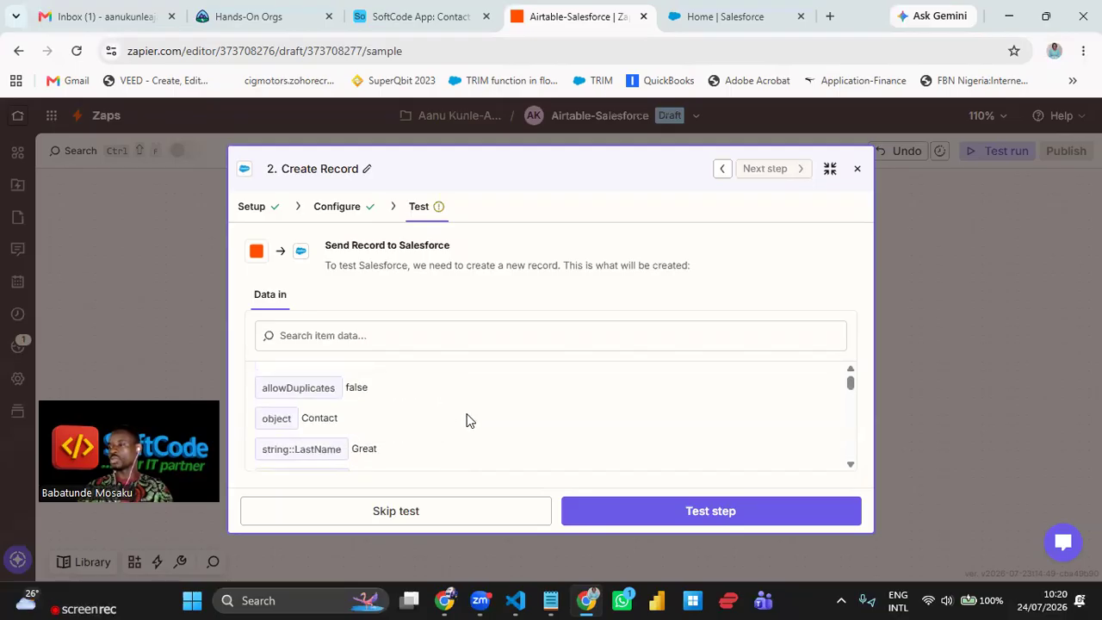
scroll(431, 428, "down", 3)
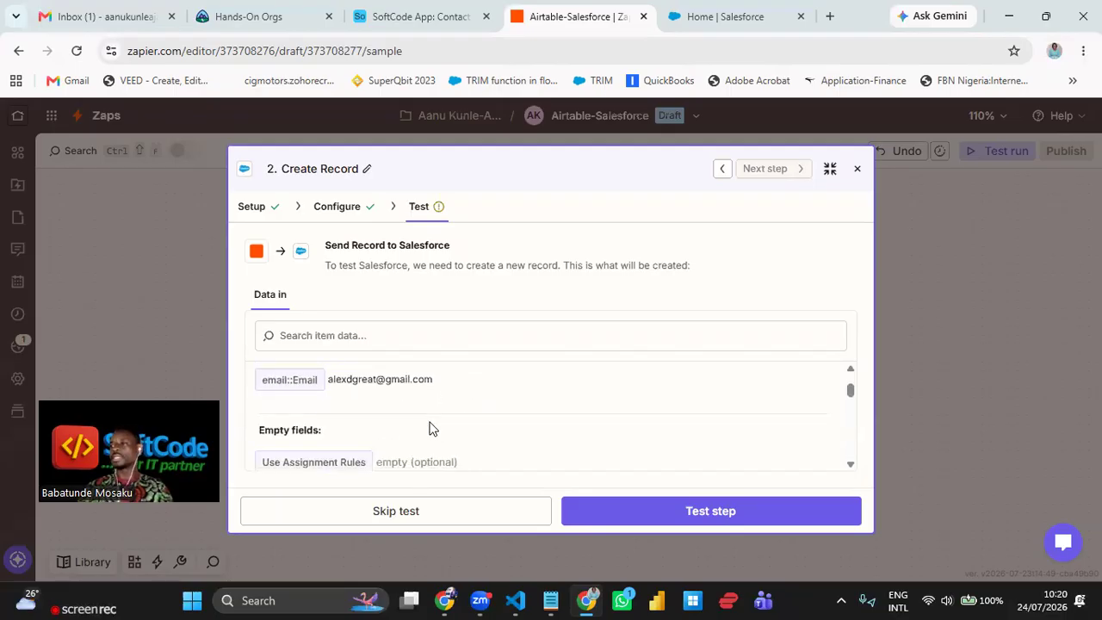
scroll(430, 429, "up", 2)
scroll(430, 428, "down", 6)
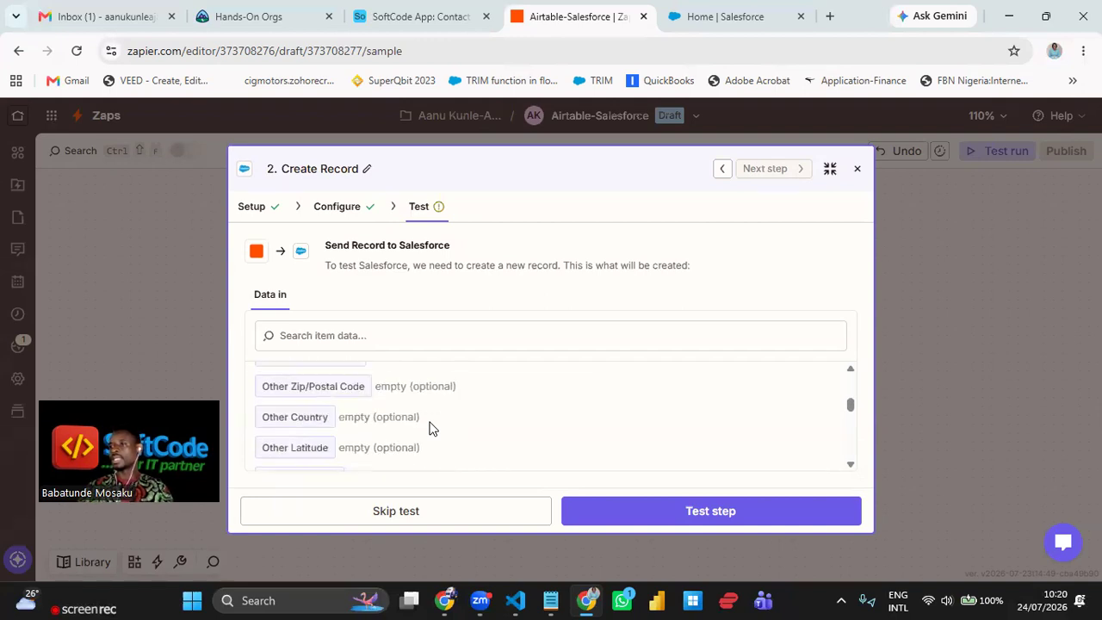
scroll(430, 428, "down", 5)
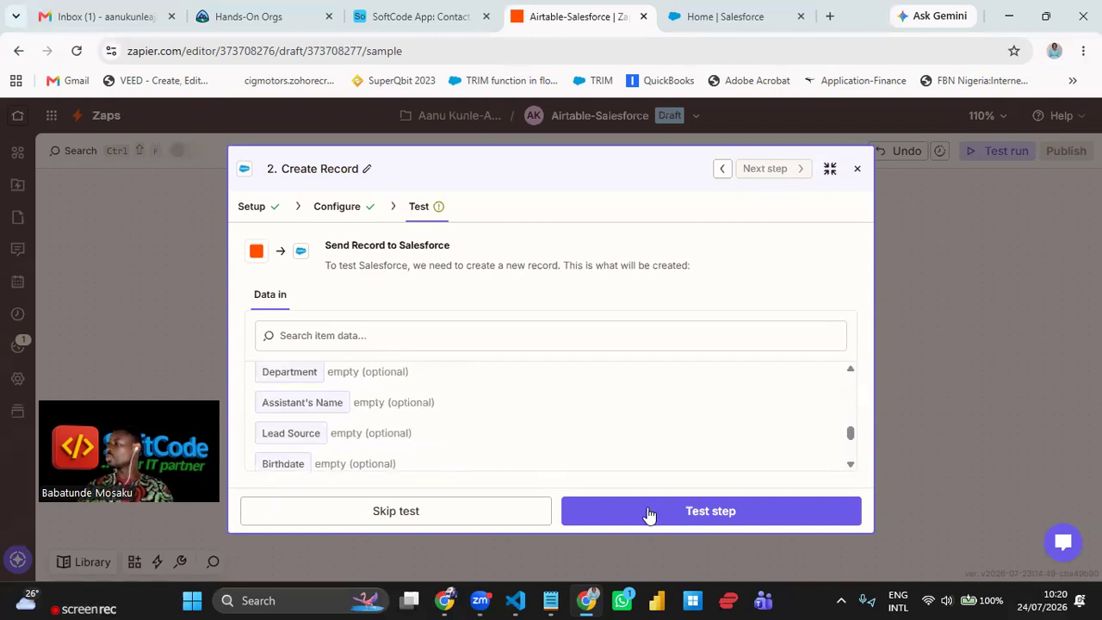
- Send a test Contact record to Salesforce, then publish the Zap as v1
left_click(728, 520)
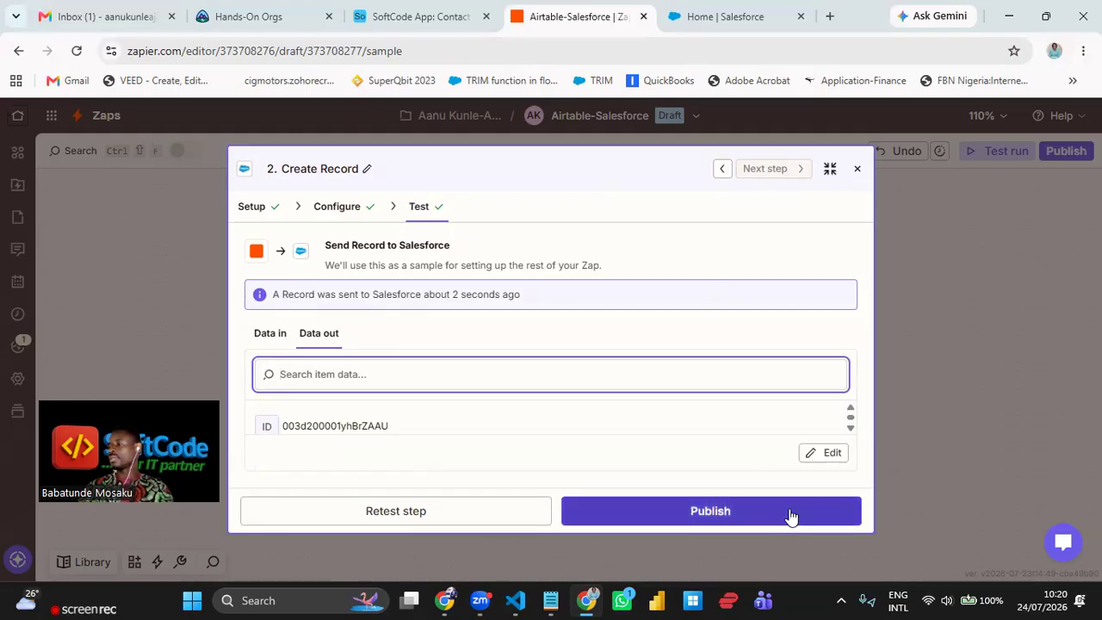
left_click(763, 517)
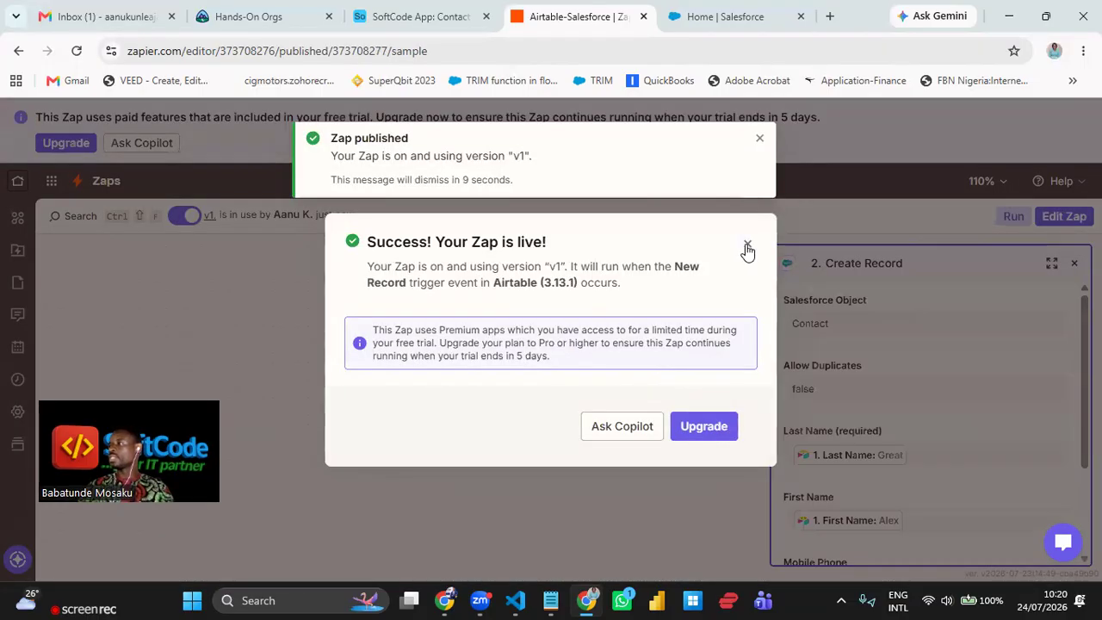
- Dismiss the Zap-is-live and published notices and recentre the two Zap steps on the canvas
left_click(748, 244)
left_click(761, 142)
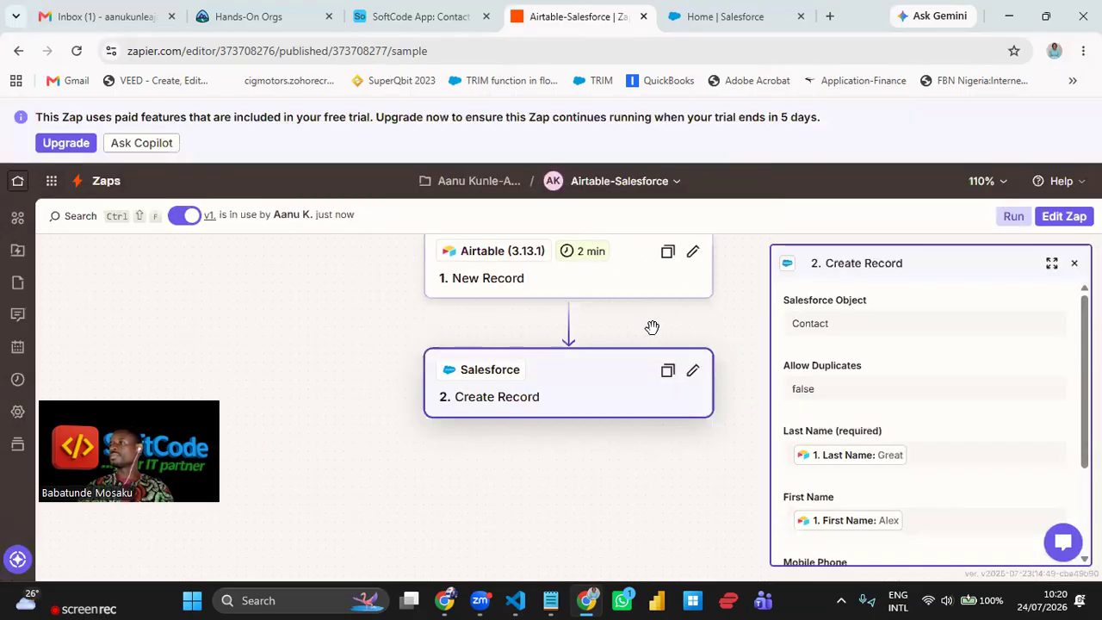
left_click_drag(643, 335, 618, 387)
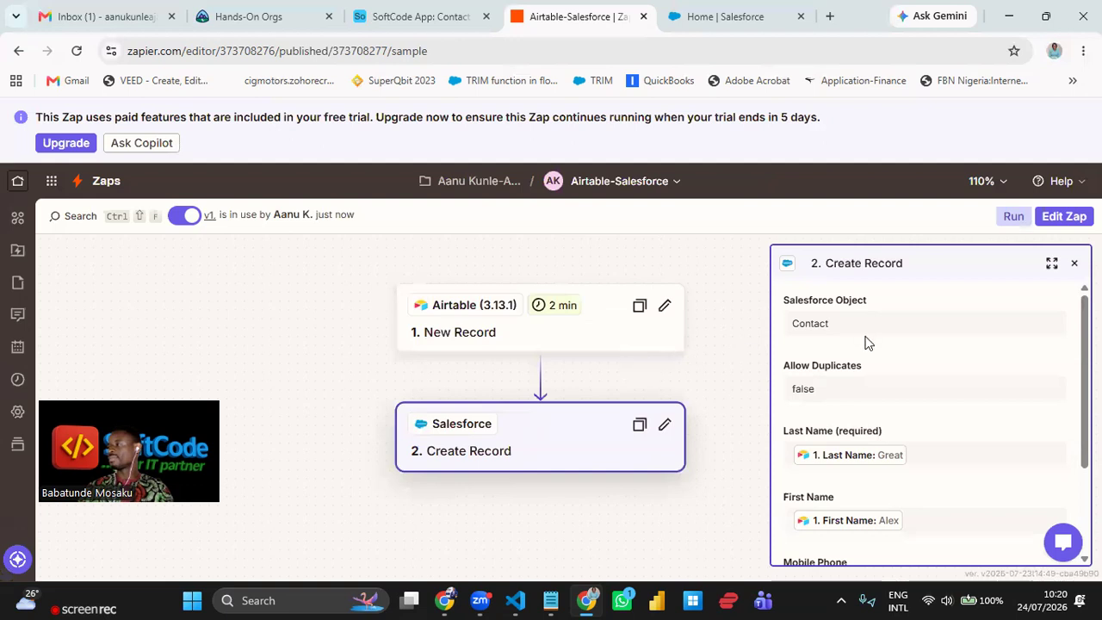
scroll(870, 353, "down", 2)
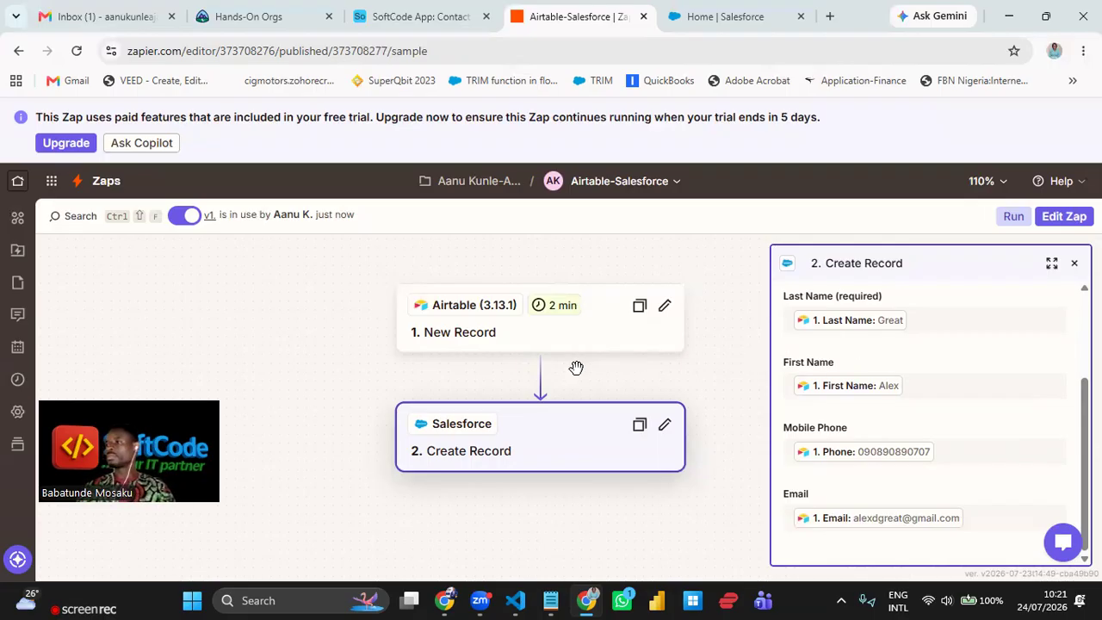
- Start editing the published Zap and view the Airtable trigger's setup details
left_click(1064, 218)
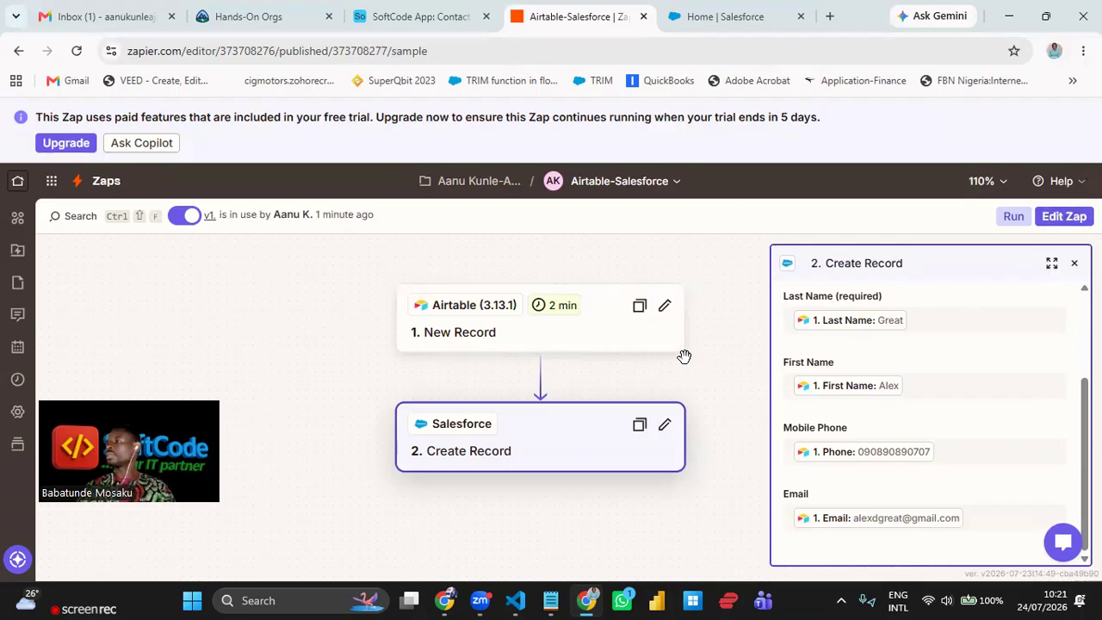
left_click(667, 305)
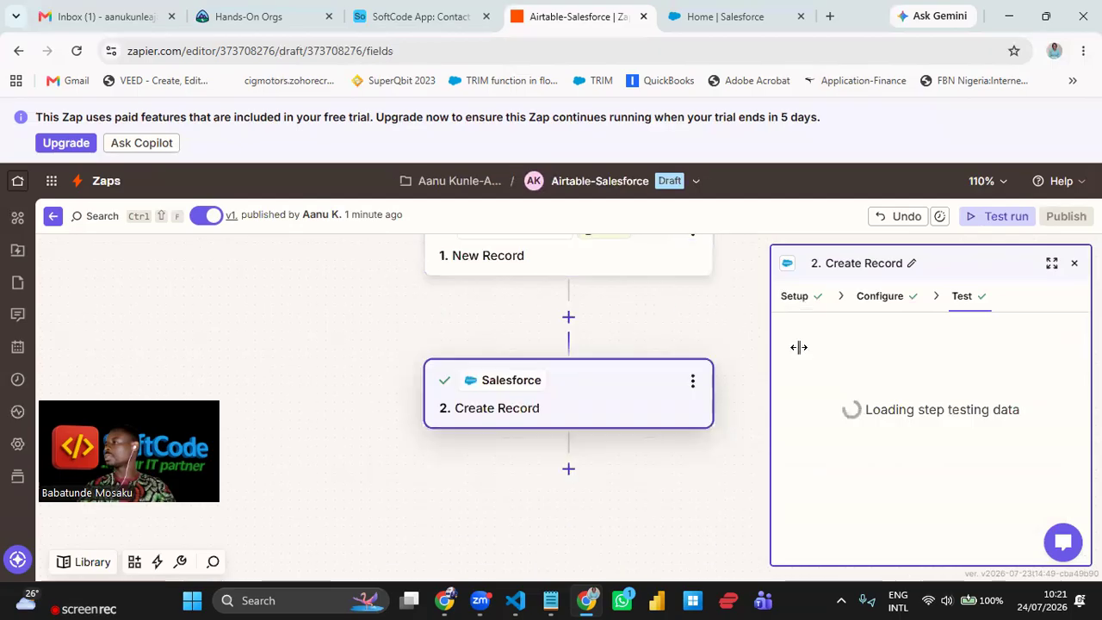
scroll(904, 357, "down", 2)
scroll(903, 396, "up", 2)
left_click(793, 299)
- Scroll through the Create Record field mappings, then reopen the Airtable New Record trigger's settings
left_click(578, 403)
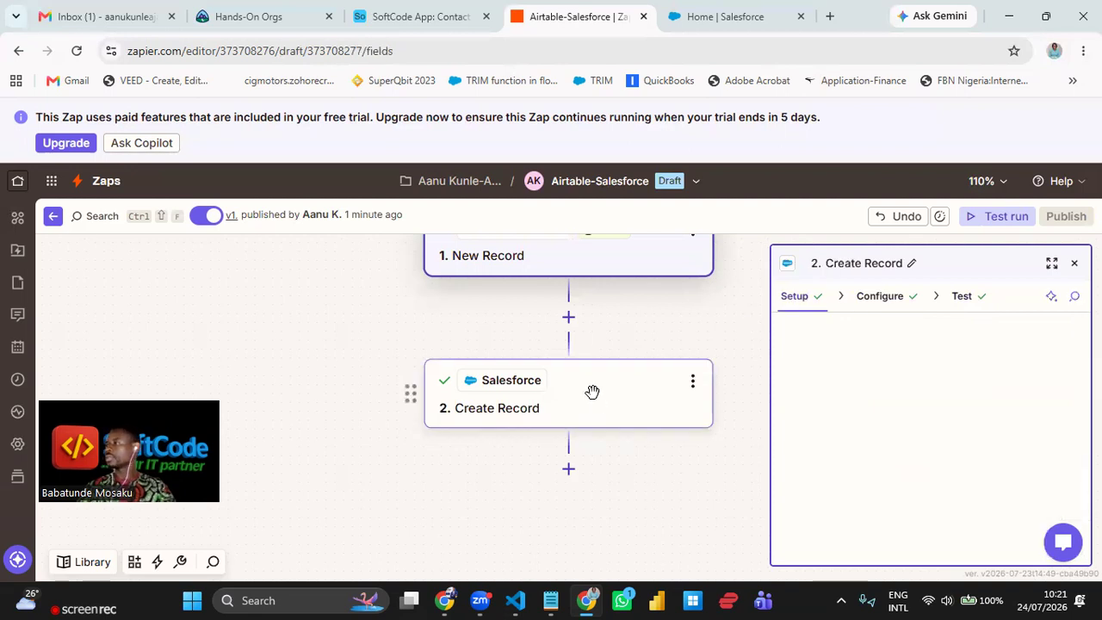
scroll(976, 379, "down", 1)
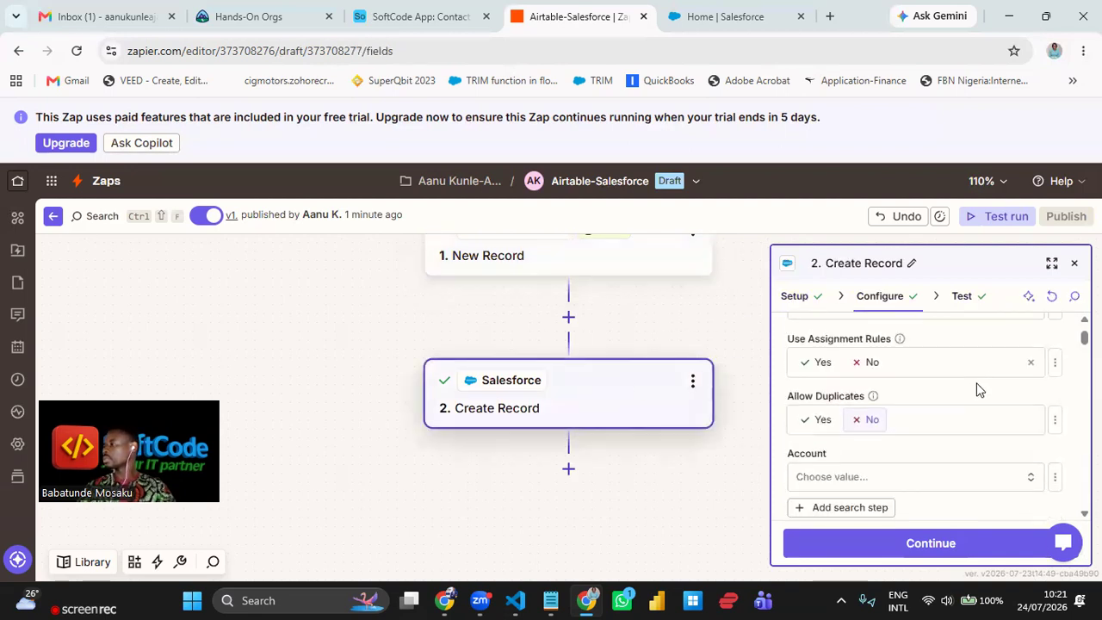
scroll(911, 401, "up", 1)
scroll(910, 393, "down", 5)
scroll(911, 397, "down", 6)
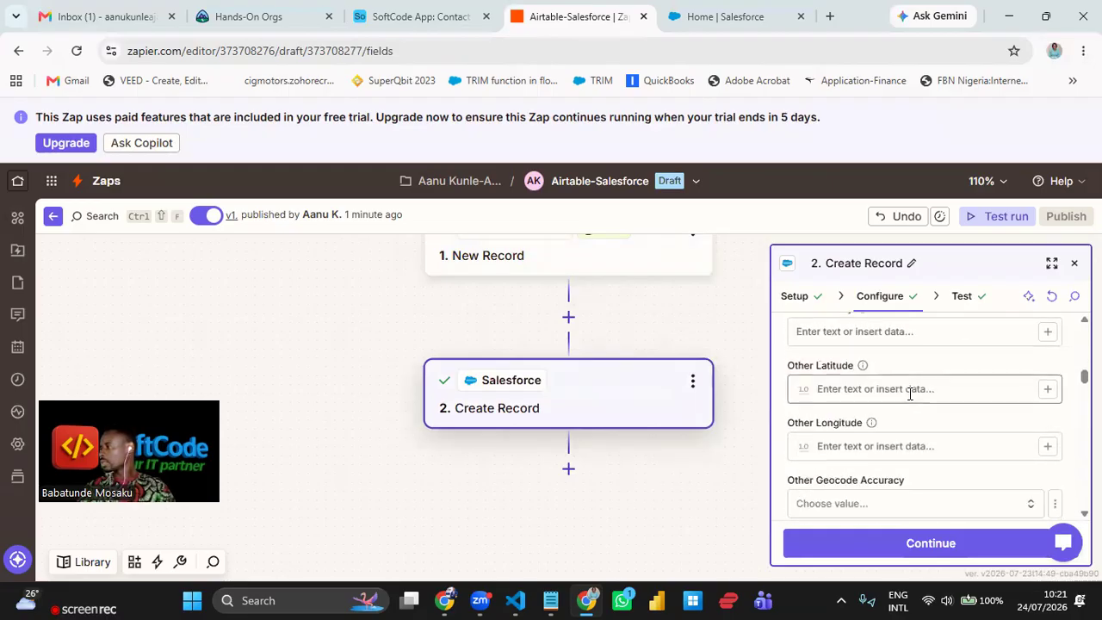
scroll(911, 398, "down", 5)
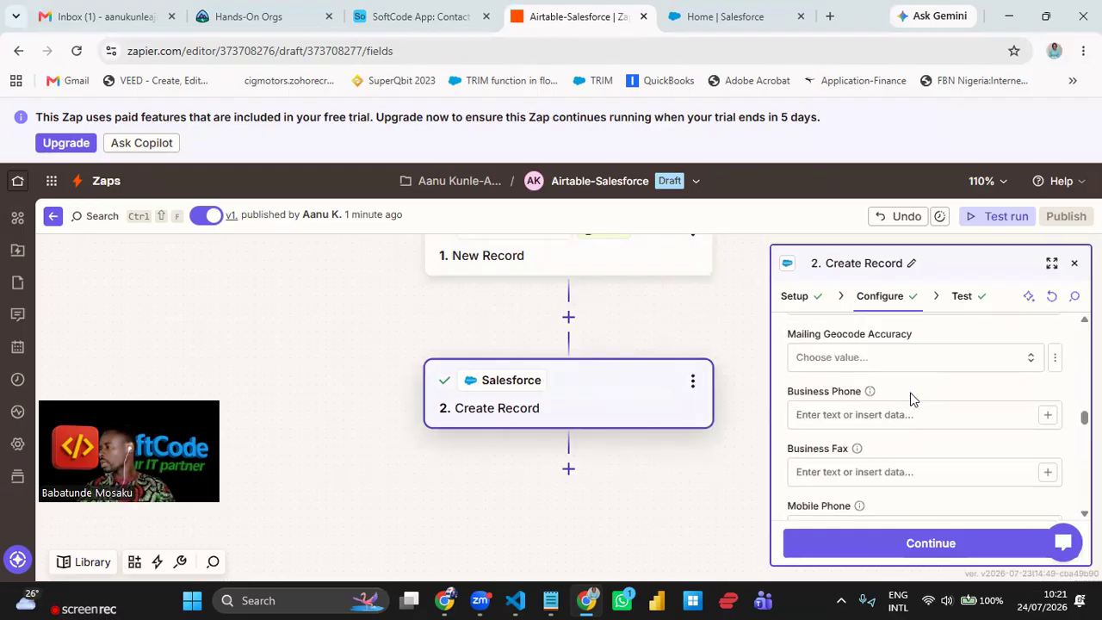
scroll(913, 401, "up", 7)
scroll(912, 400, "up", 10)
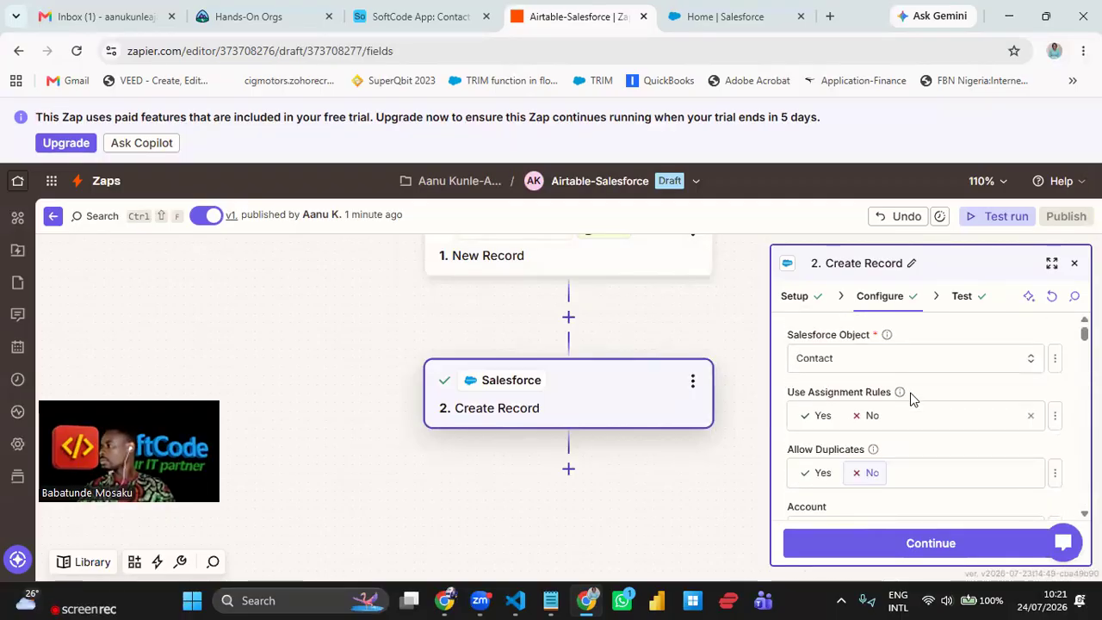
scroll(913, 399, "down", 3)
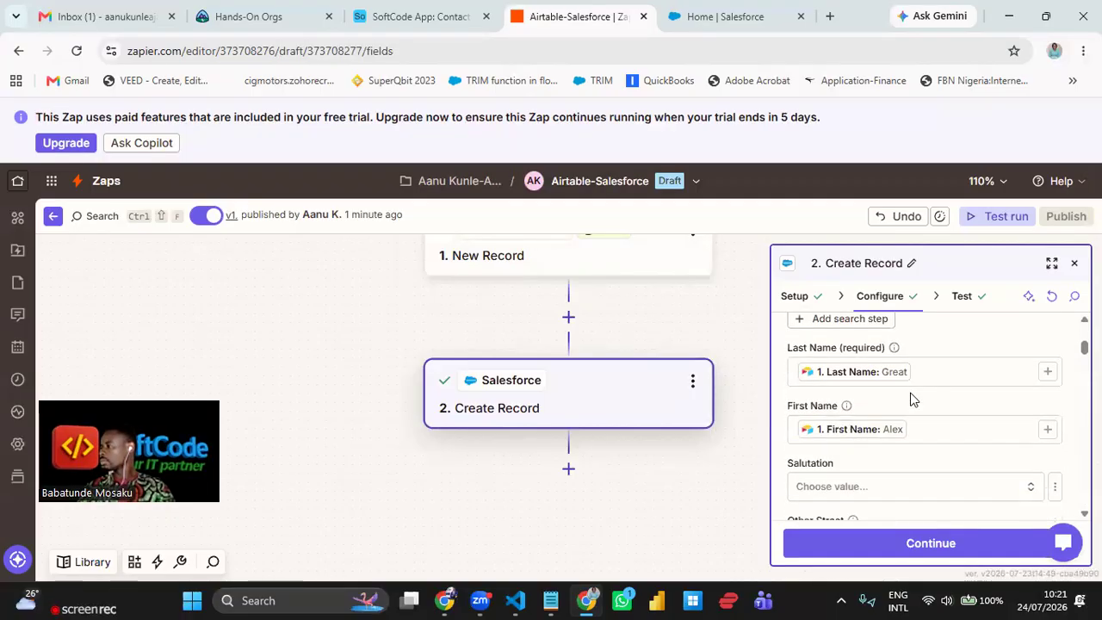
left_click(610, 259)
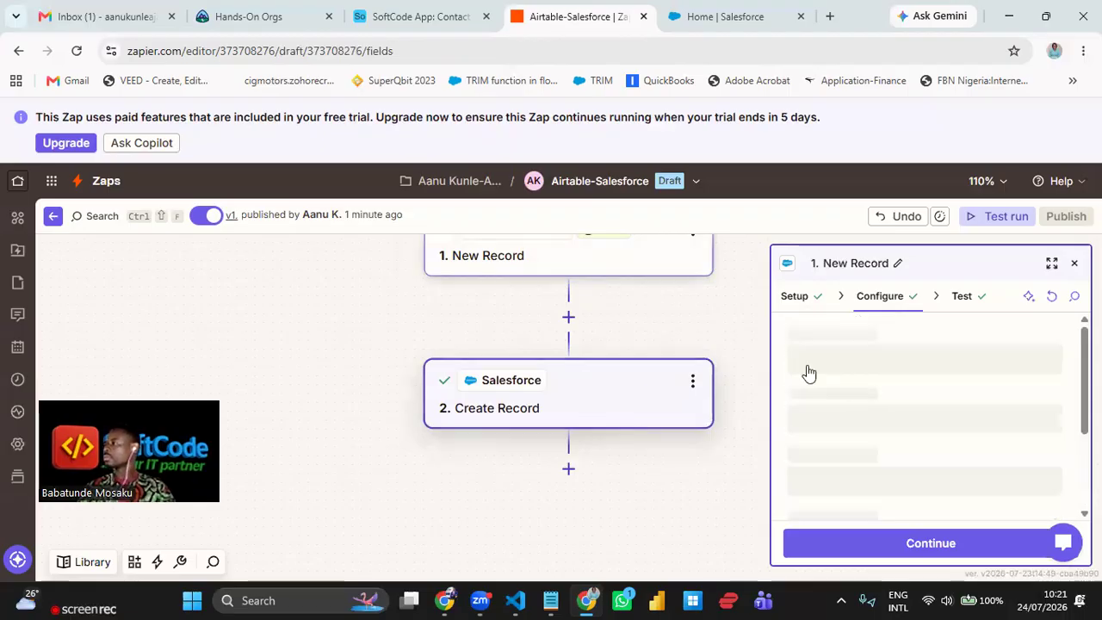
- Review the trigger's app, event and account, then its base and table settings
left_click(801, 302)
scroll(954, 435, "down", 2)
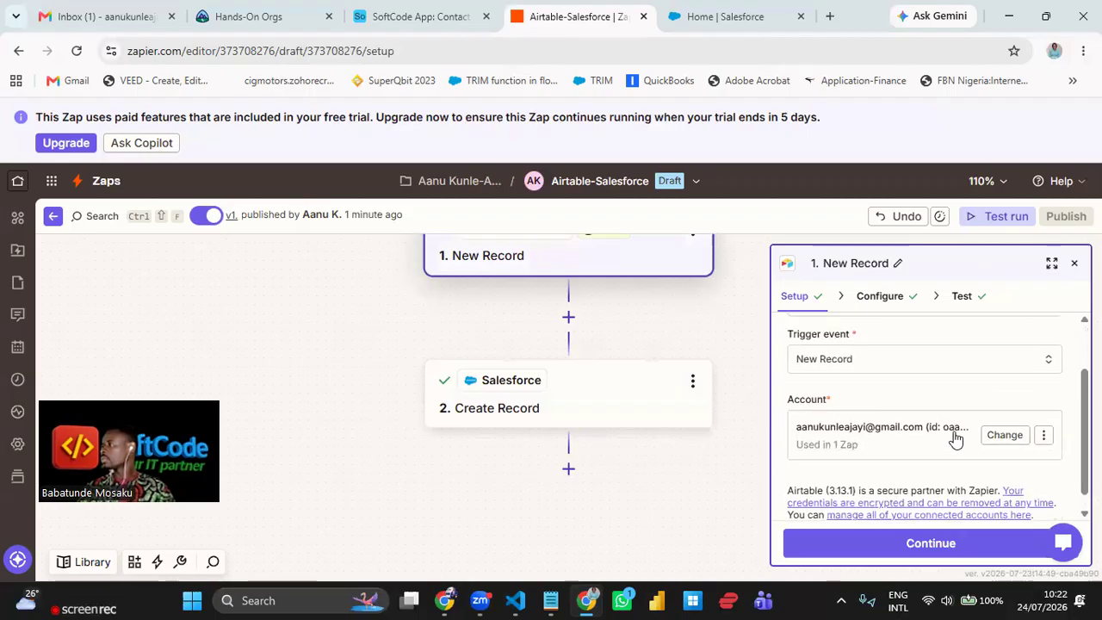
scroll(954, 435, "up", 2)
left_click(891, 301)
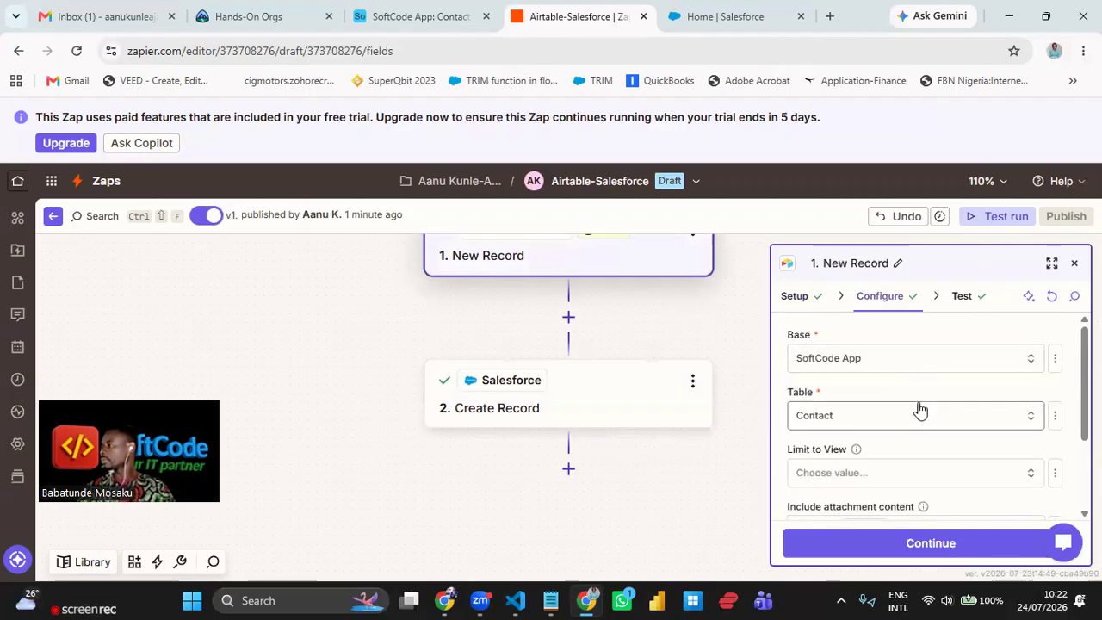
scroll(920, 411, "down", 3)
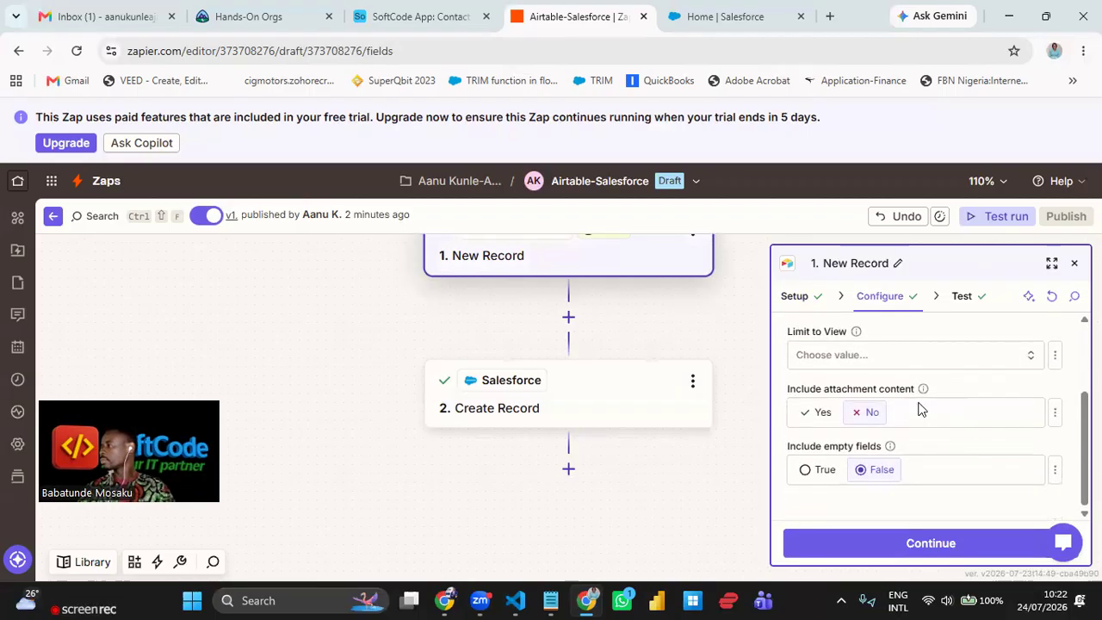
scroll(920, 411, "up", 3)
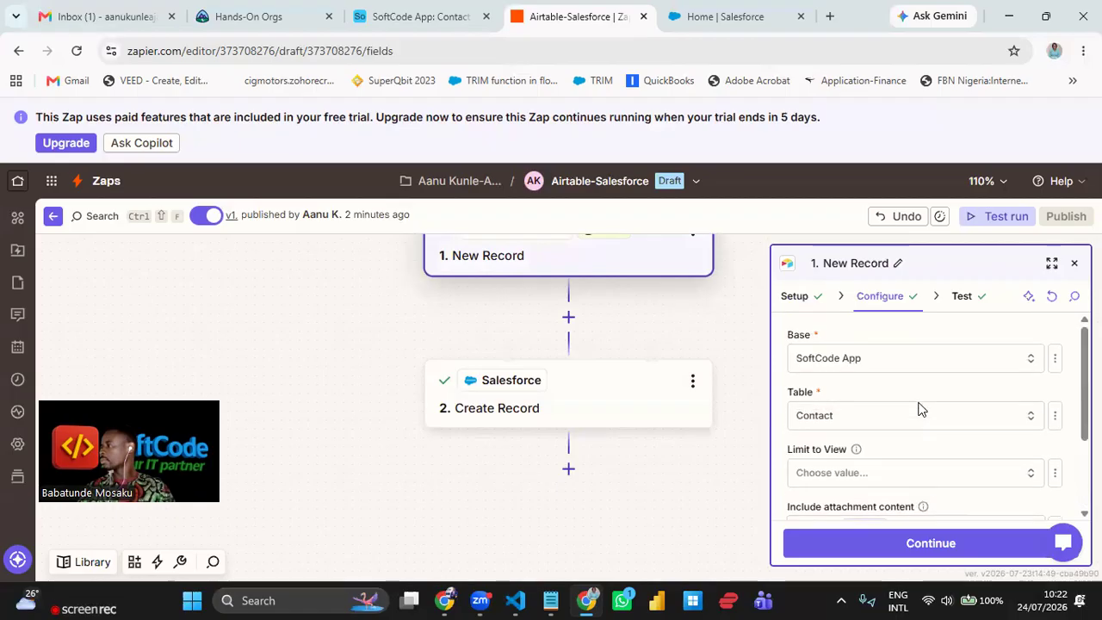
- Check the trigger's Airtable test records C, B and A, then return to Create Record
left_click(965, 307)
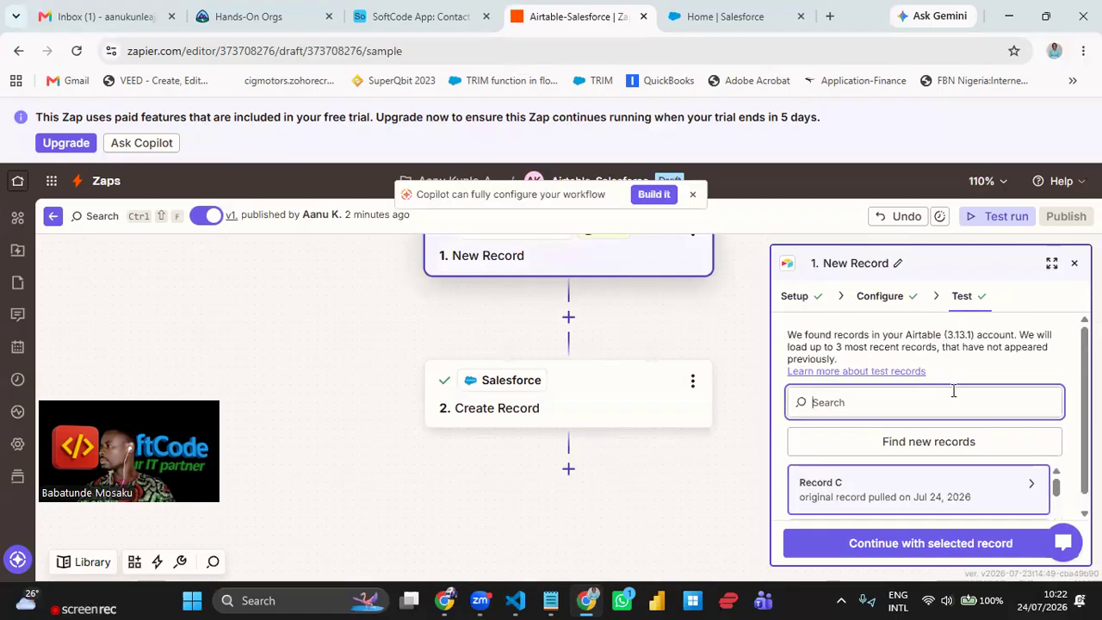
left_click(953, 394)
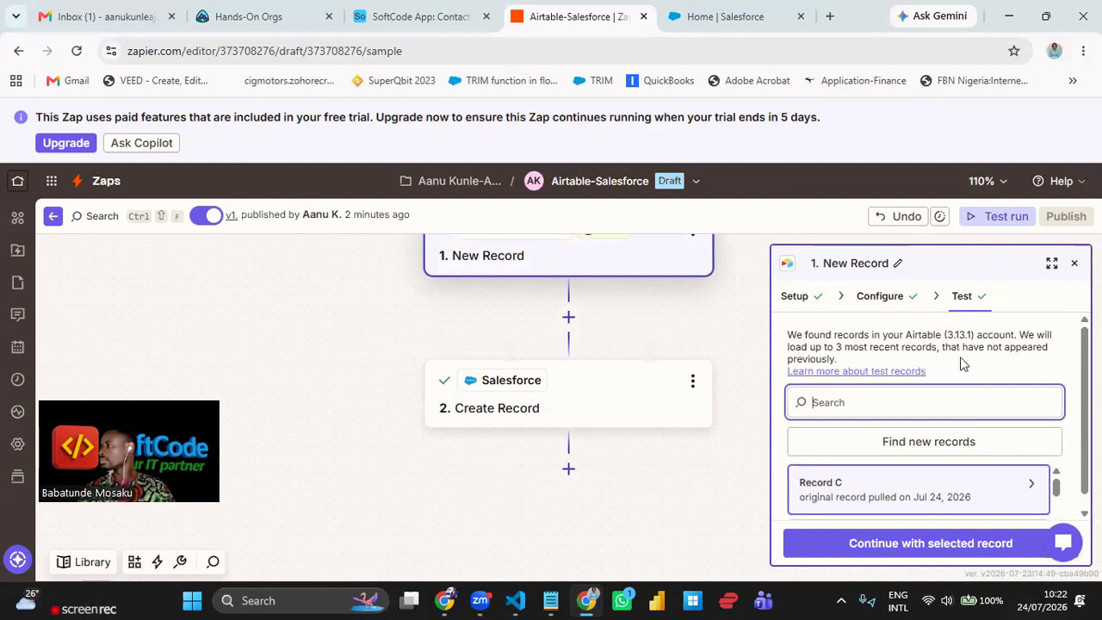
scroll(1033, 422, "down", 1)
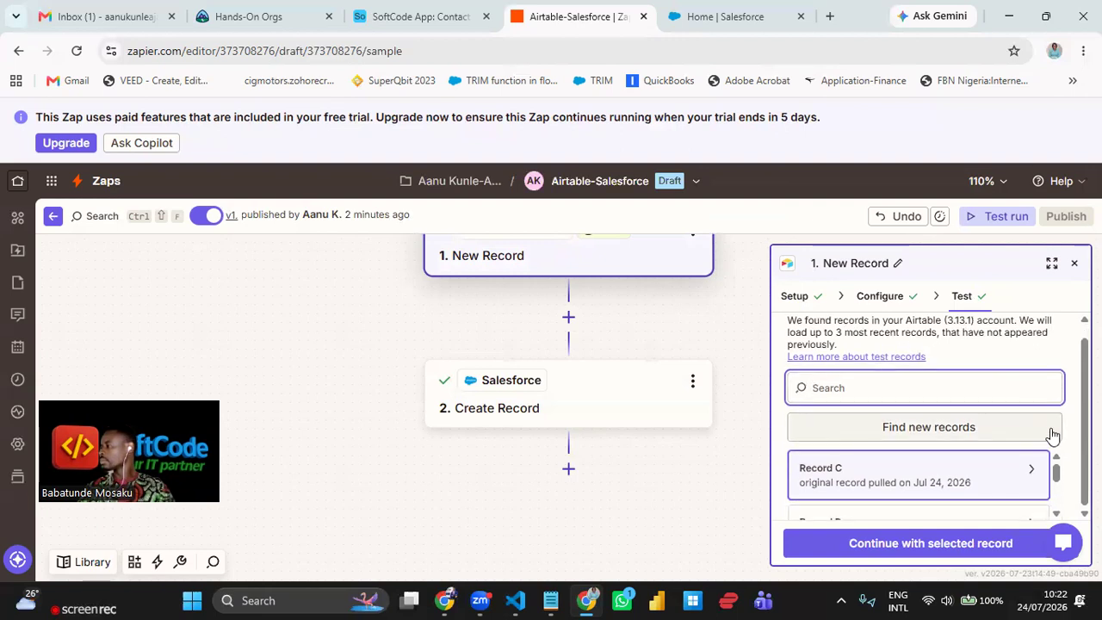
scroll(1058, 517, "down", 3)
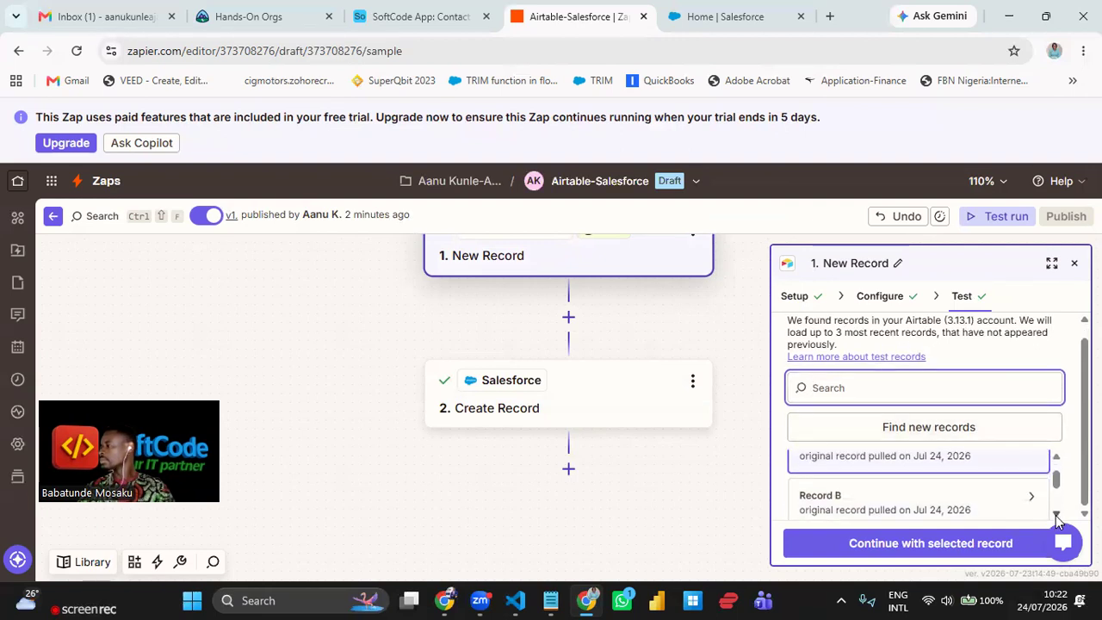
left_click(967, 346)
left_click(560, 401)
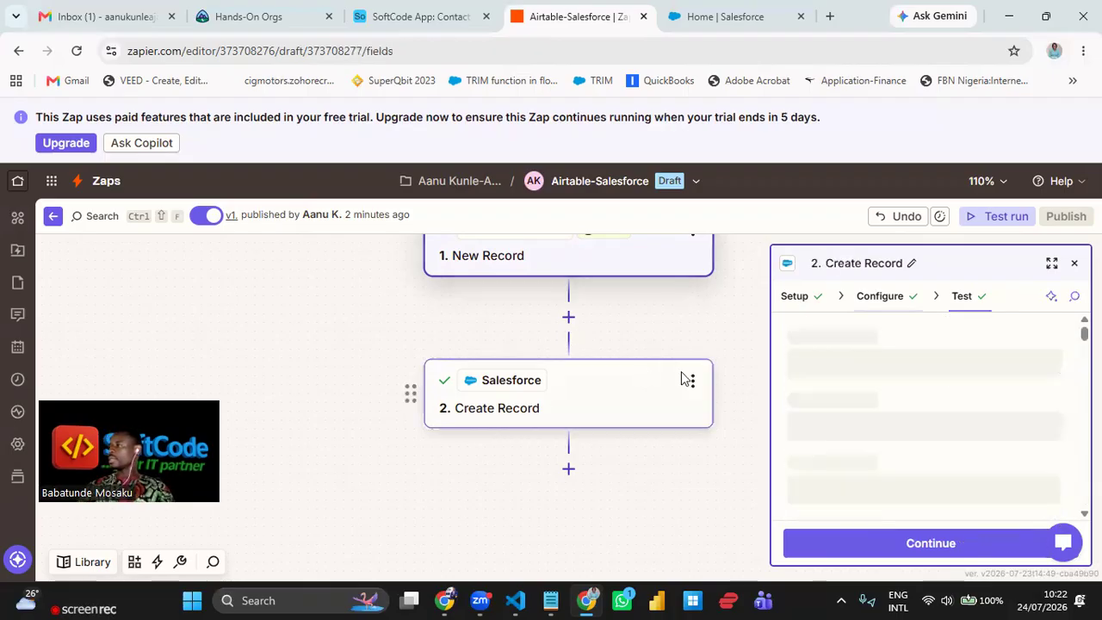
scroll(930, 368, "down", 3)
scroll(930, 368, "up", 3)
scroll(930, 368, "down", 3)
scroll(930, 368, "down", 5)
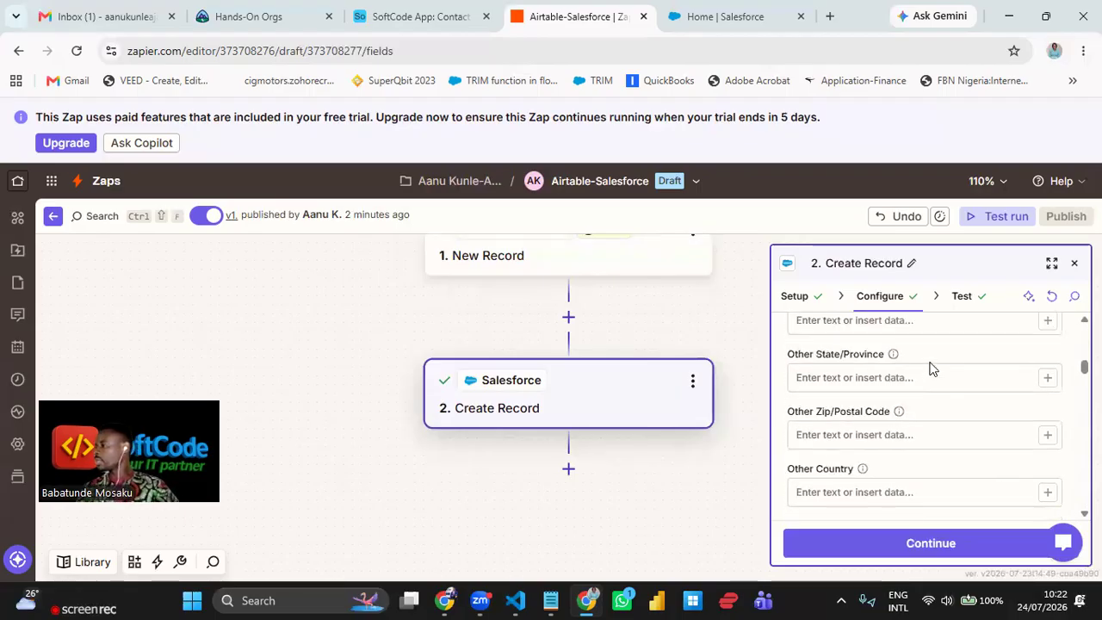
scroll(930, 368, "down", 3)
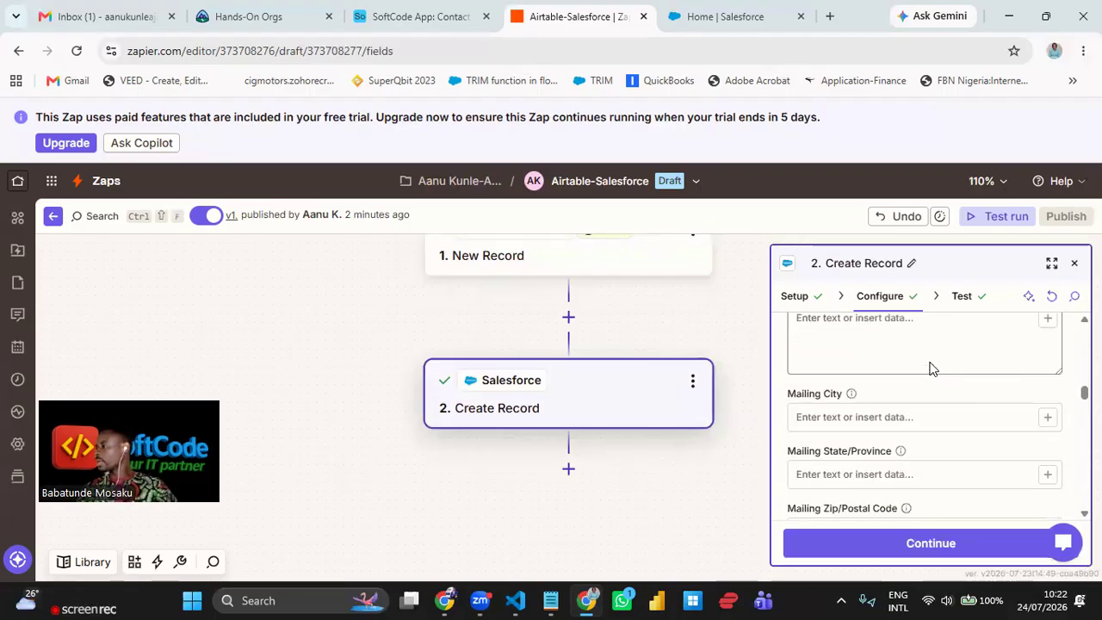
scroll(930, 439, "up", 2)
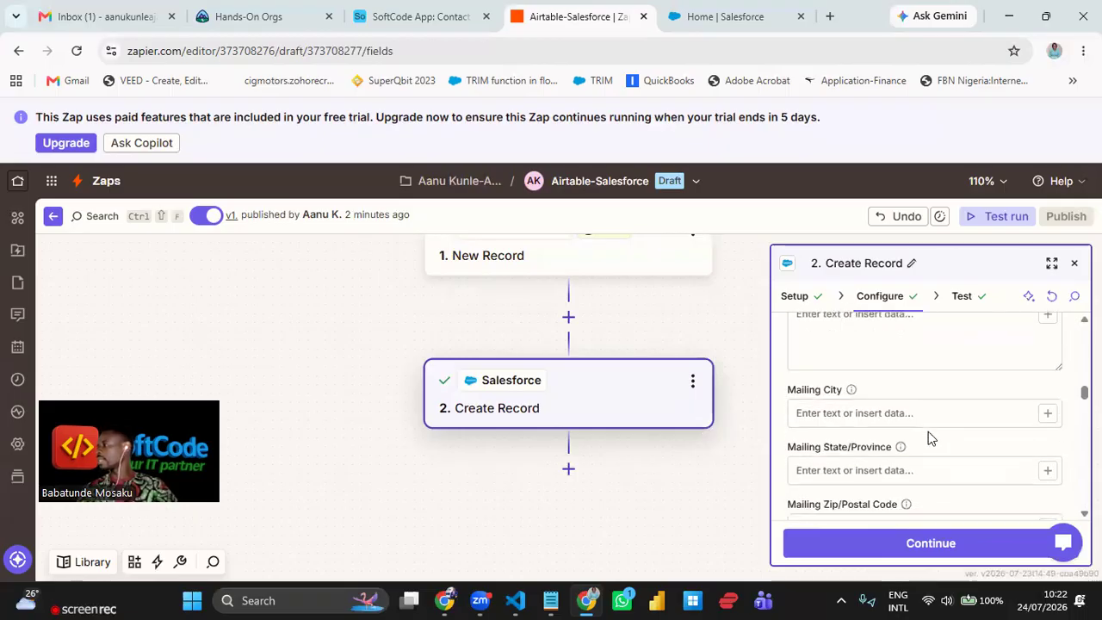
left_click(1045, 420)
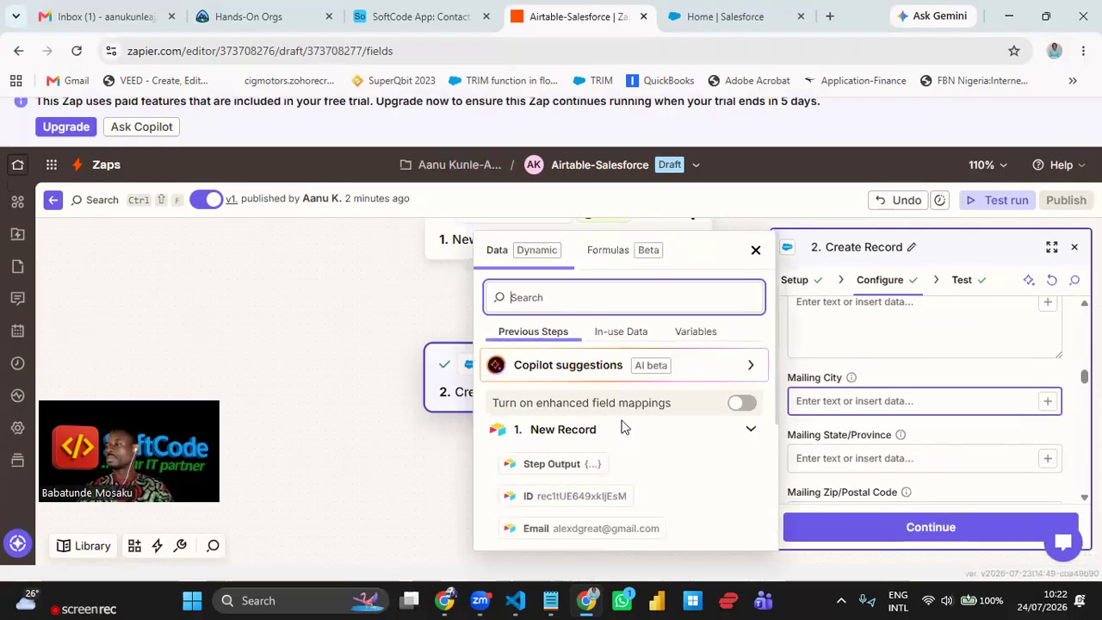
scroll(607, 436, "down", 3)
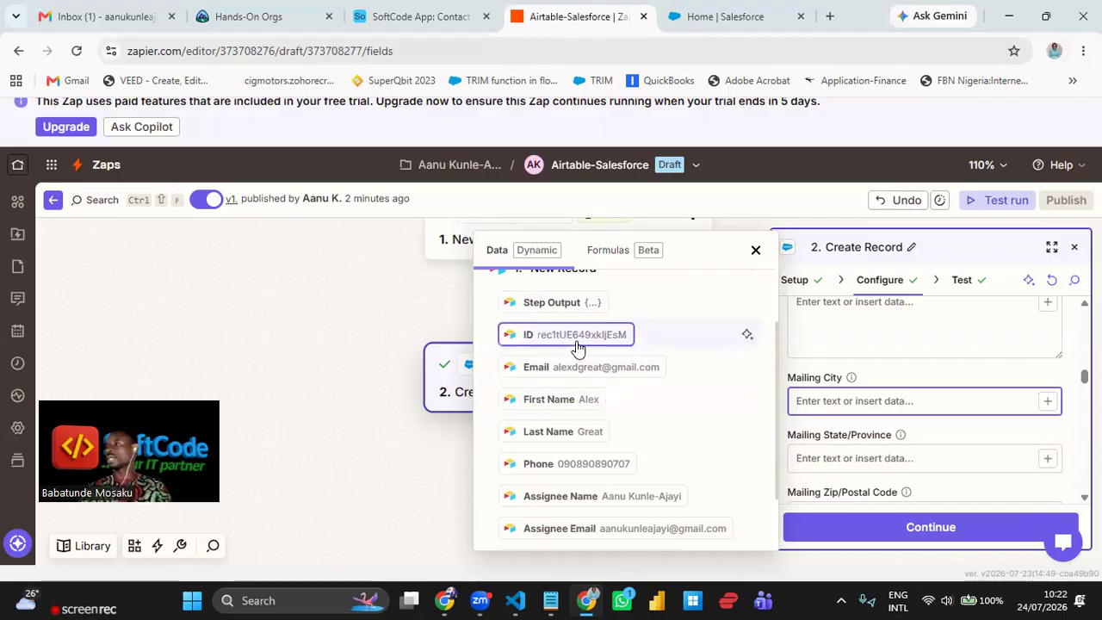
left_click(755, 250)
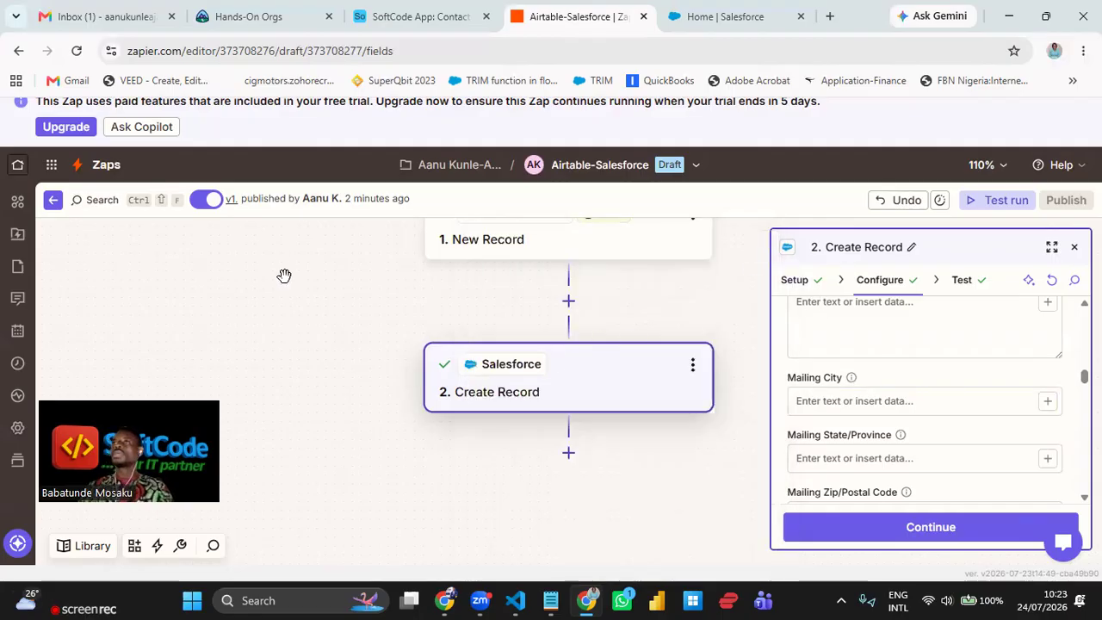
- Reload the Zap editor and switch to the Salesforce home tab
left_click(79, 51)
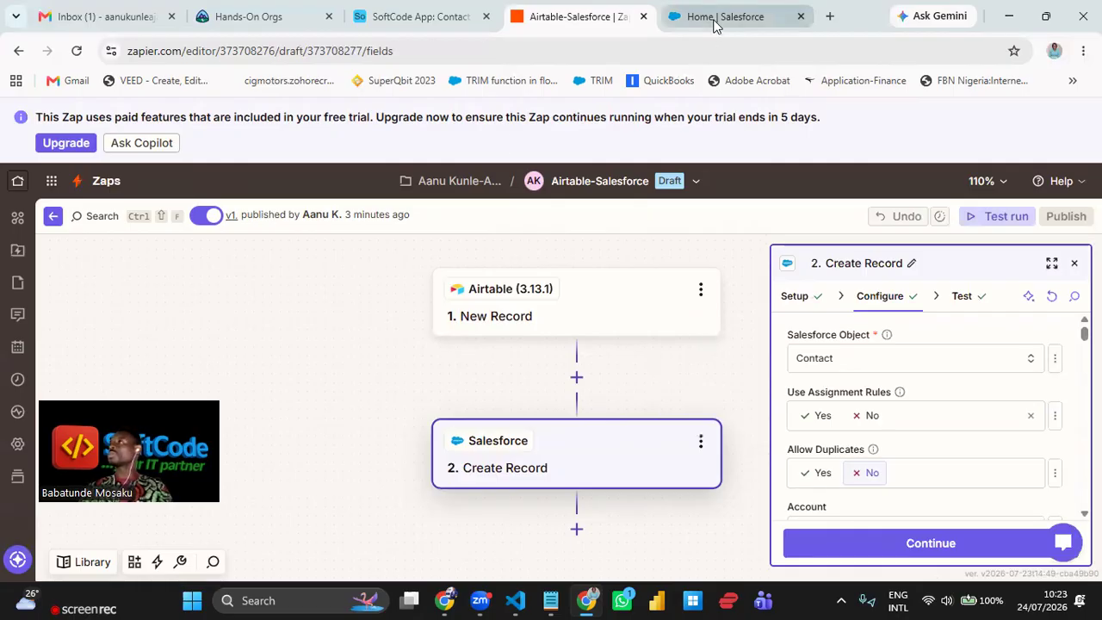
mouse_move(713, 26)
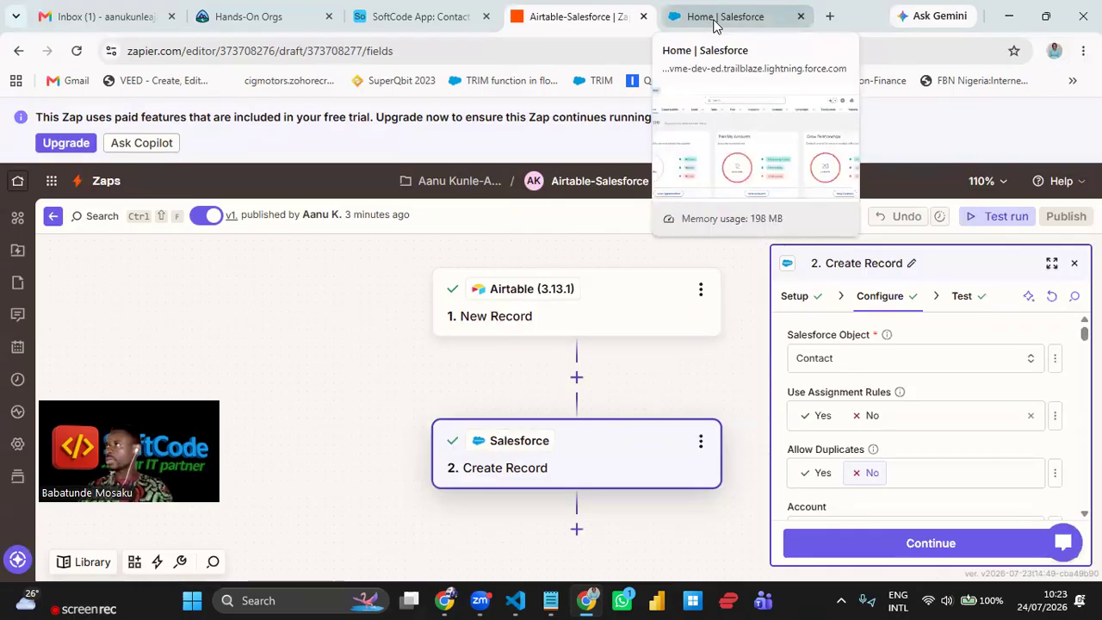
left_click(715, 21)
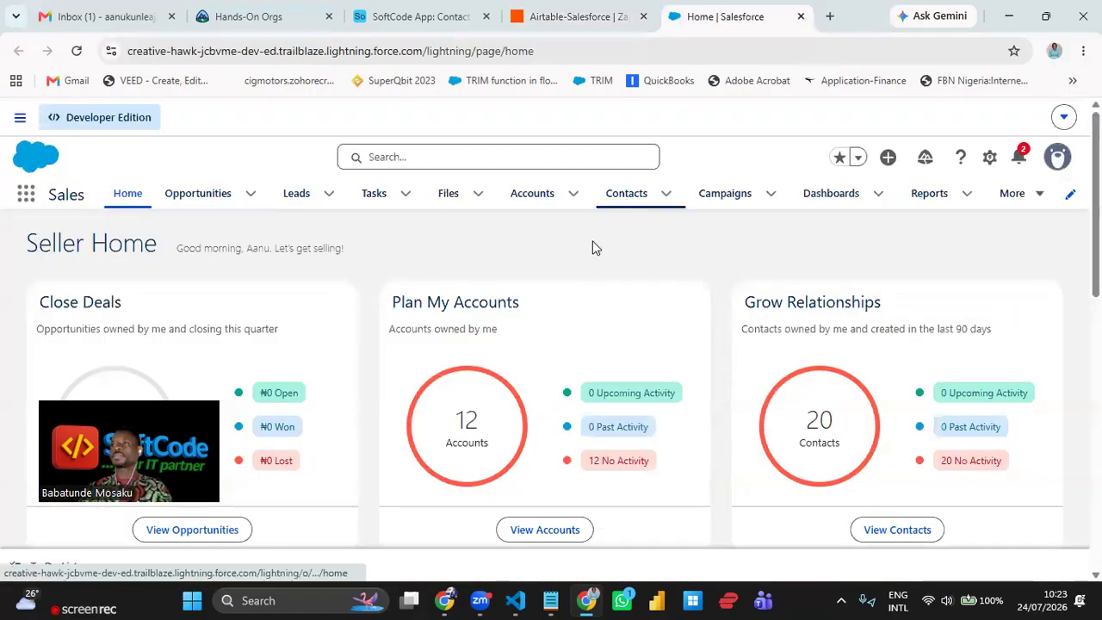
- Open Salesforce Contacts in a new browser tab and dismiss the navigation tips panel
left_click(617, 202)
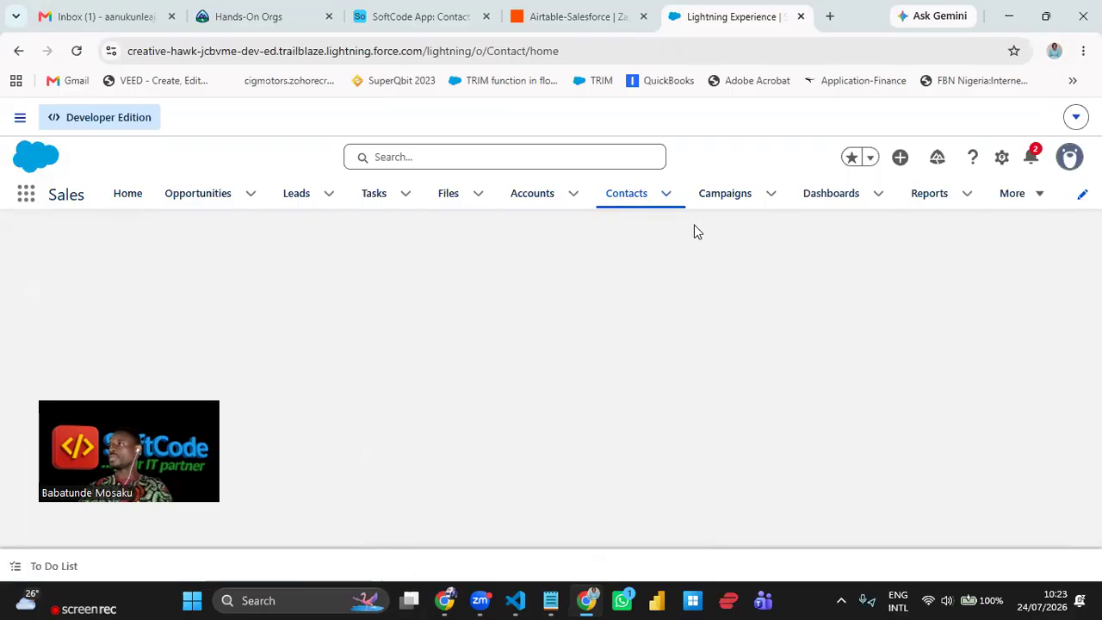
right_click(618, 201)
left_click(695, 258)
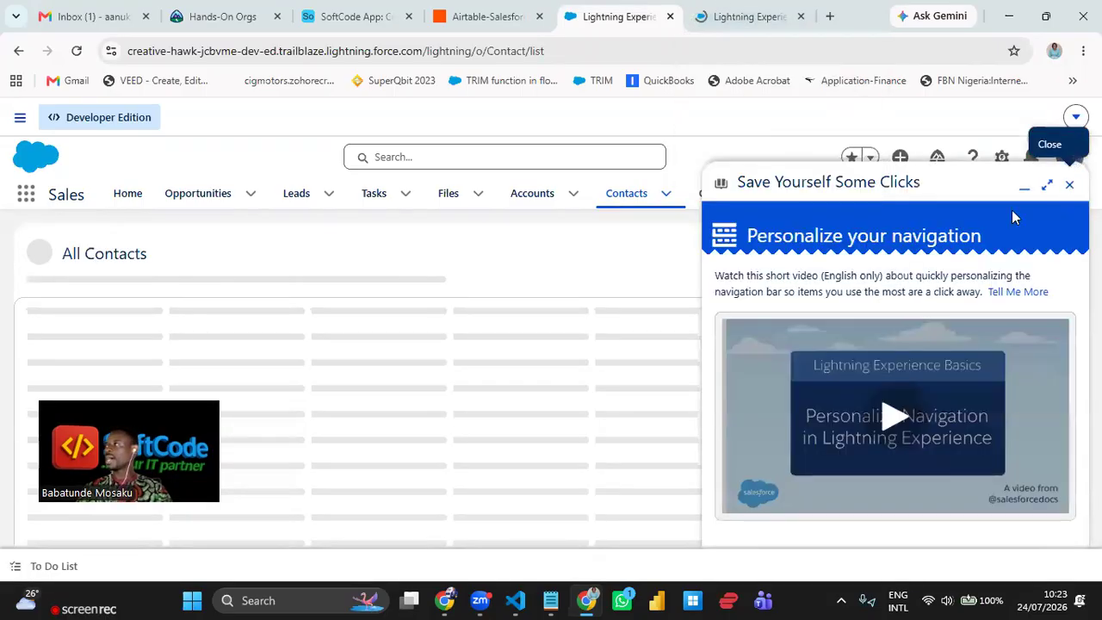
left_click(1069, 185)
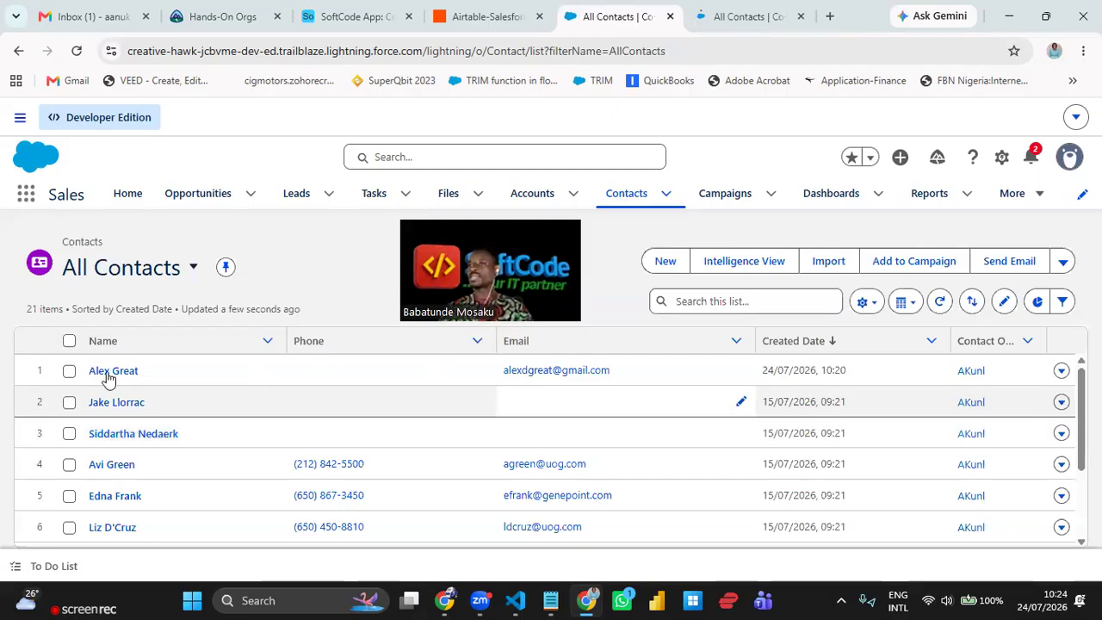
- Remove the Phone column from the All Contacts list's displayed fields
left_click(864, 302)
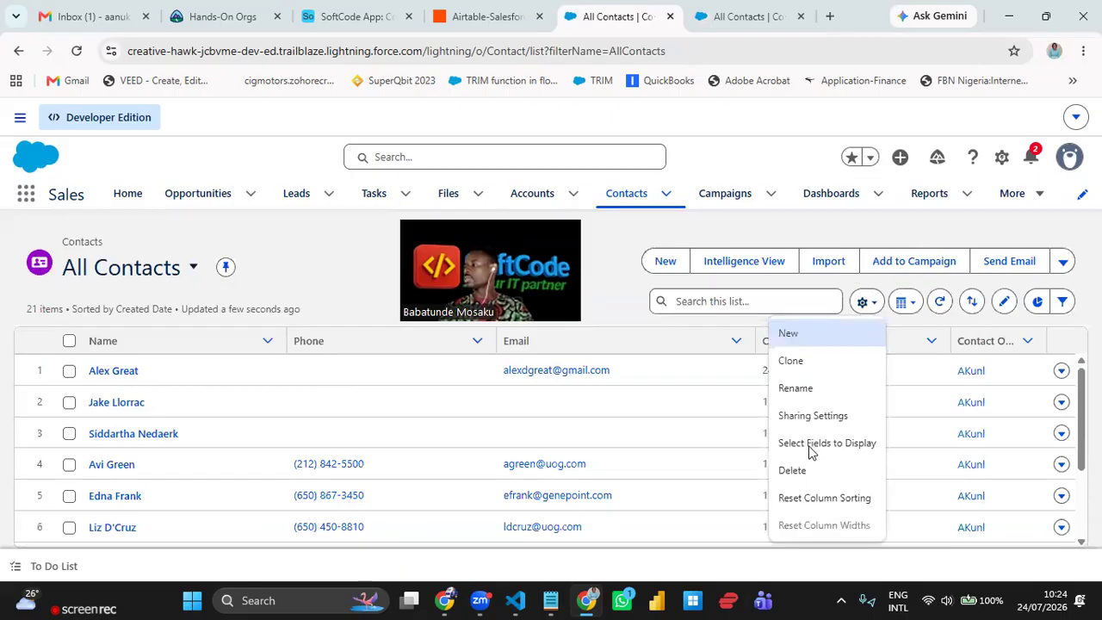
left_click(810, 445)
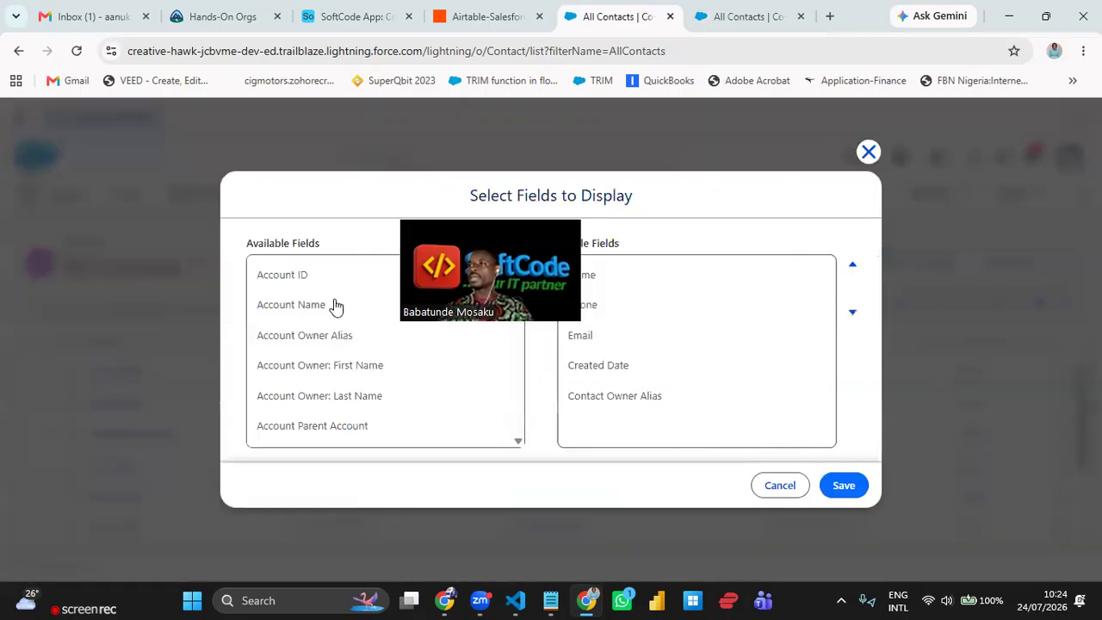
left_click(335, 306)
scroll(330, 334, "down", 3)
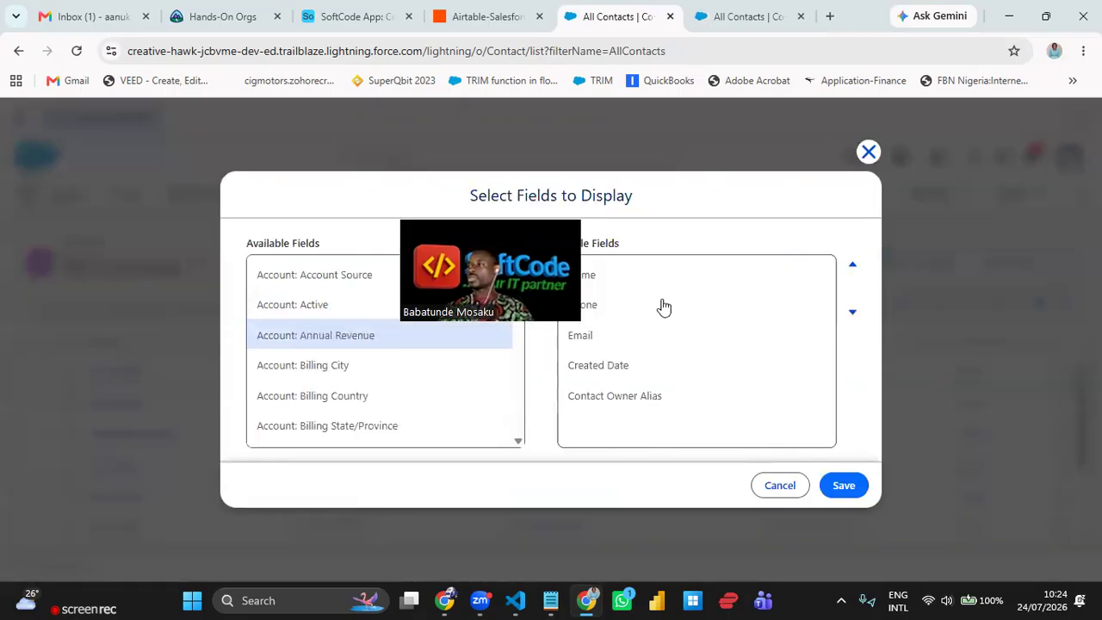
left_click(664, 308)
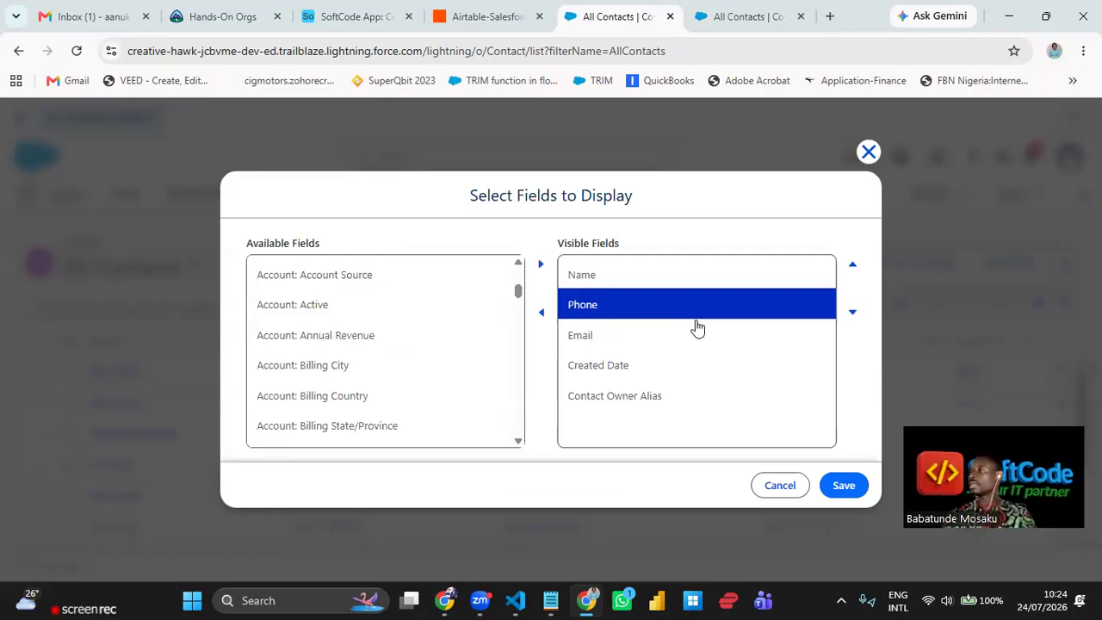
left_click(542, 315)
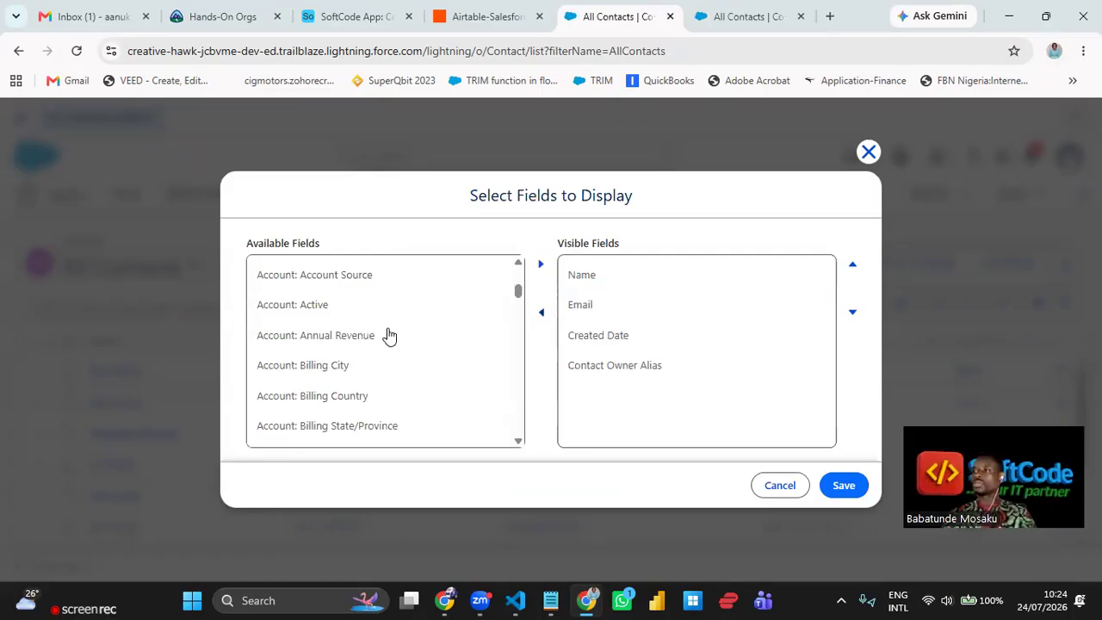
- Add the Mobile column, move it up to follow Name, and save
scroll(388, 340, "down", 3)
scroll(387, 344, "down", 10)
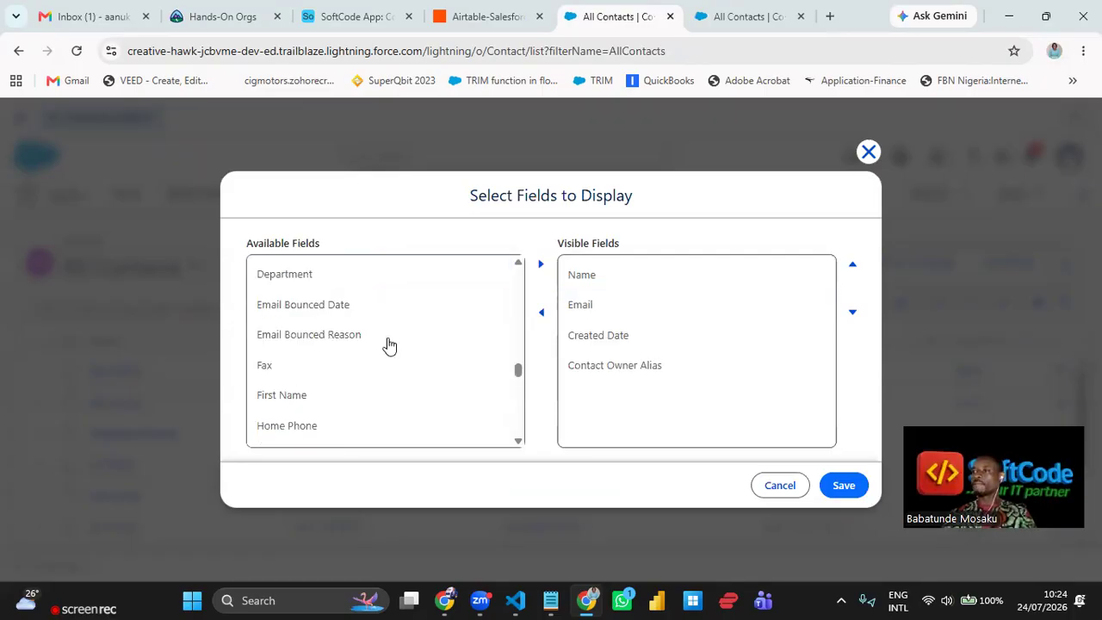
scroll(388, 345, "down", 4)
left_click(386, 344)
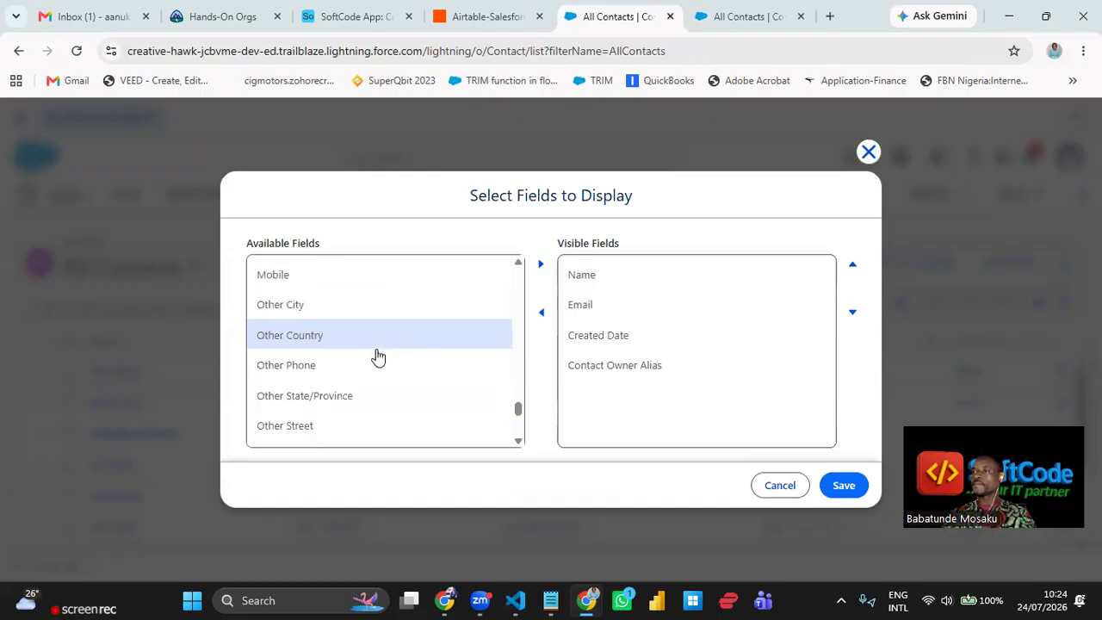
scroll(376, 359, "up", 1)
left_click(412, 357)
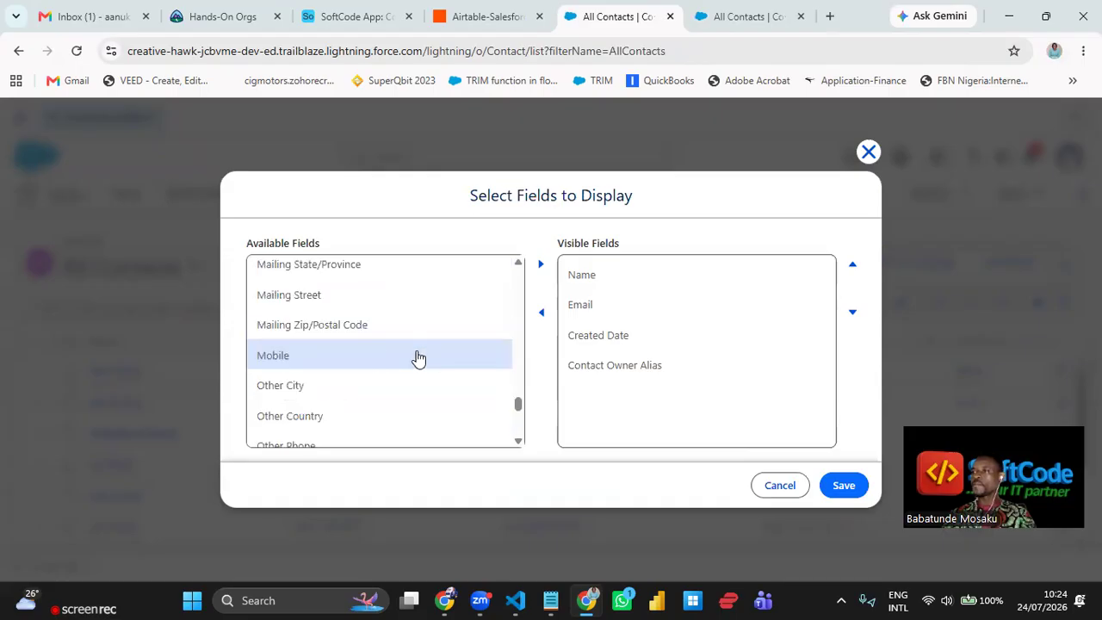
left_click(542, 266)
left_click(625, 400)
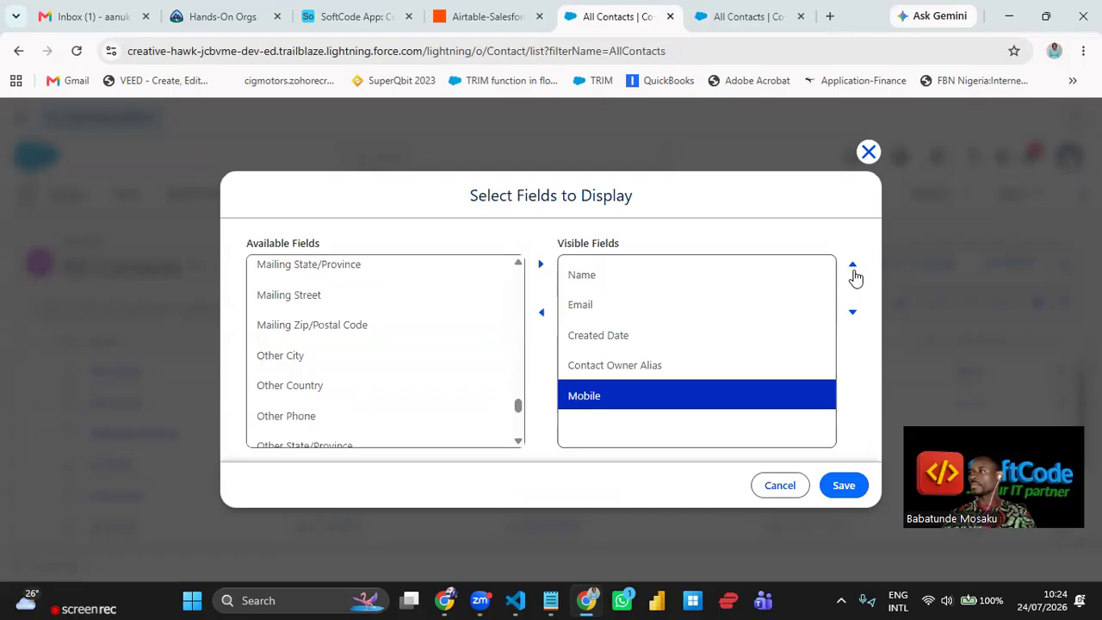
left_click(855, 274)
left_click(855, 274)
left_click(856, 273)
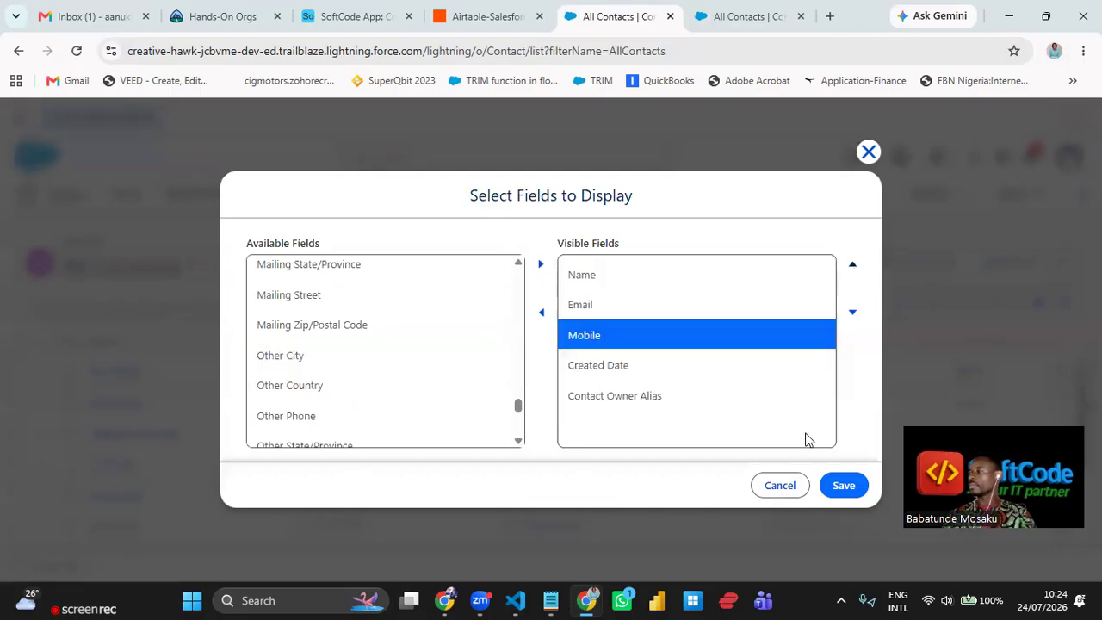
left_click(840, 485)
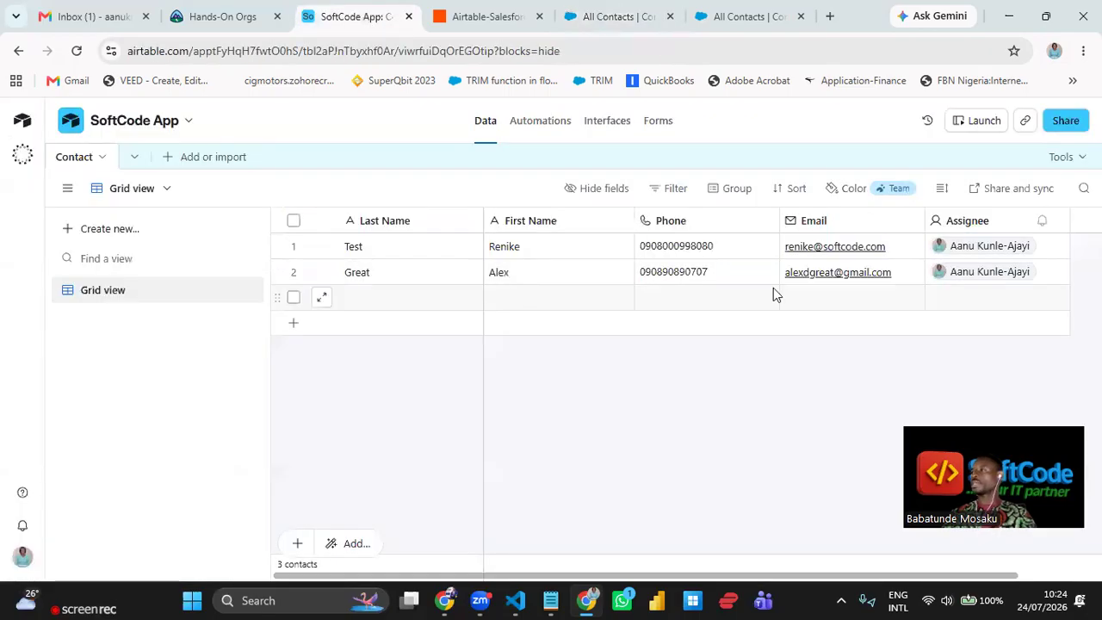
left_click(621, 16)
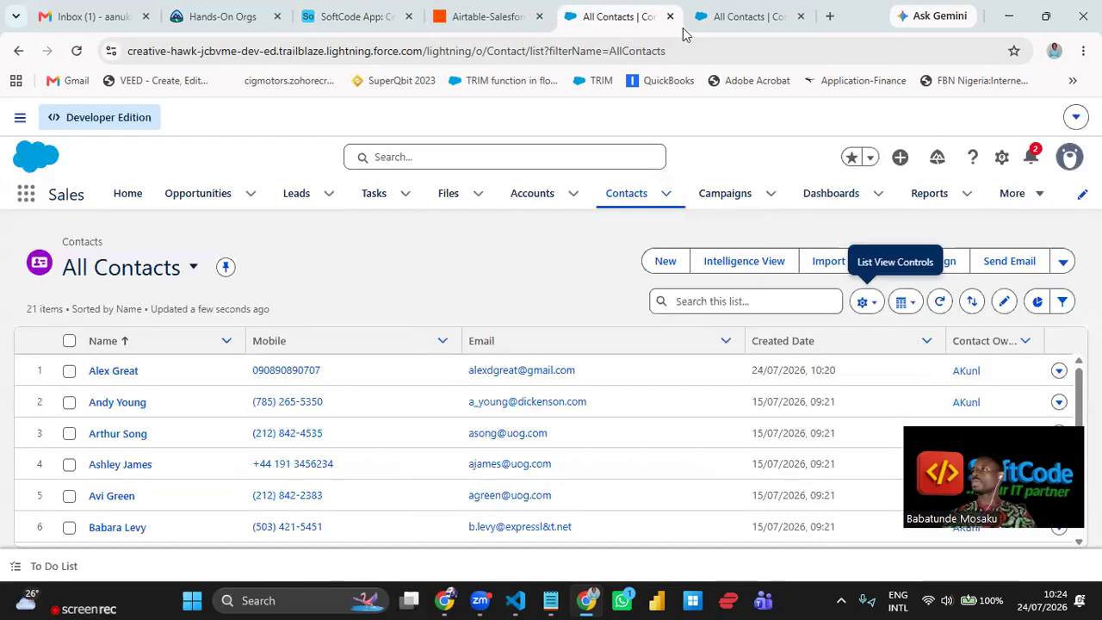
left_click(155, 382)
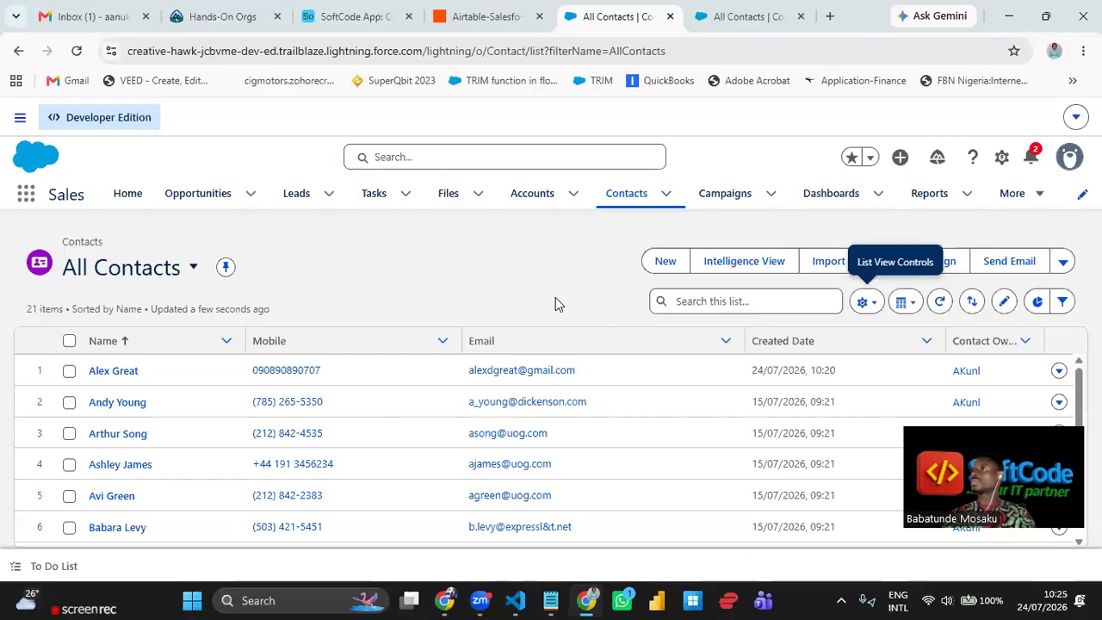
left_click(370, 16)
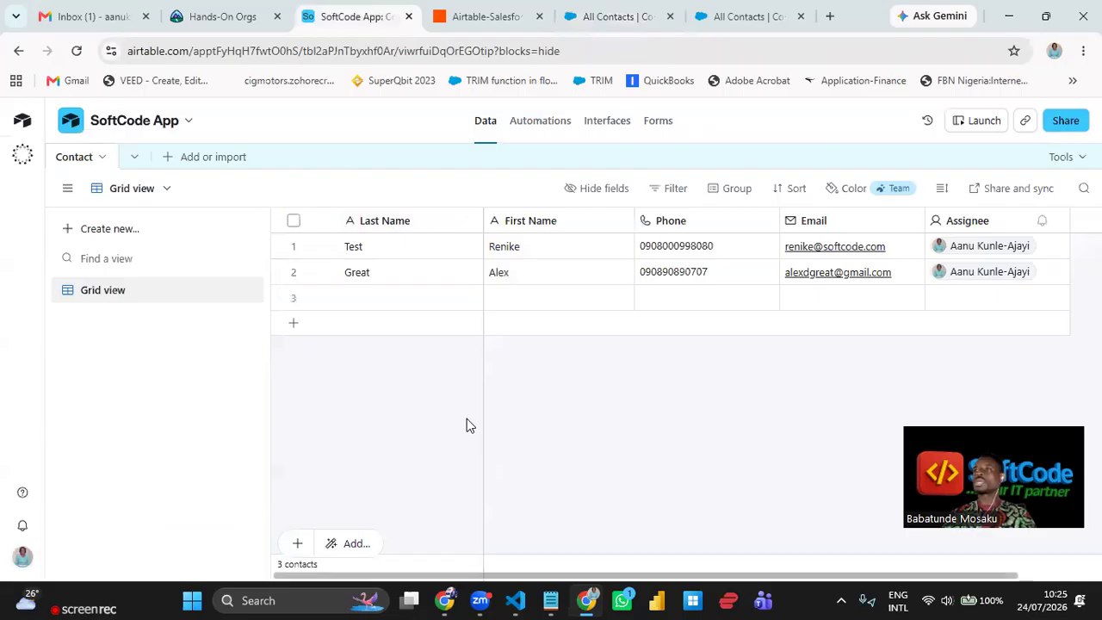
left_click(488, 21)
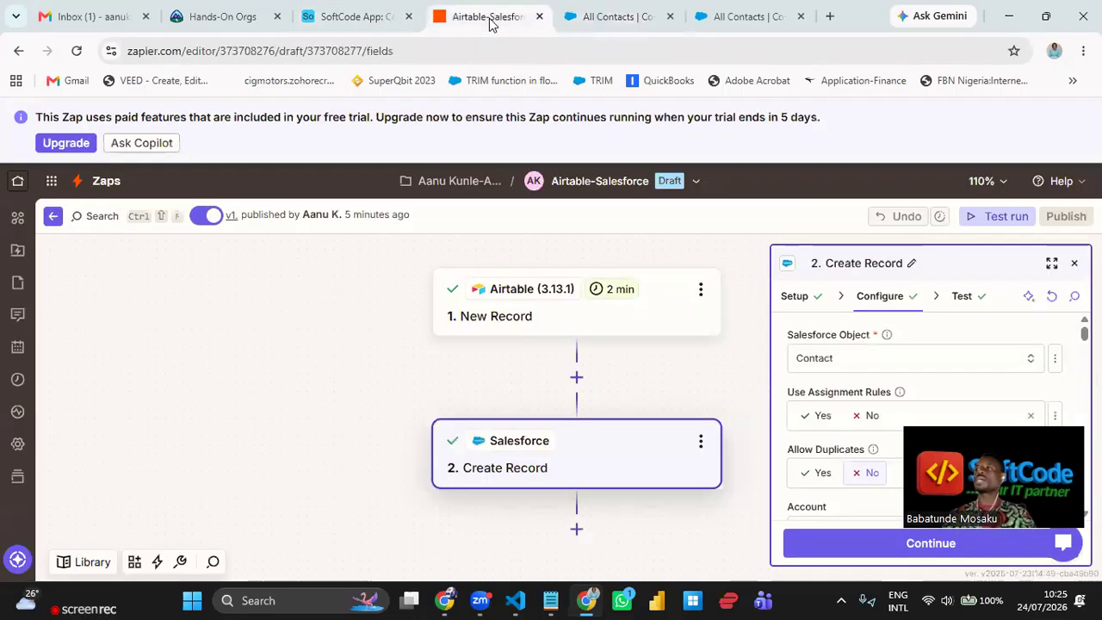
left_click(622, 19)
left_click(369, 17)
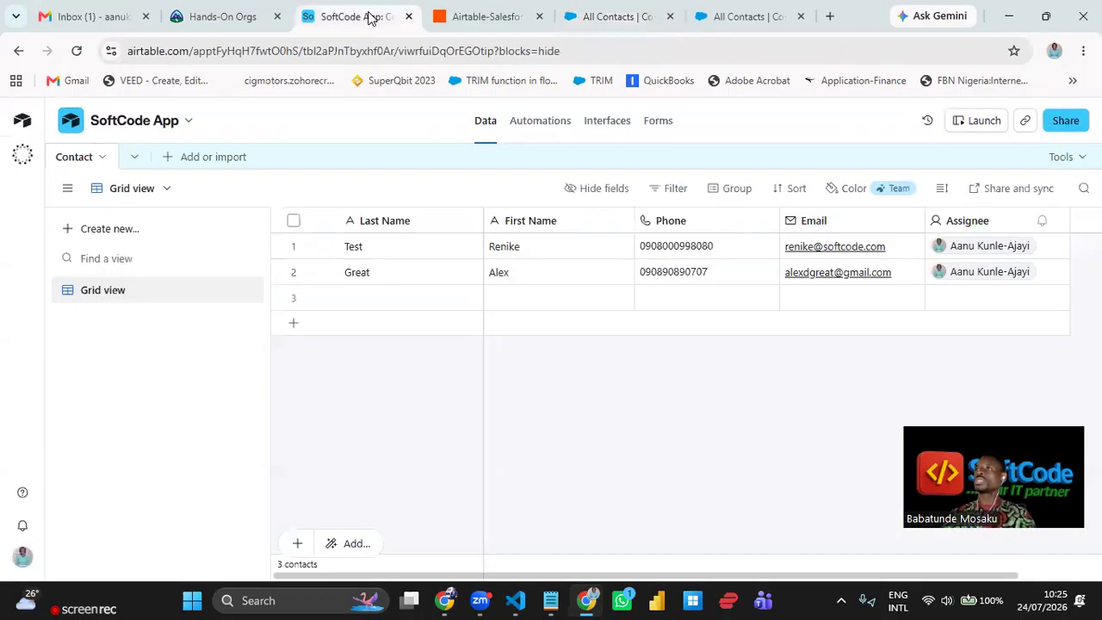
- Start a third Airtable contact, entering its last name, first name and phone number
left_click(433, 304)
type("Anna")
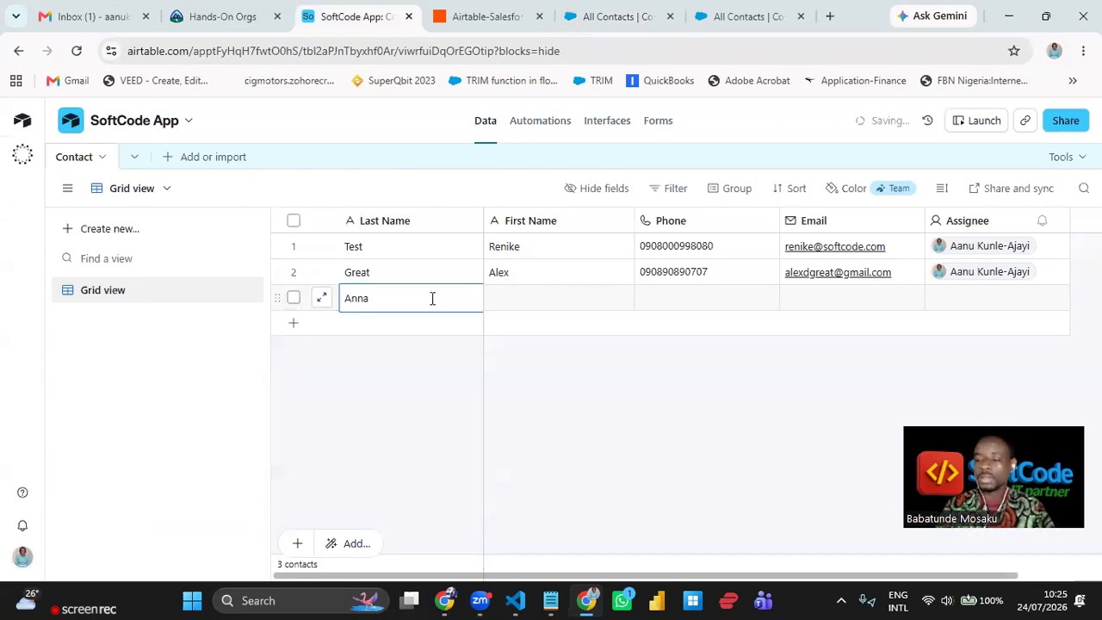
key("BackSpace")
key("Tab")
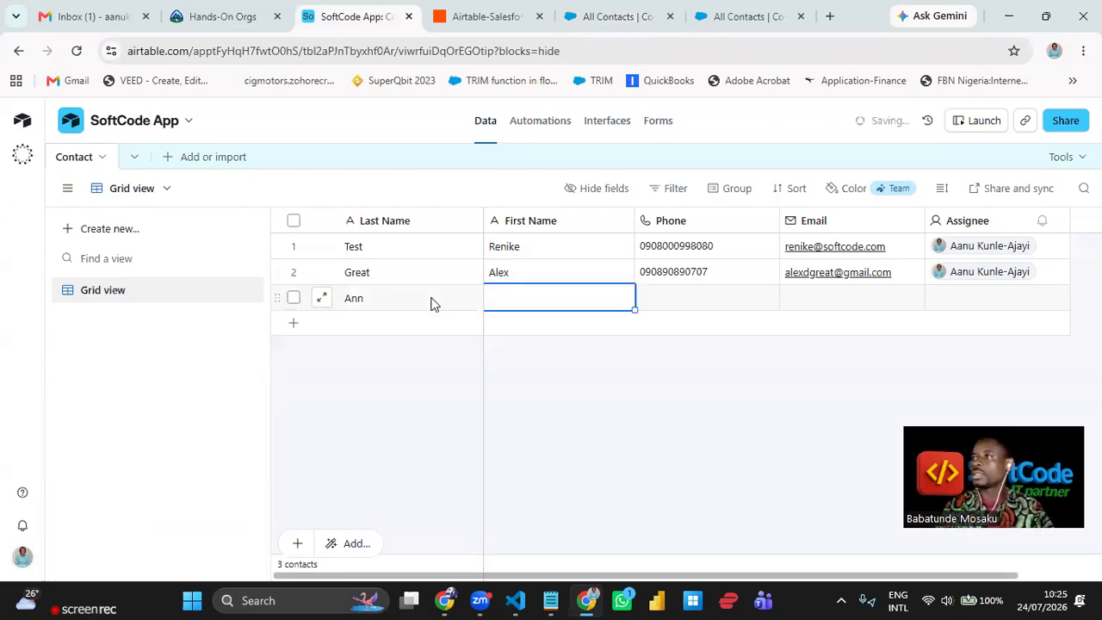
left_click(433, 302)
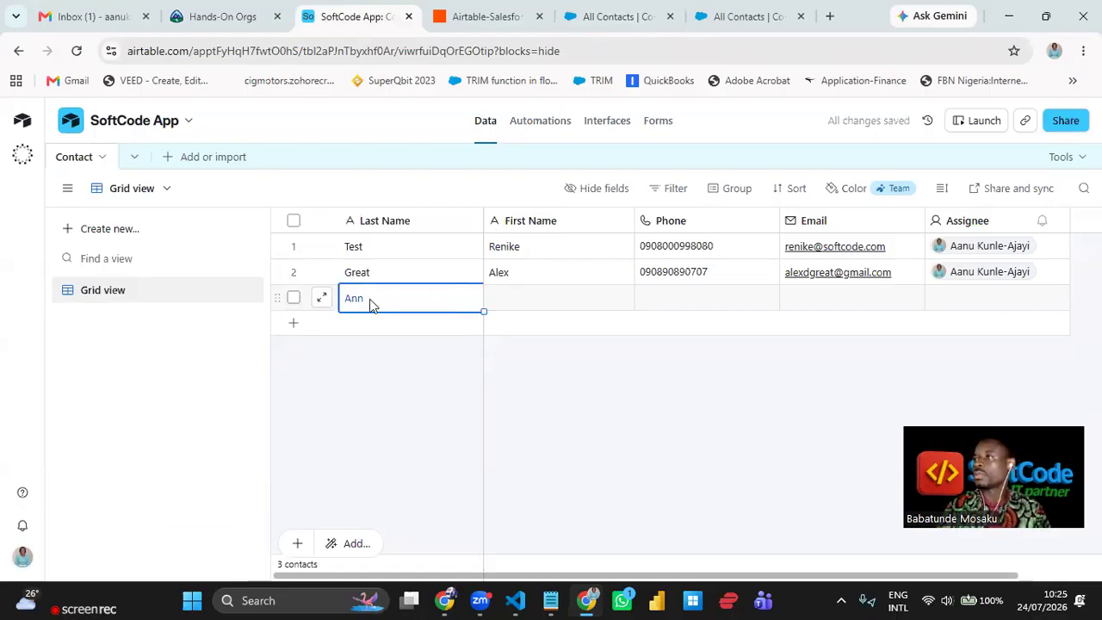
type("Anne")
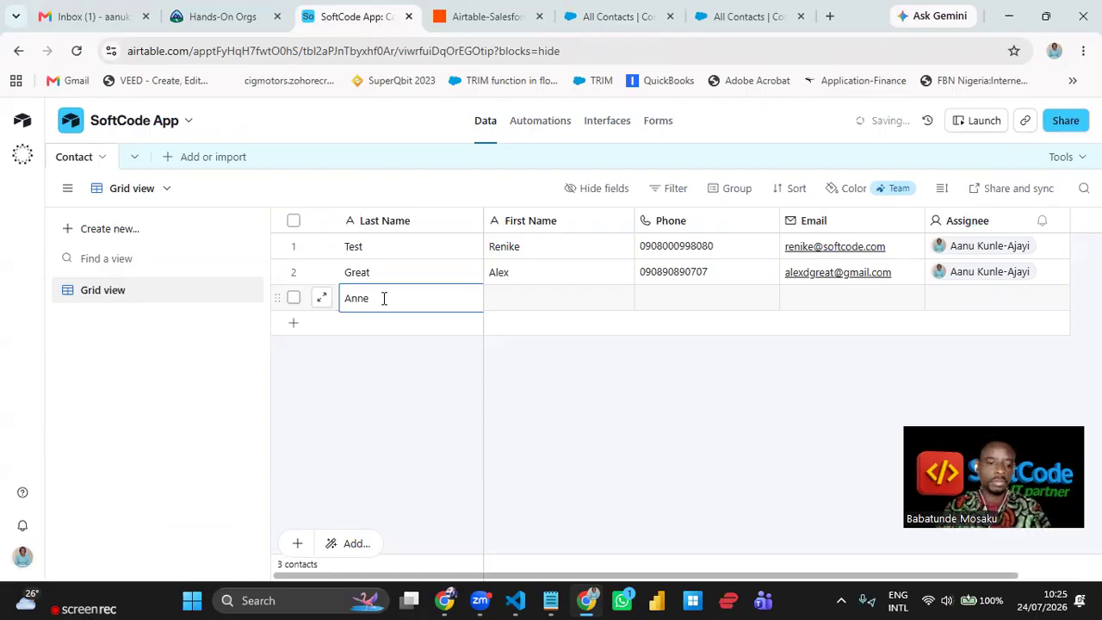
key("Tab")
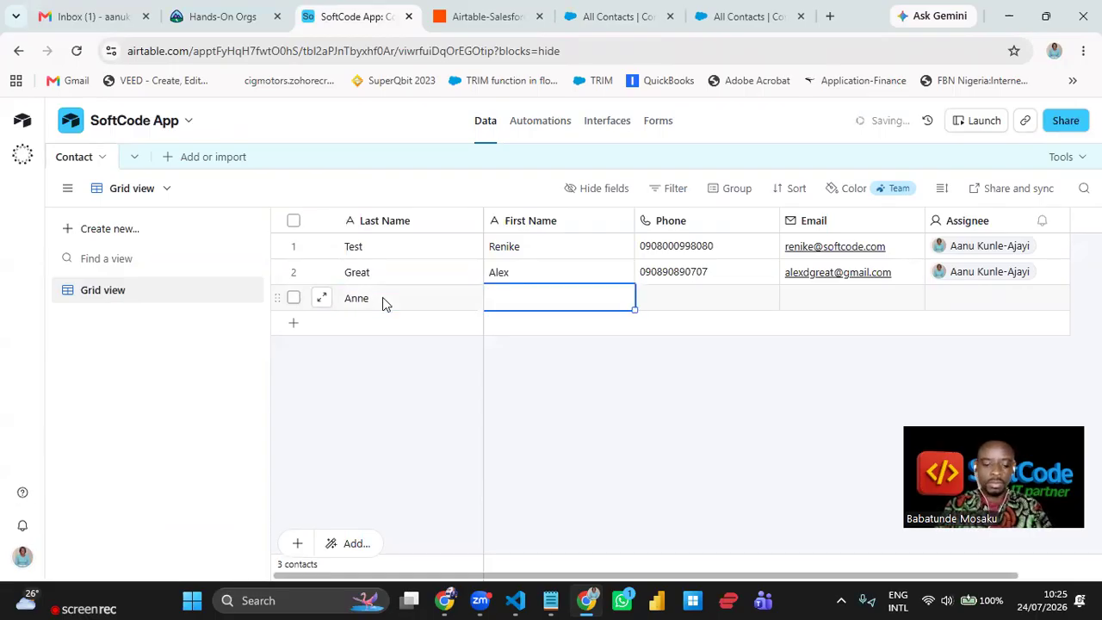
type("Pri")
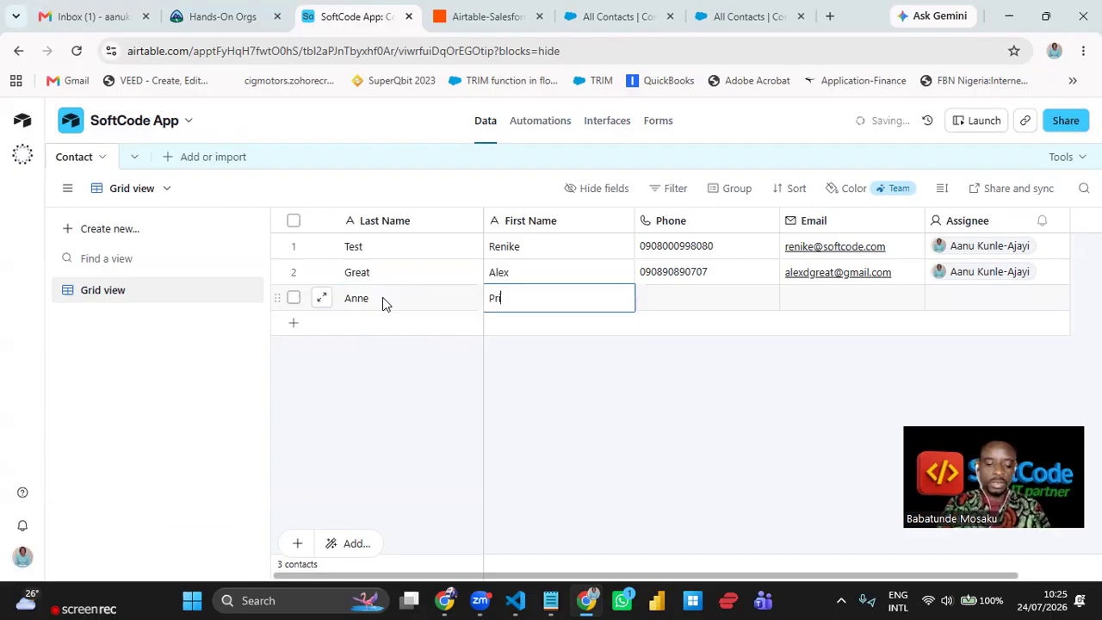
type("ncess")
key("Tab")
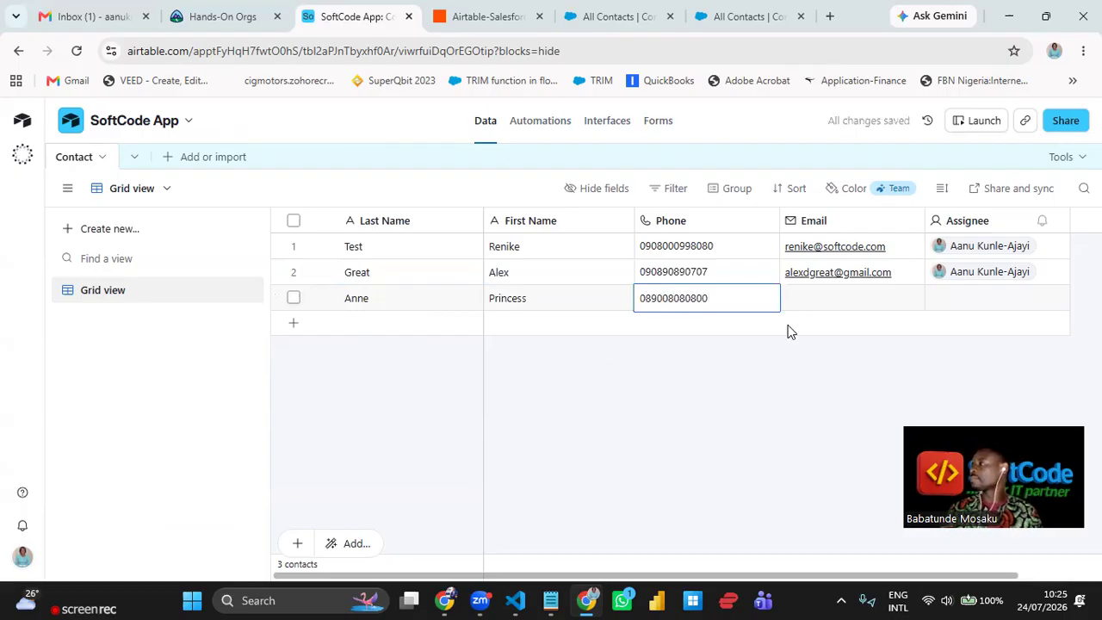
- Change the third contact's first name and enter its full Gmail email address
left_click(801, 305)
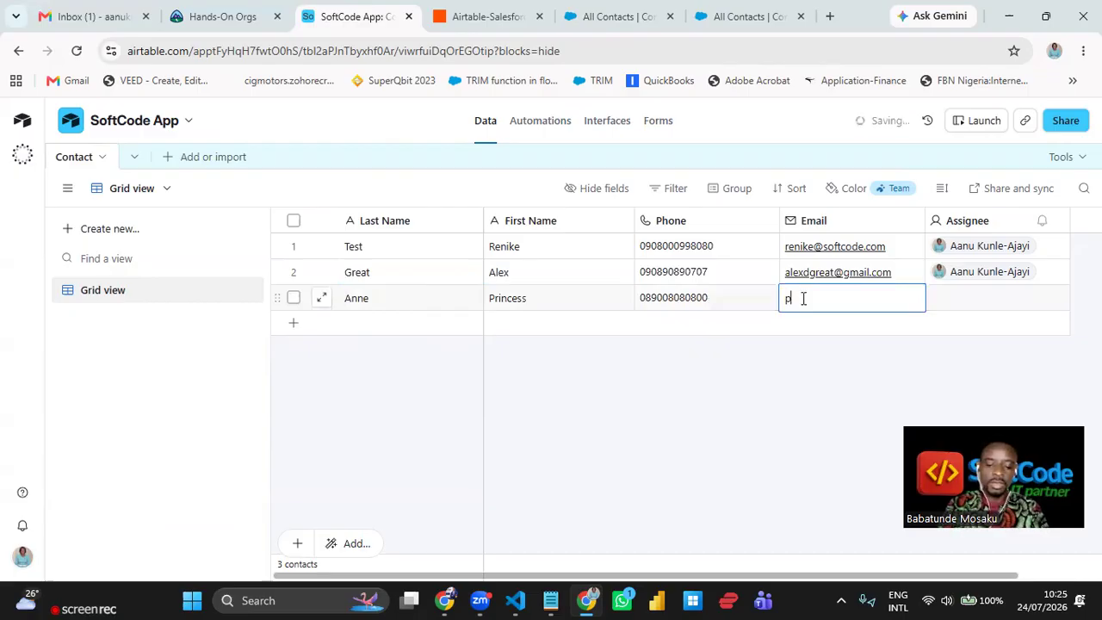
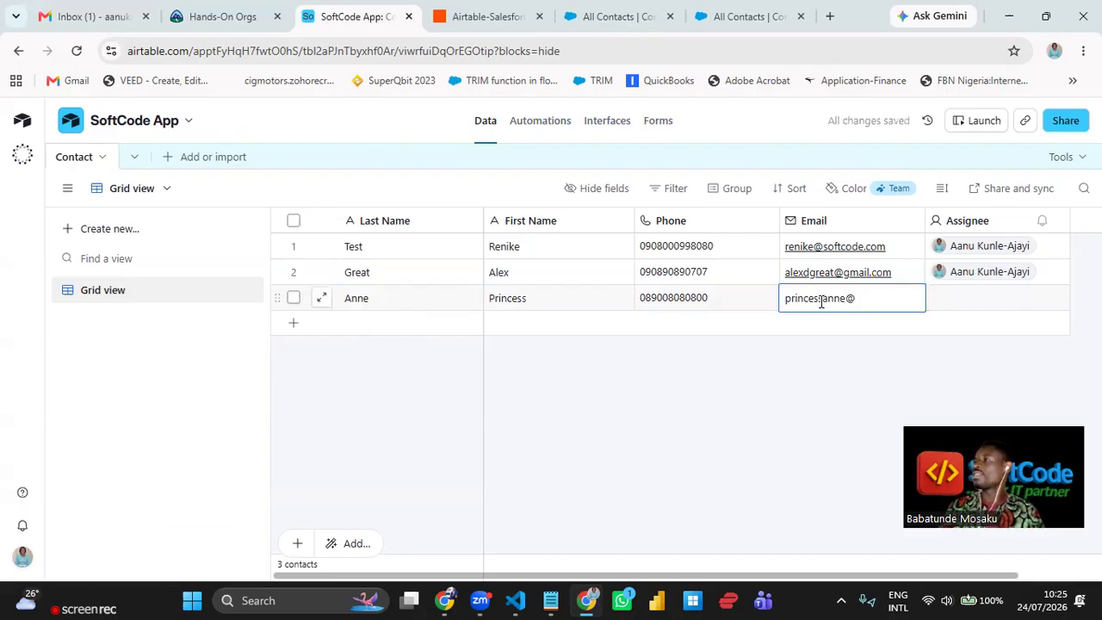
left_click(542, 306)
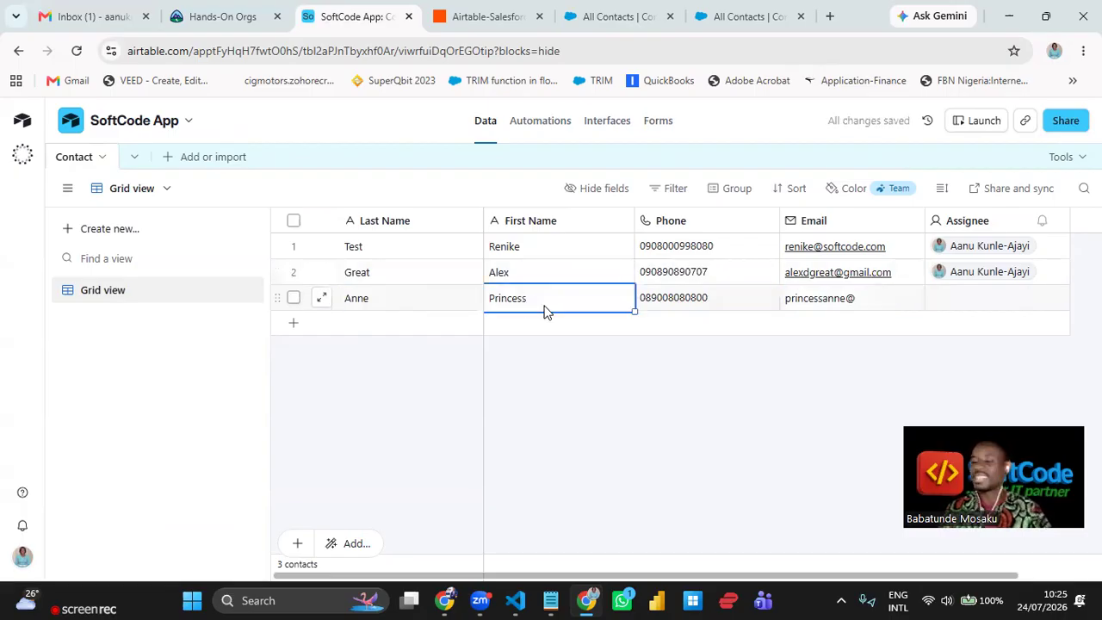
type("Ma")
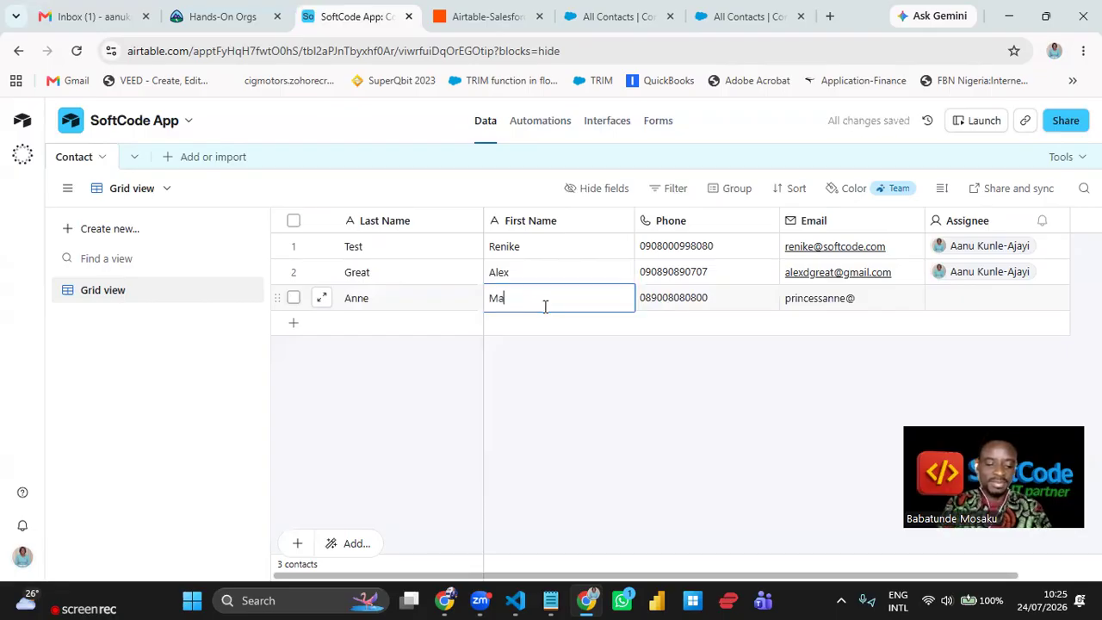
type("dam")
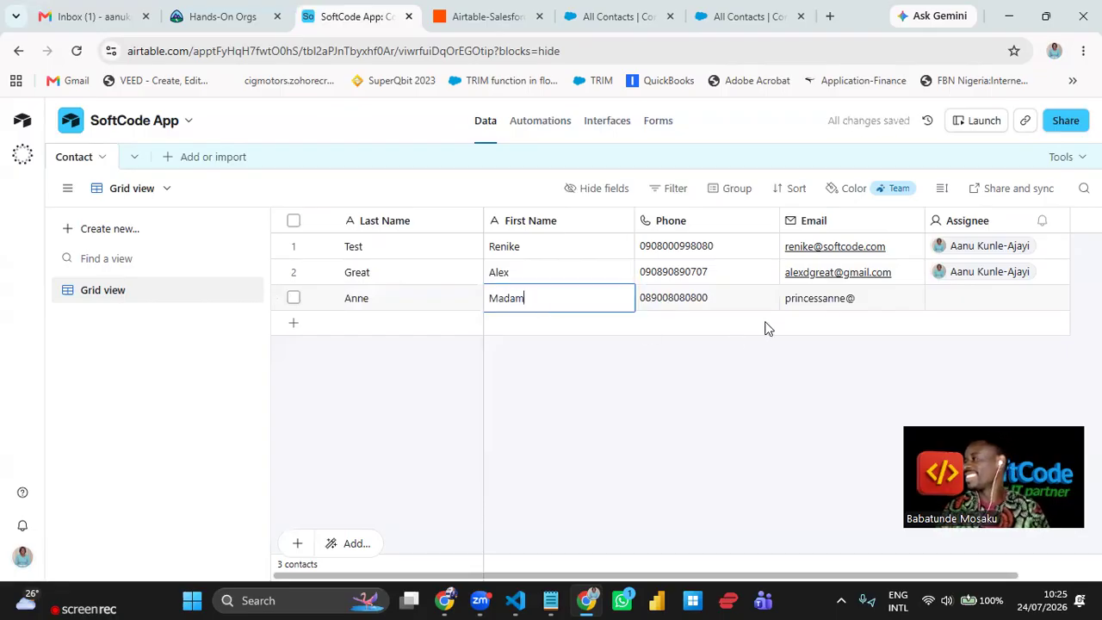
left_click(852, 300)
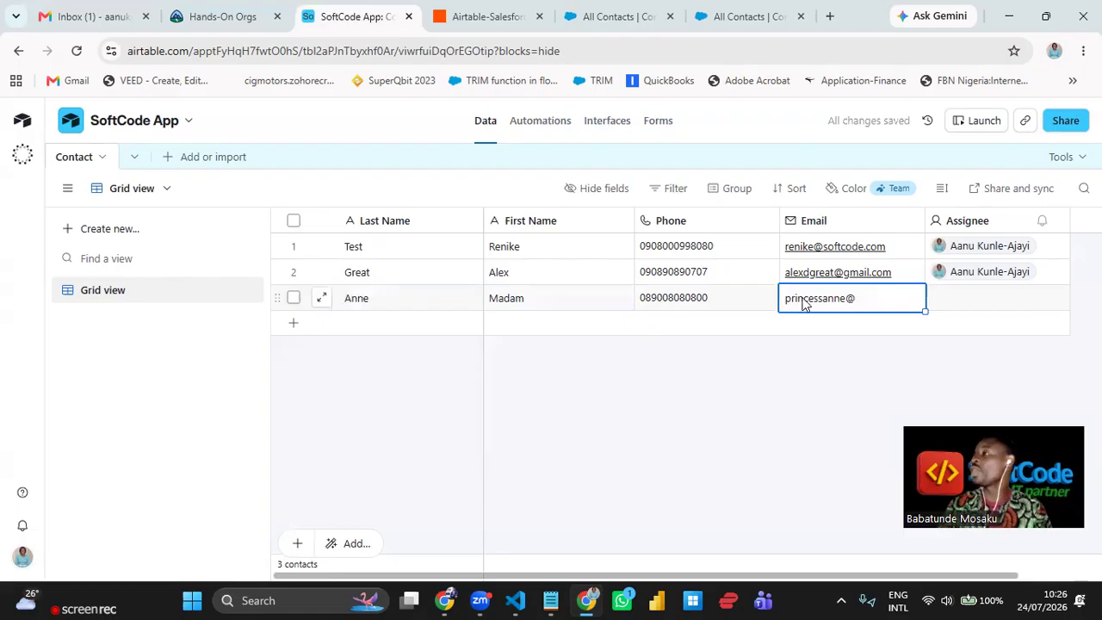
left_click(552, 298)
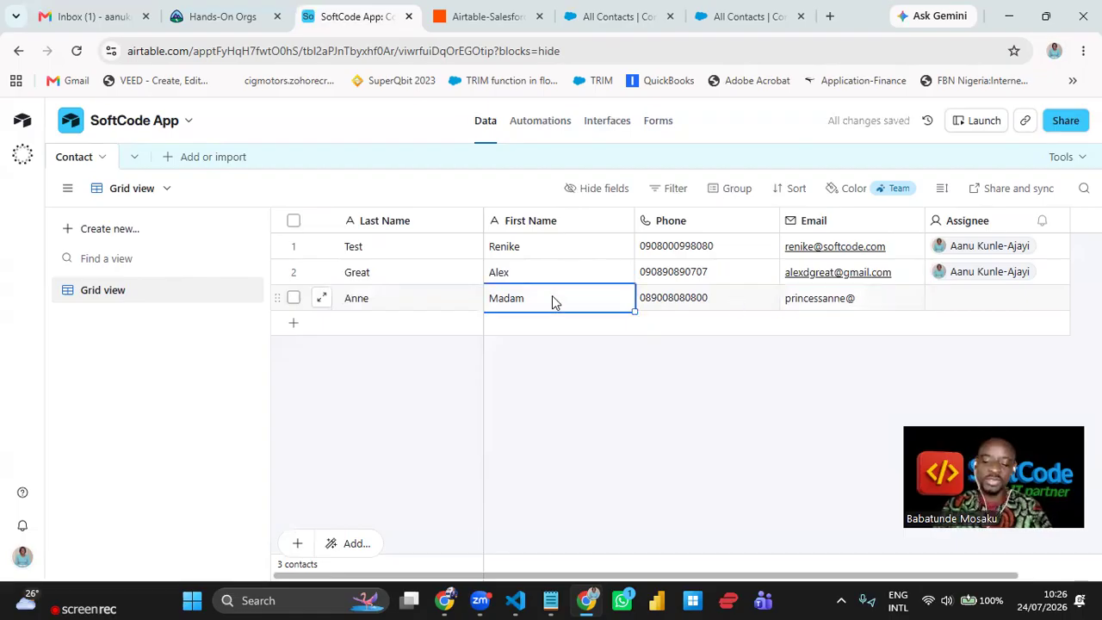
type("Queen")
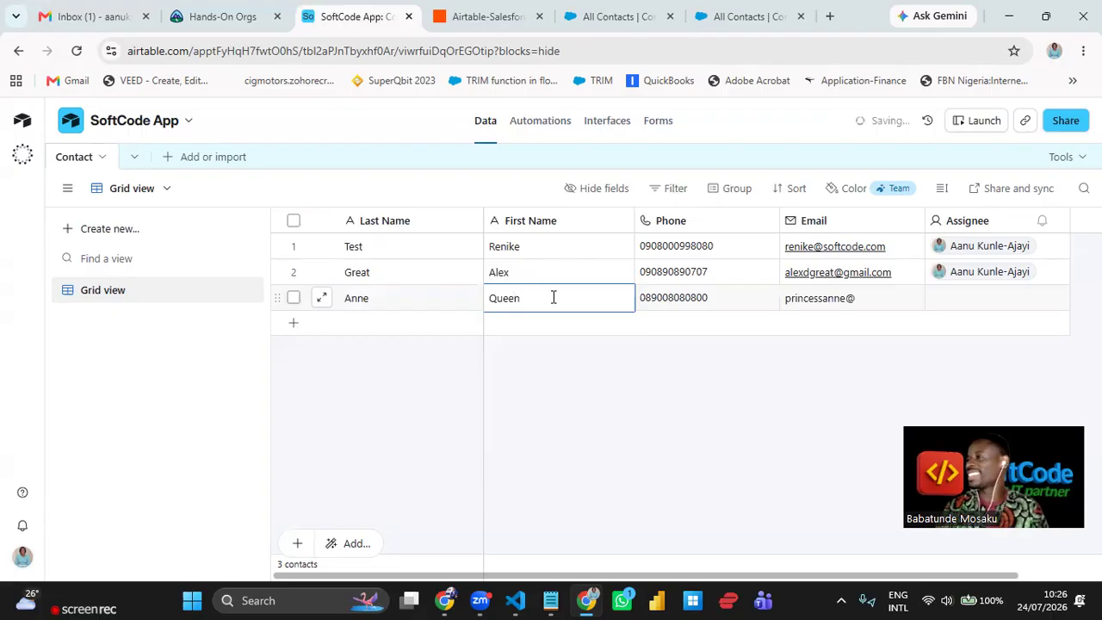
left_click(802, 301)
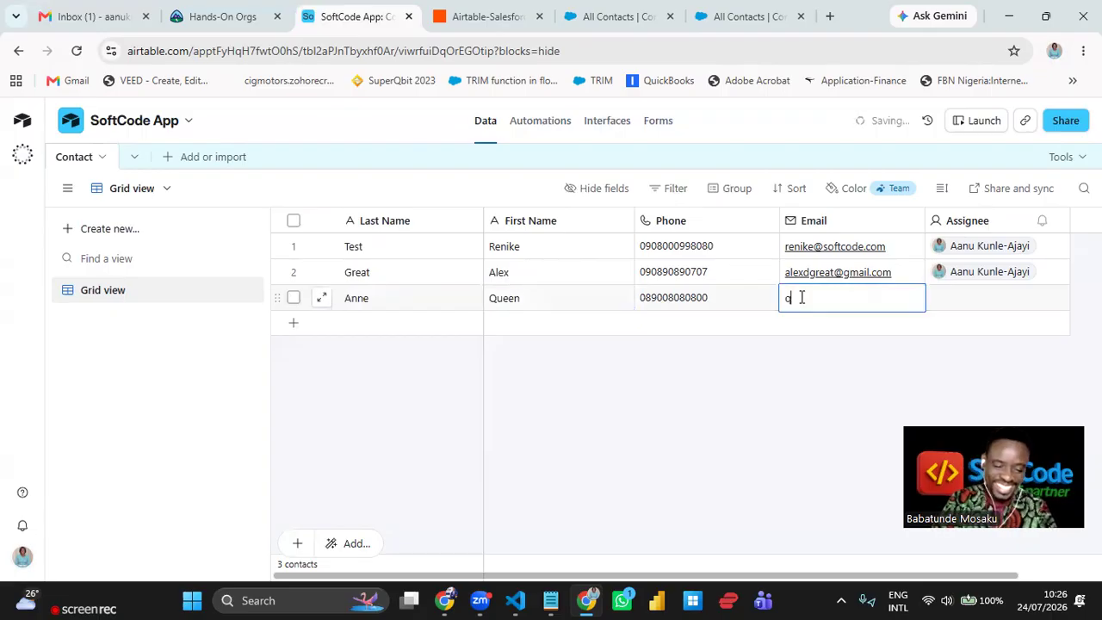
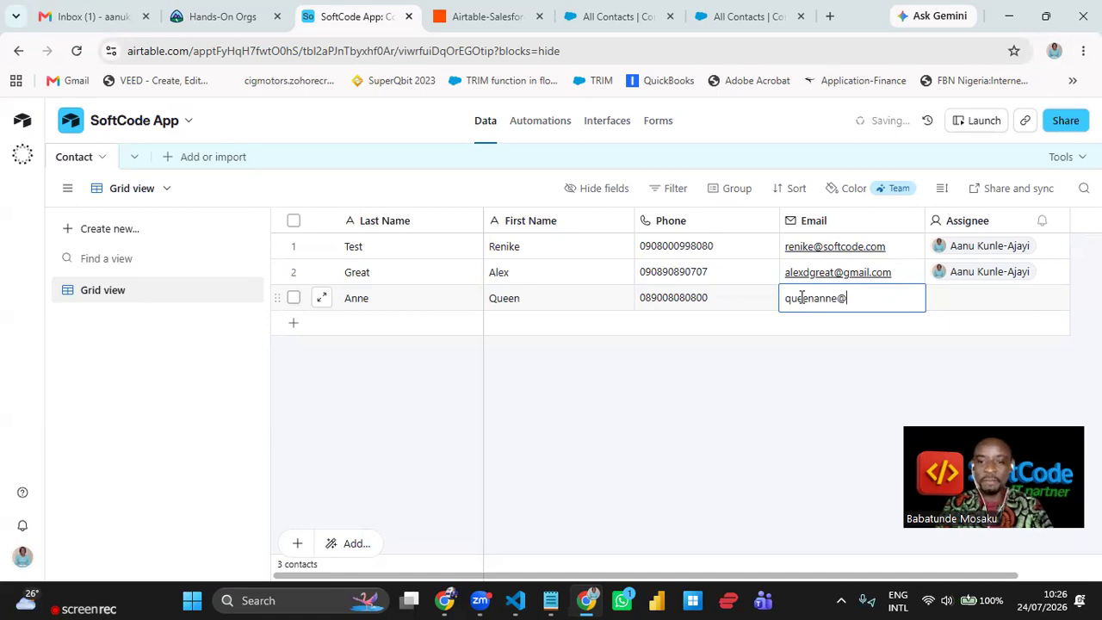
key("Tab")
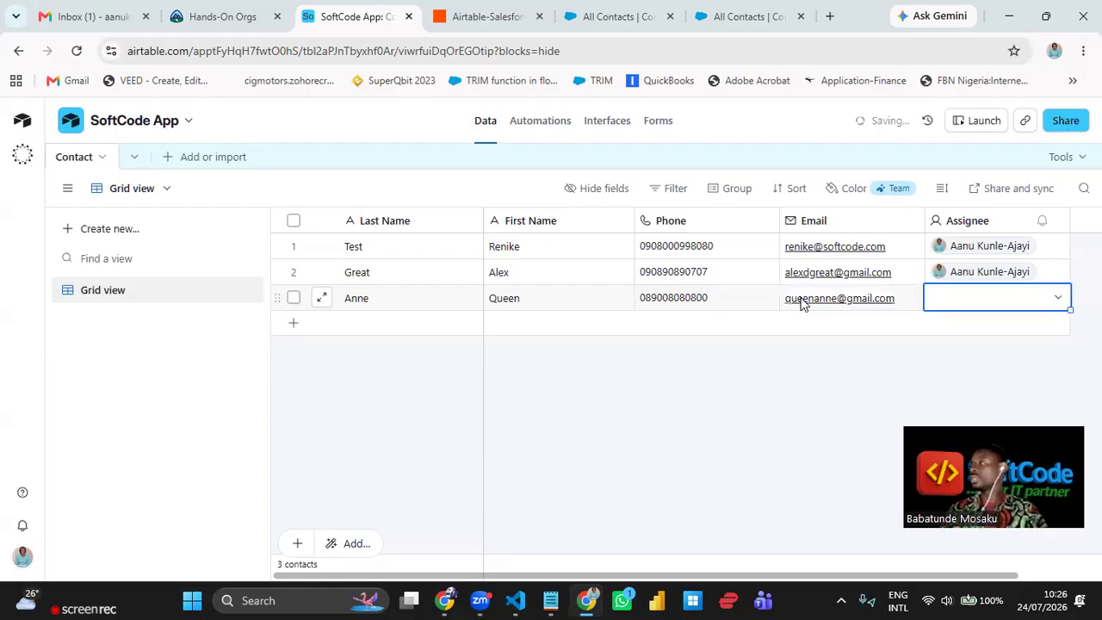
- Set a team member as the third contact's assignee
left_click(1012, 306)
left_click(1008, 403)
left_click(689, 441)
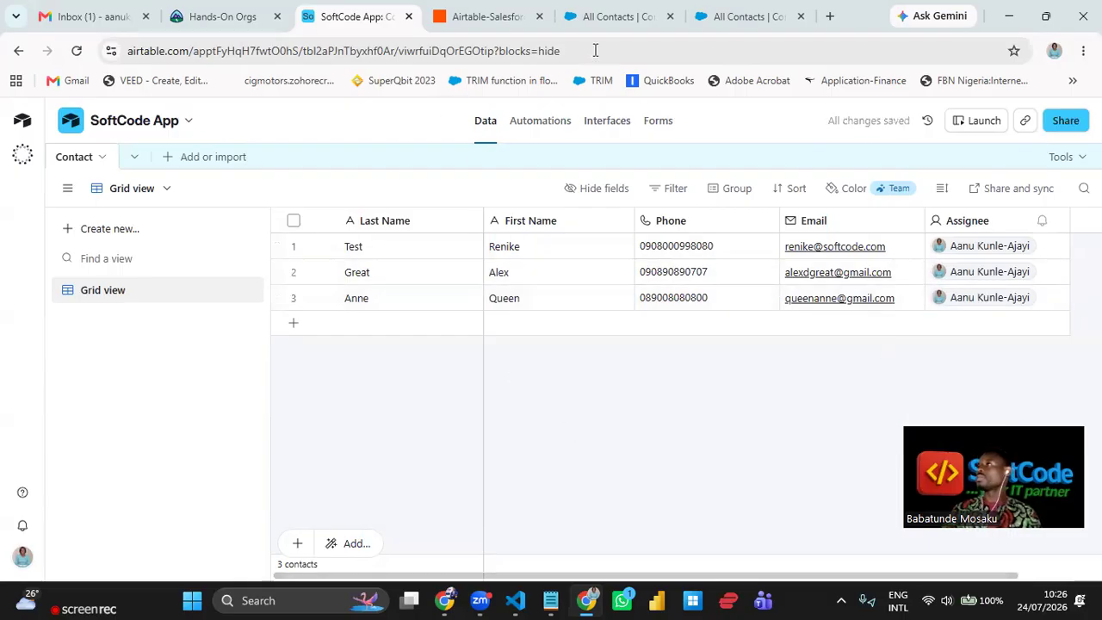
left_click(627, 19)
- Reload the Salesforce All Contacts list, then glance at Airtable and the Zapier Zap editor
left_click(76, 51)
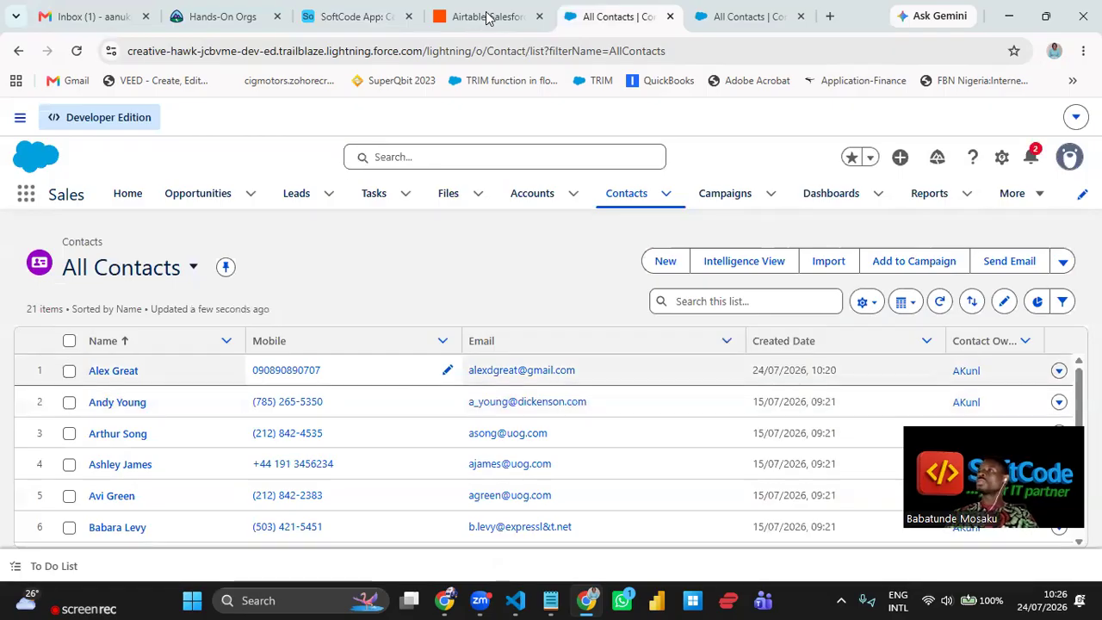
left_click(357, 19)
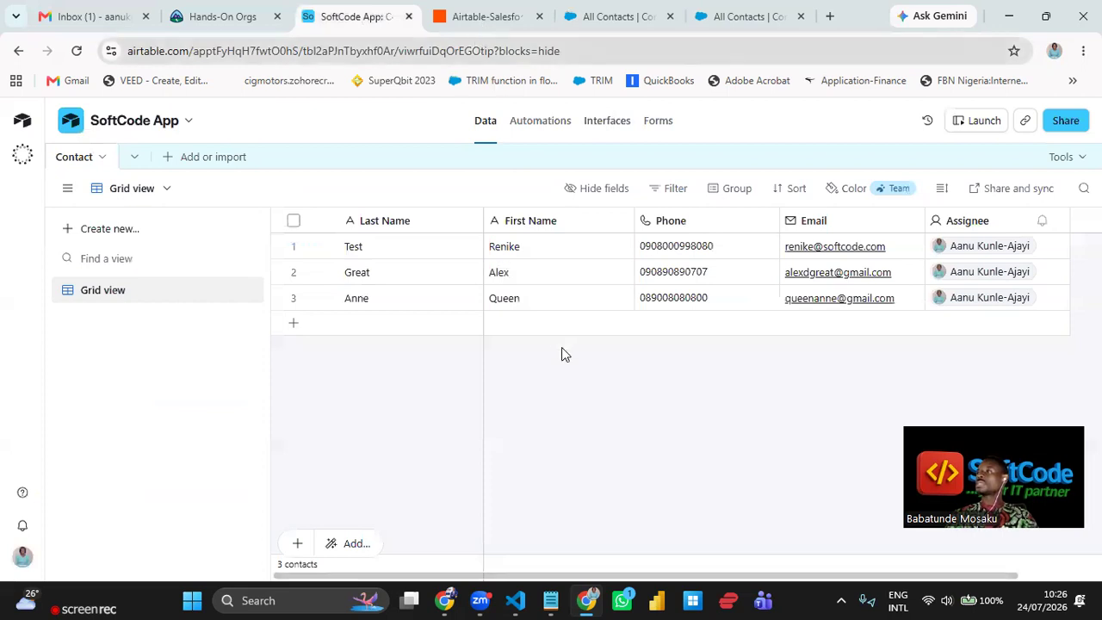
key("ctrl+Tab")
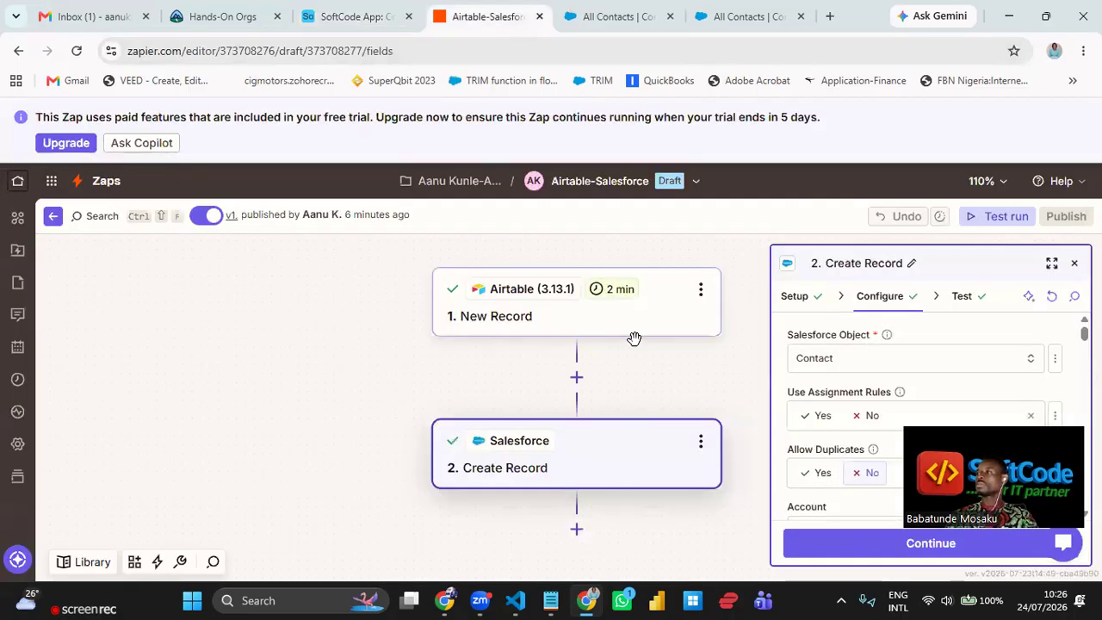
left_click_drag(587, 388, 574, 384)
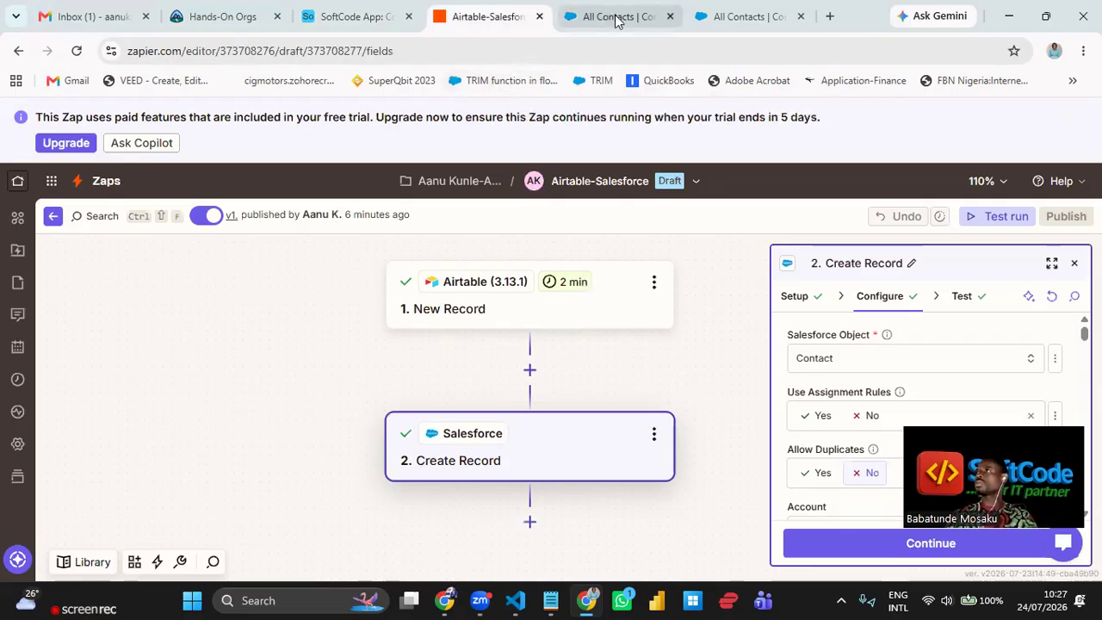
- Reload the Salesforce contacts list again, still 21 contacts, then return to the Airtable Contact table
mouse_move(617, 21)
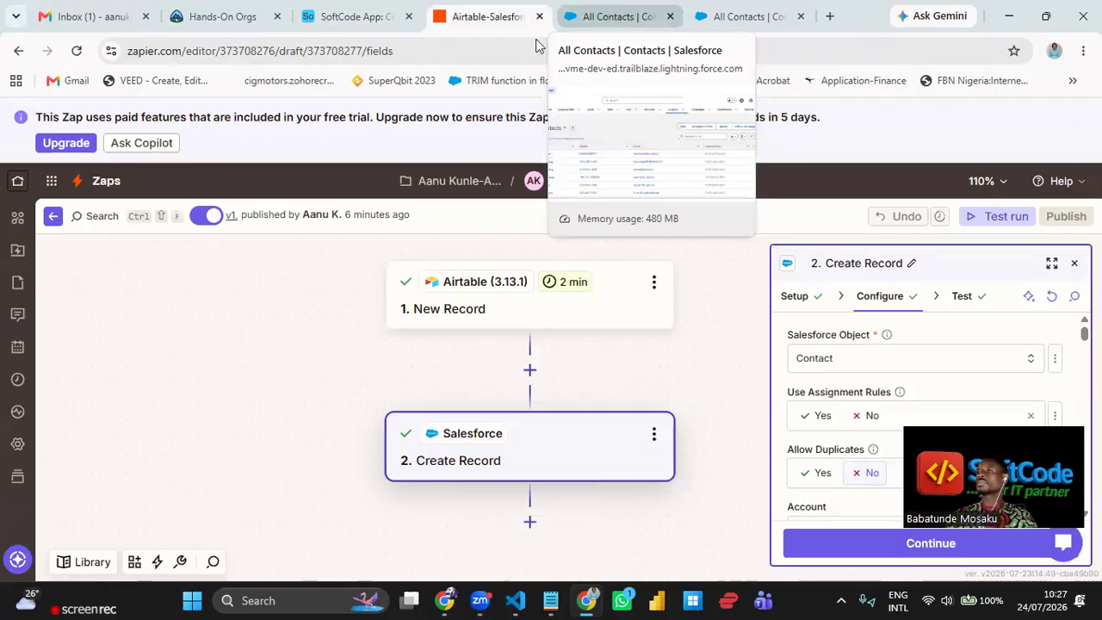
left_click(616, 22)
left_click(82, 54)
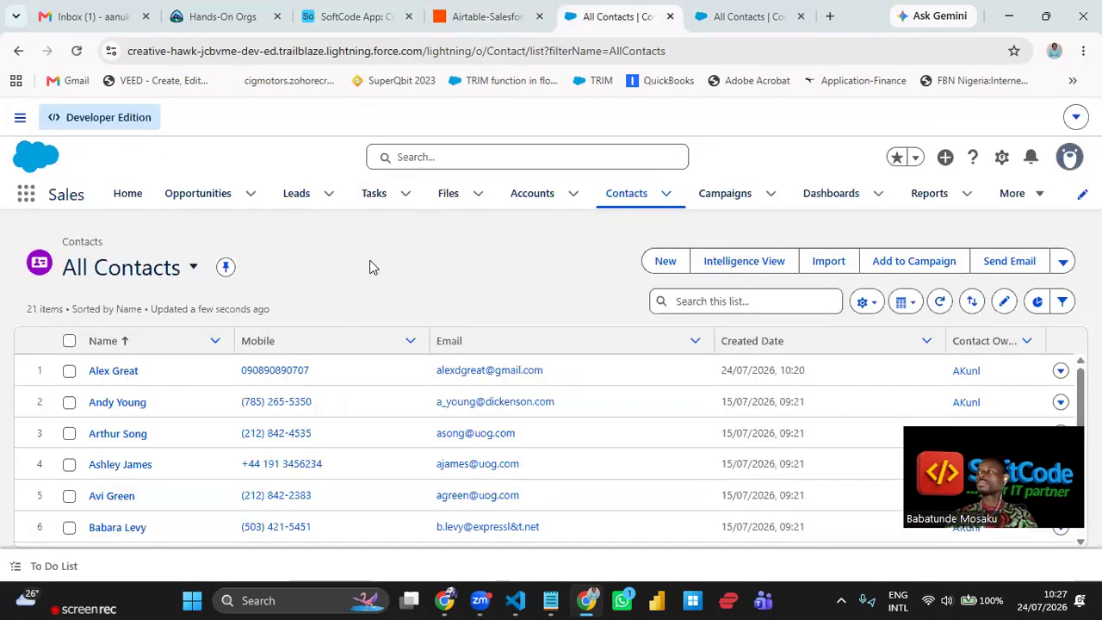
left_click(360, 16)
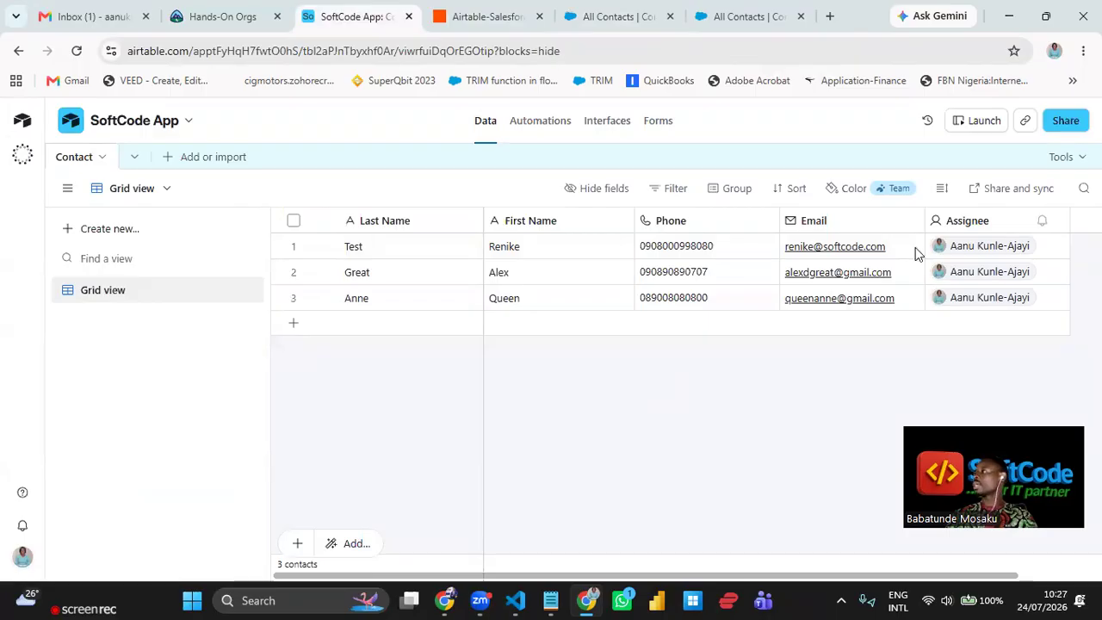
left_click(898, 190)
- Dismiss the Team plan prompt and insert a Created time field 'Time Created' left of Email
left_click(888, 246)
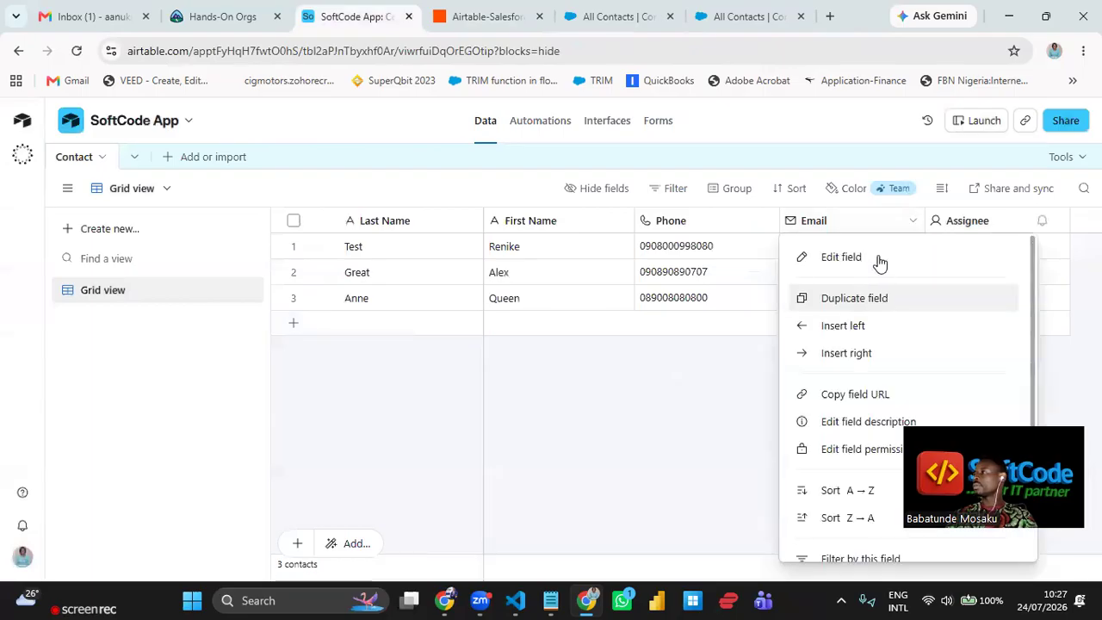
left_click(853, 328)
scroll(833, 402, "down", 1)
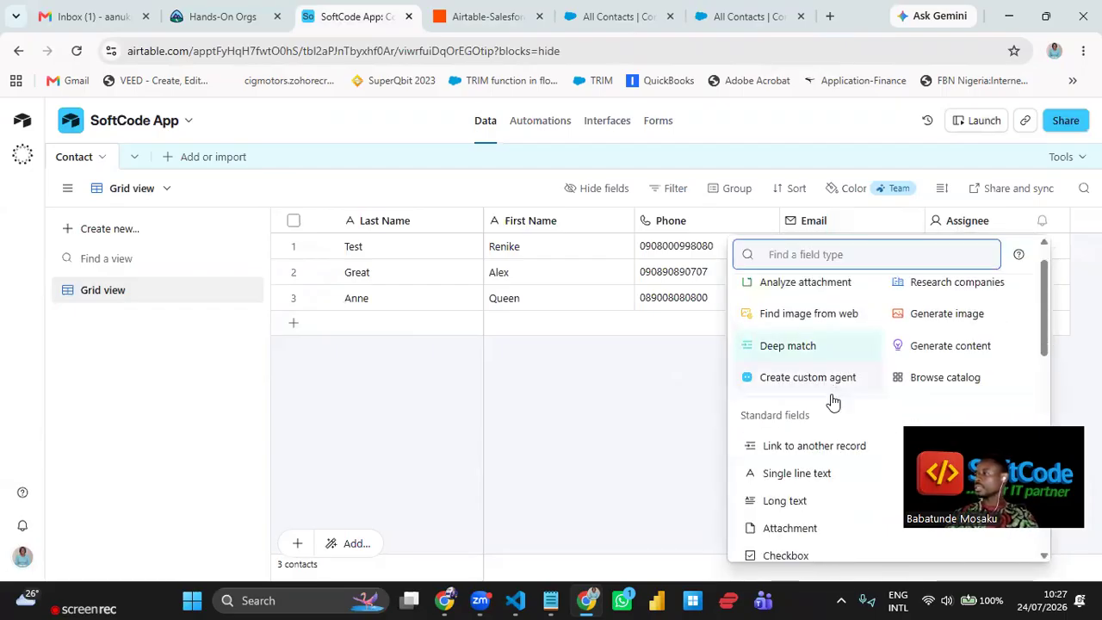
scroll(833, 402, "down", 5)
scroll(832, 402, "down", 6)
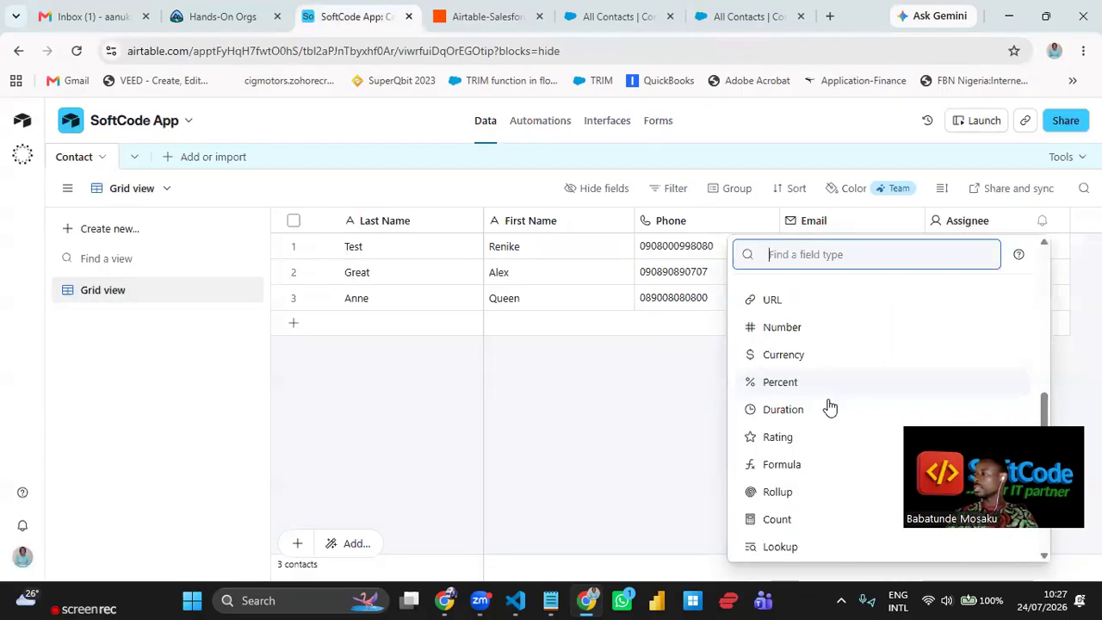
scroll(823, 403, "down", 5)
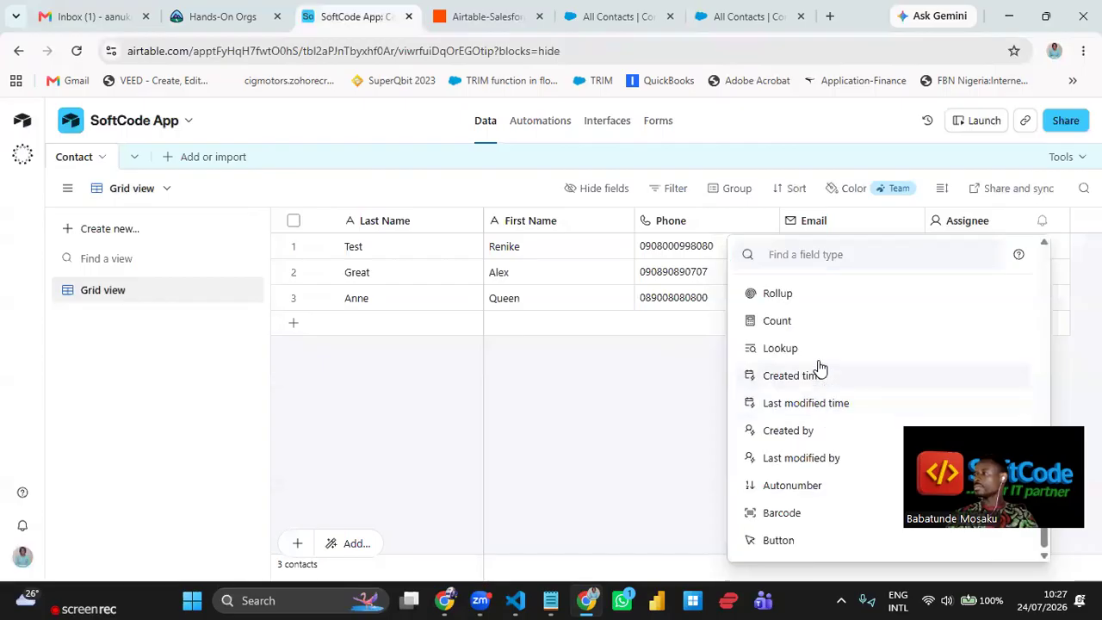
left_click(819, 368)
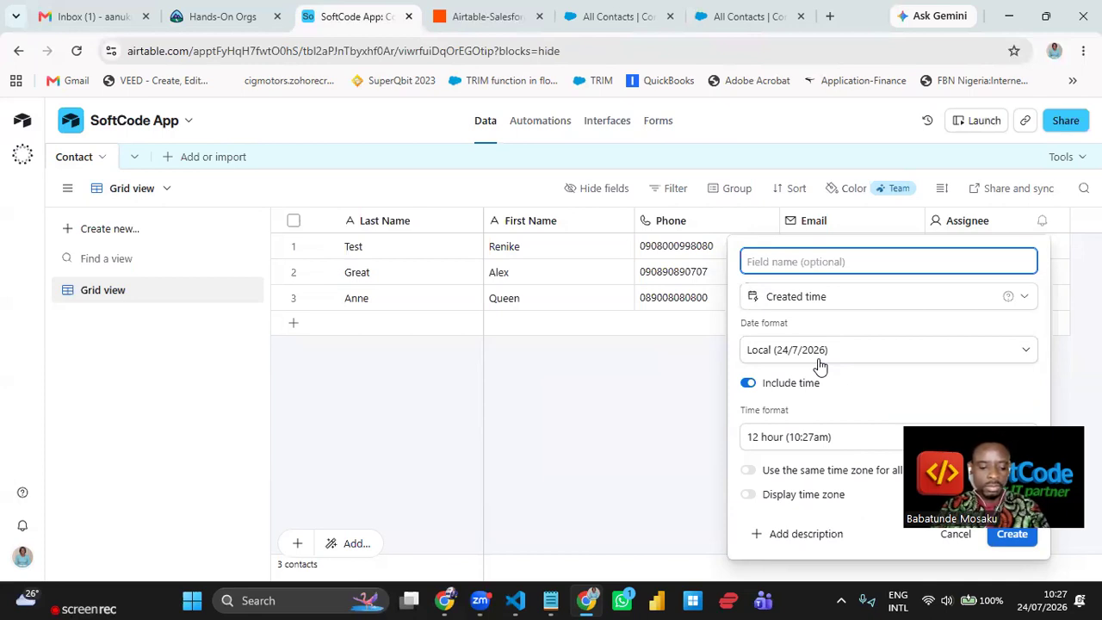
type("Date Crea")
key("BackSpace")
key("BackSpace")
key("BackSpace")
key("BackSpace")
key("BackSpace")
key("BackSpace")
key("BackSpace")
key("BackSpace")
key("BackSpace")
type("T")
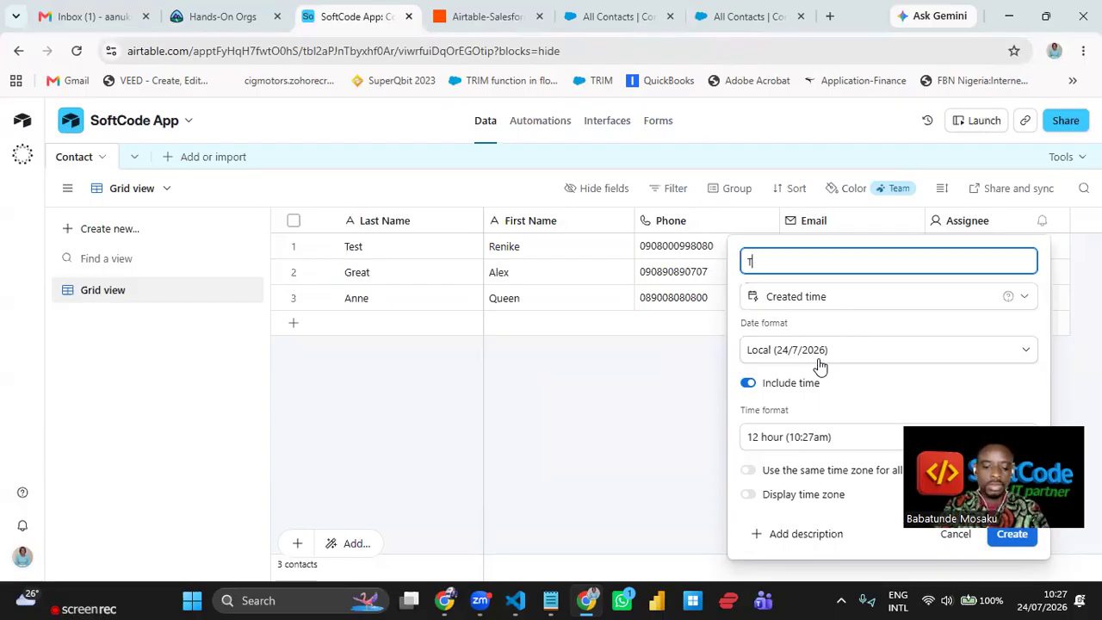
type("ime Created")
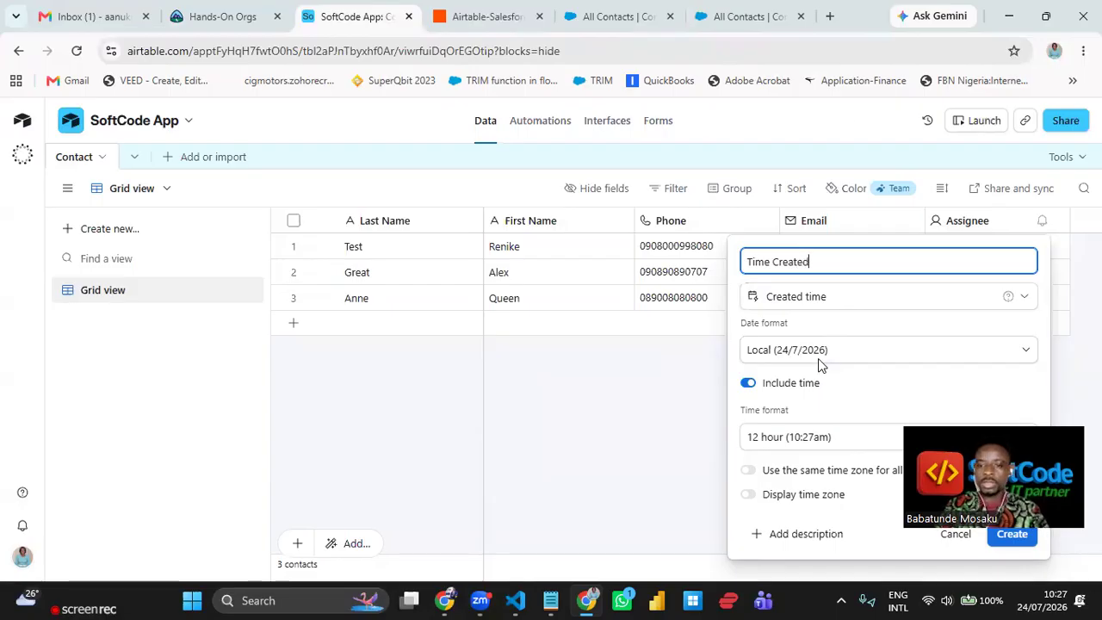
key("Return")
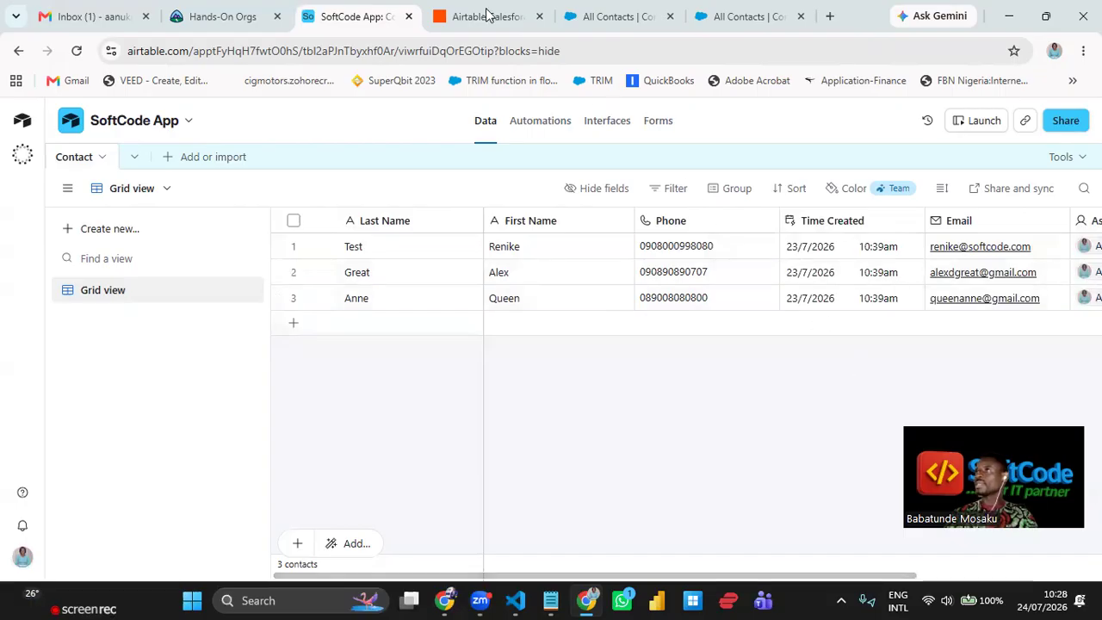
- Reload Salesforce All Contacts, still 21, then return through Airtable to the Zapier Zap editor
left_click(604, 17)
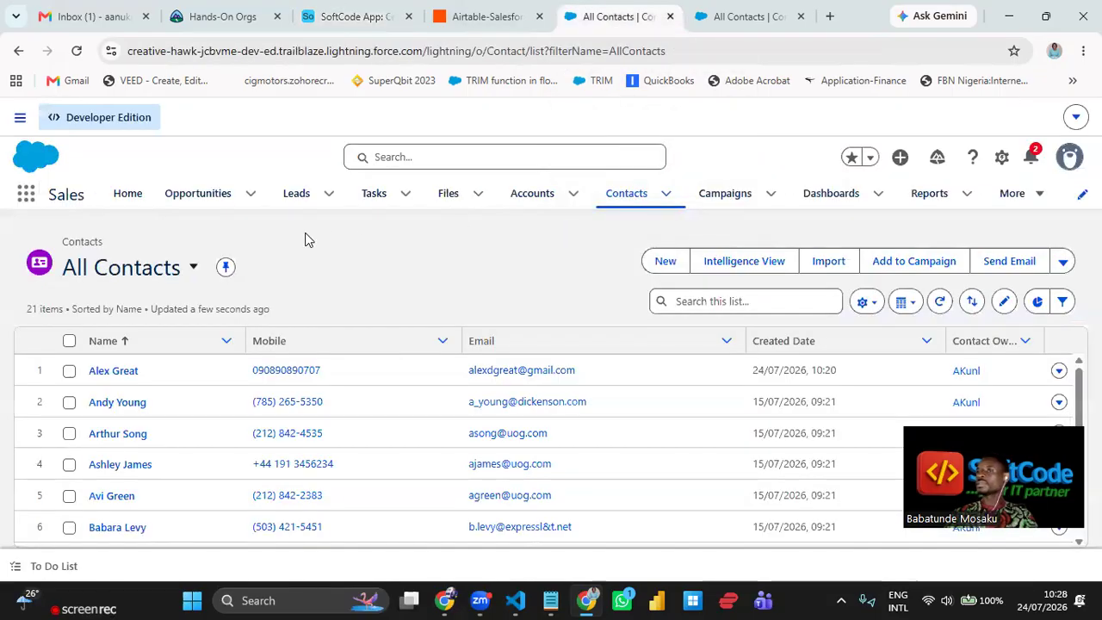
left_click(78, 52)
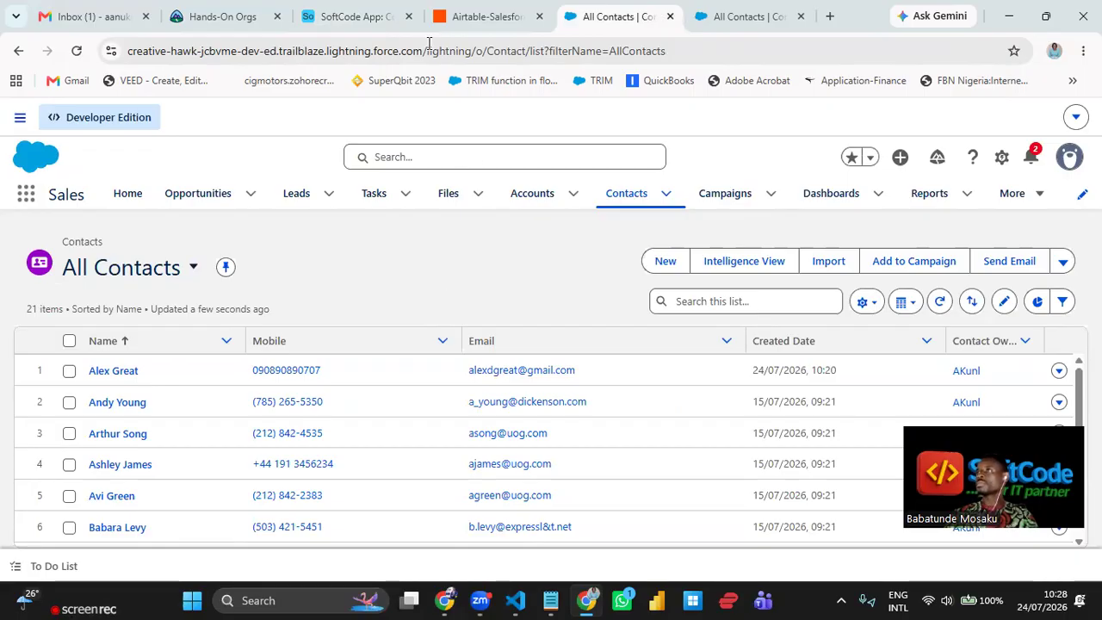
left_click(384, 23)
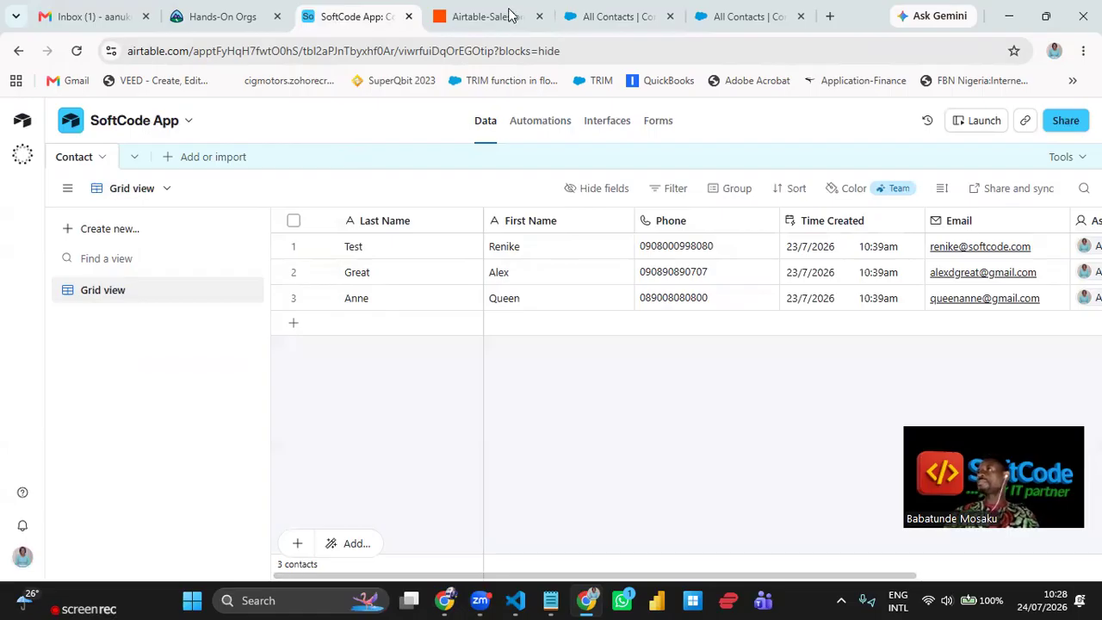
mouse_move(509, 15)
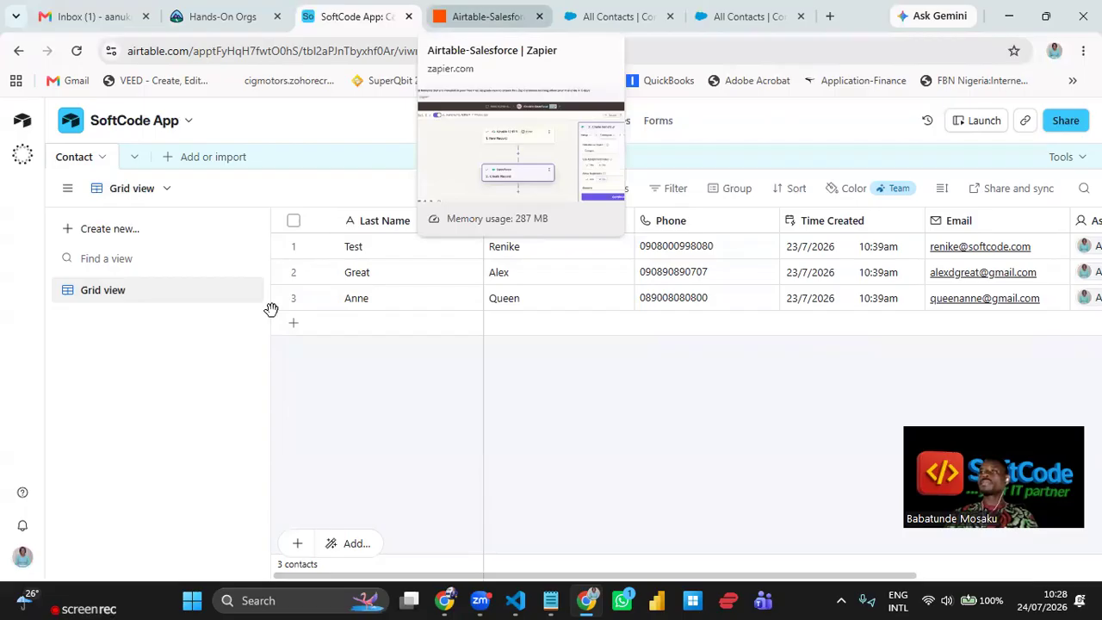
key("ctrl+Tab")
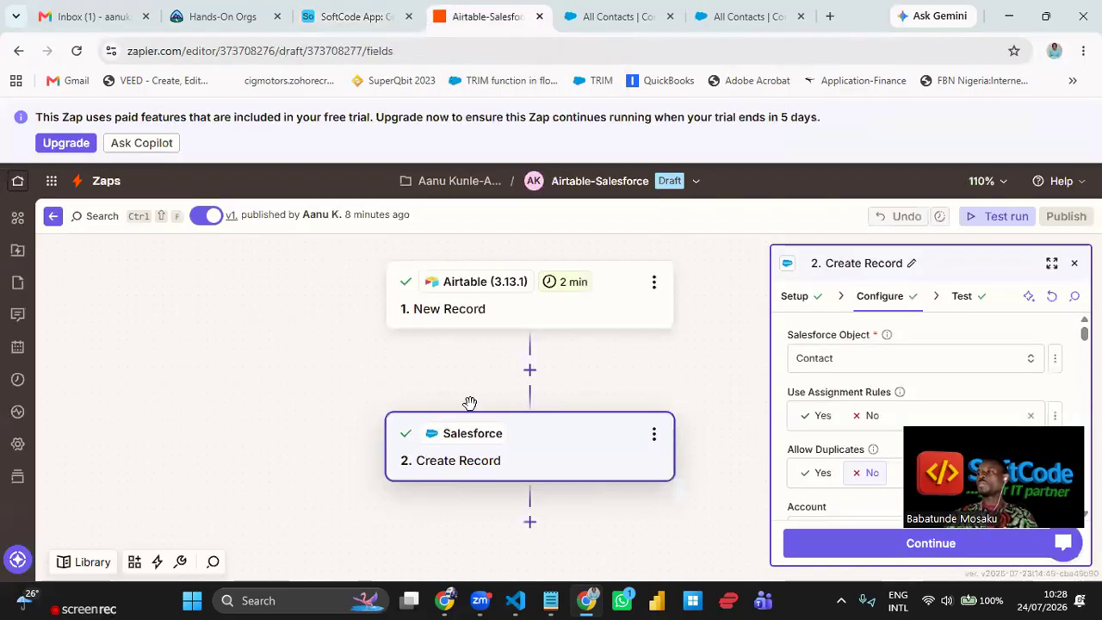
scroll(470, 403, "down", 1)
- Add a new step after Create Record and search the app picker for 'nexforce'
scroll(488, 392, "down", 1)
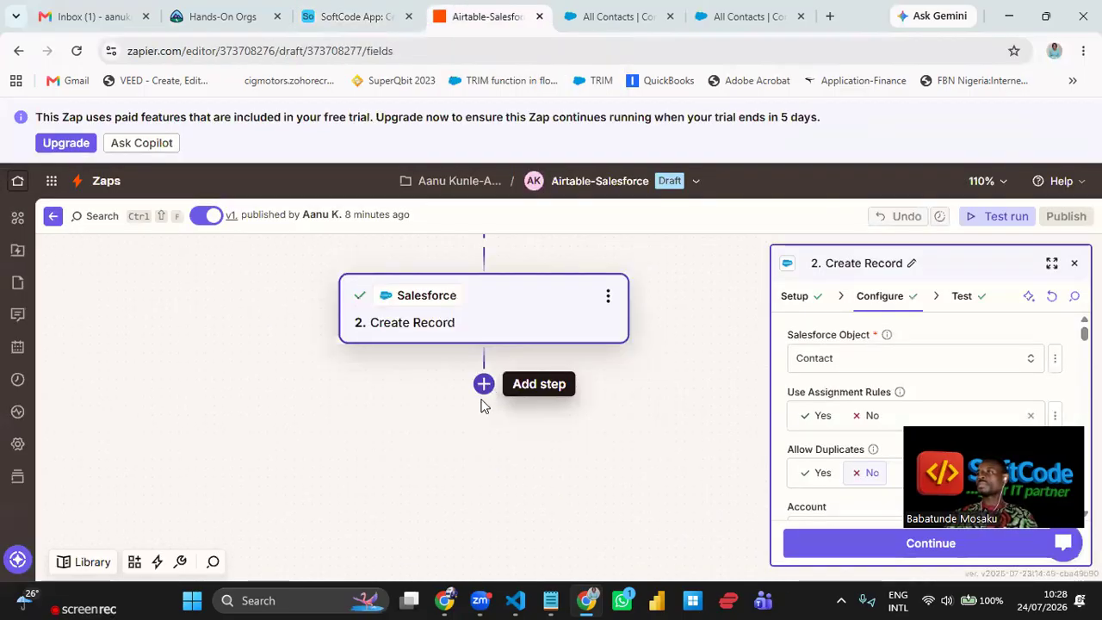
left_click(483, 387)
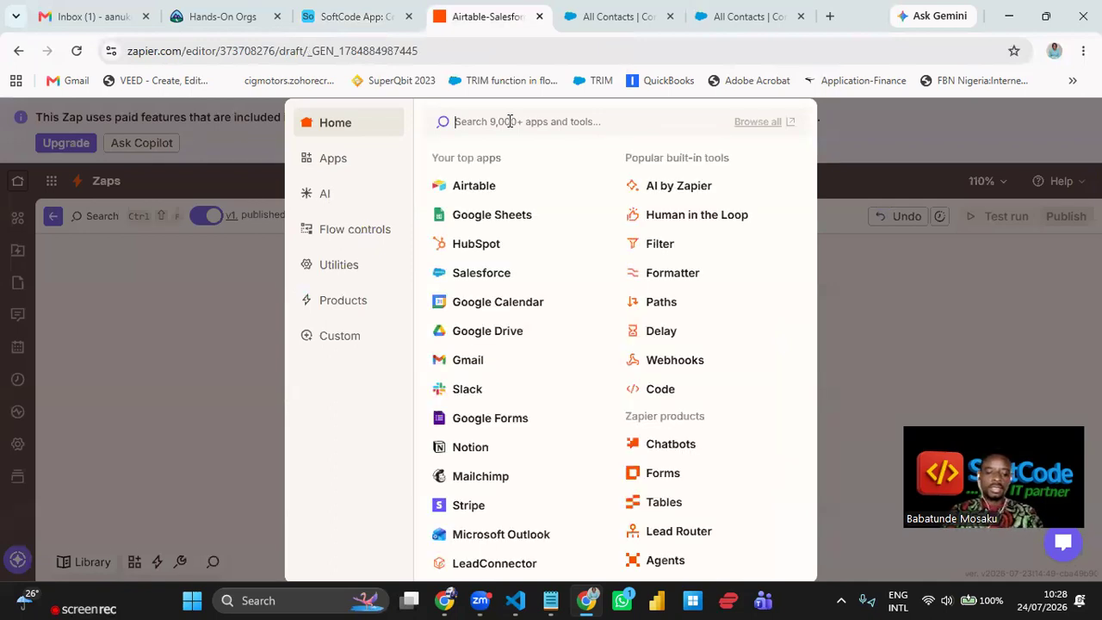
type("nex")
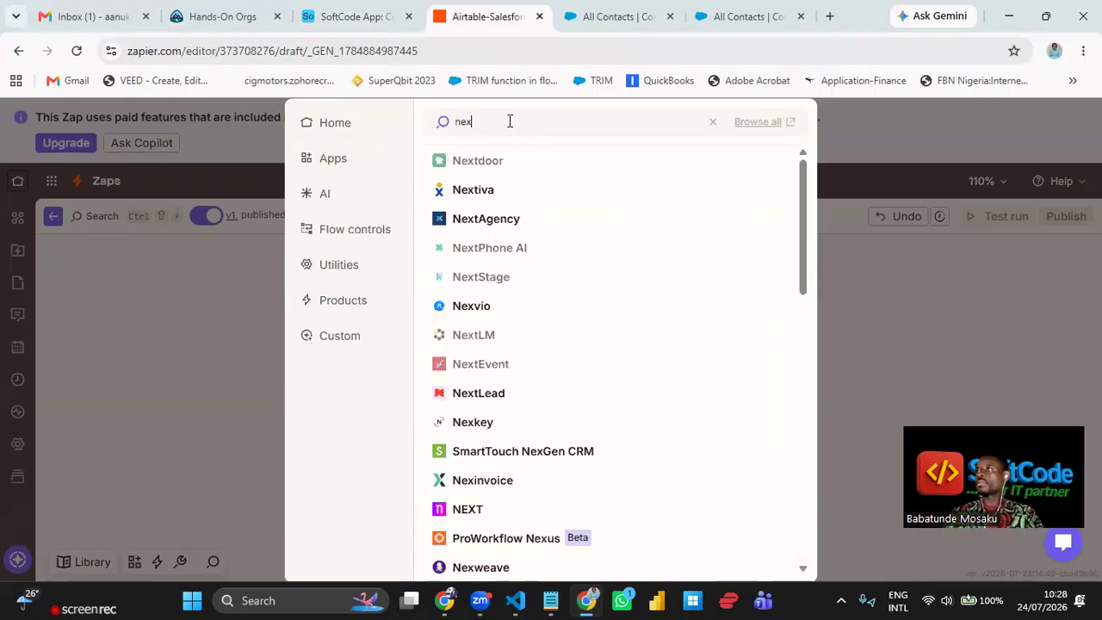
type("fo")
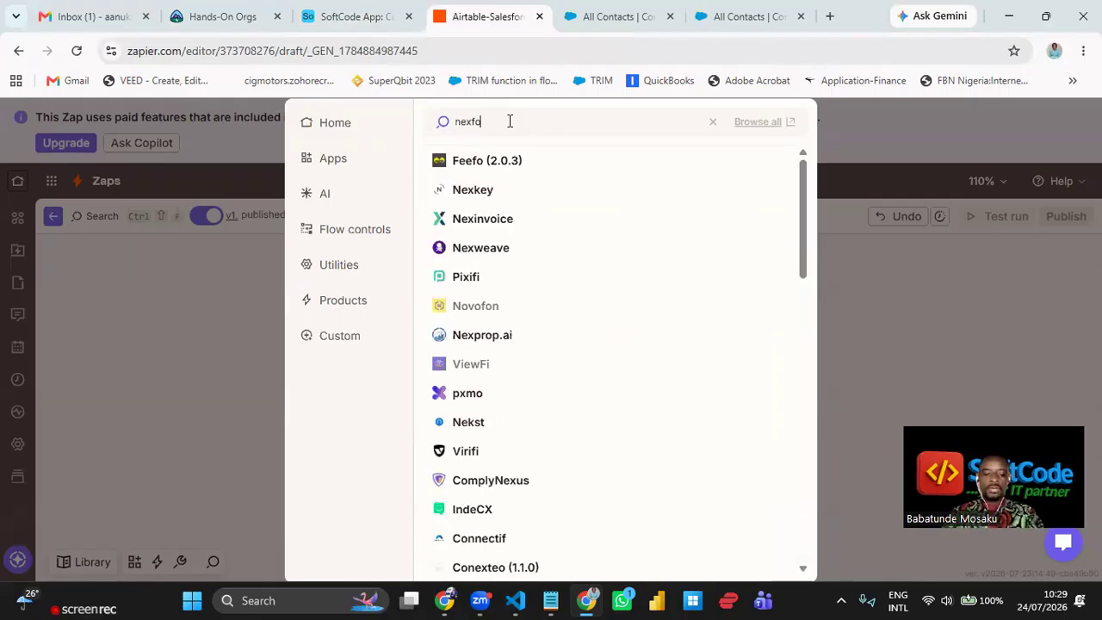
type("rce")
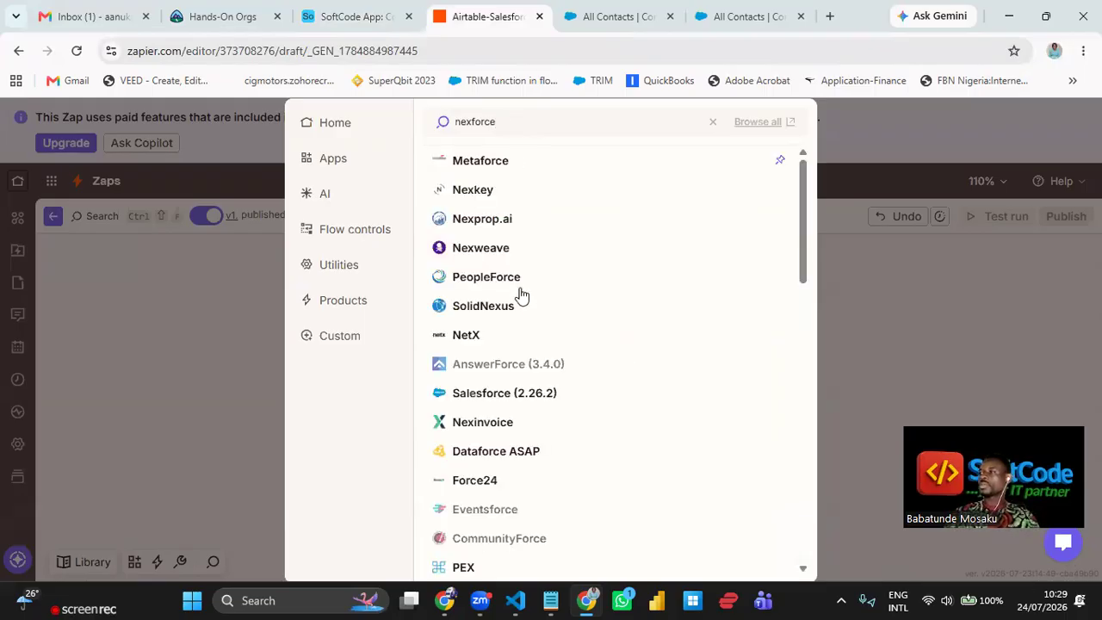
scroll(521, 295, "down", 2)
scroll(526, 299, "down", 5)
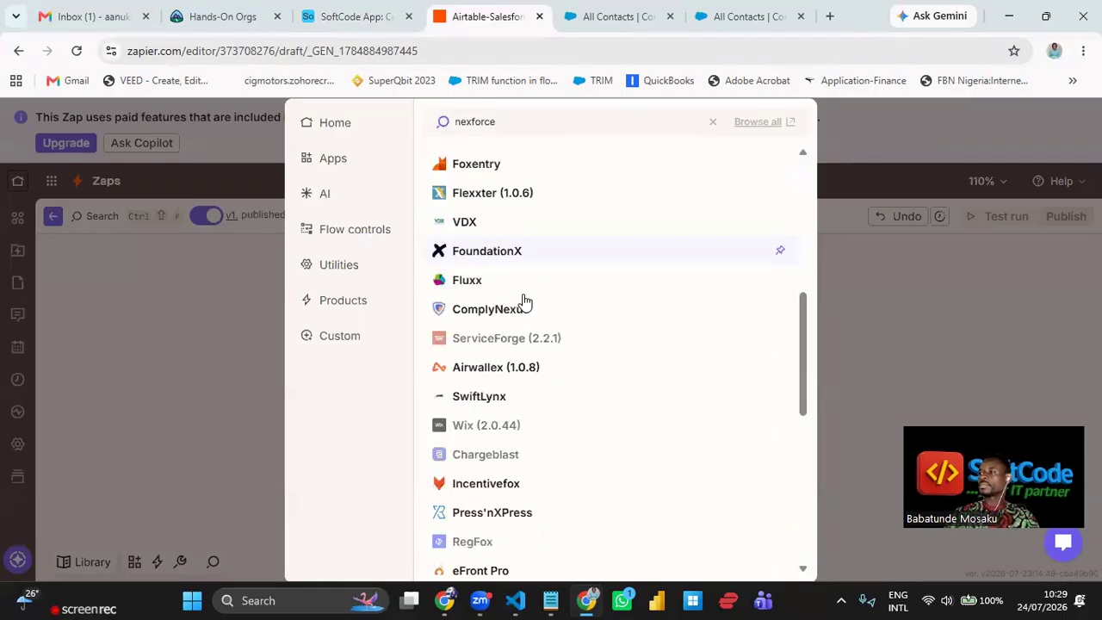
scroll(525, 301, "down", 6)
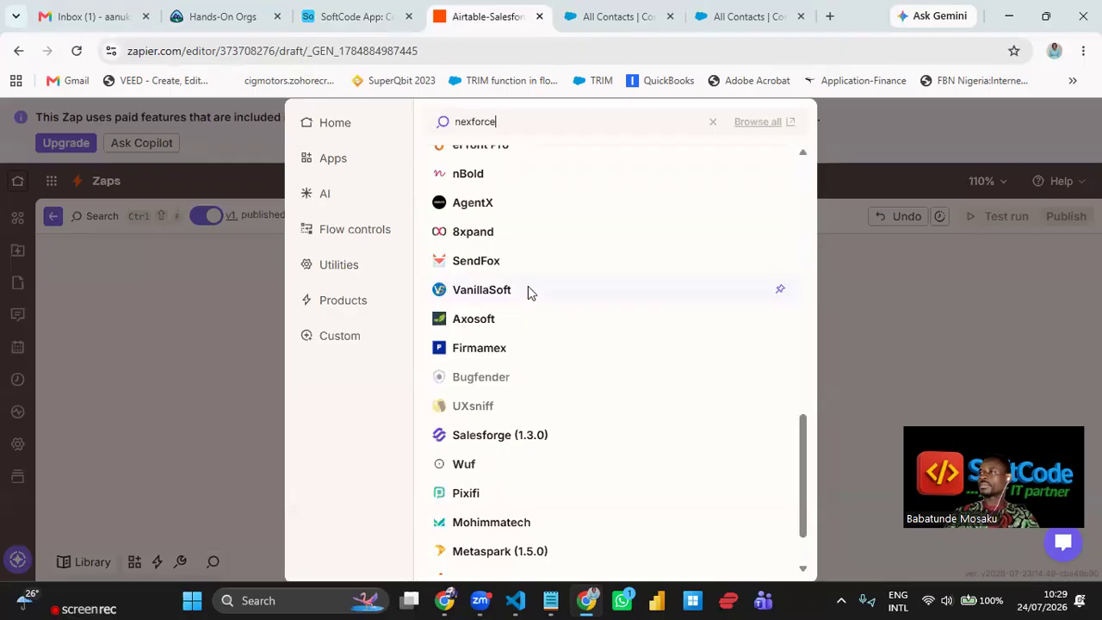
scroll(528, 298, "up", 15)
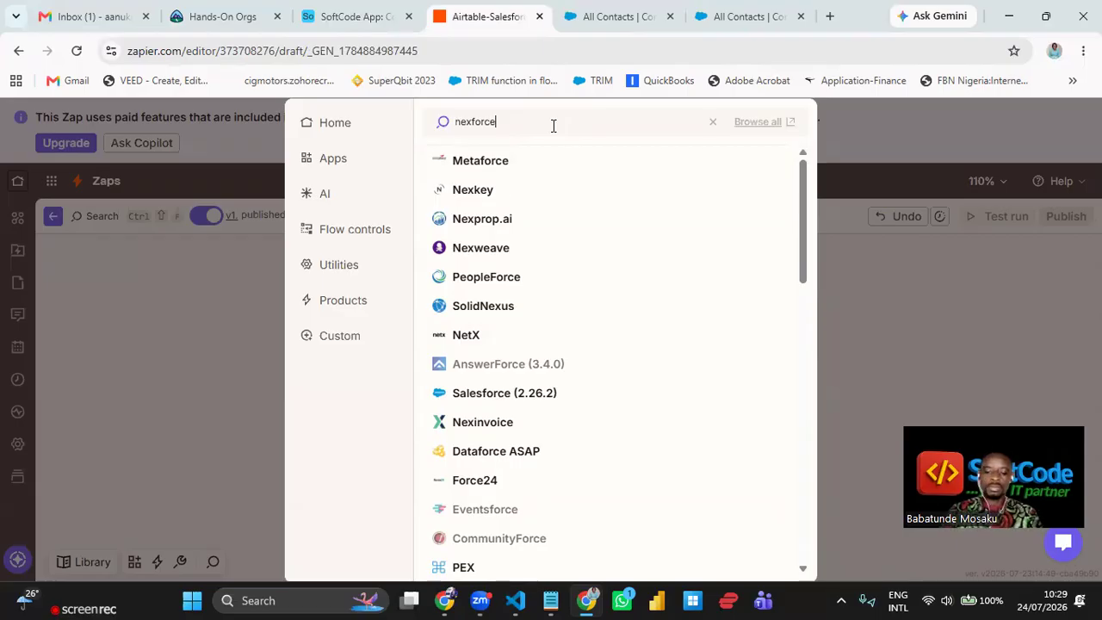
- Replace the search with 'pasta', edit it toward 'Paystack', then clear the search
key("ctrl+a")
key("BackSpace")
type("pa")
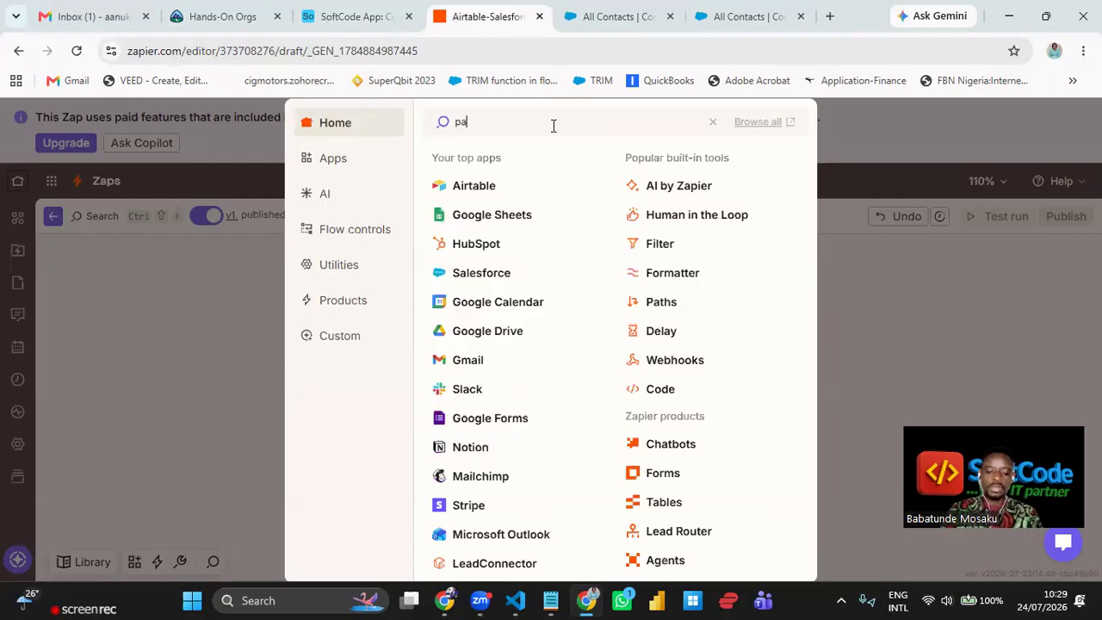
type("sta")
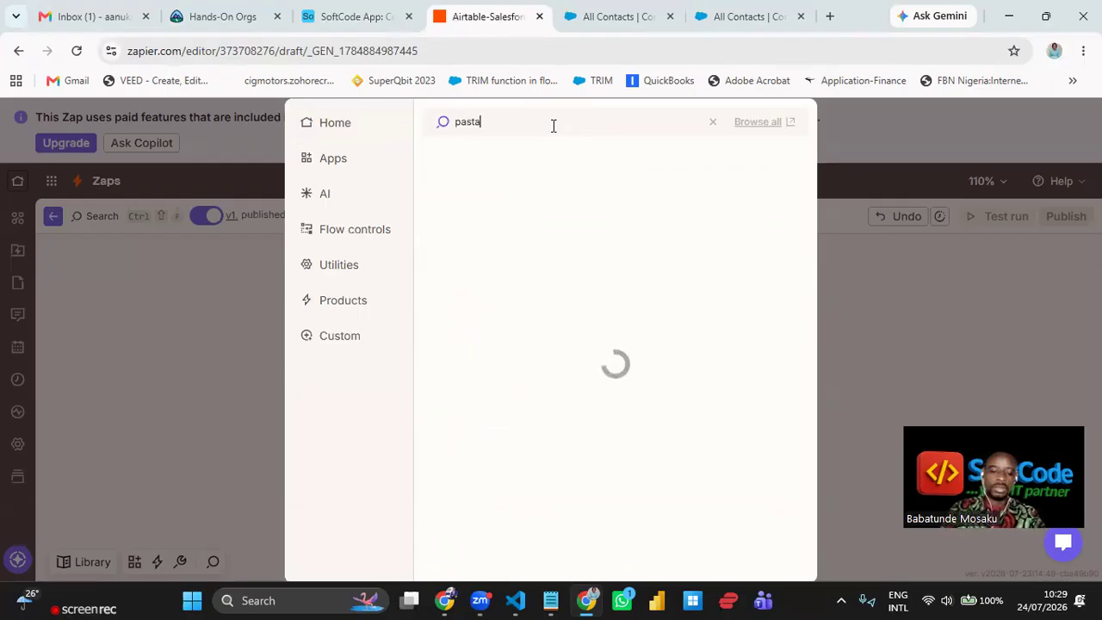
key("BackSpace")
key("BackSpace")
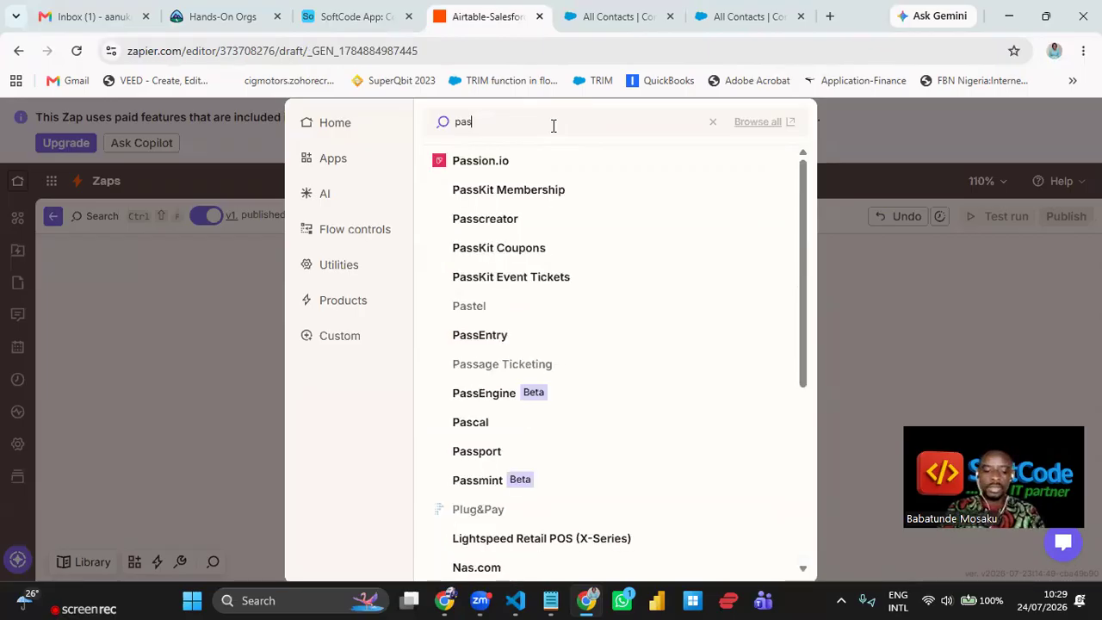
key("BackSpace")
type("ysta")
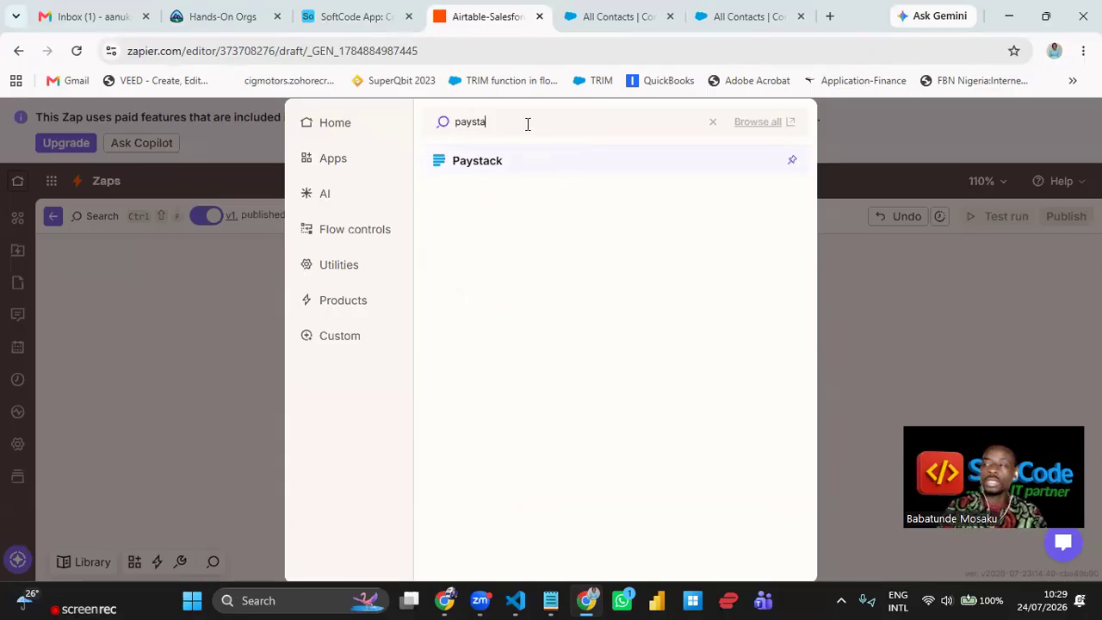
key("BackSpace")
key("BackSpace")
key("BackSpace")
key("BackSpace")
key("BackSpace")
key("BackSpace")
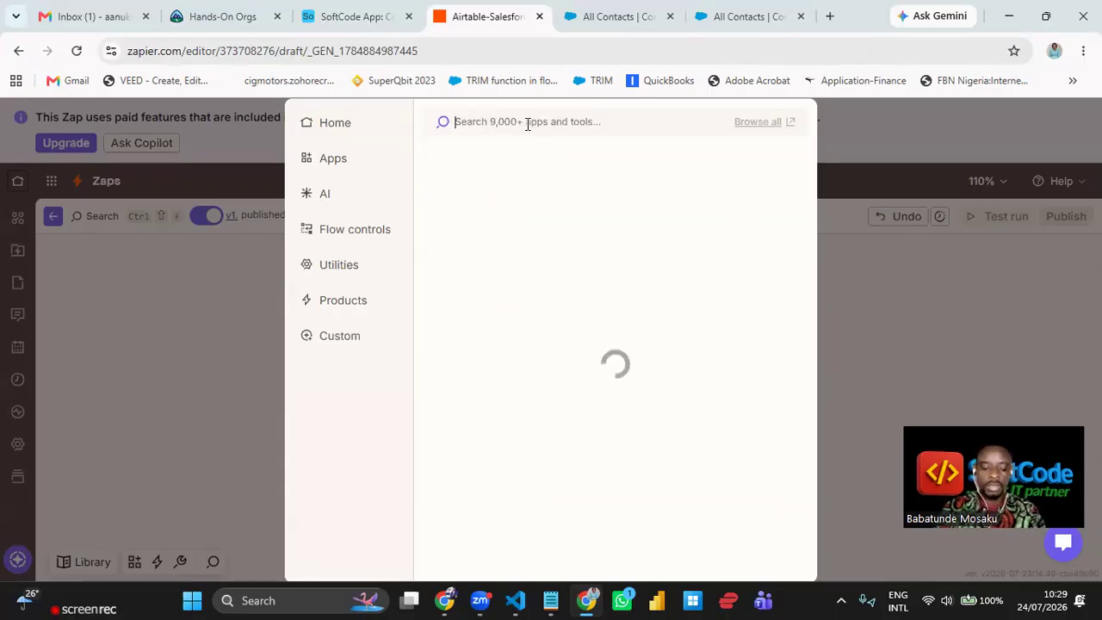
- Try another app search, close the picker leaving step 3 unset, and switch to Salesforce contacts
type("m")
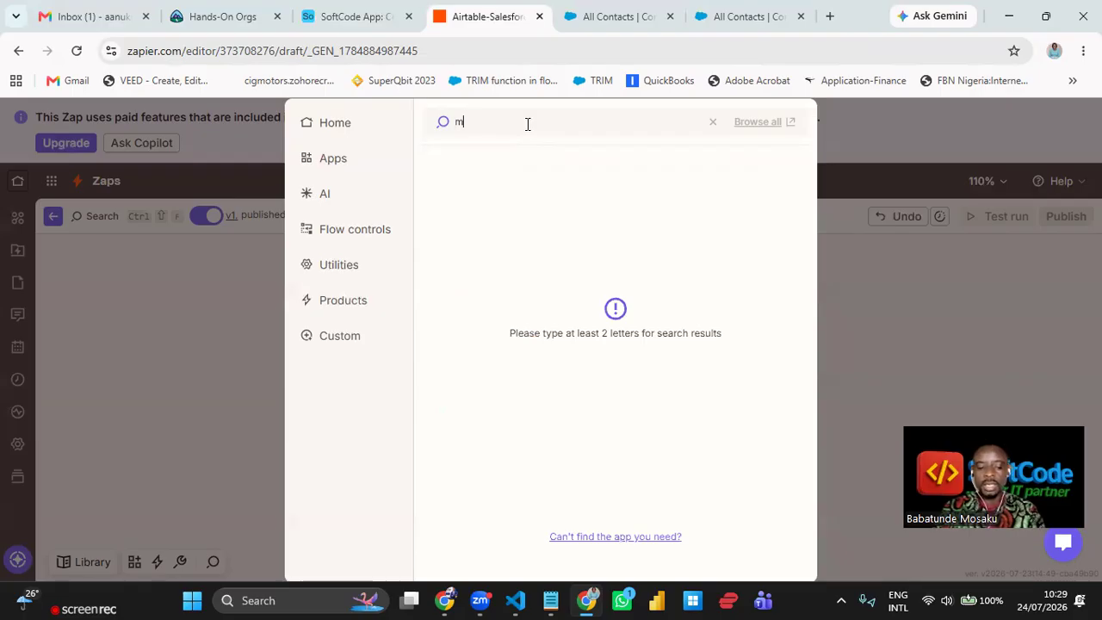
type("pl")
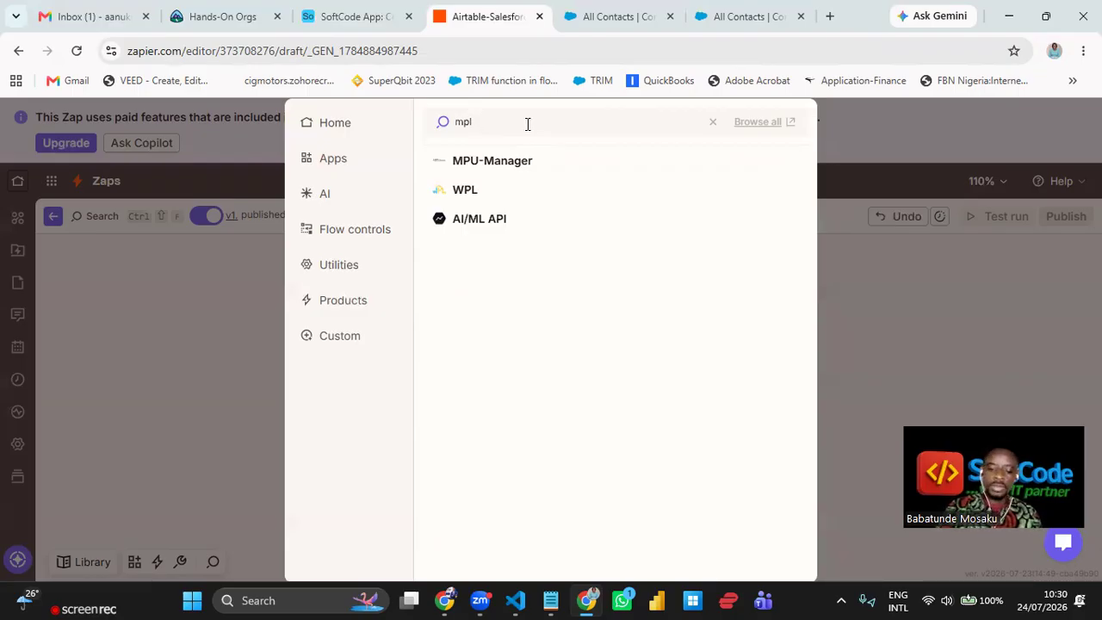
type("if")
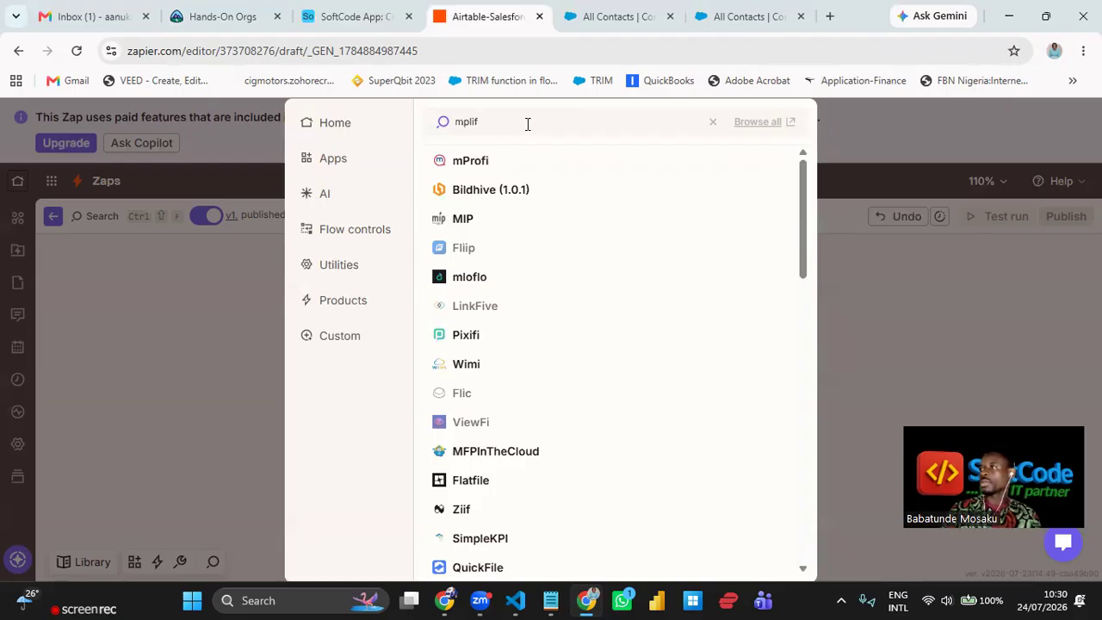
key("BackSpace")
key("BackSpace")
key("BackSpace")
key("BackSpace")
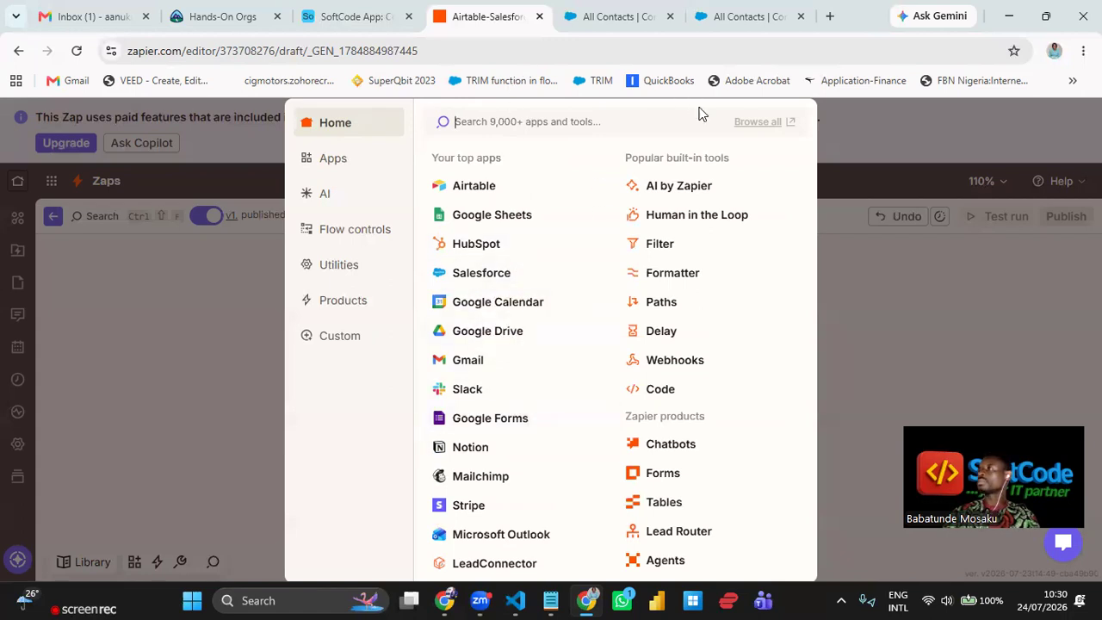
left_click(188, 344)
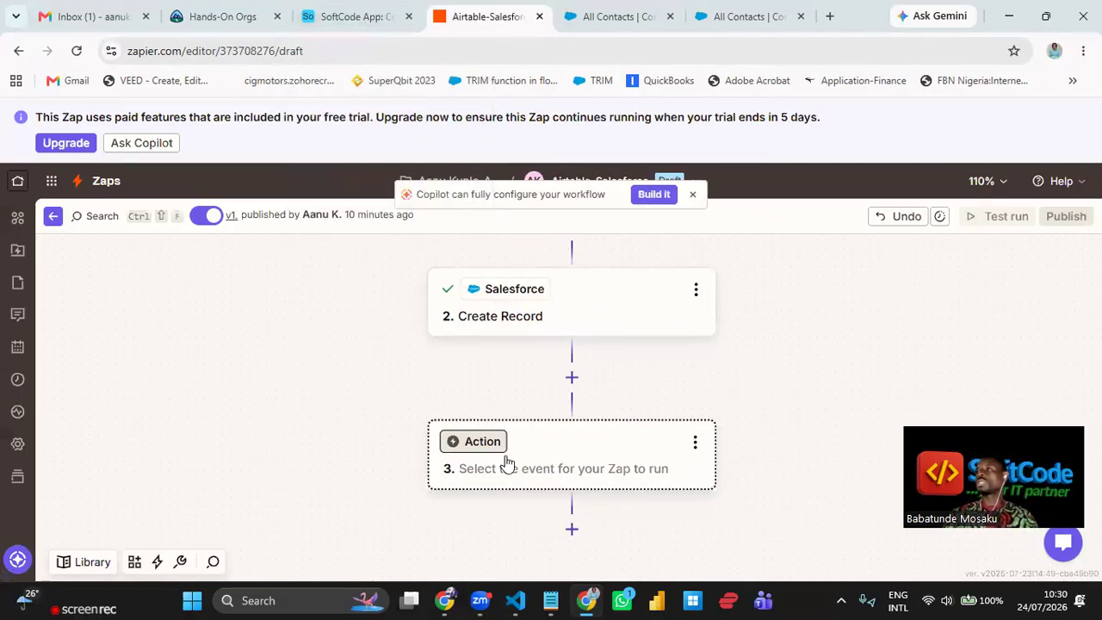
scroll(316, 367, "down", 1)
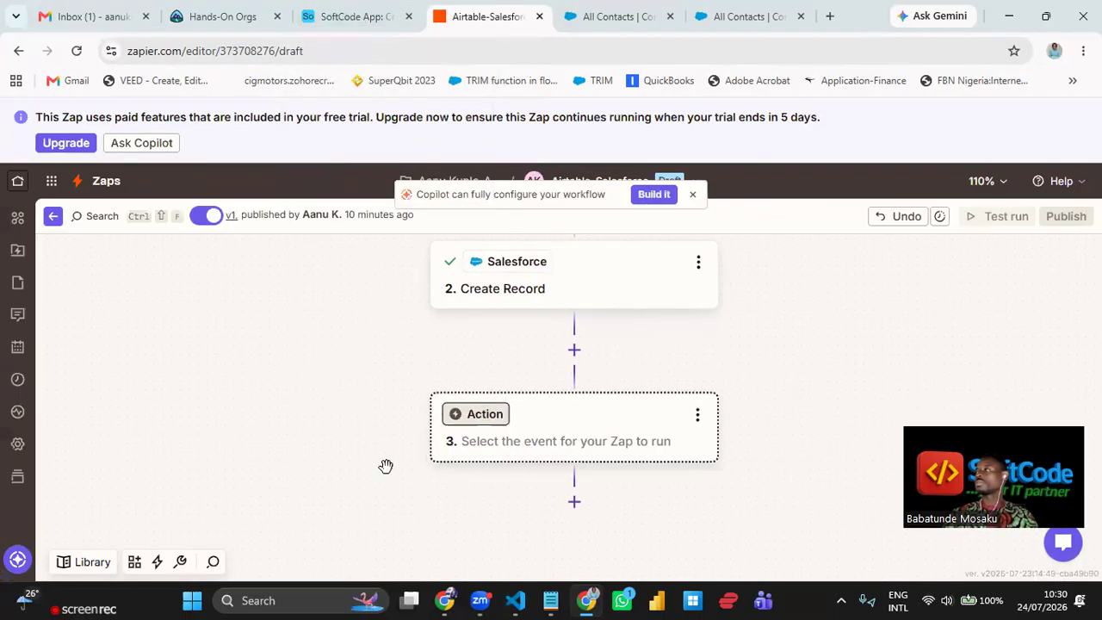
left_click(617, 16)
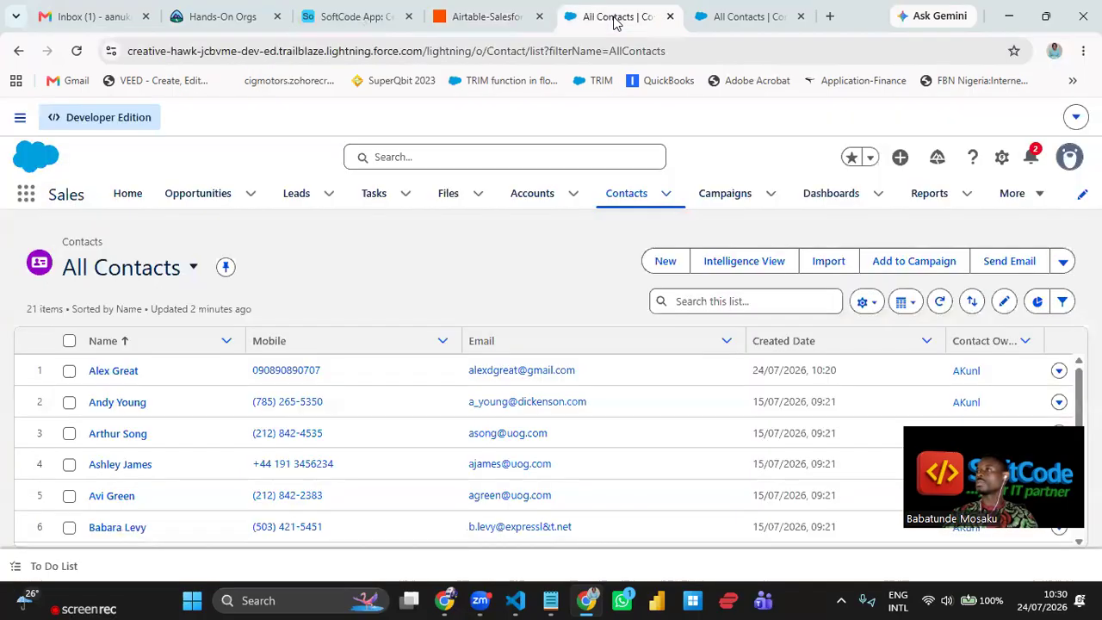
- Refresh All Contacts and check the newest contact's Created Date, 24/07/2026 10:20
left_click(76, 51)
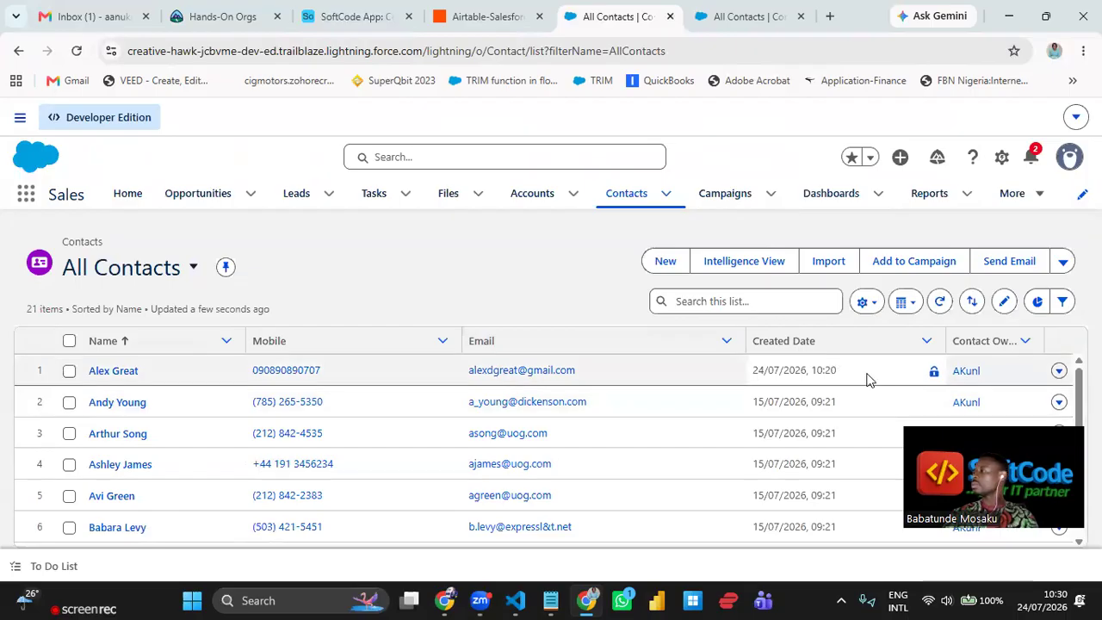
left_click(834, 372)
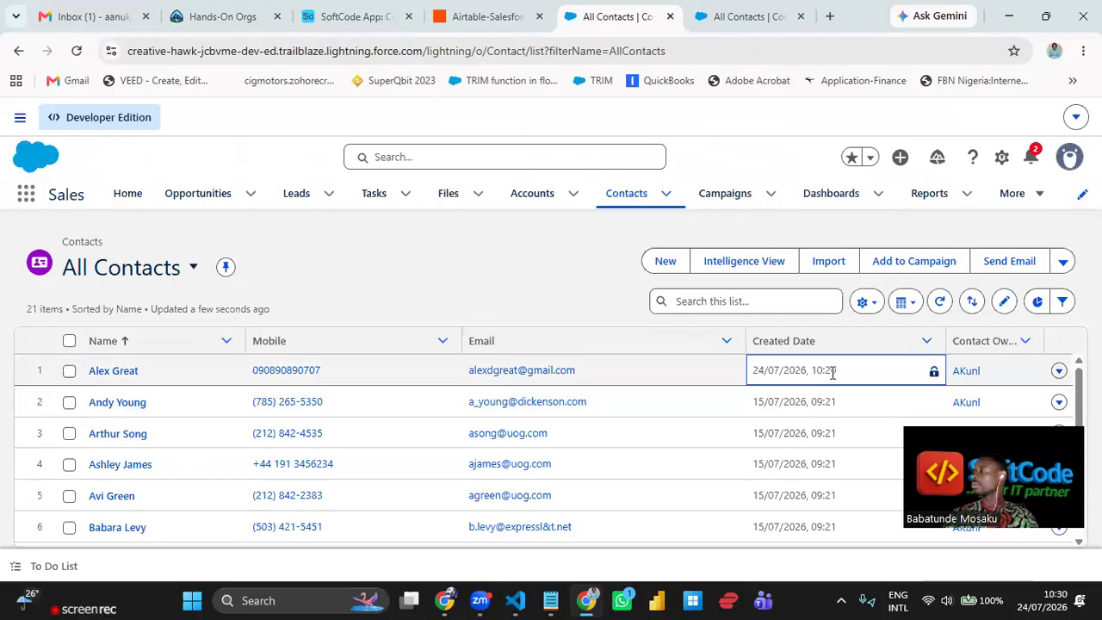
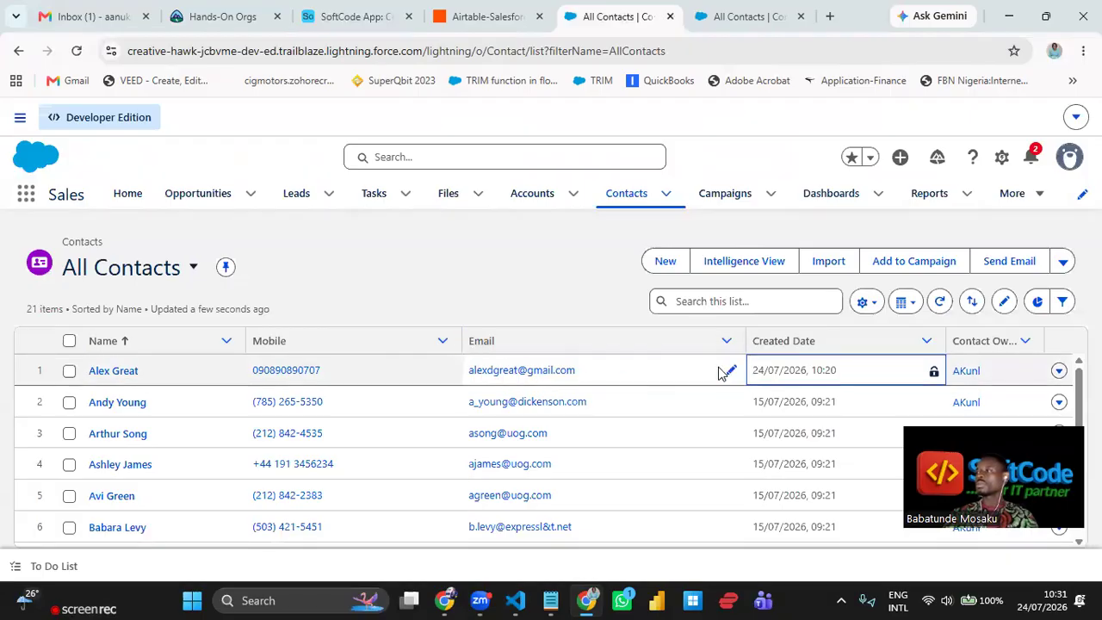
- Reload All Contacts and flip the Name sort to Z–A and back to A–Z
left_click(73, 52)
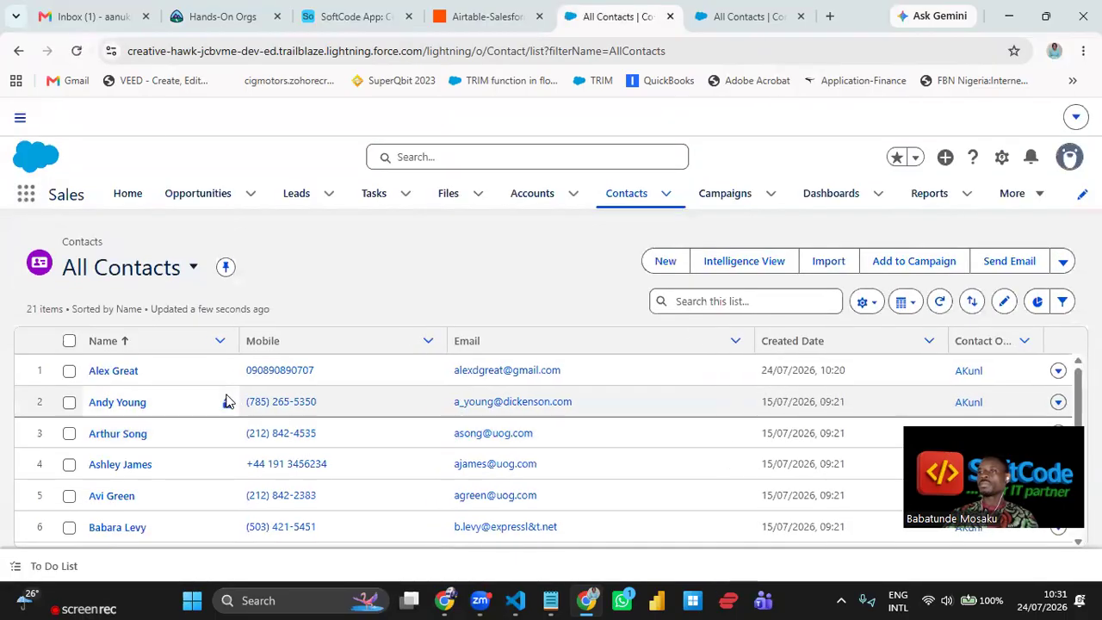
scroll(224, 401, "down", 5)
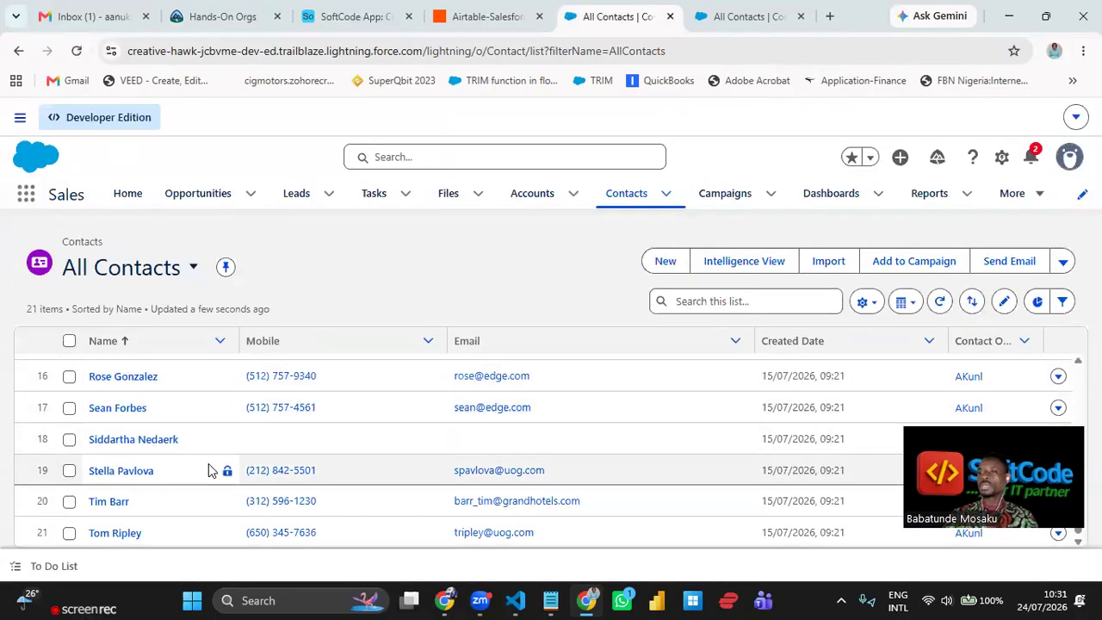
scroll(208, 470, "up", 5)
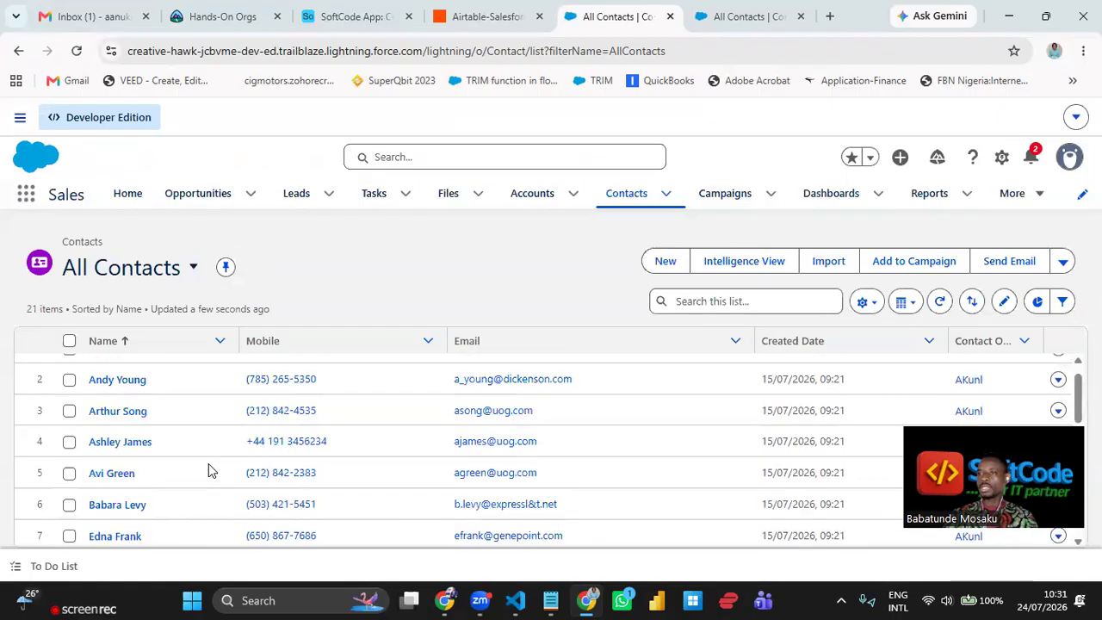
scroll(207, 470, "up", 1)
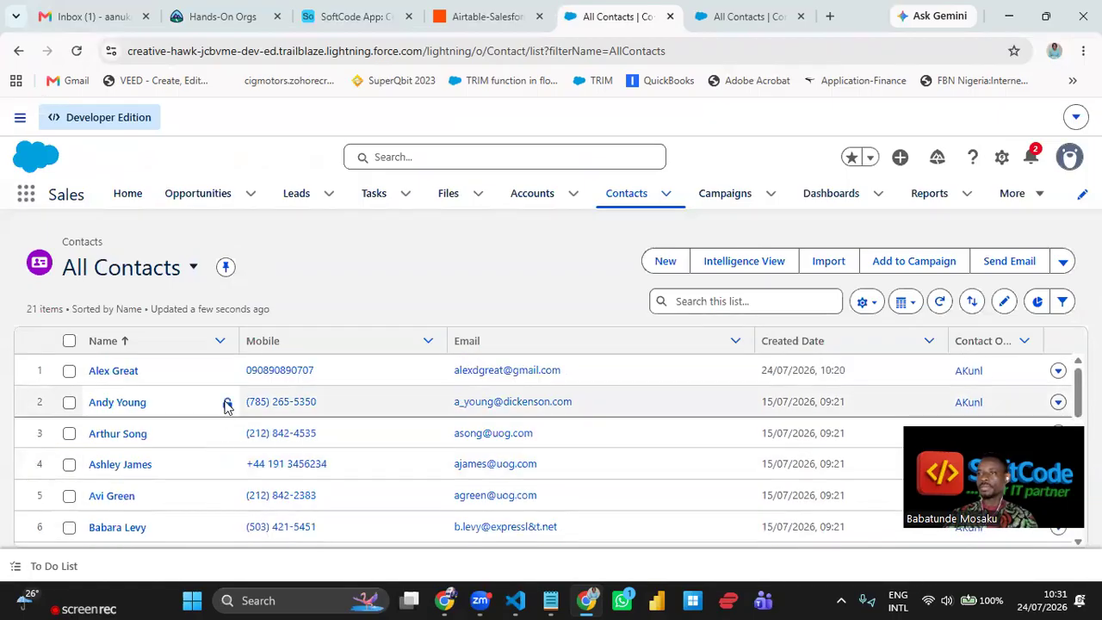
scroll(197, 415, "down", 3)
scroll(192, 408, "up", 3)
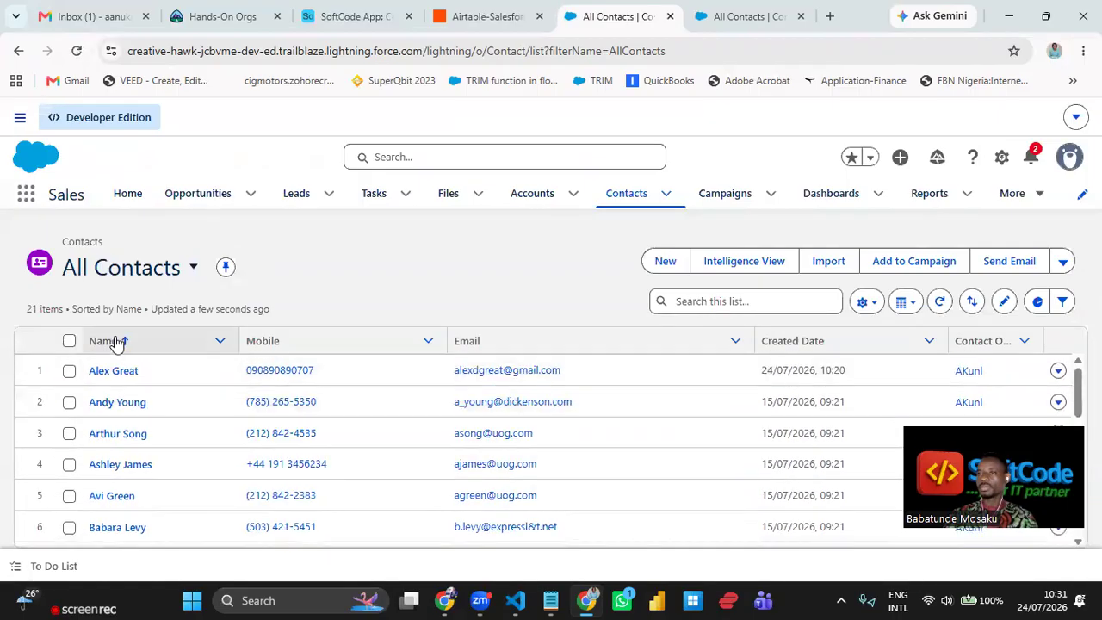
left_click(123, 343)
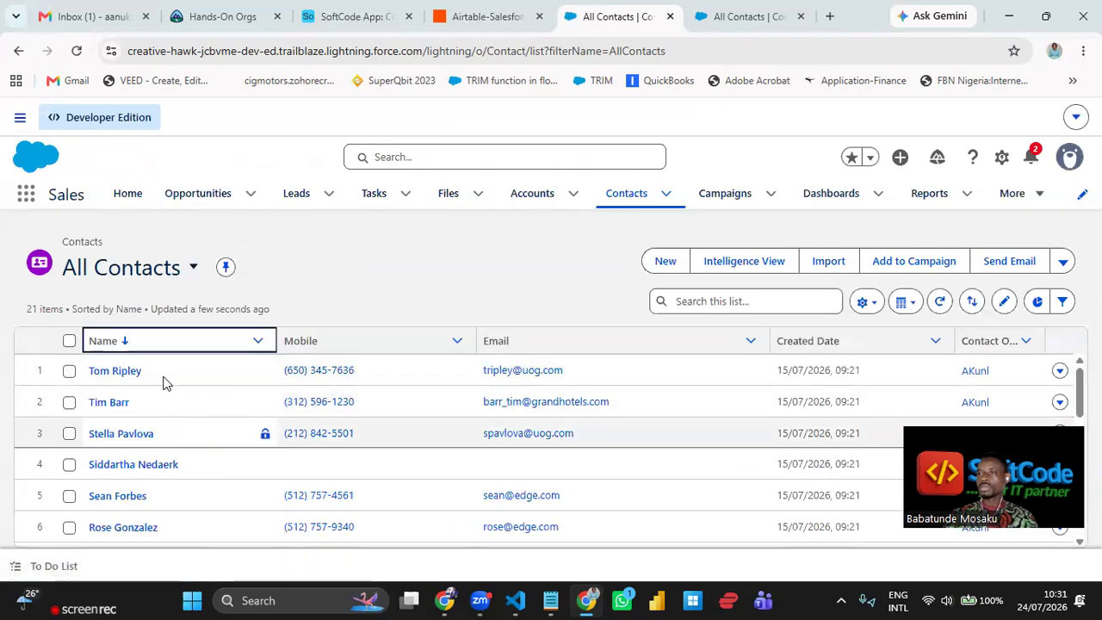
left_click(138, 346)
- Sort the 21 contacts by Mobile in descending order, blank numbers first
scroll(177, 436, "down", 4)
scroll(177, 439, "down", 1)
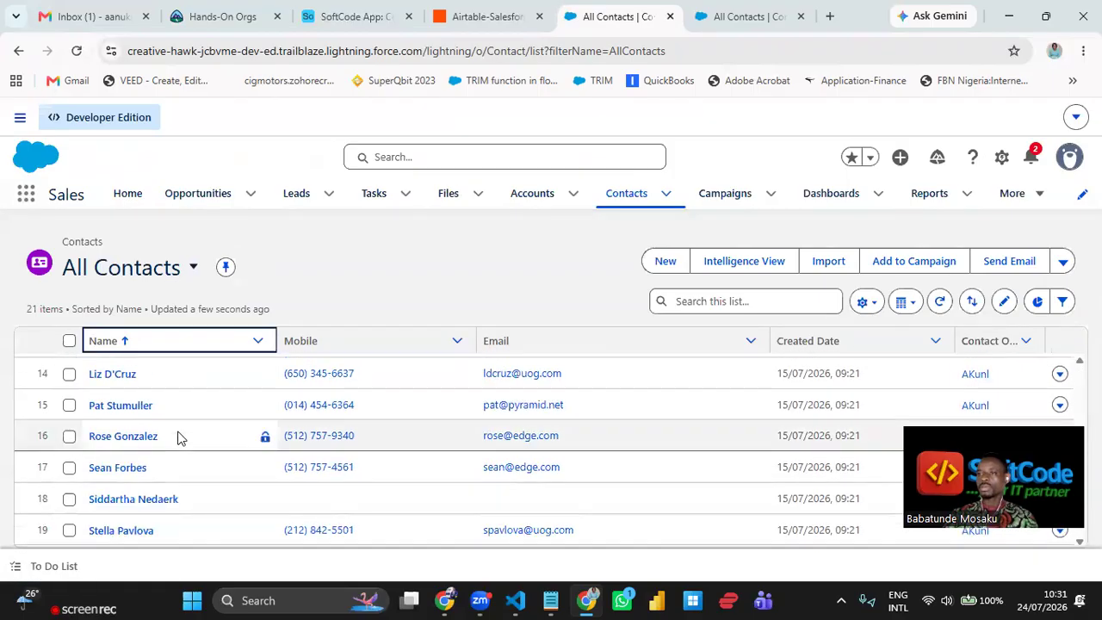
scroll(178, 438, "down", 1)
scroll(177, 438, "up", 2)
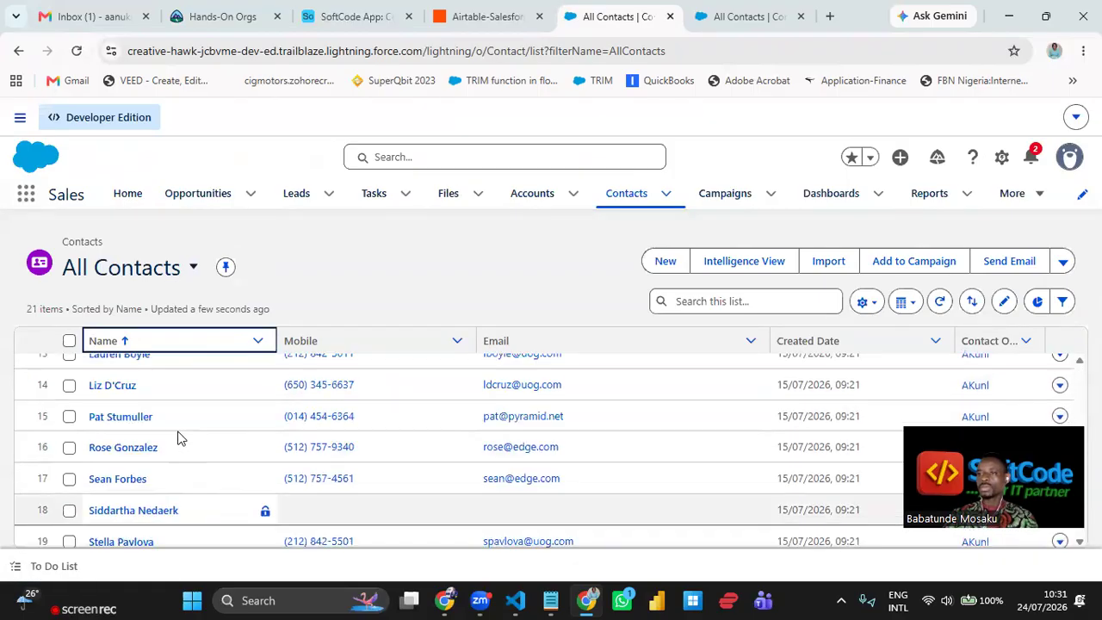
scroll(178, 439, "up", 5)
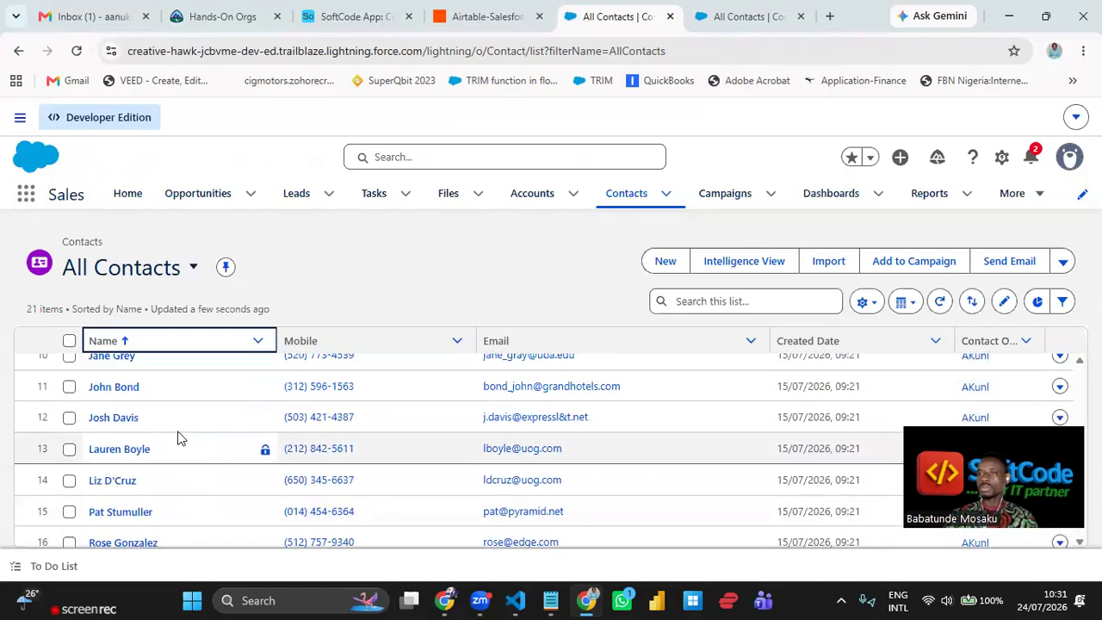
scroll(177, 439, "up", 2)
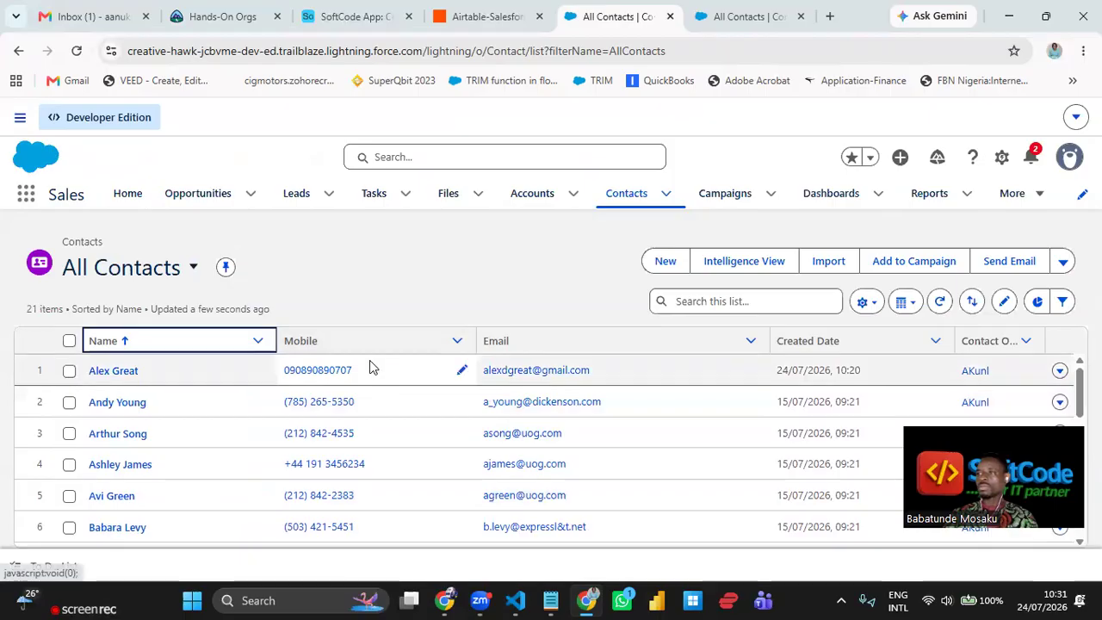
left_click(325, 345)
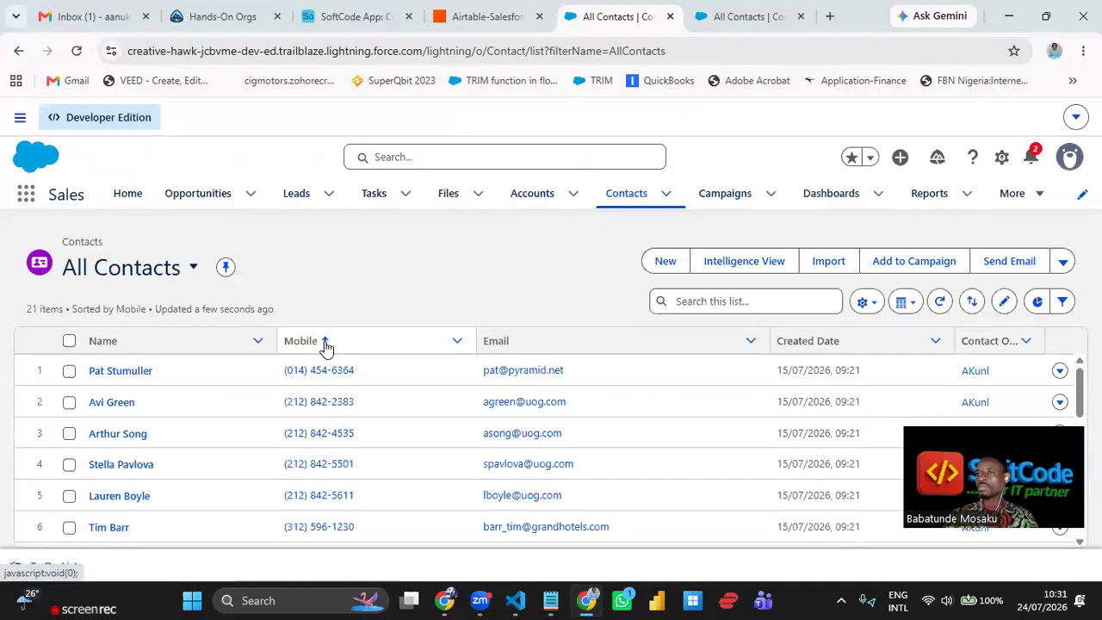
left_click(325, 343)
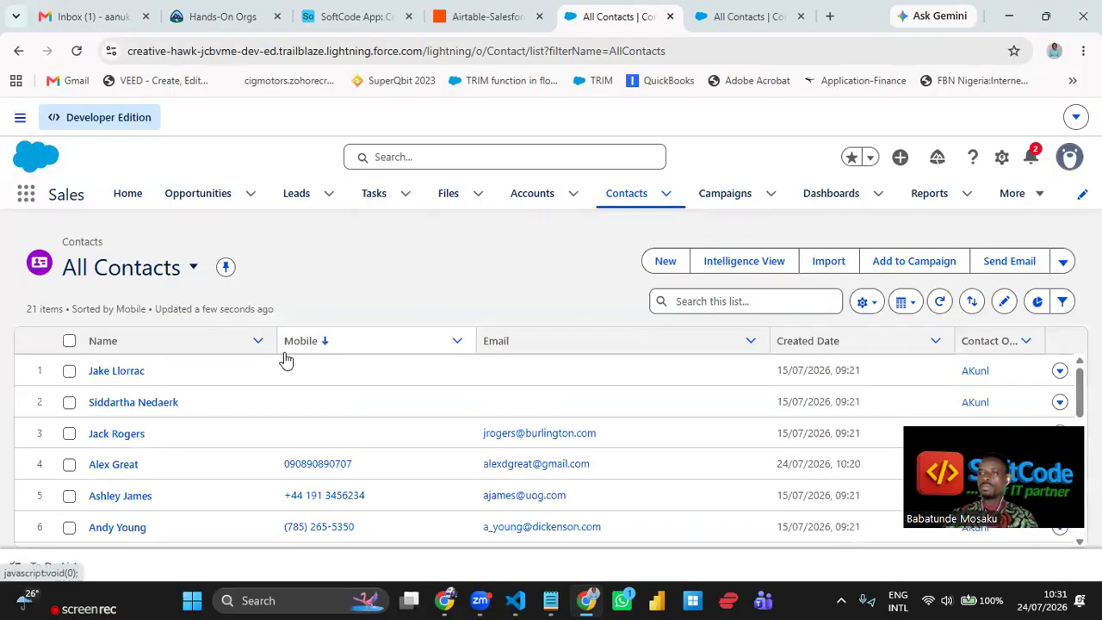
scroll(149, 387, "down", 2)
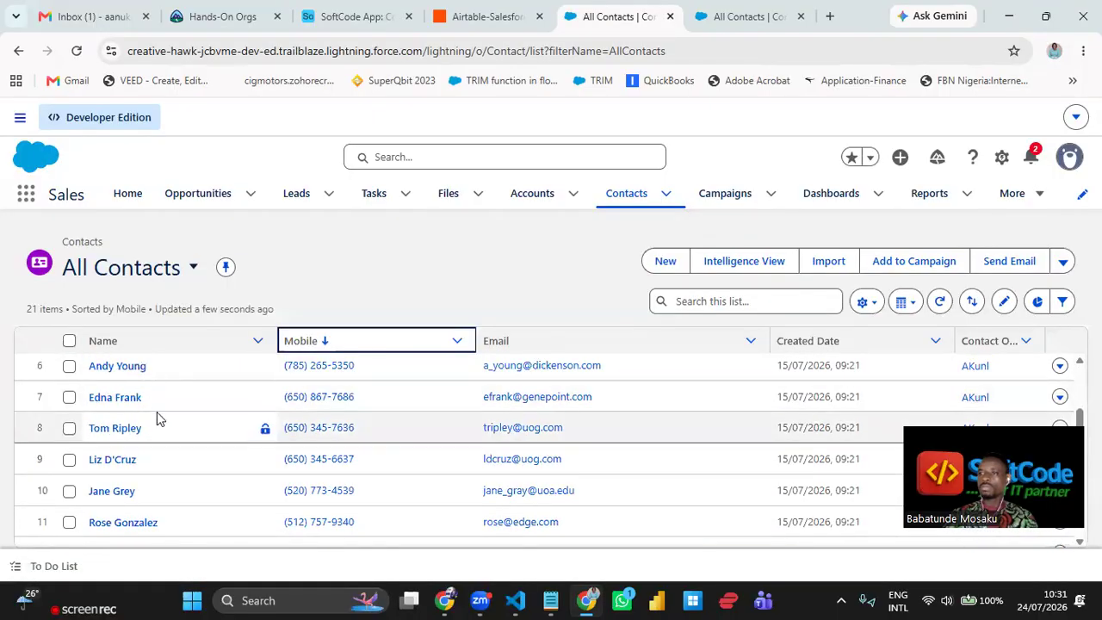
scroll(157, 419, "down", 4)
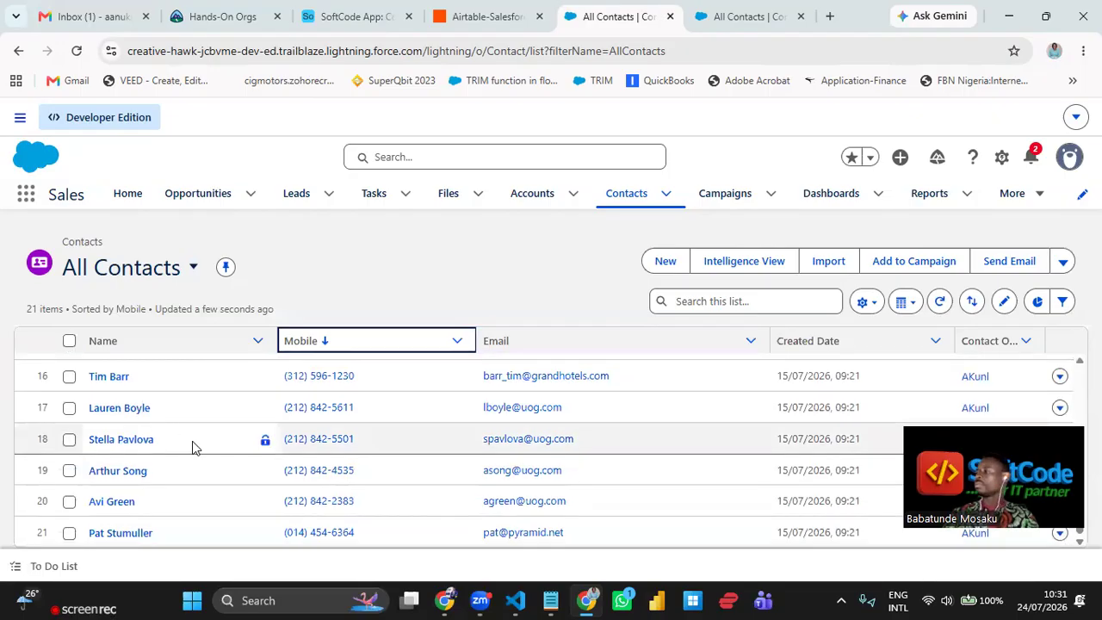
scroll(192, 445, "up", 6)
scroll(194, 443, "up", 2)
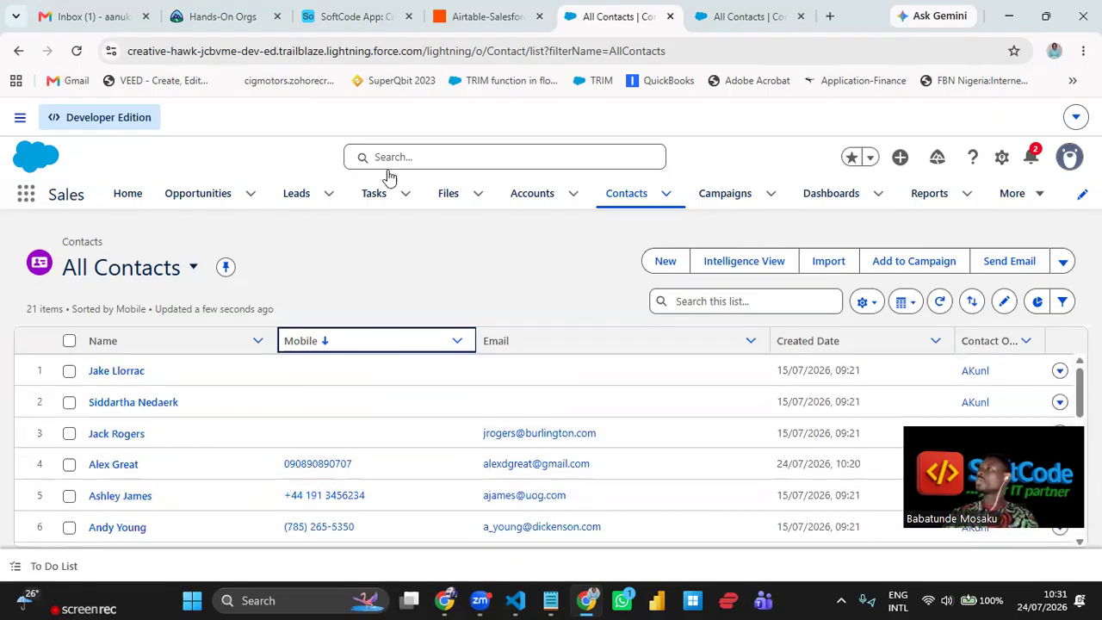
- Back in the Zap editor, dismiss the Copilot banner and delete the empty third action step
left_click(471, 24)
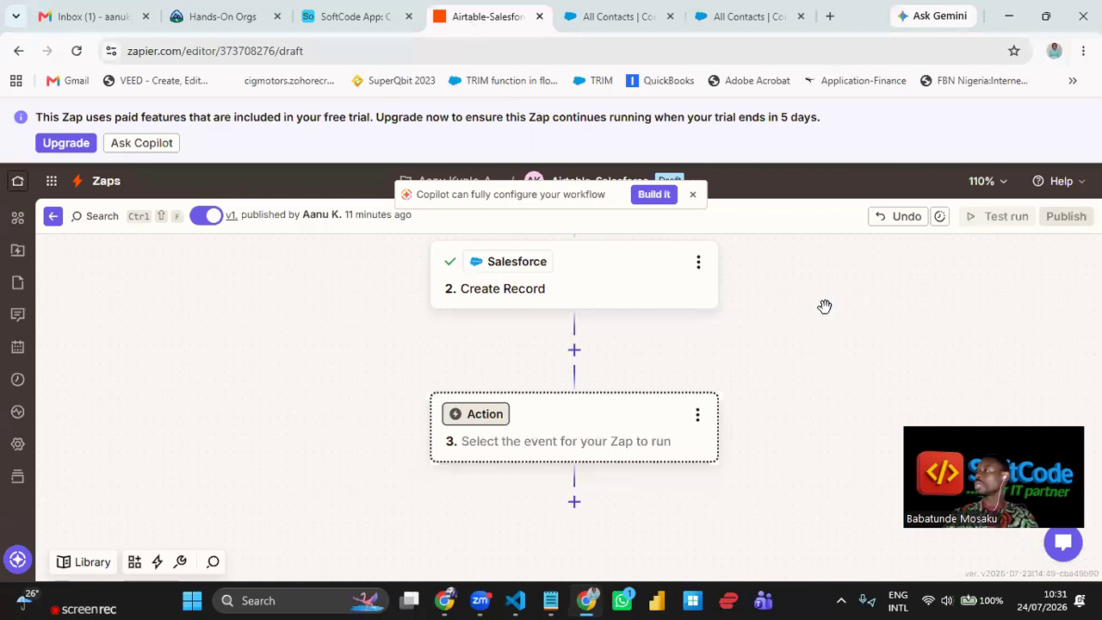
left_click(691, 197)
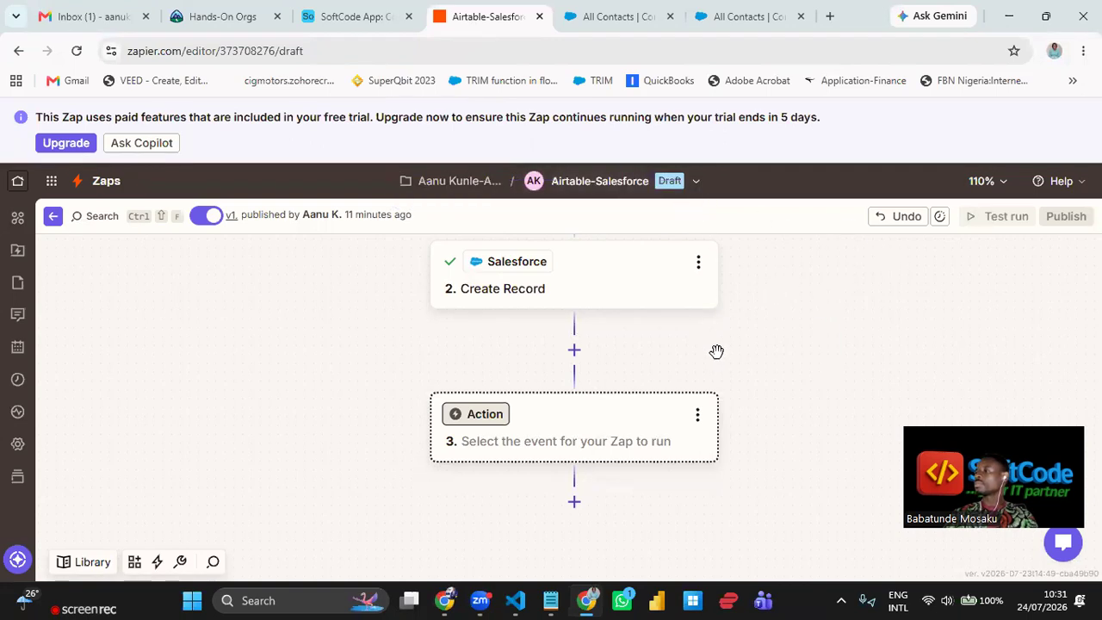
left_click_drag(717, 351, 721, 369)
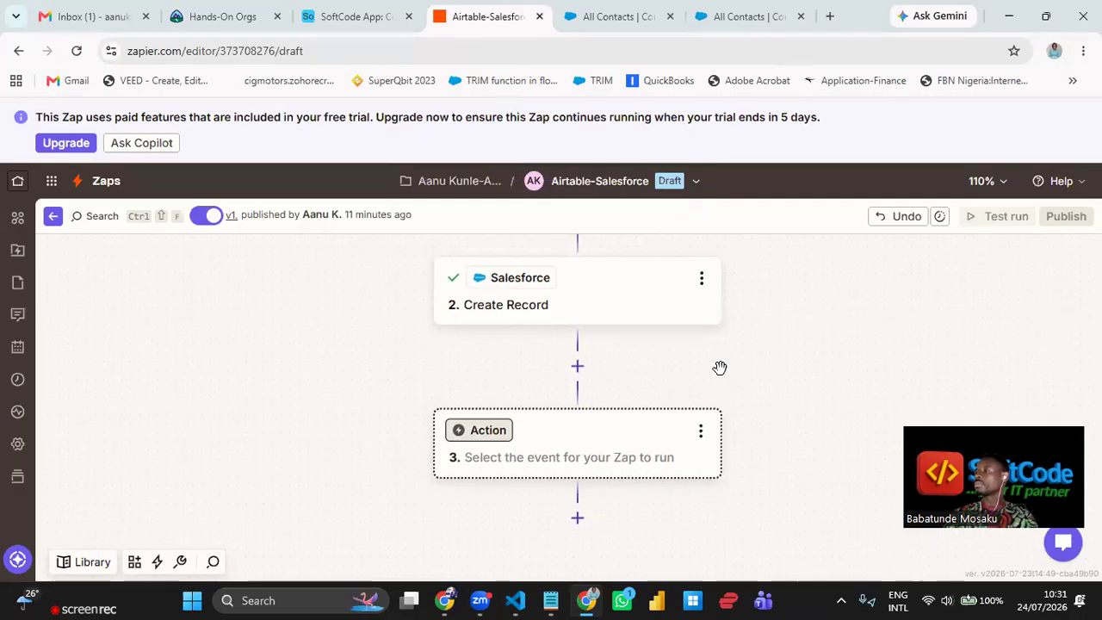
left_click(703, 433)
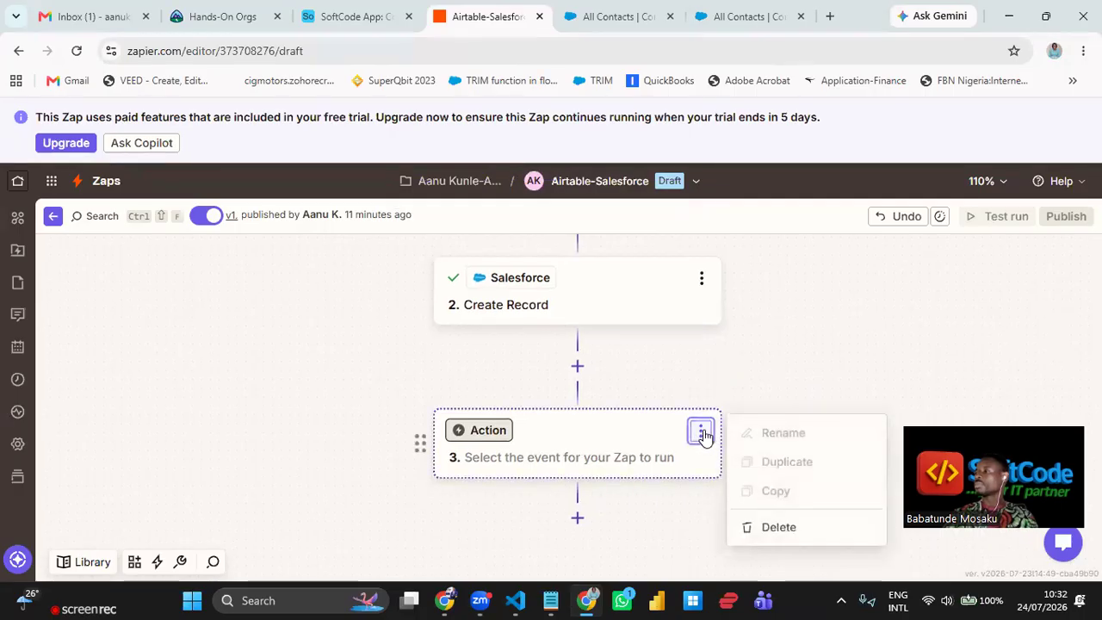
left_click(811, 536)
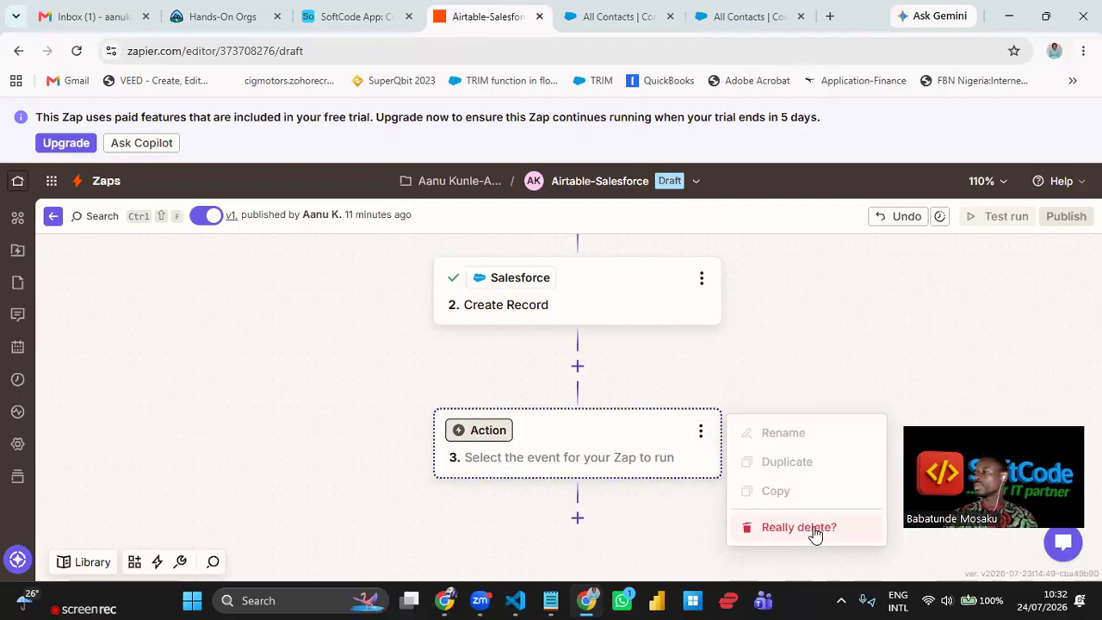
left_click(819, 525)
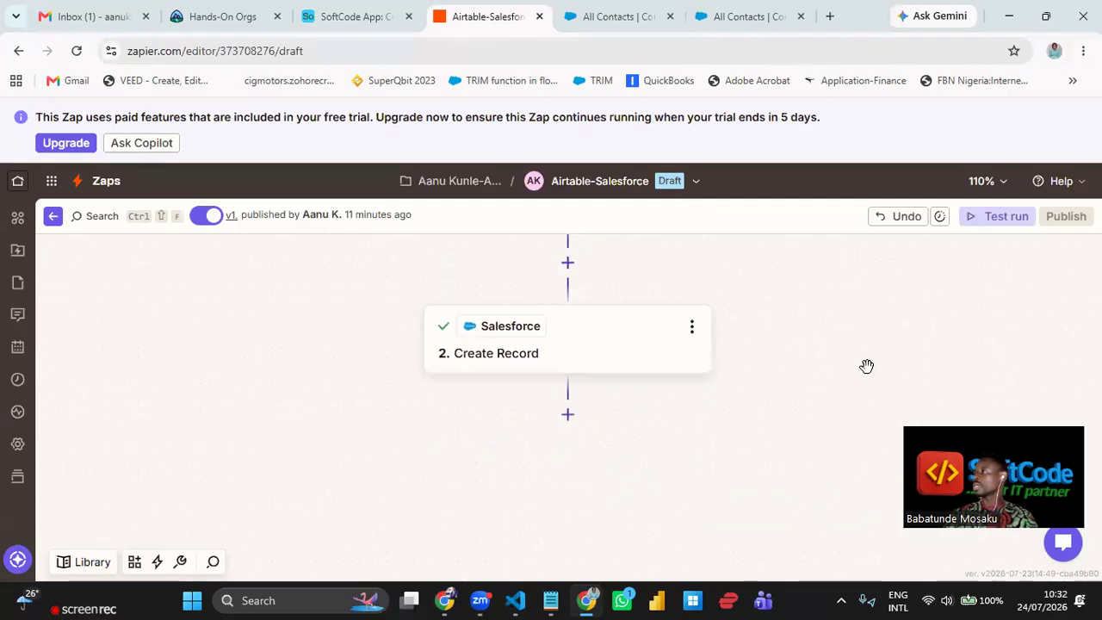
left_click(905, 218)
left_click(902, 221)
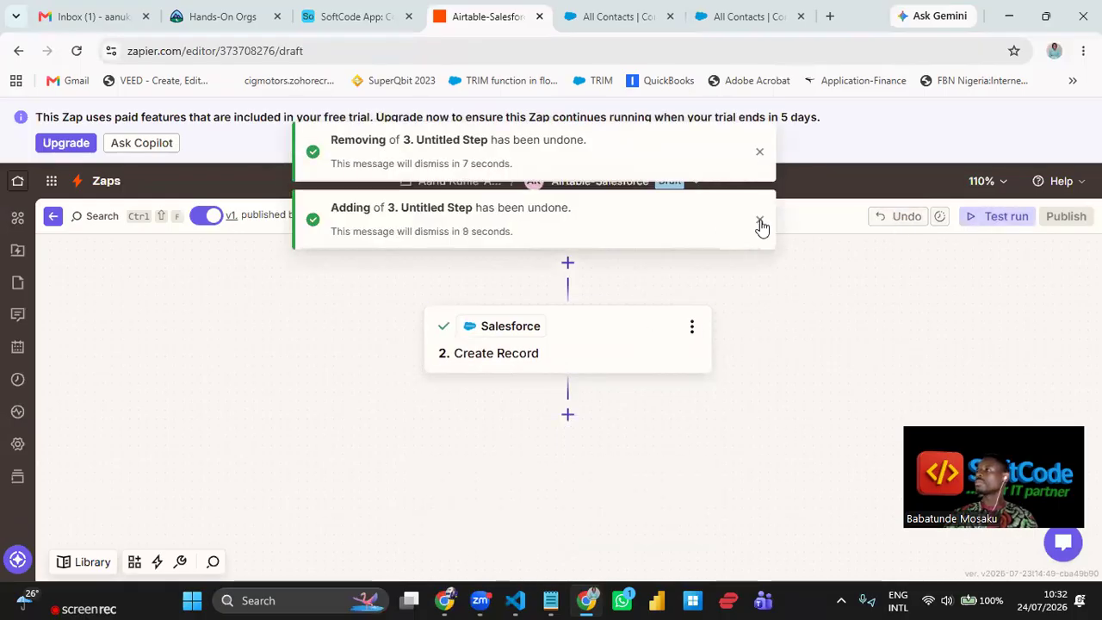
left_click(760, 220)
left_click(761, 153)
- Check the Salesforce Create Record step, then bring up the Test Zap panel listing Records A, B and C
left_click(675, 351)
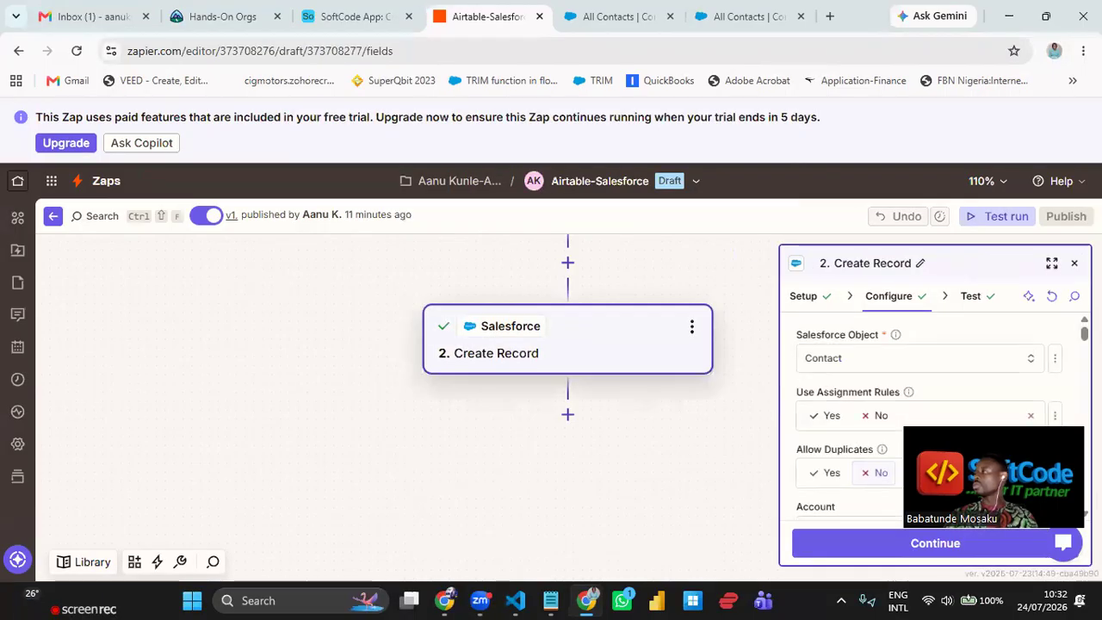
left_click(1074, 263)
left_click_drag(764, 291, 775, 379)
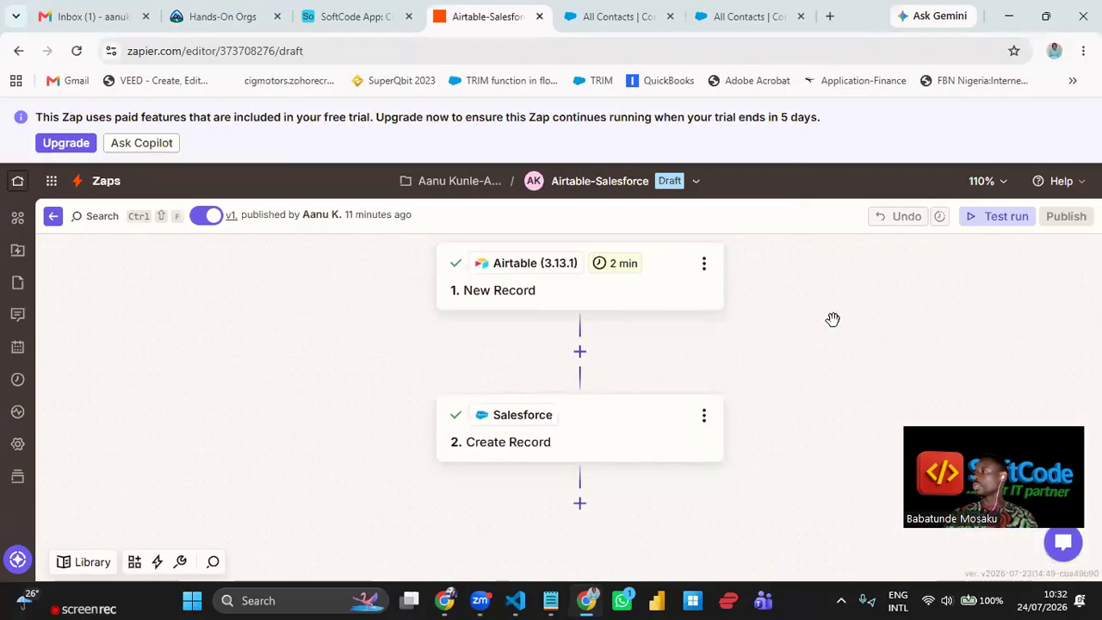
left_click_drag(824, 346, 824, 384)
left_click_drag(785, 330, 776, 345)
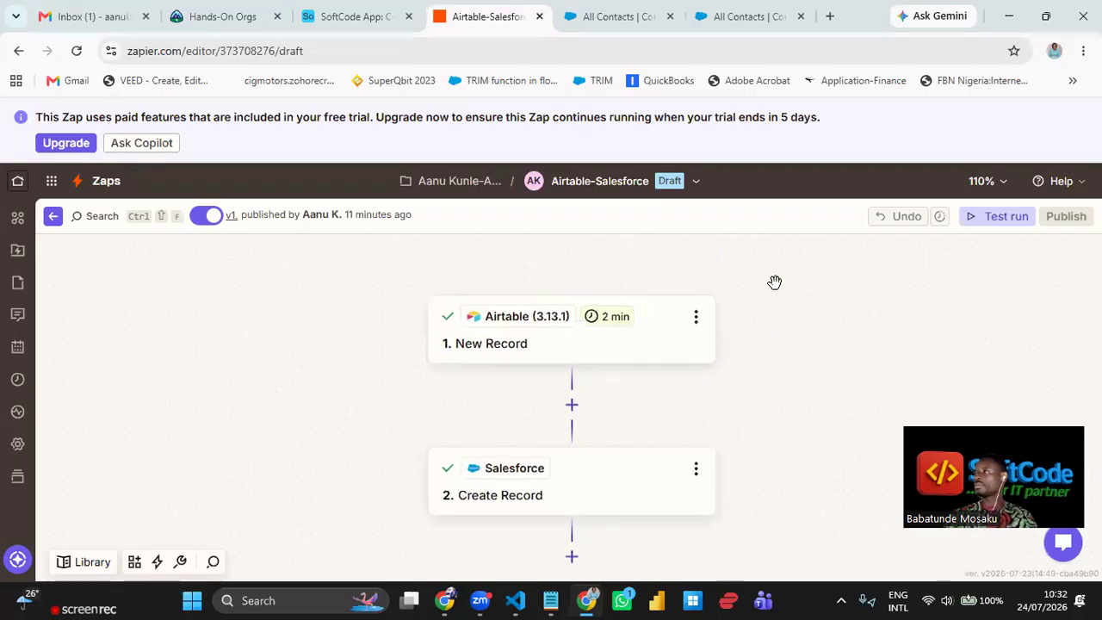
left_click(997, 217)
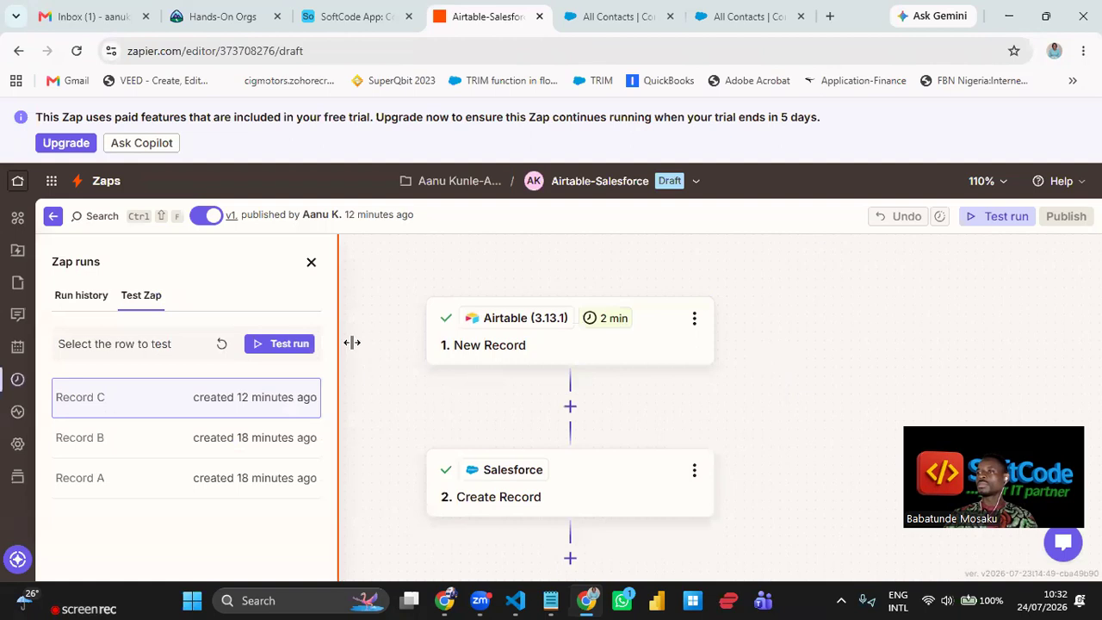
- Test the Zap with Record C and inspect Salesforce's output: Last Name Great, First Name Alex
left_click(287, 348)
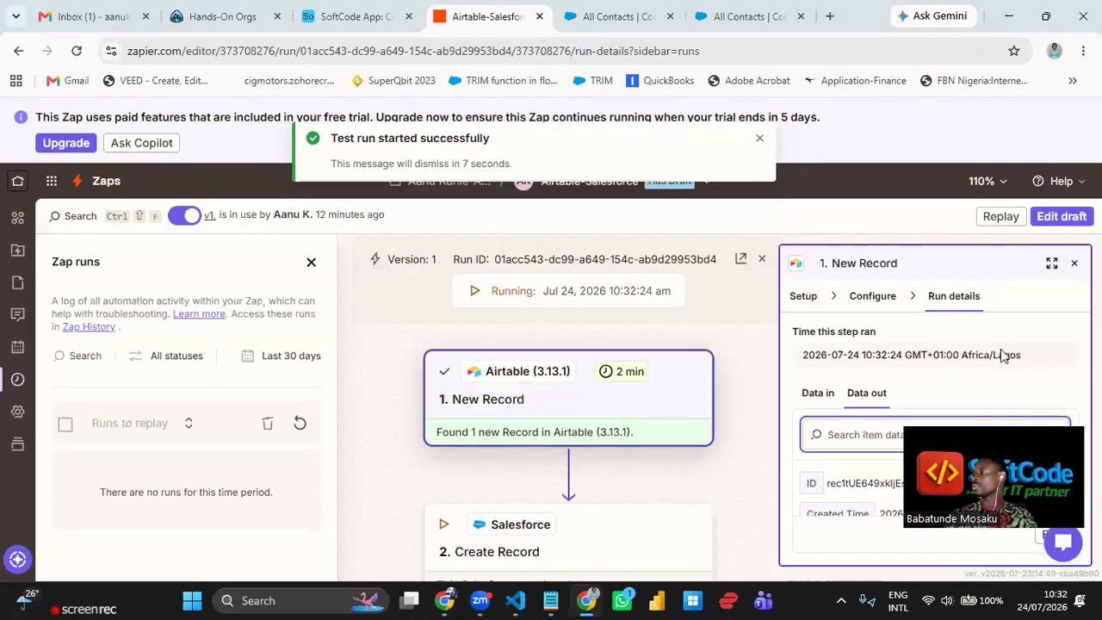
left_click(312, 263)
left_click_drag(699, 402, 669, 349)
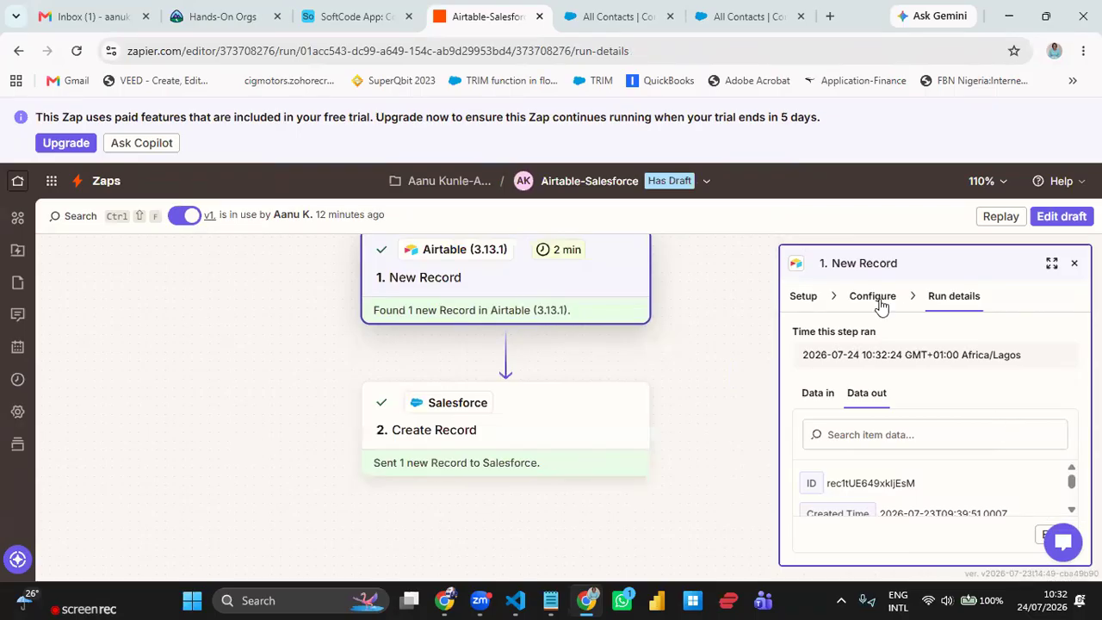
left_click(577, 421)
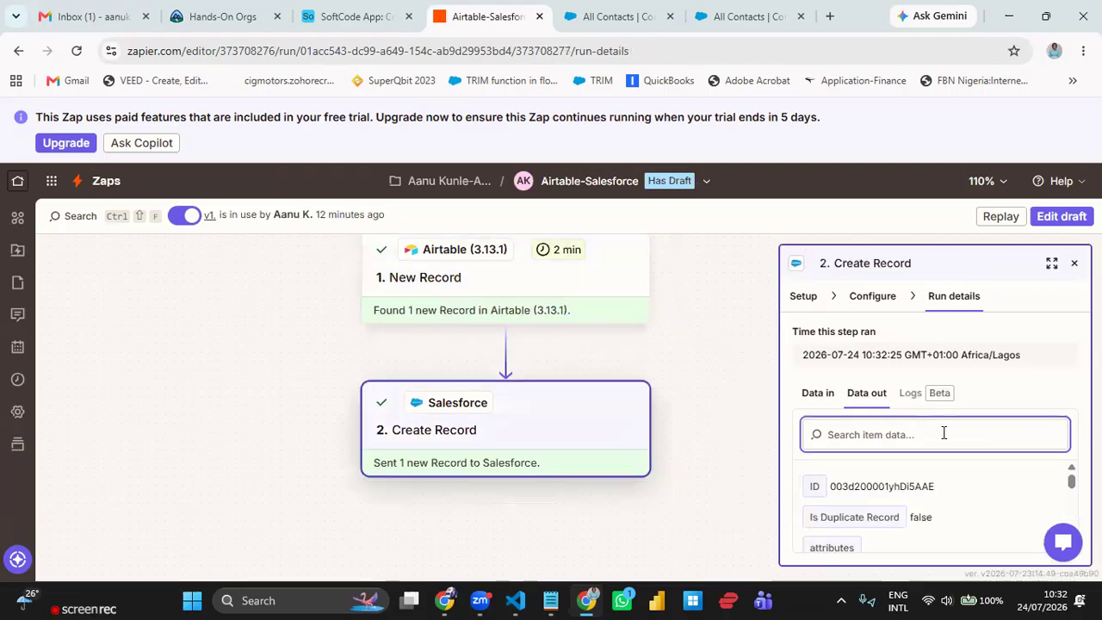
scroll(944, 494, "down", 2)
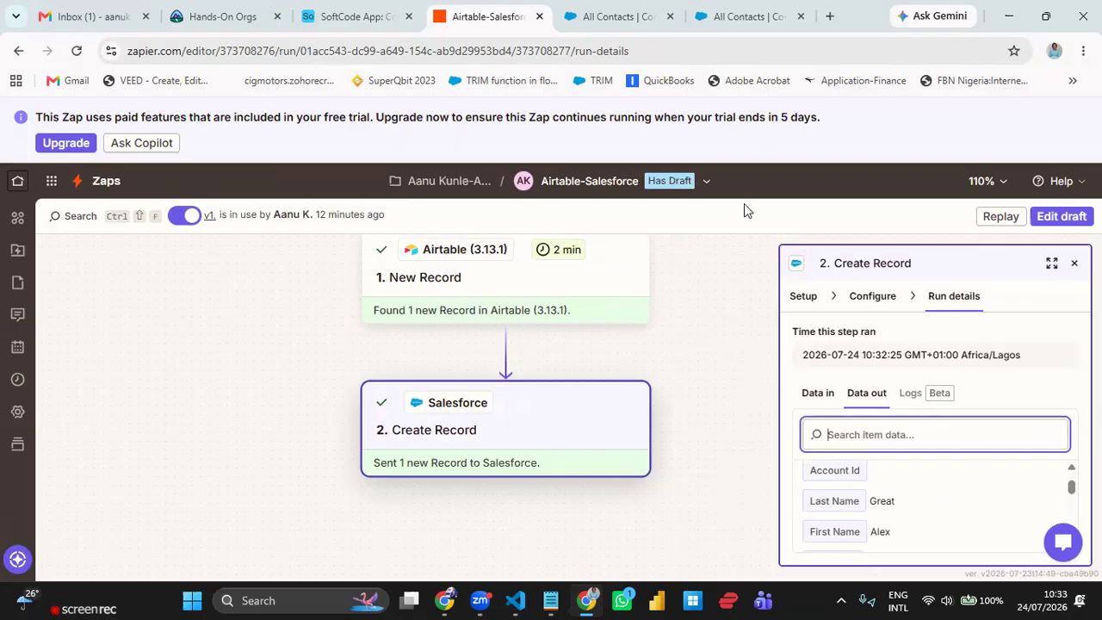
- Start deleting the Zap from its name dropdown, then cancel so it stays
left_click(670, 183)
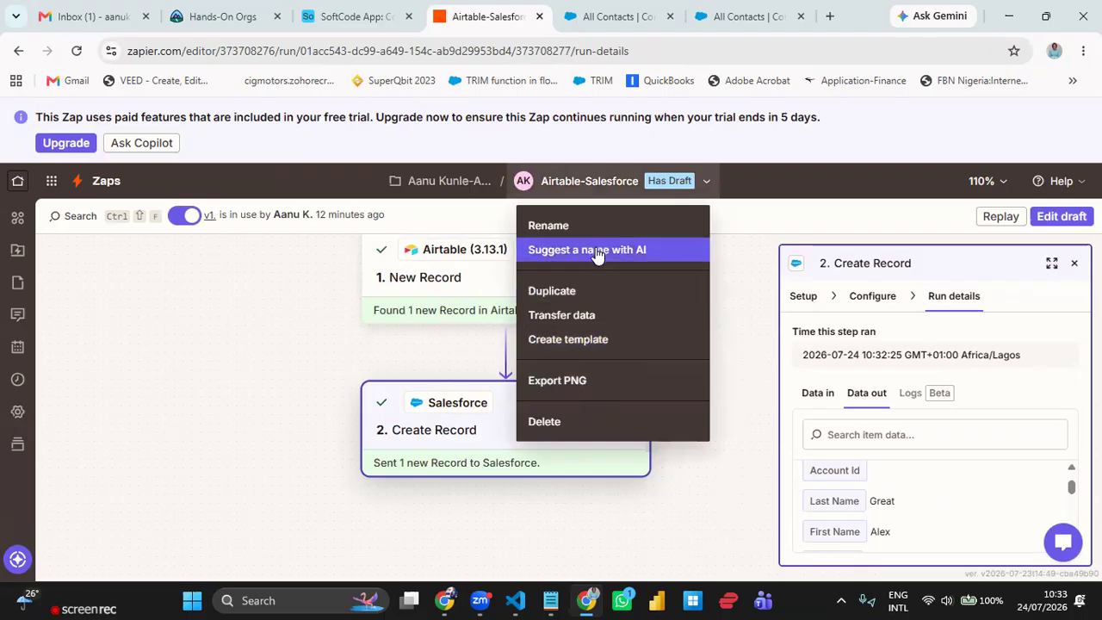
left_click(592, 421)
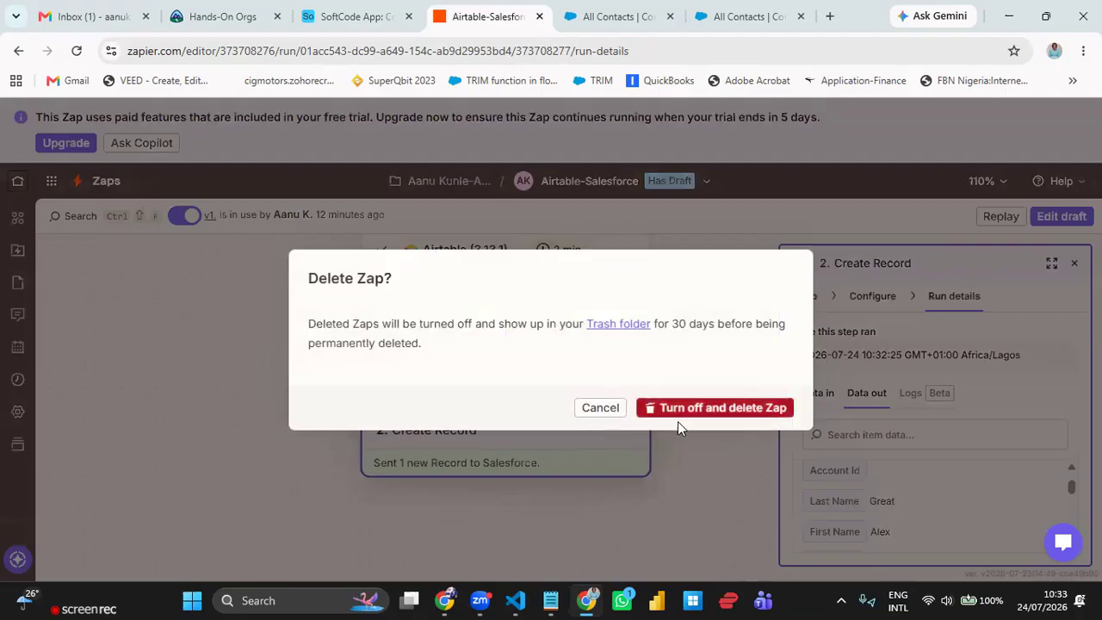
left_click(605, 409)
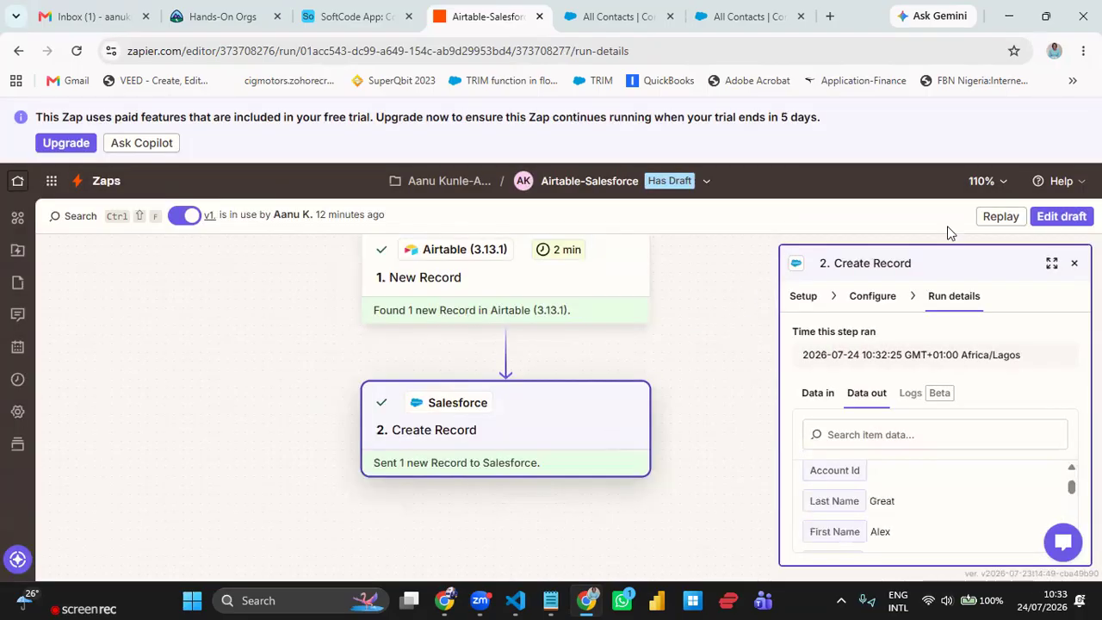
left_click(706, 182)
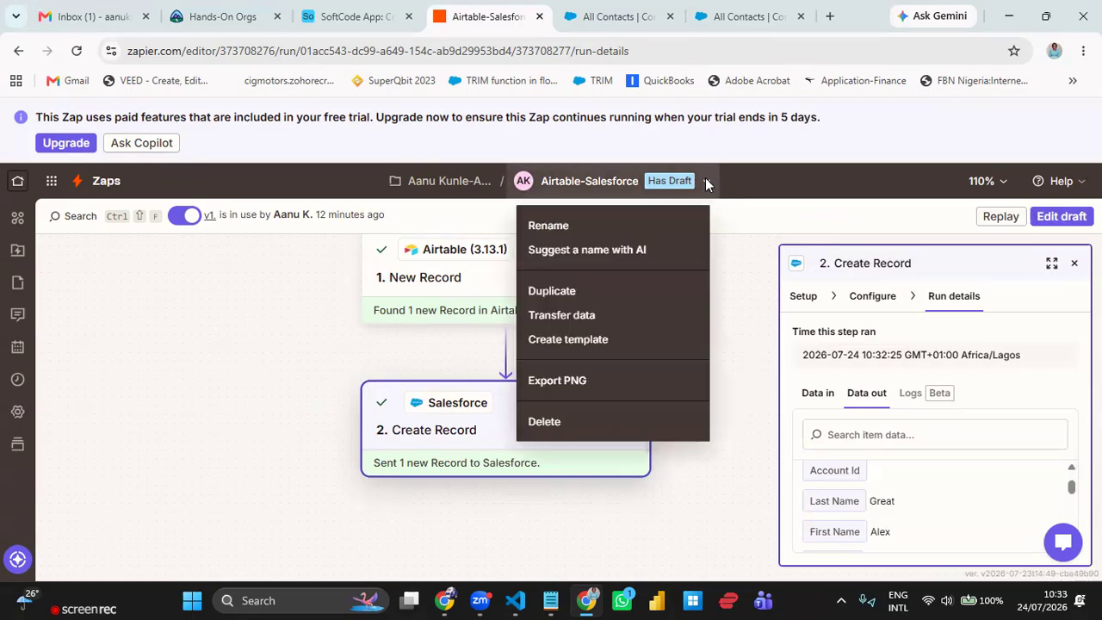
left_click(676, 184)
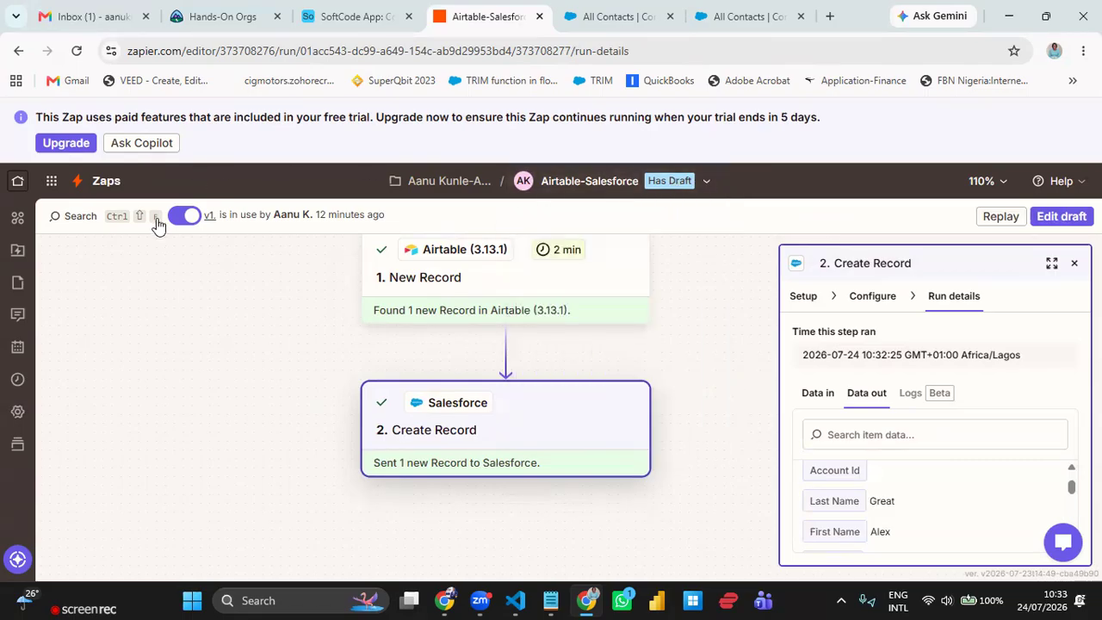
- Turn the Zap off and back on, leaving the Airtable New Record run details displayed
left_click(189, 217)
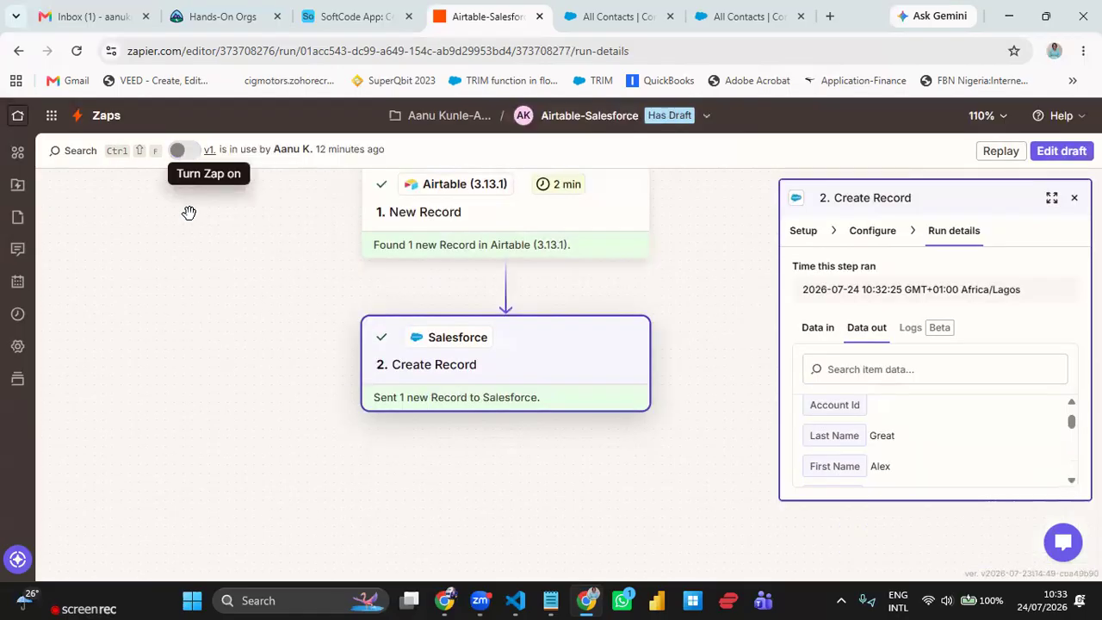
left_click(179, 151)
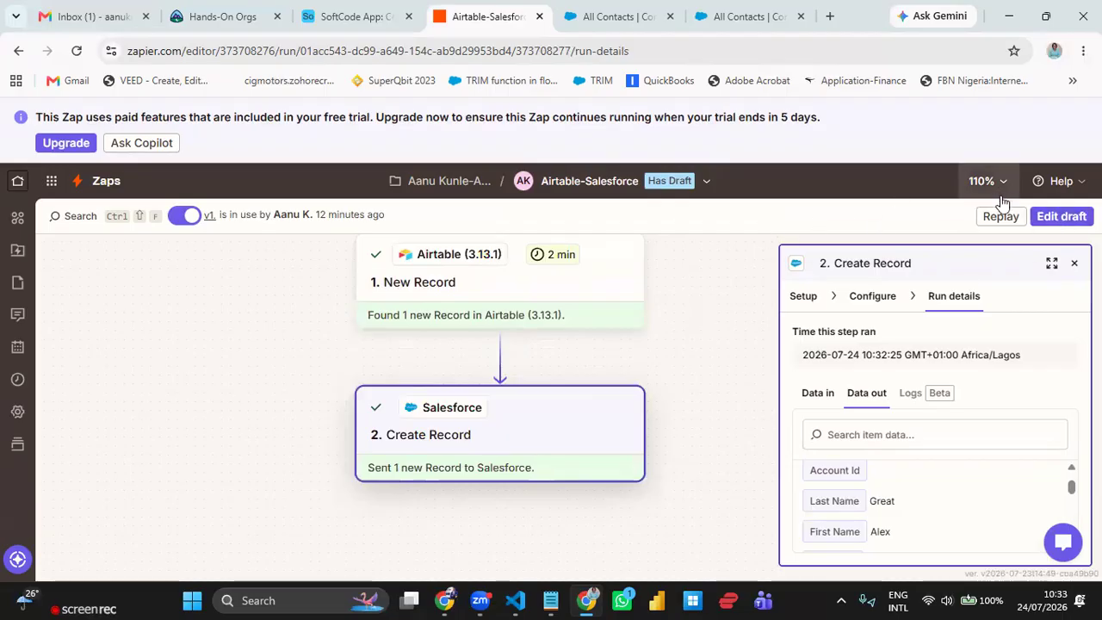
left_click(73, 50)
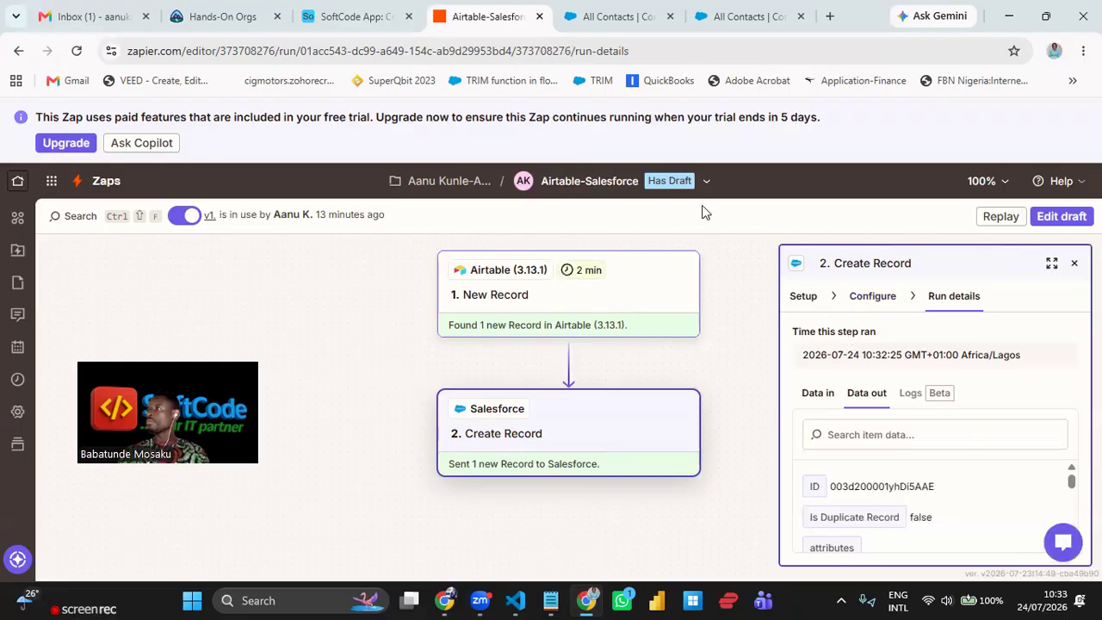
left_click(706, 183)
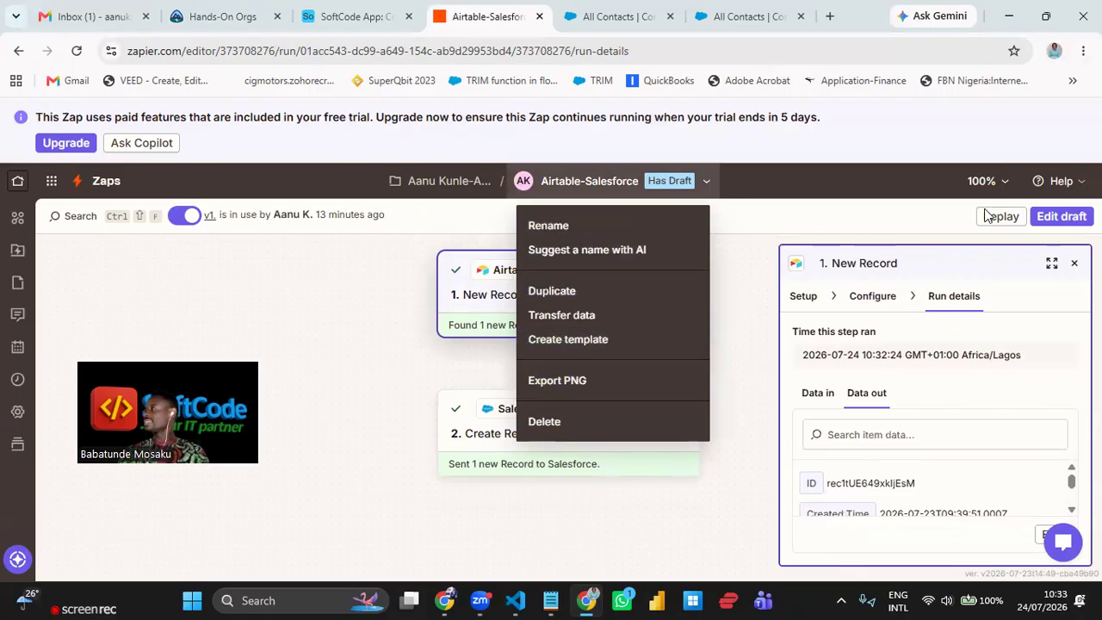
left_click(1056, 222)
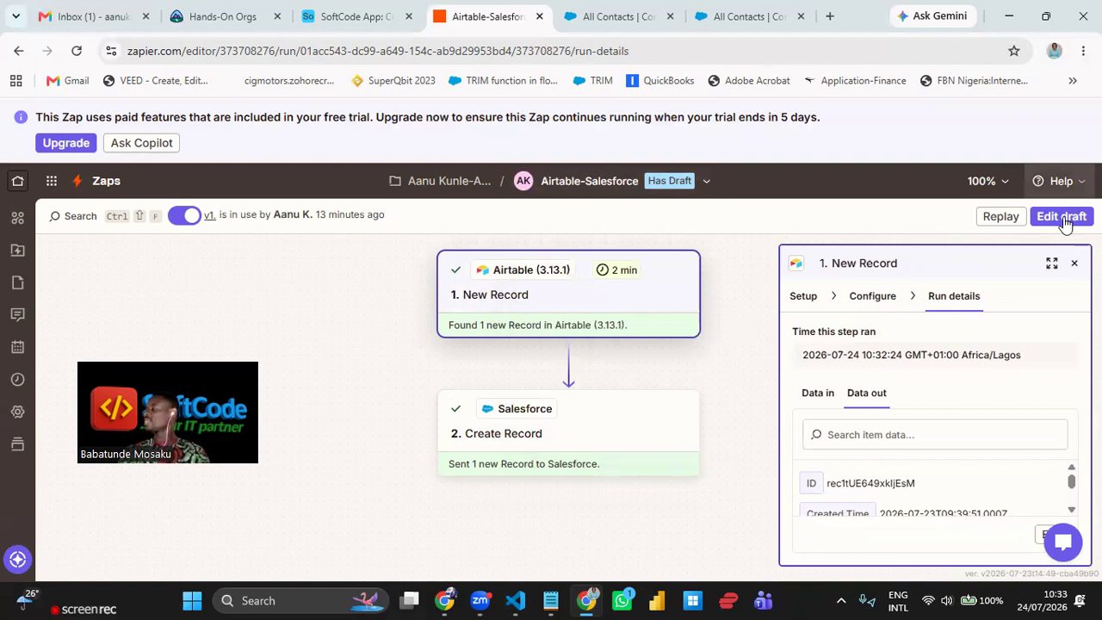
- Open the Zap as an editable draft and continue the Airtable trigger with Record C
left_click(1059, 220)
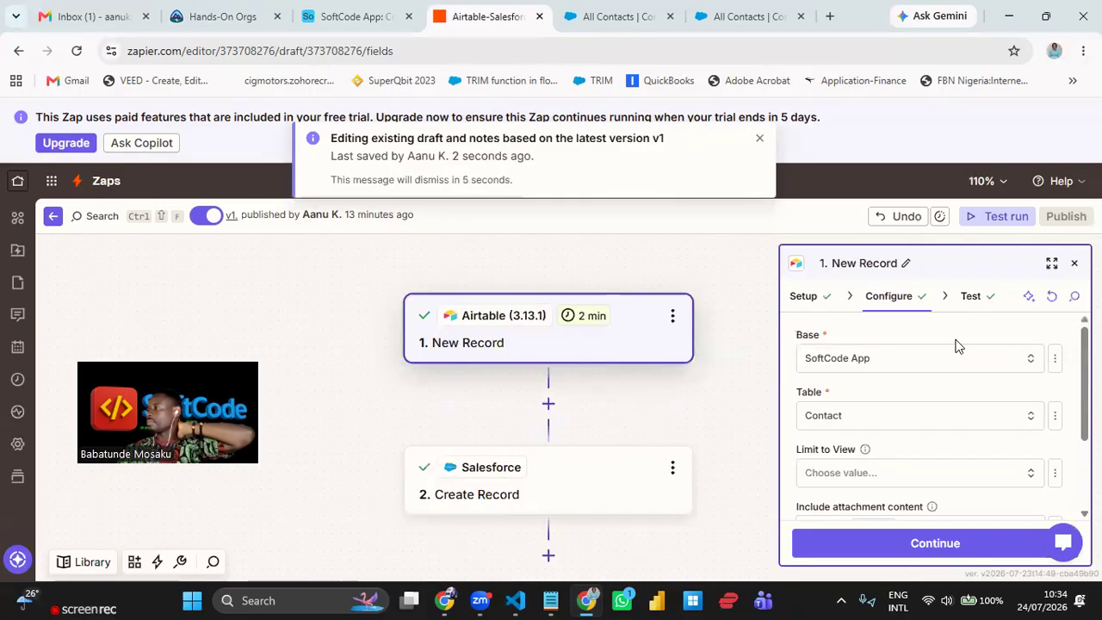
scroll(954, 366, "down", 3)
scroll(949, 402, "up", 2)
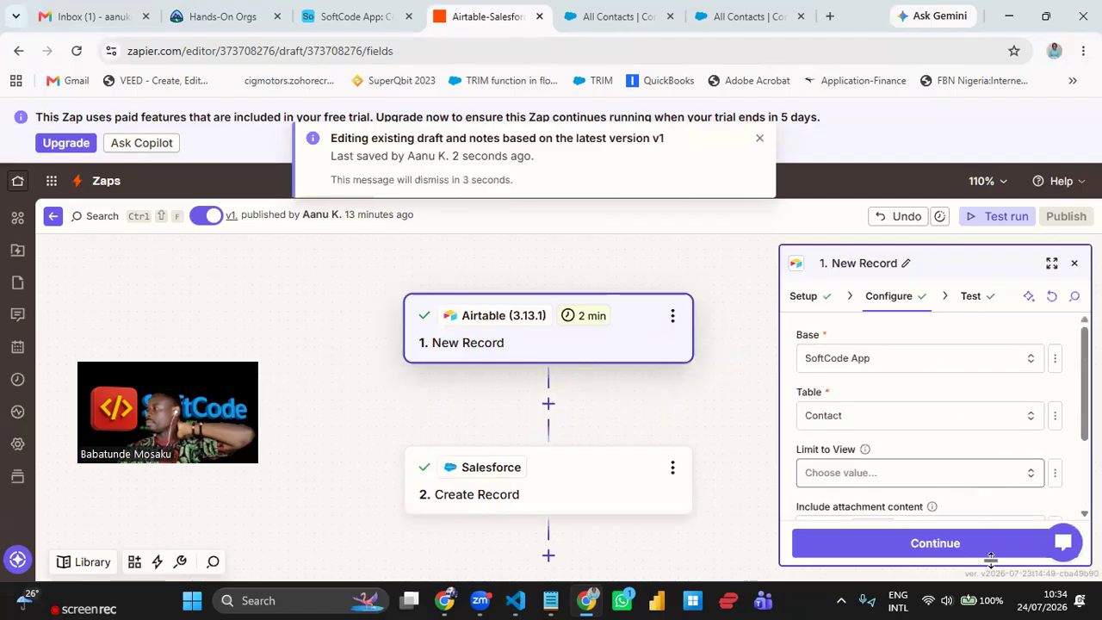
left_click(997, 551)
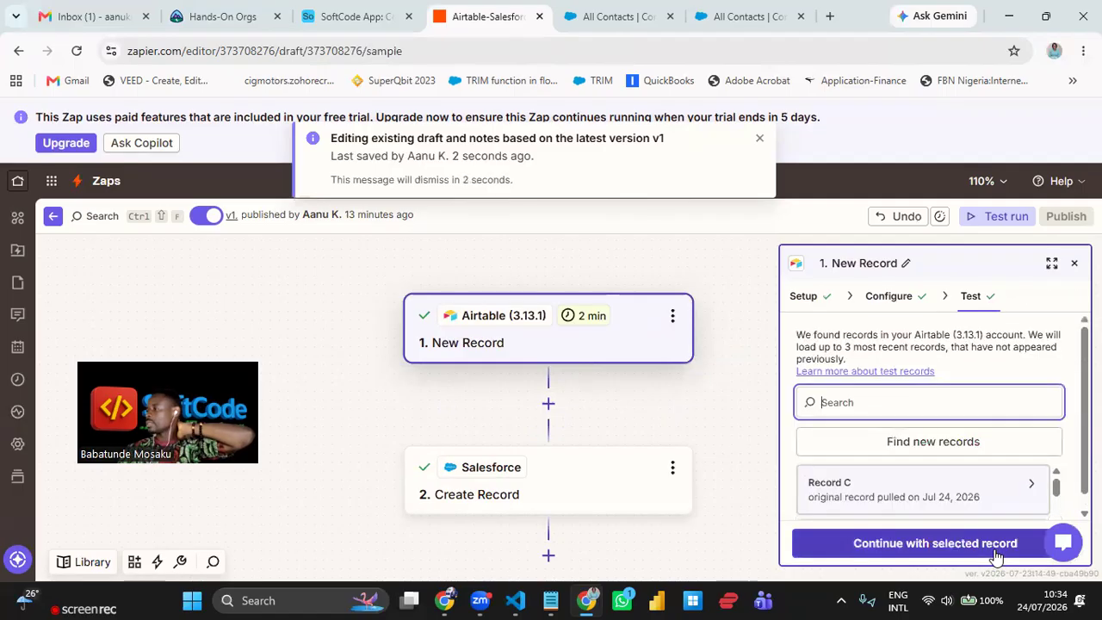
left_click(996, 551)
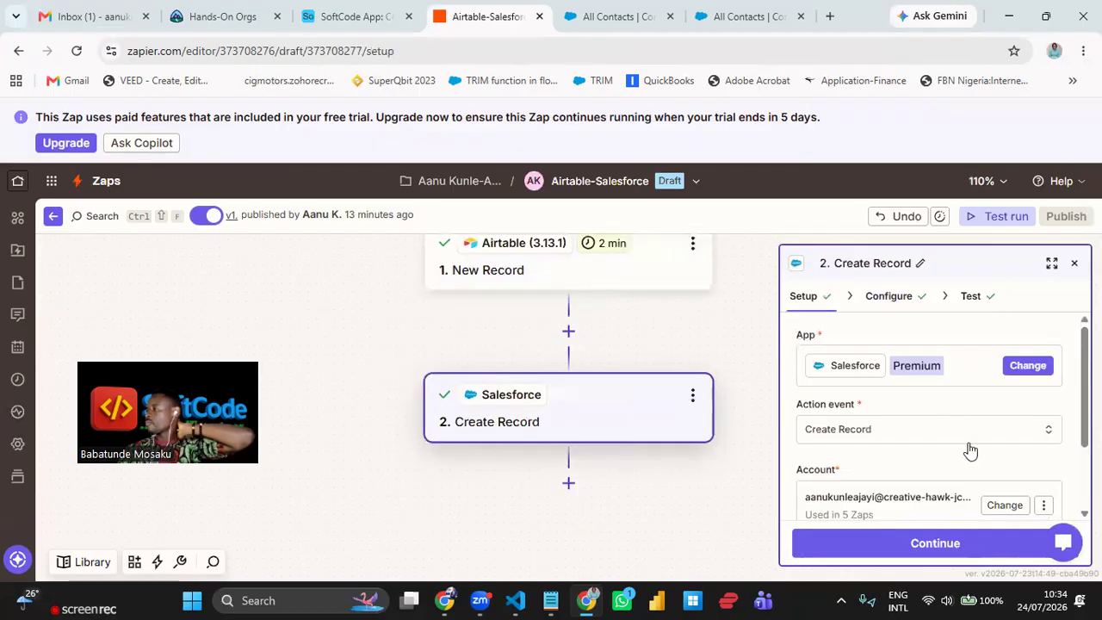
- Change the Salesforce action event to Create Contact, found by searching 'create conta'
left_click(920, 435)
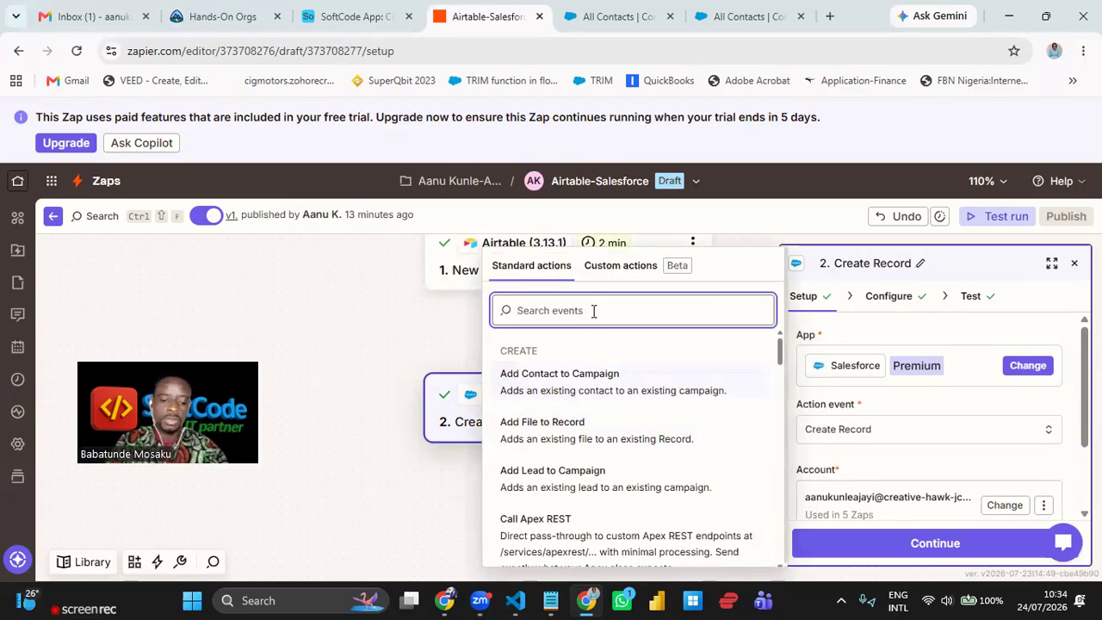
type("create")
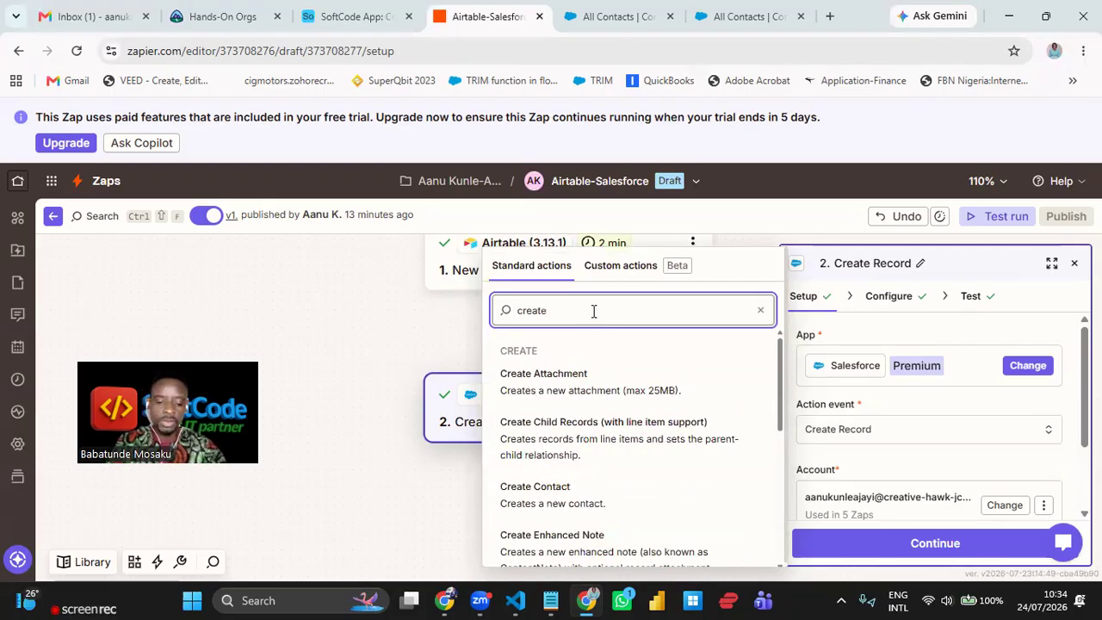
type(" conta")
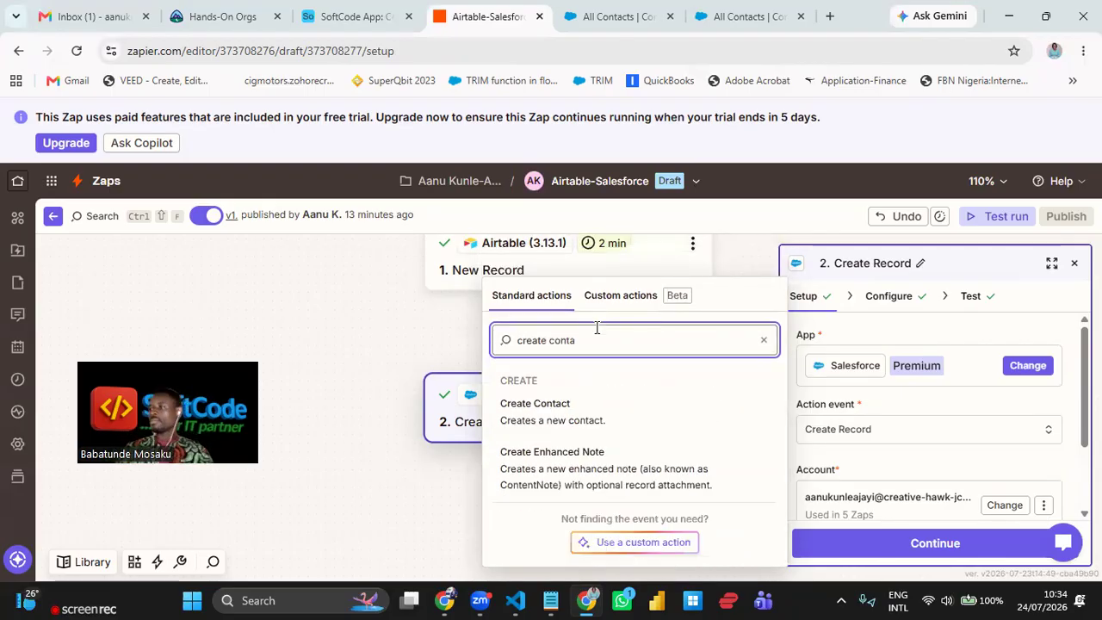
left_click(580, 411)
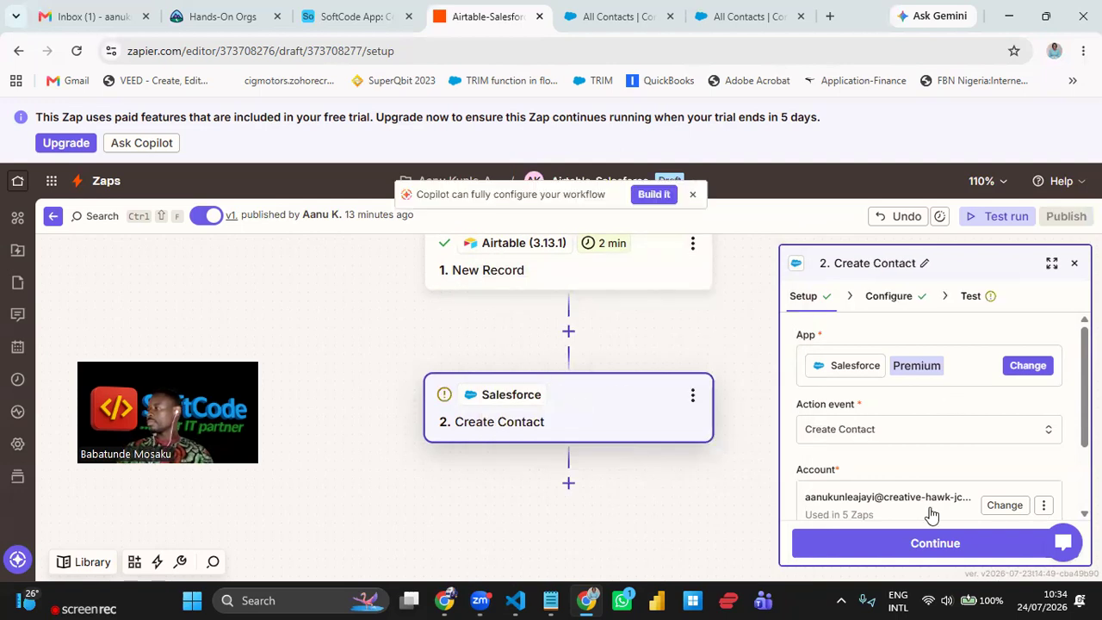
left_click(962, 554)
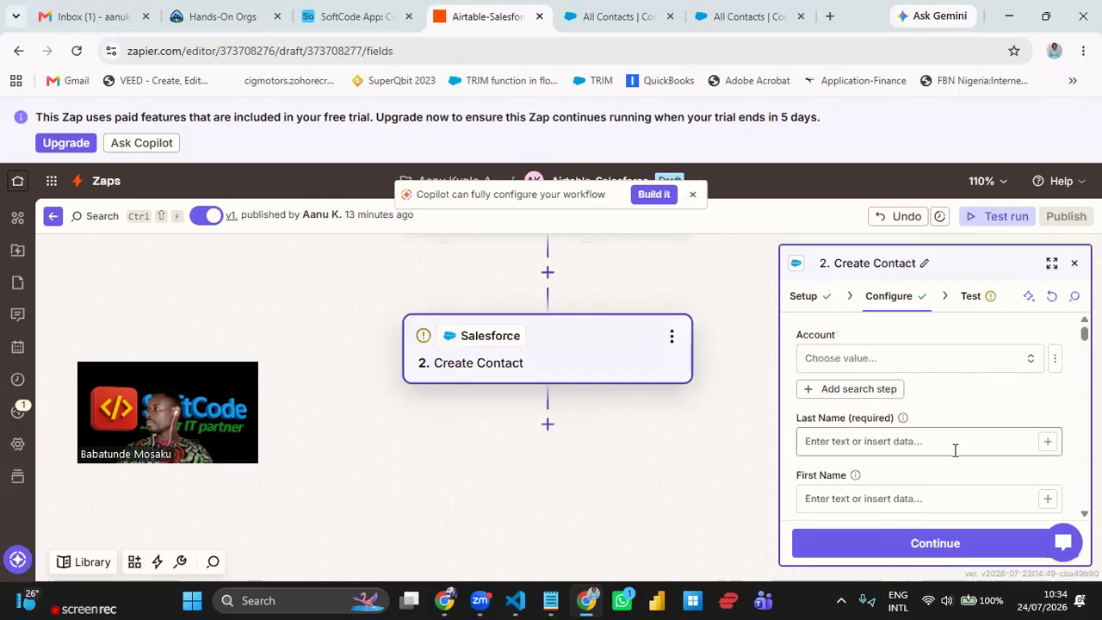
- Browse the Airtable data available for Last Name without inserting anything
left_click(1048, 442)
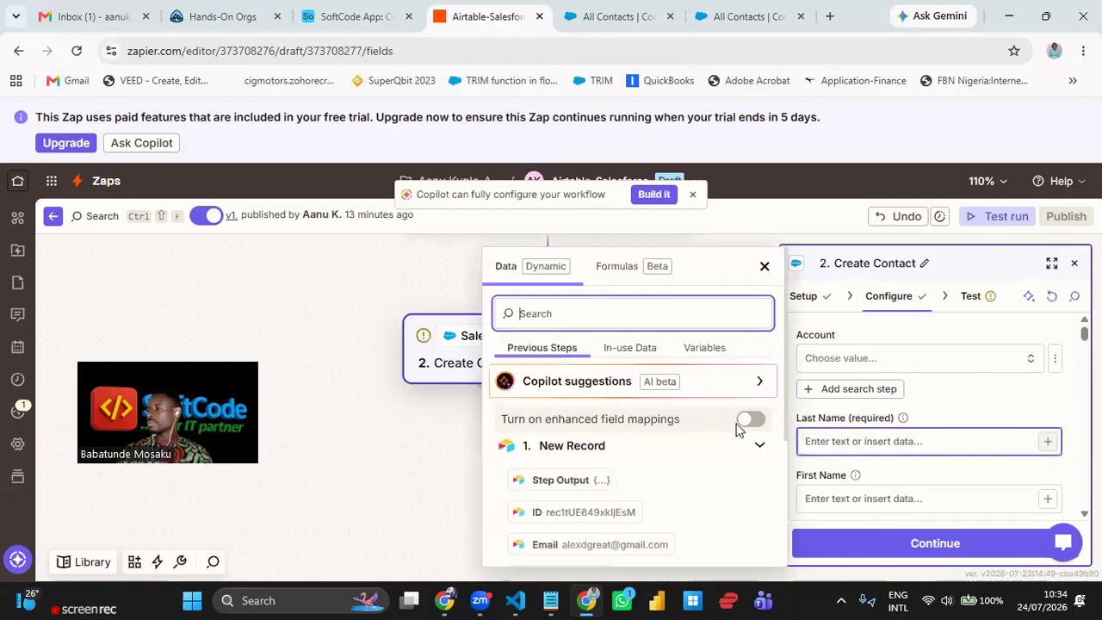
scroll(719, 440, "down", 2)
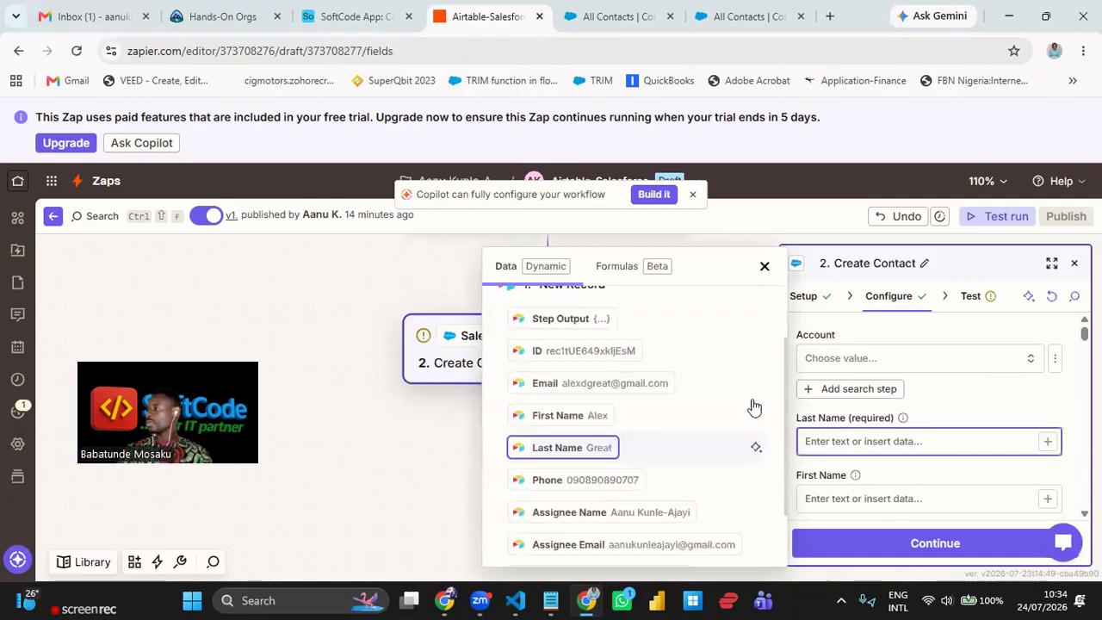
left_click(763, 270)
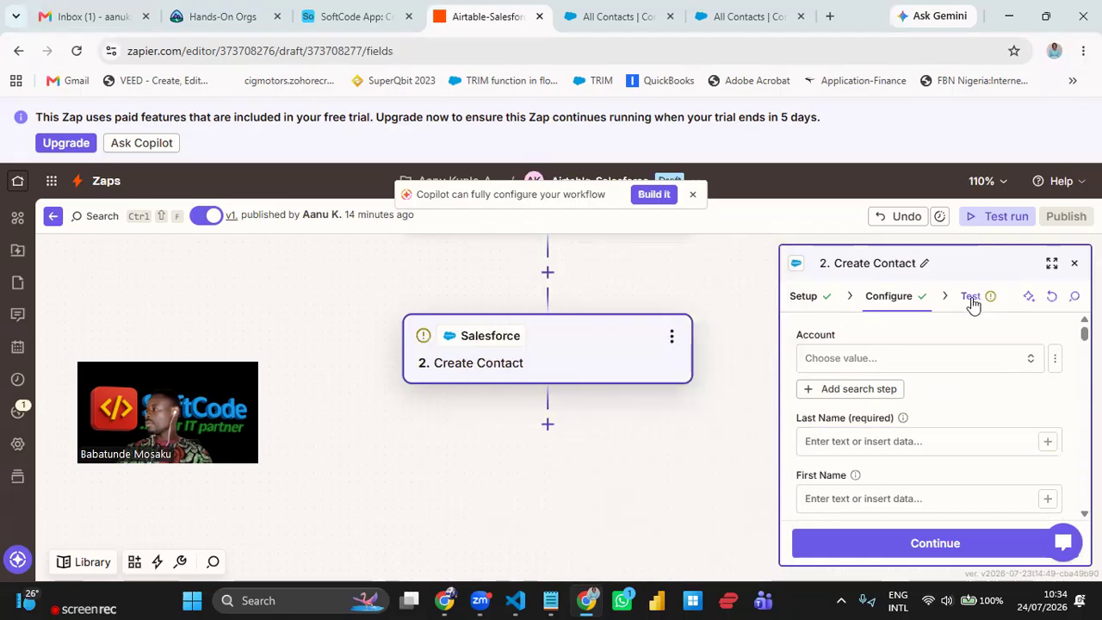
- Glance at the Create Contact Test tab, then bring up the Salesforce account's connection options
left_click(970, 301)
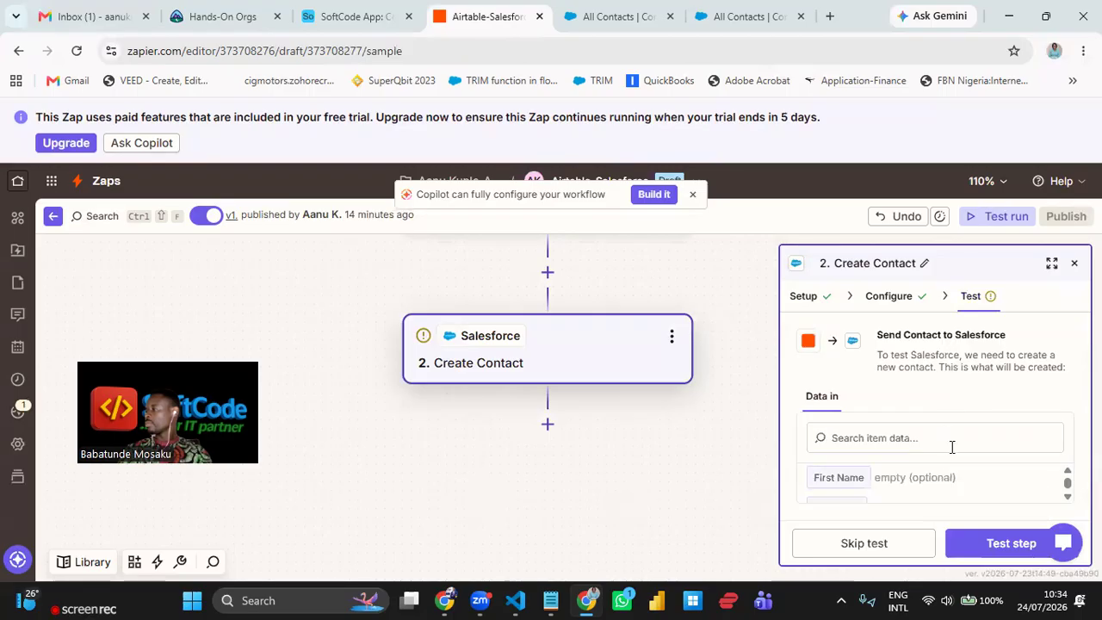
left_click(892, 296)
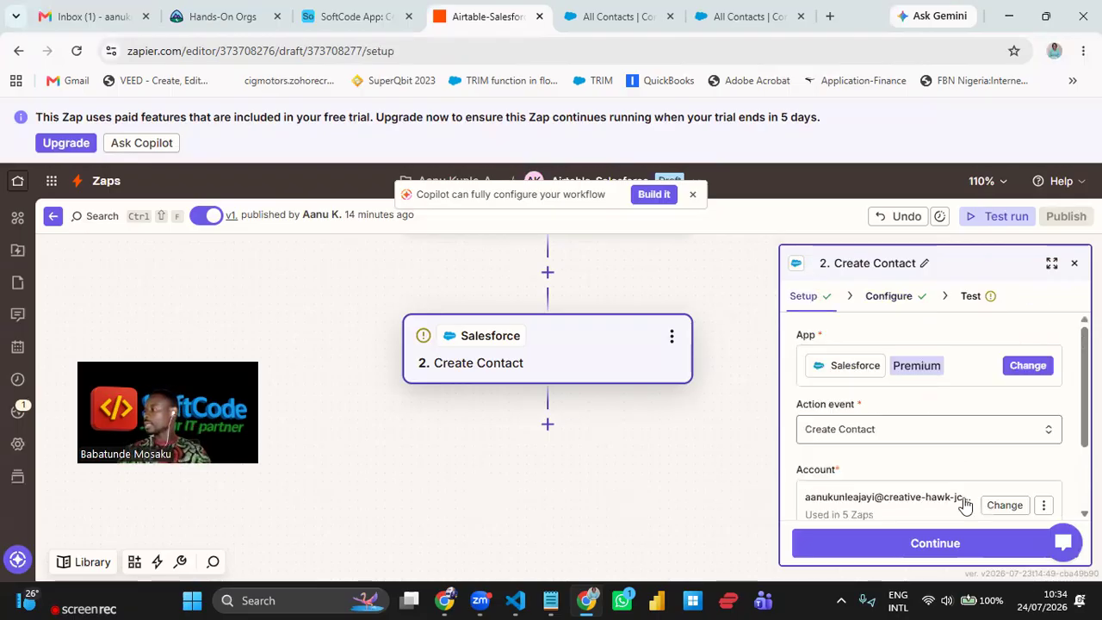
scroll(1048, 416, "down", 1)
left_click(1044, 406)
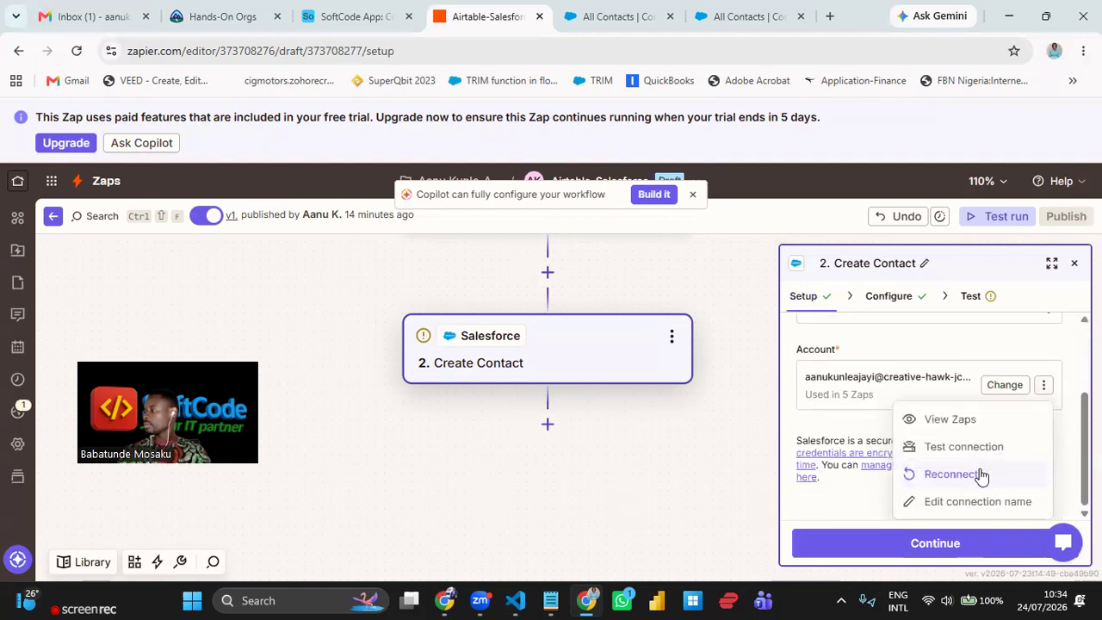
- Reconnect the Salesforce account to the production environment with its existing credentials
left_click(950, 473)
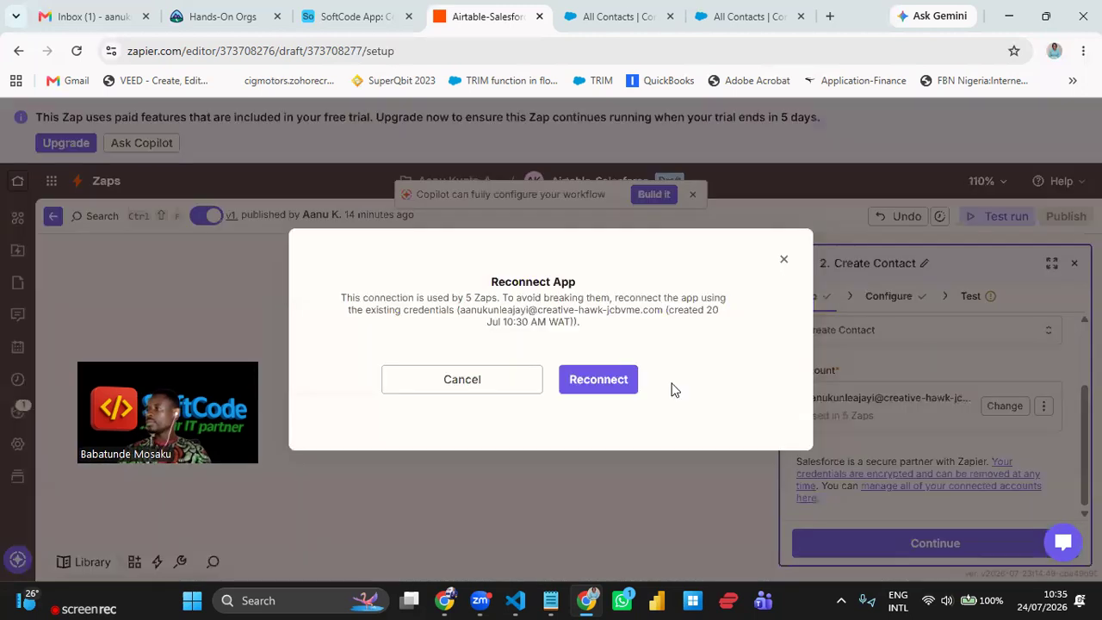
left_click(615, 386)
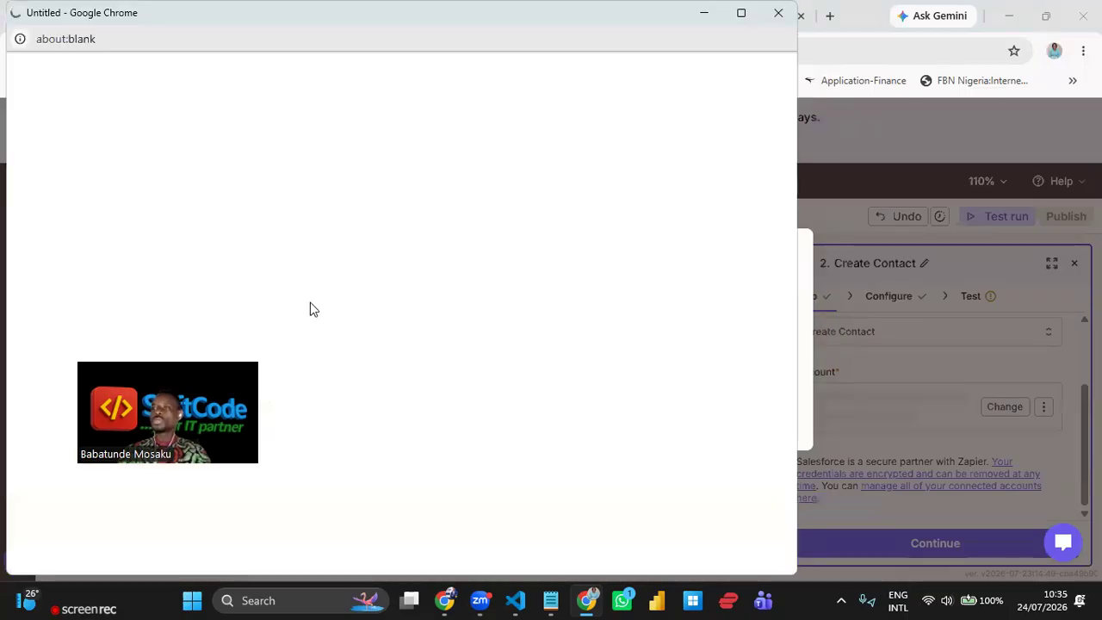
left_click(424, 317)
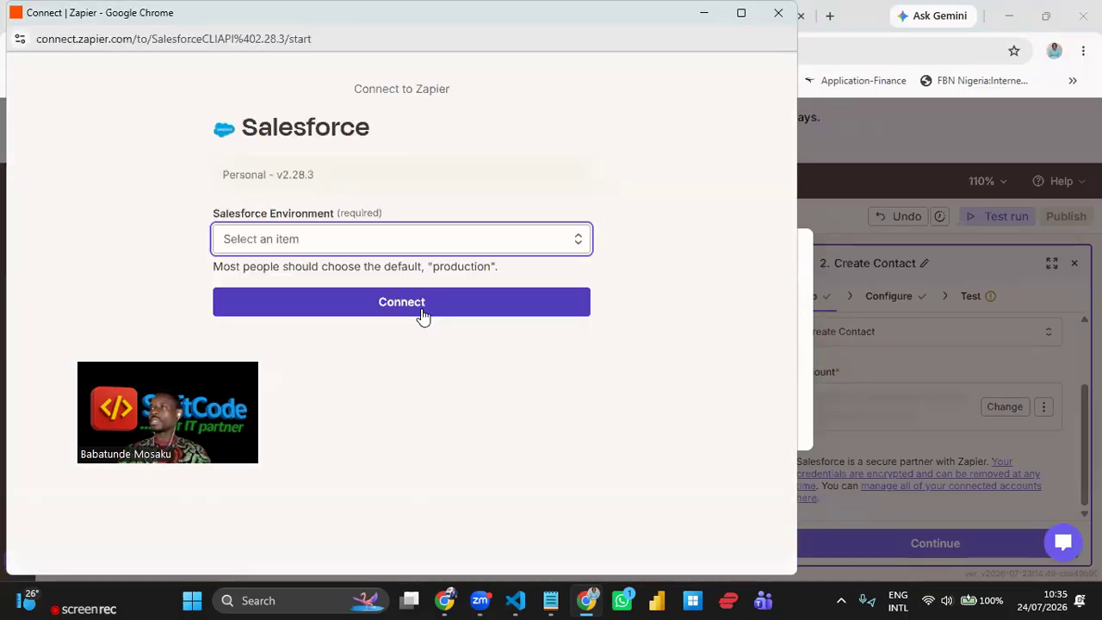
left_click(422, 240)
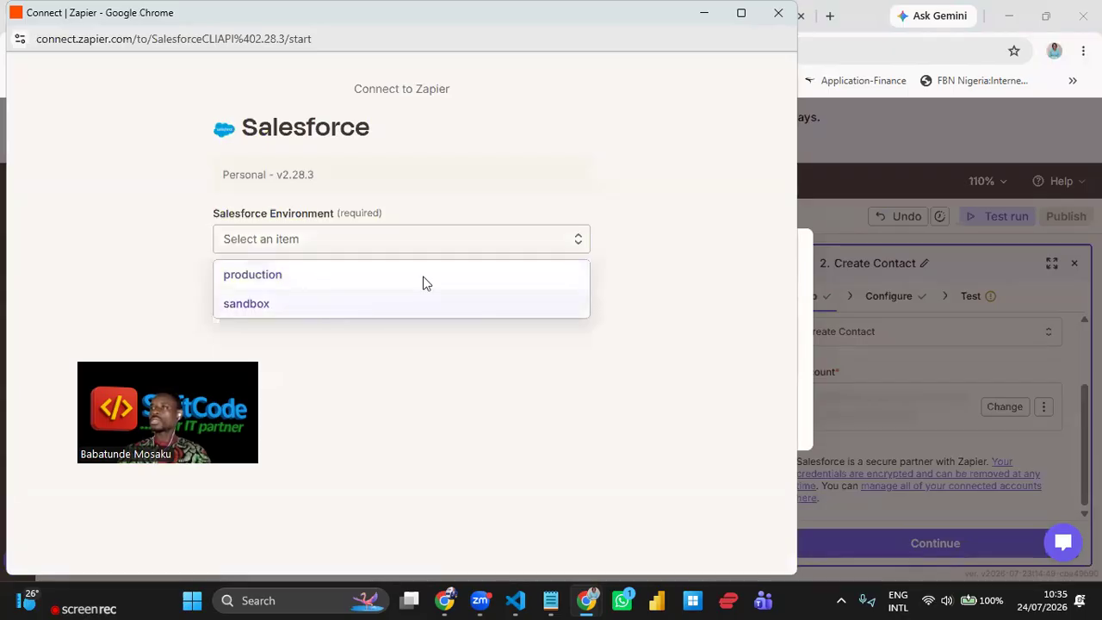
left_click(457, 288)
left_click(459, 295)
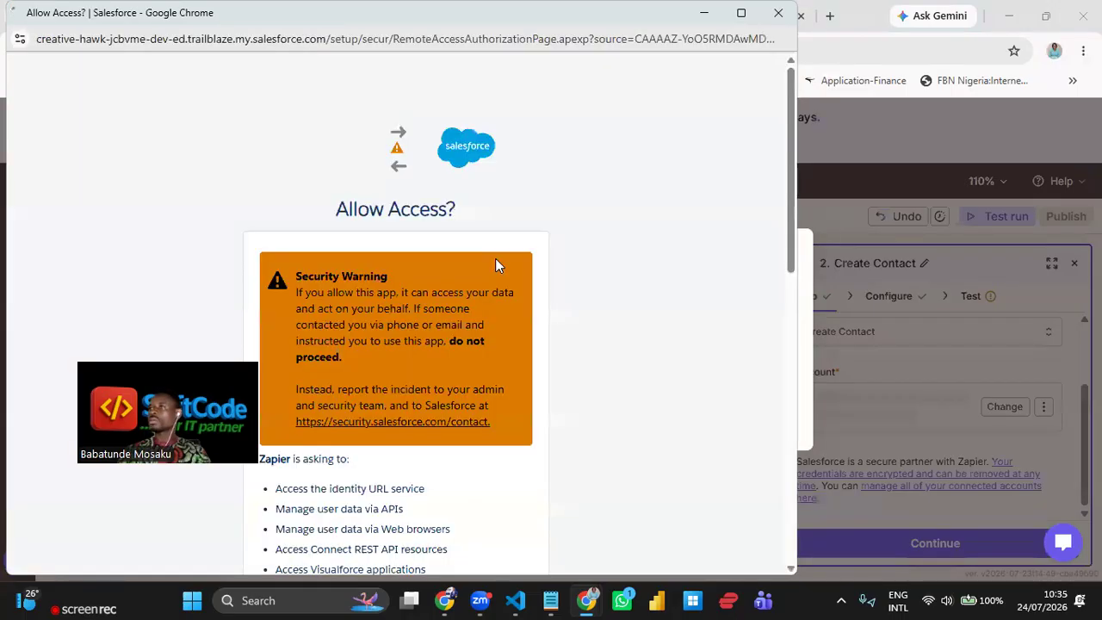
scroll(600, 318, "down", 4)
scroll(485, 455, "down", 4)
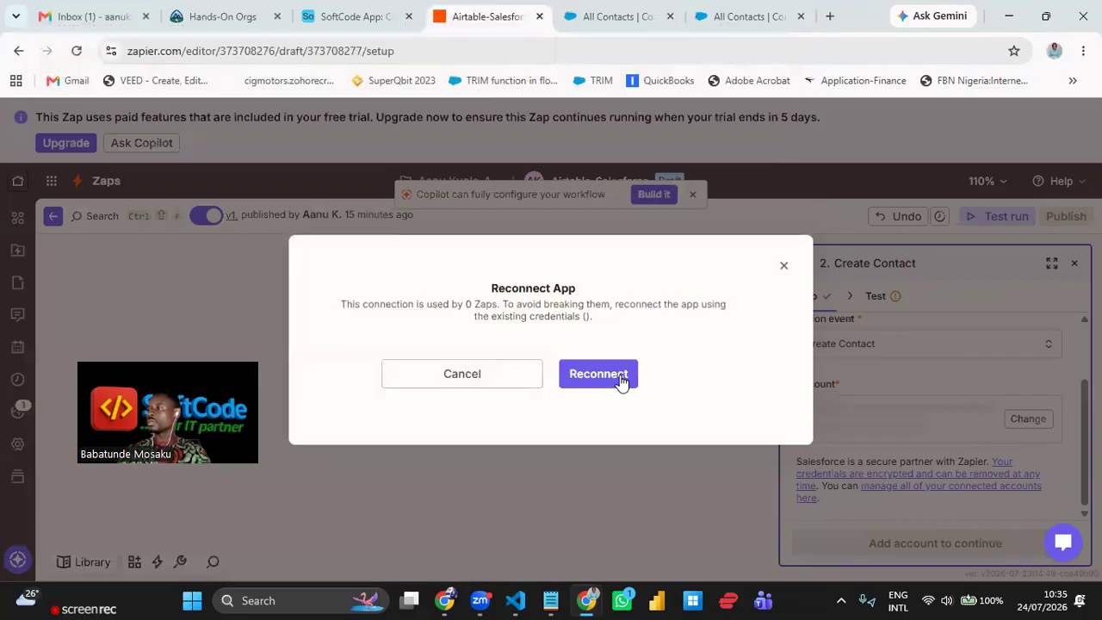
left_click(621, 379)
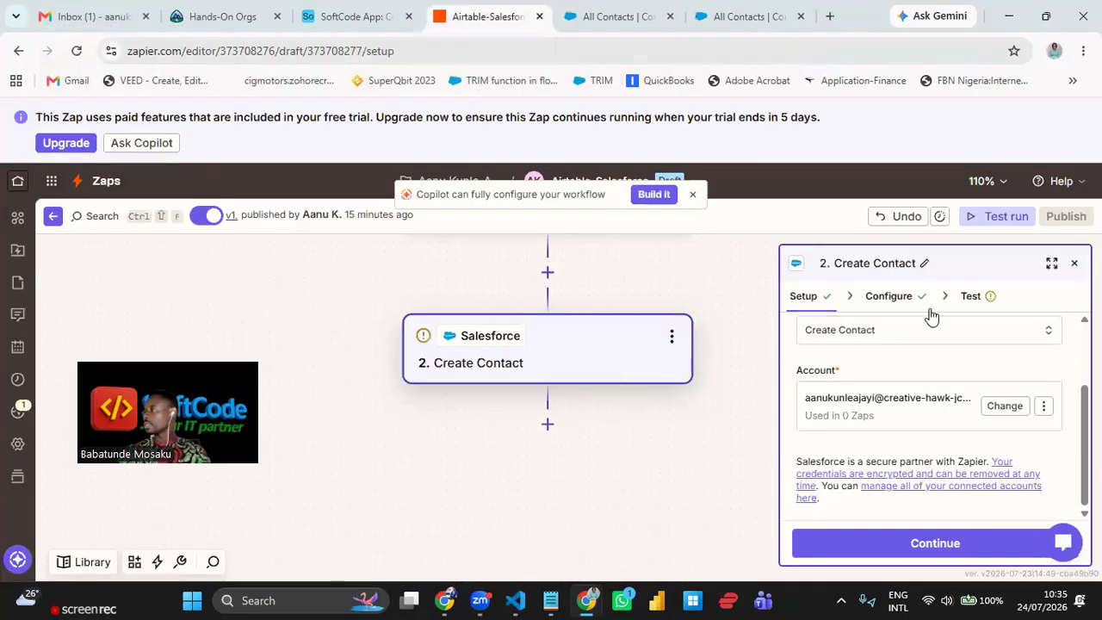
- Go to the Airtable New Record trigger with base SoftCode App and table Contact
left_click(904, 301)
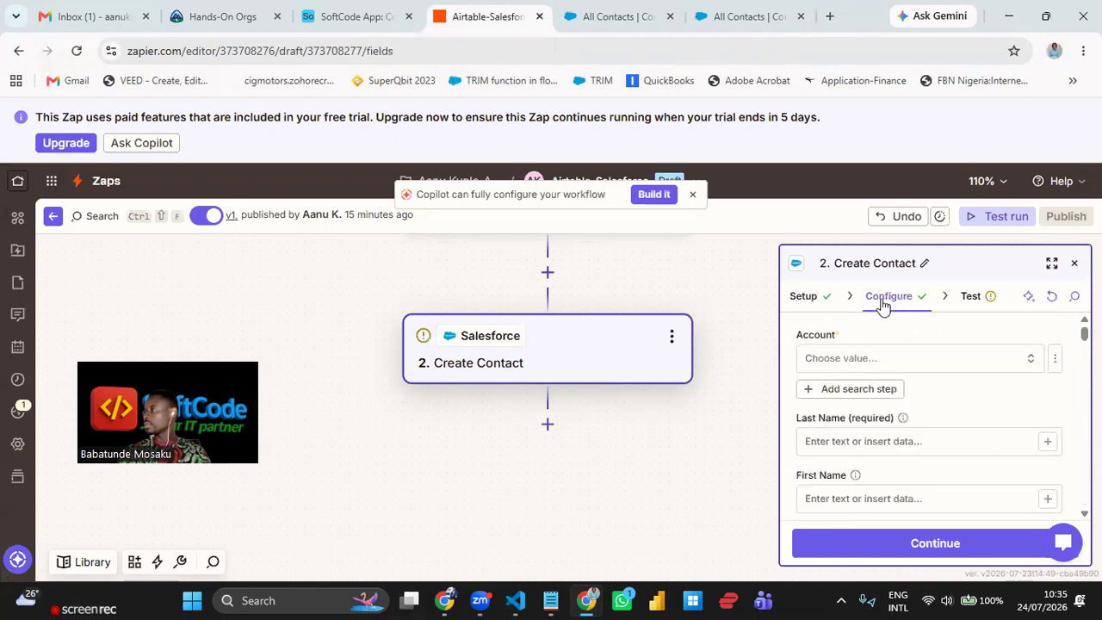
scroll(551, 422, "up", 3)
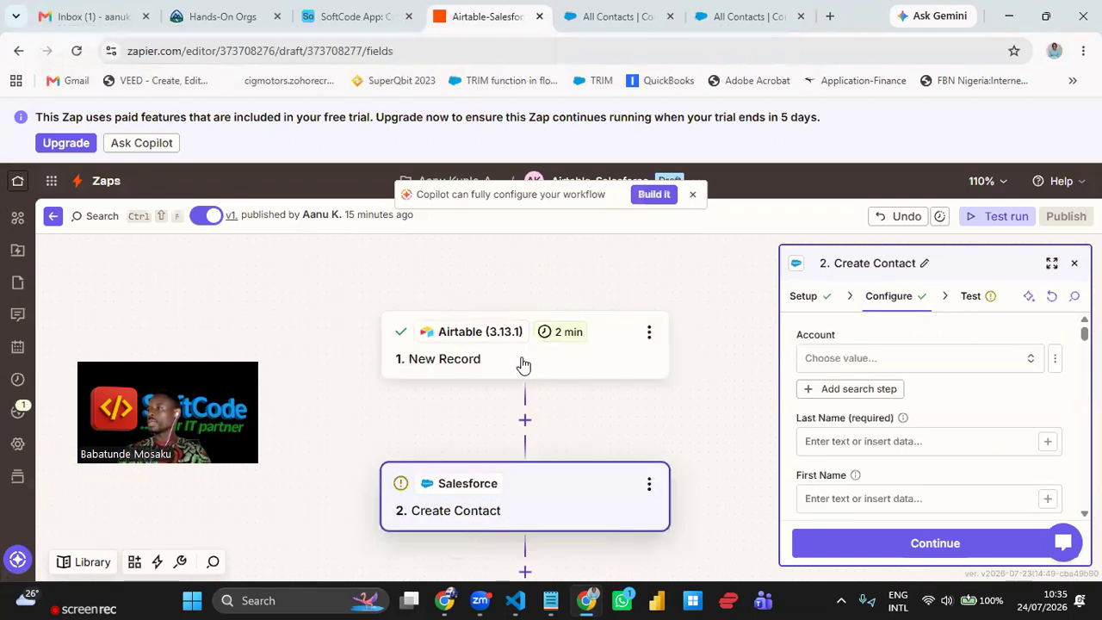
left_click(520, 361)
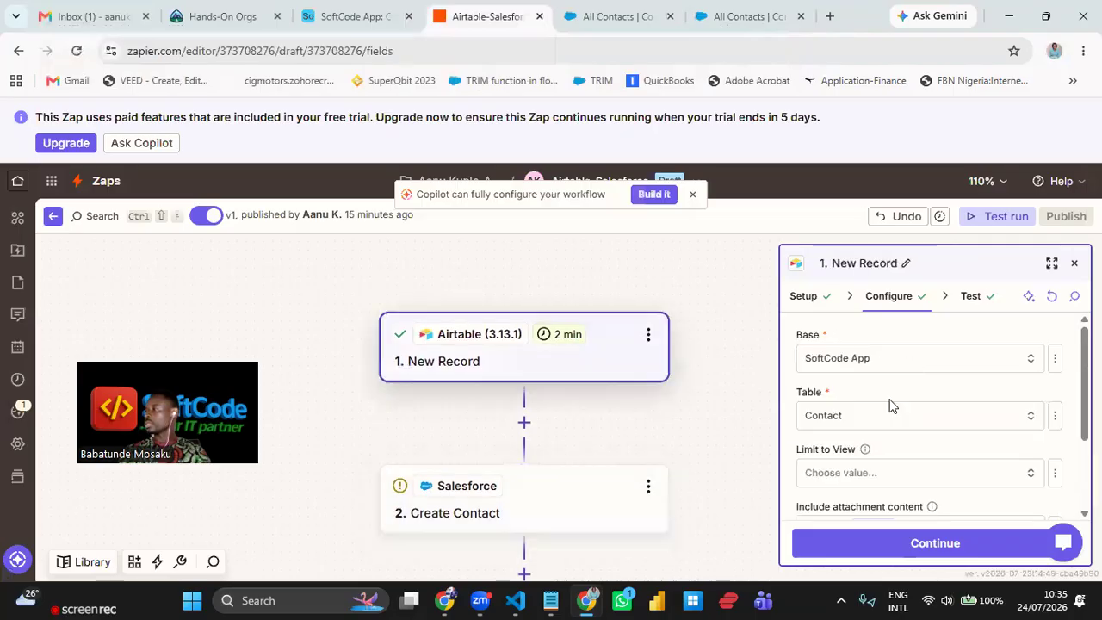
scroll(798, 375, "down", 2)
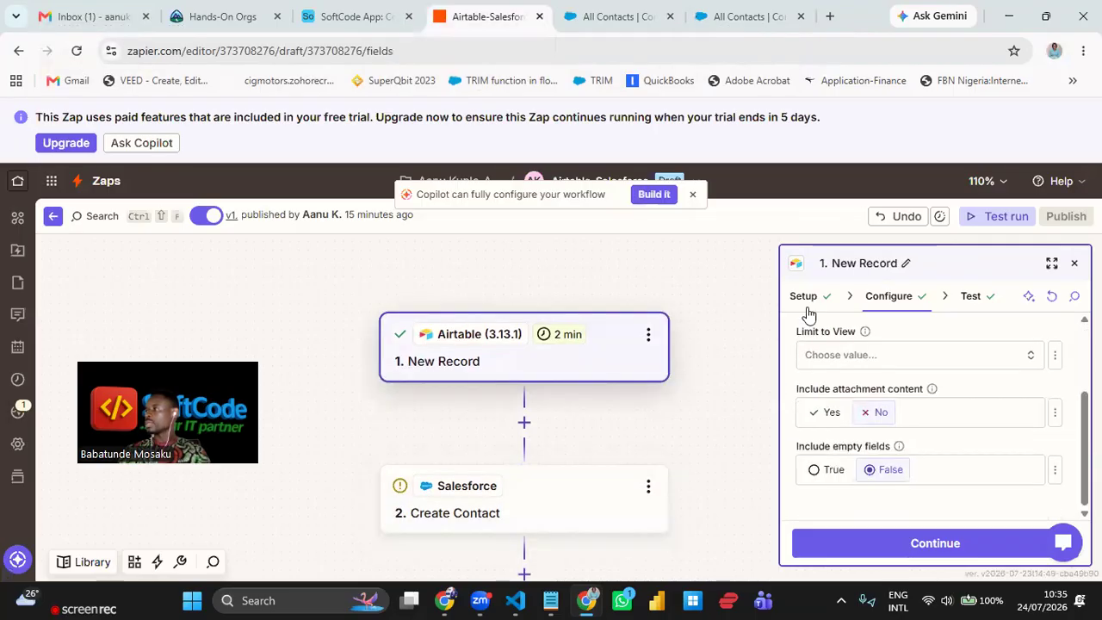
scroll(967, 402, "up", 3)
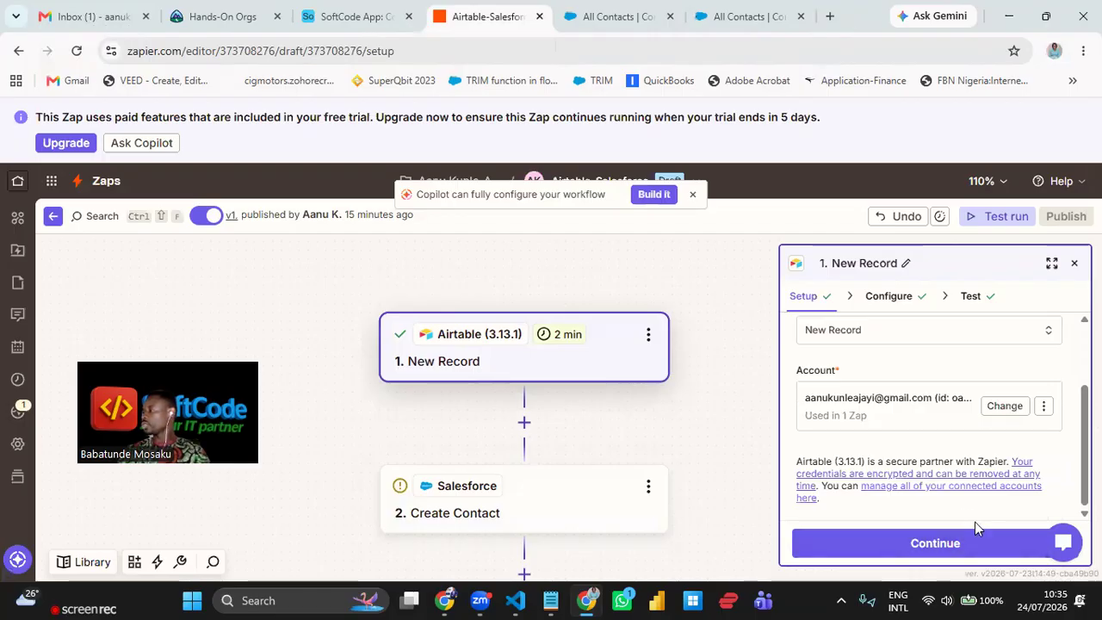
- Reconnect the trigger's Airtable account and grant Zapier access in the popup
left_click(1044, 410)
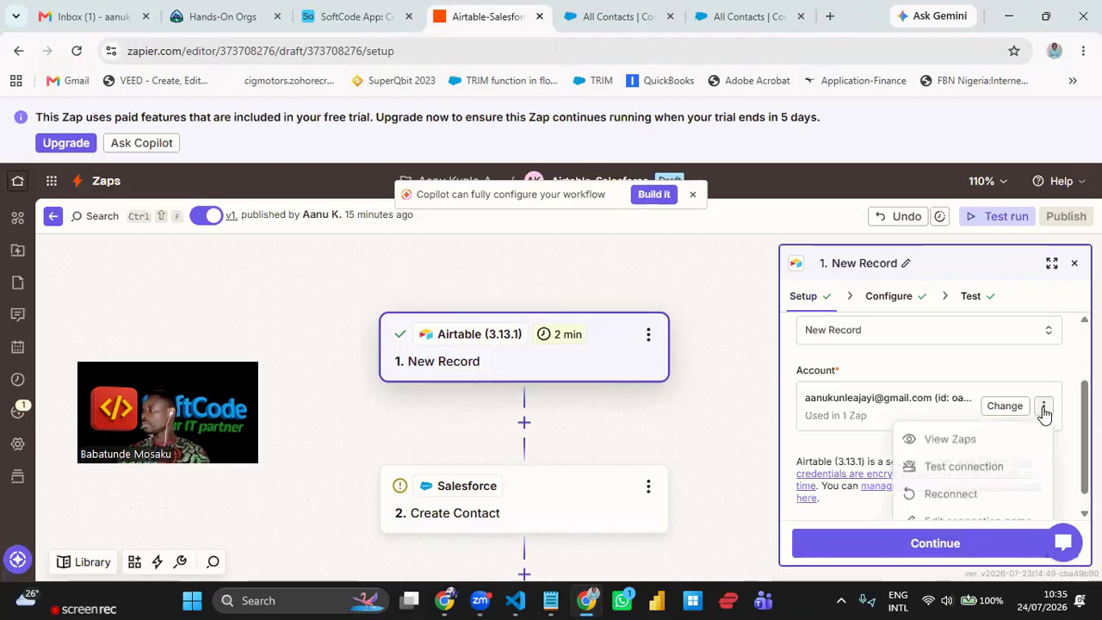
left_click(951, 495)
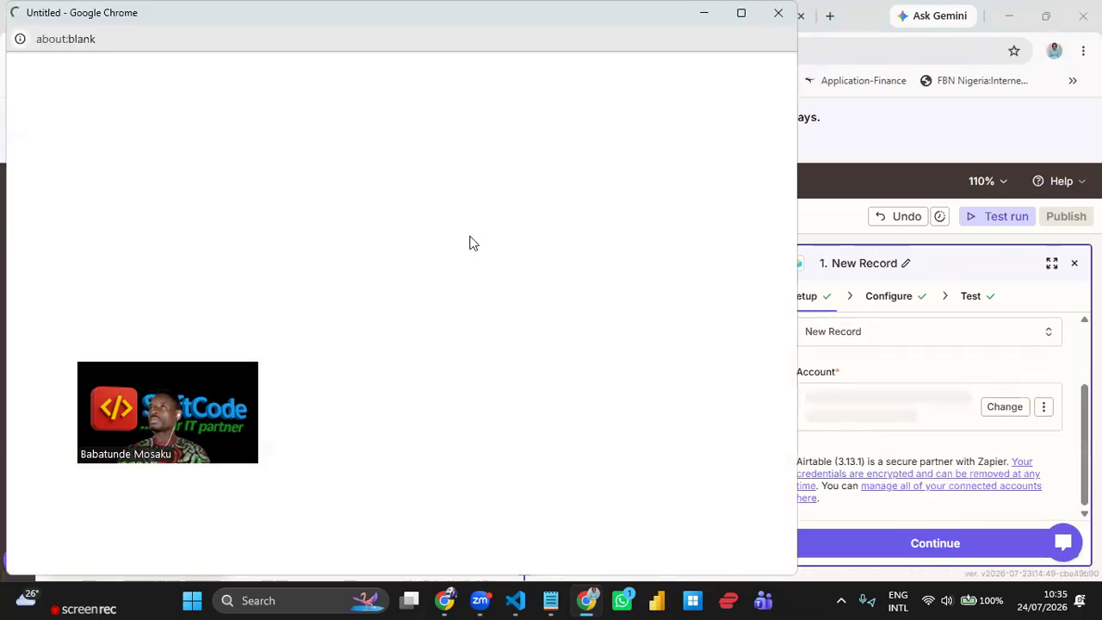
left_click(451, 315)
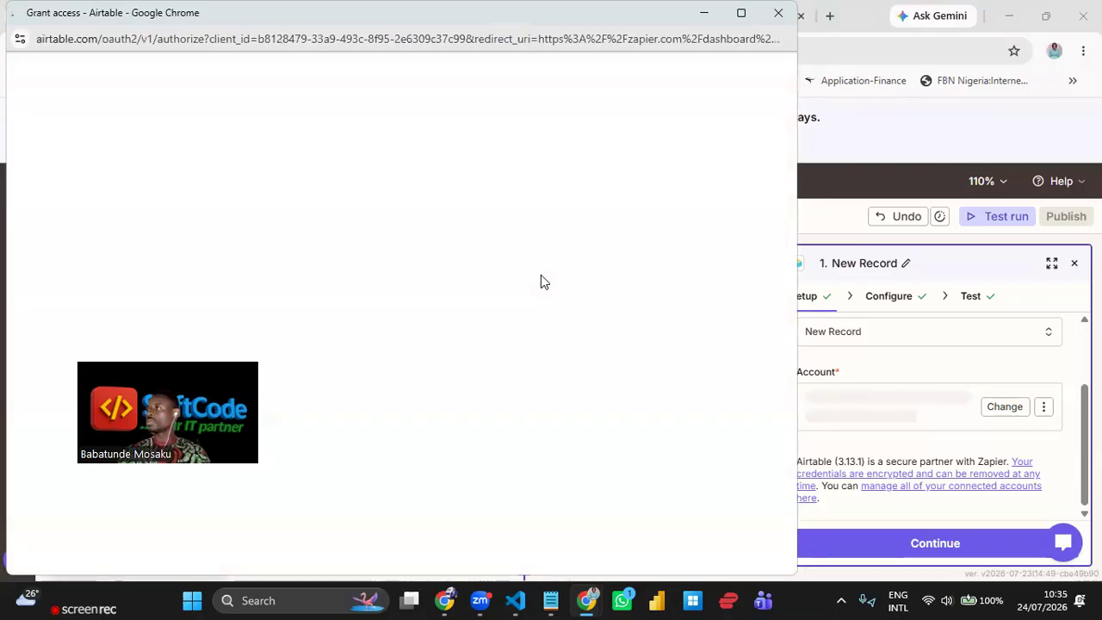
scroll(691, 419, "down", 4)
left_click(689, 487)
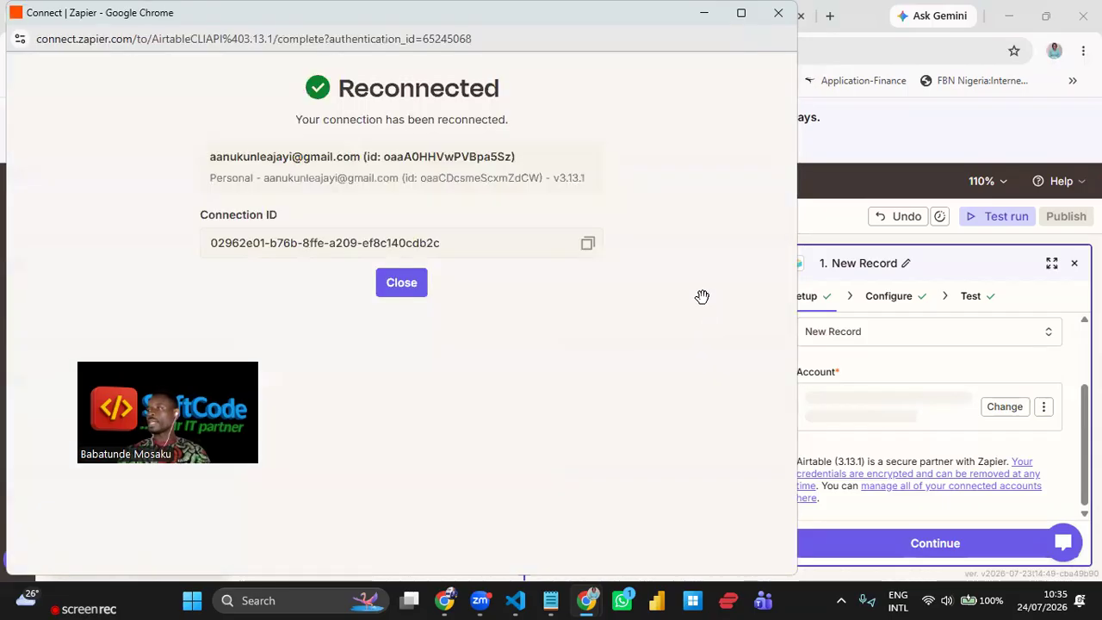
left_click_drag(710, 369, 740, 344)
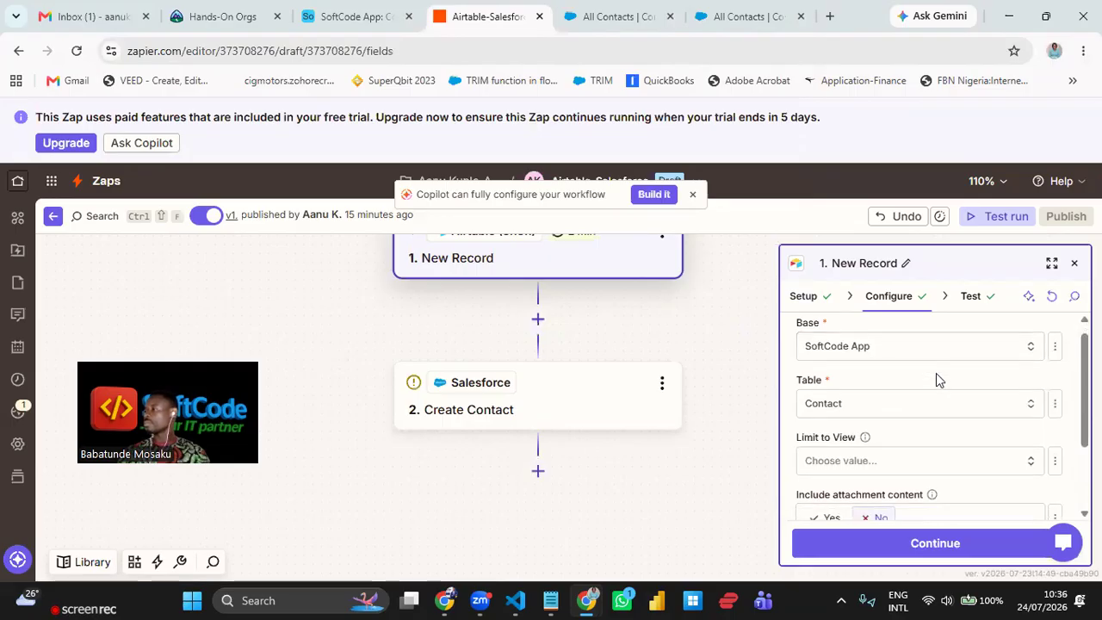
- Proceed to the trigger's Test tab and find new Airtable records
scroll(936, 373, "down", 2)
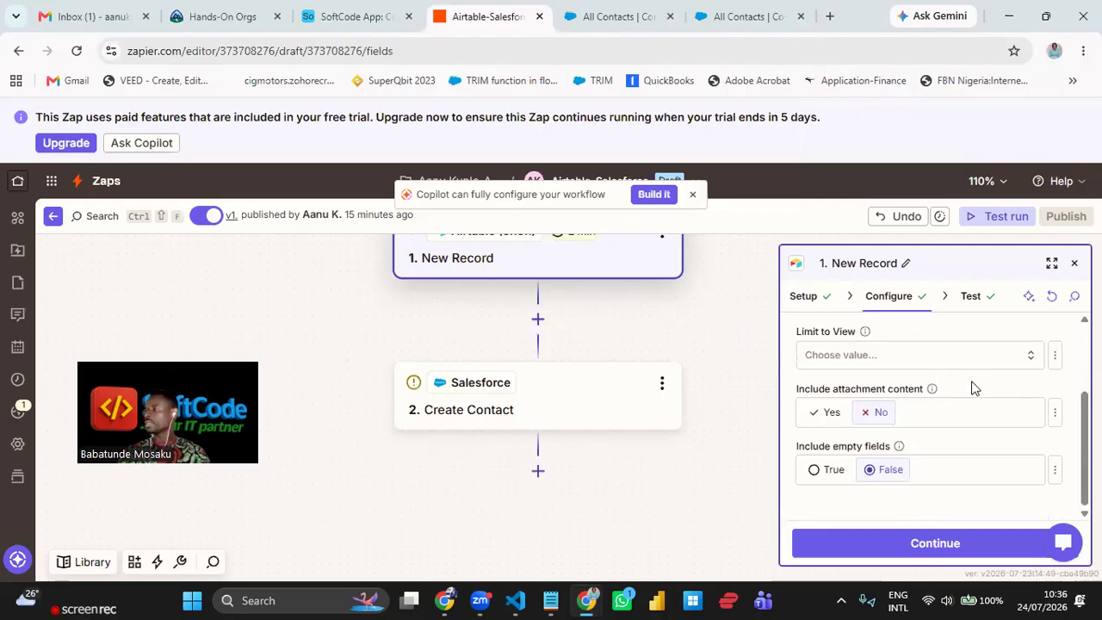
left_click(970, 546)
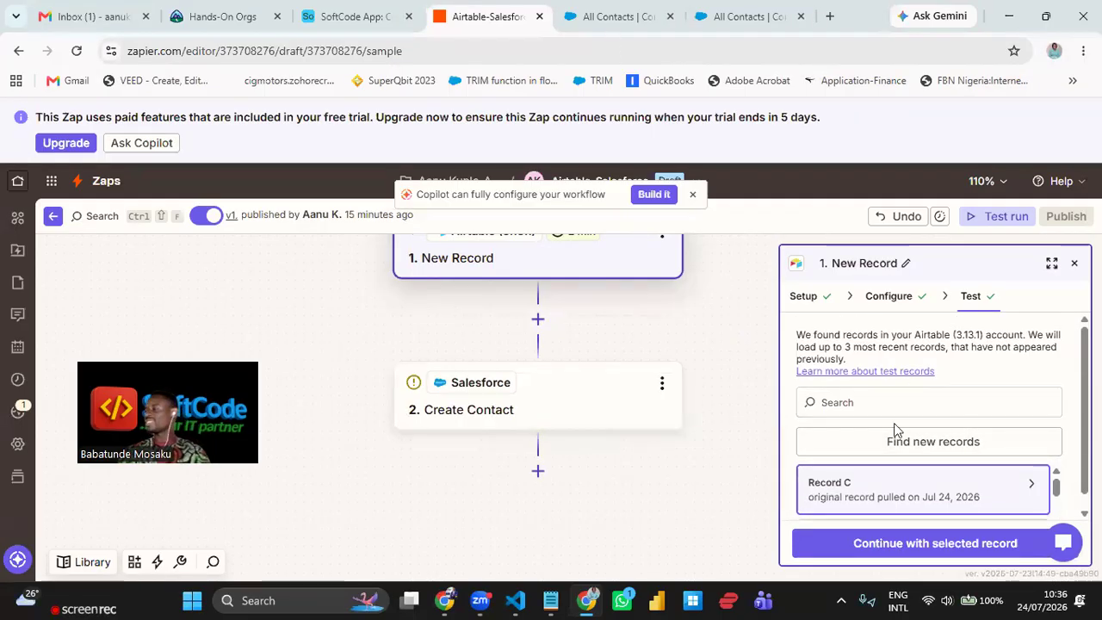
left_click(955, 441)
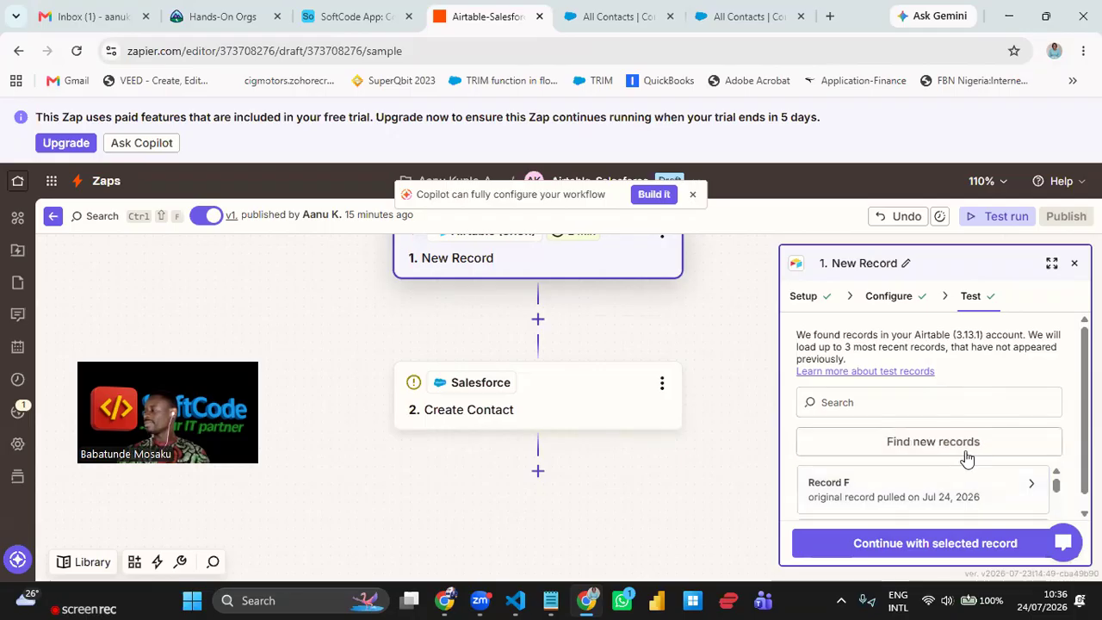
- Choose Record E as the sample and continue to the Create Contact step
mouse_move(953, 505)
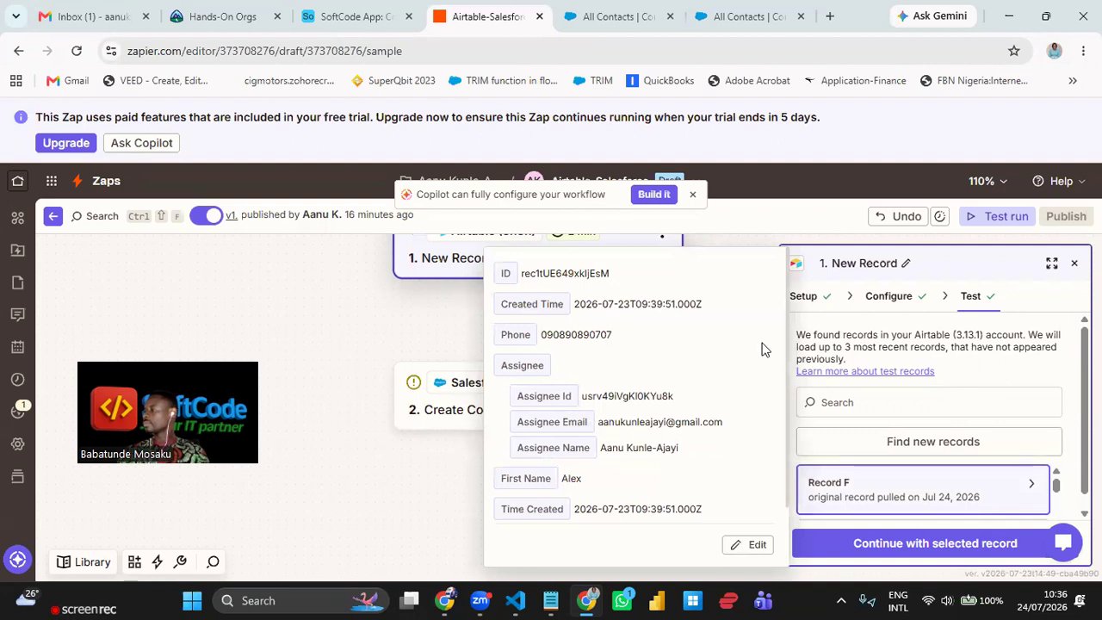
scroll(982, 452, "down", 1)
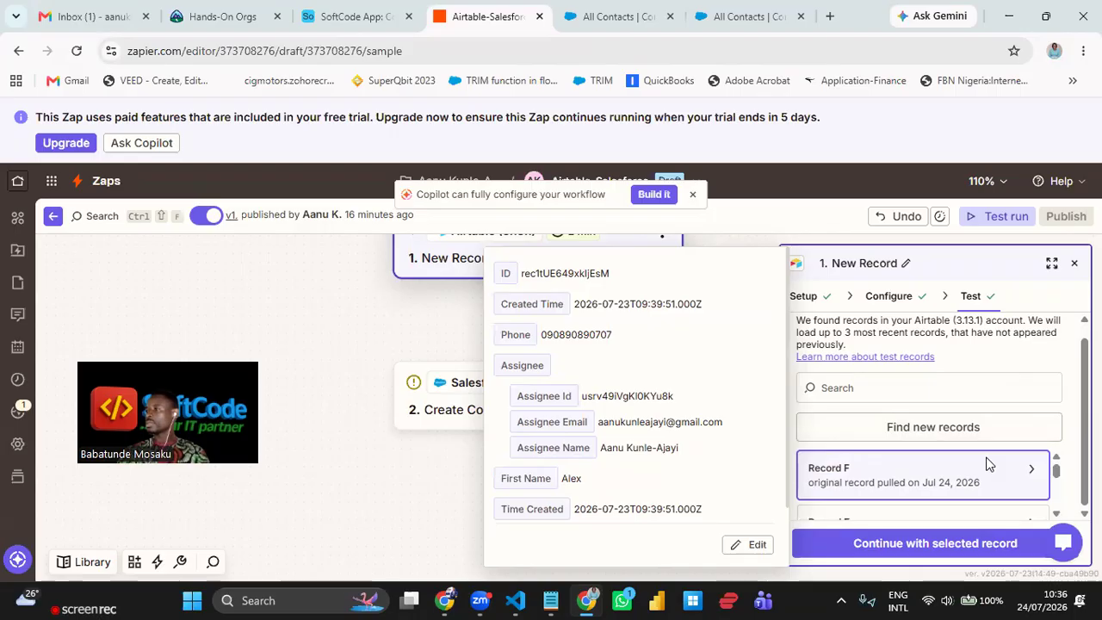
scroll(602, 362, "down", 1)
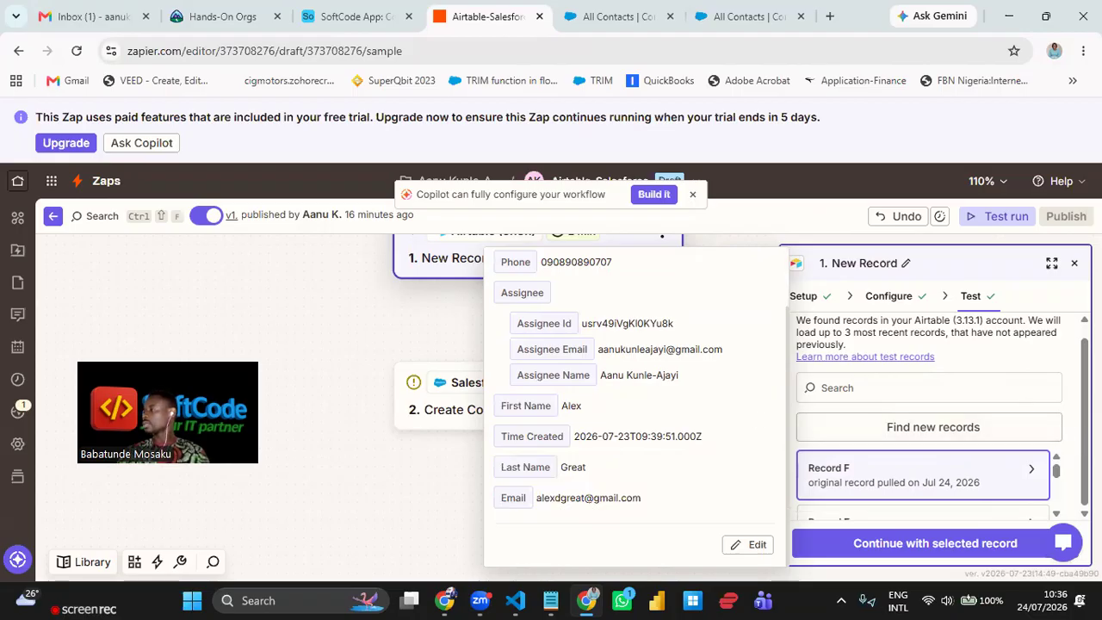
left_click(1058, 515)
left_click(1059, 515)
mouse_move(940, 486)
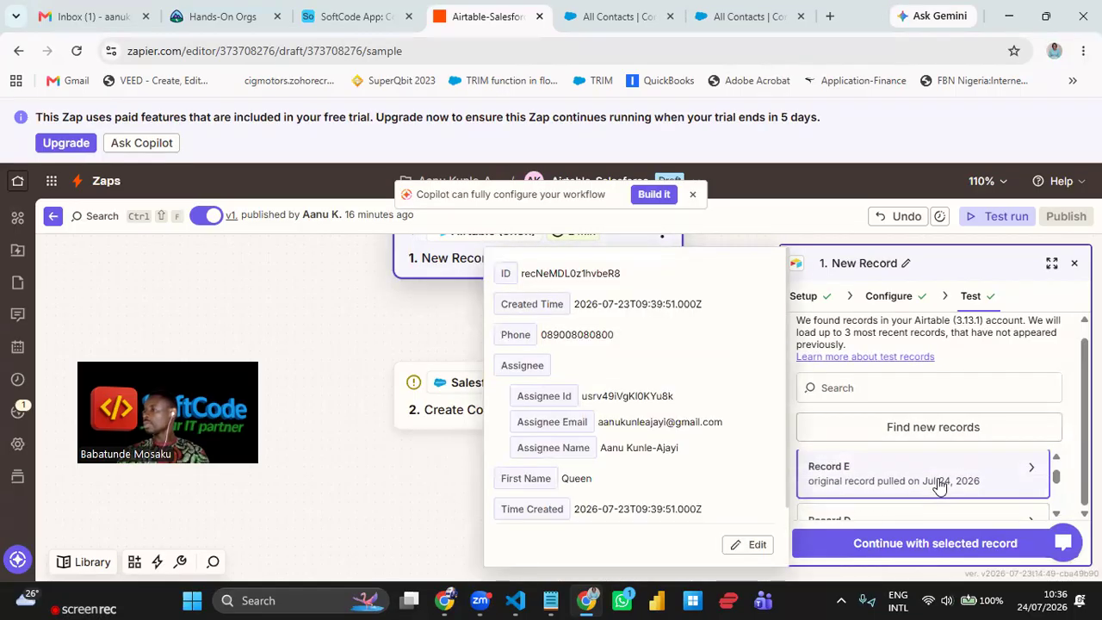
scroll(678, 402, "down", 1)
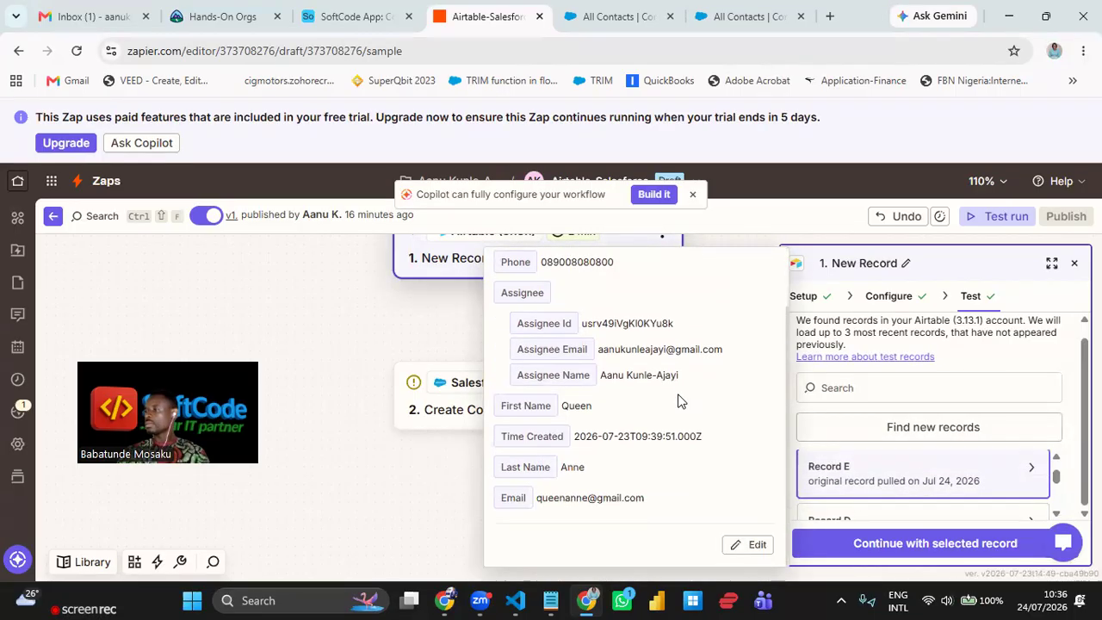
left_click(952, 544)
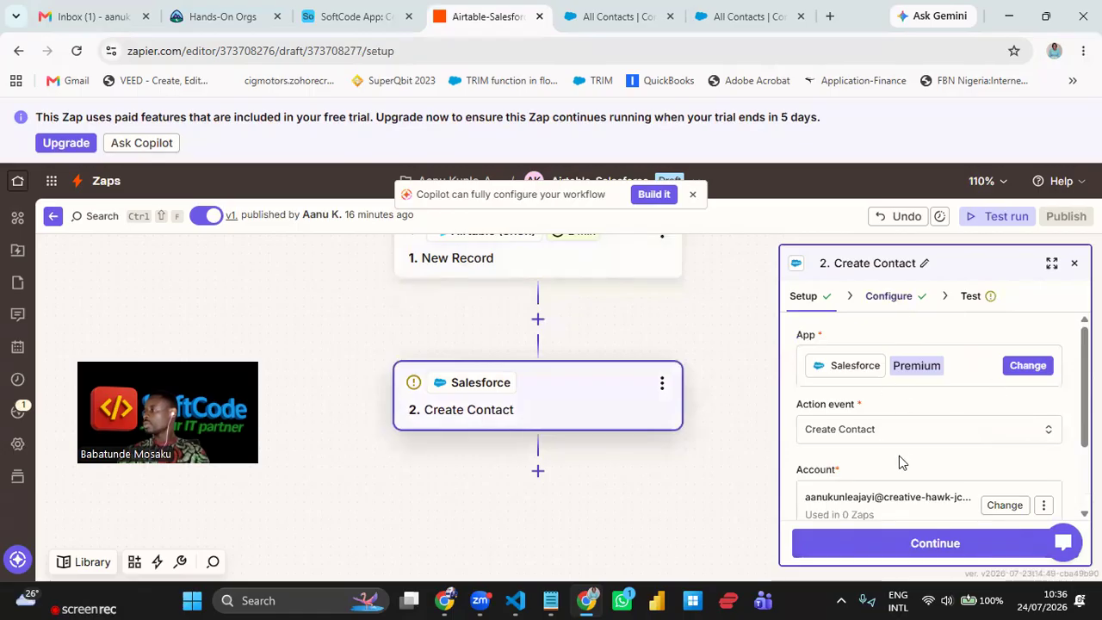
- Map the Airtable record's Last Name and First Name into the contact's Last Name and First Name fields
scroll(941, 465, "down", 2)
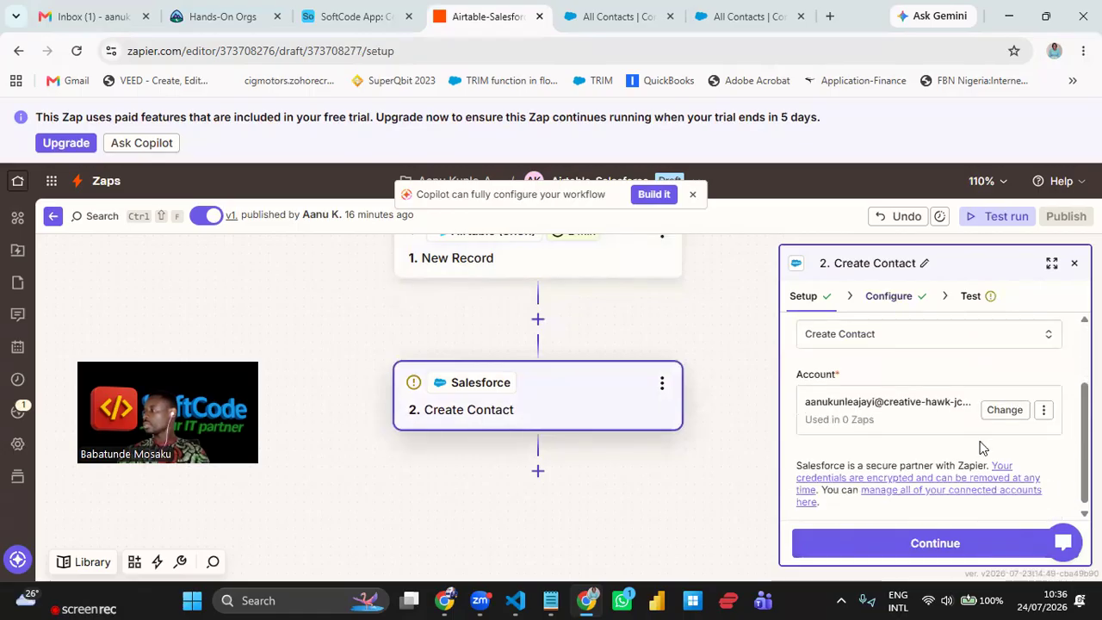
scroll(896, 328, "up", 2)
left_click(937, 552)
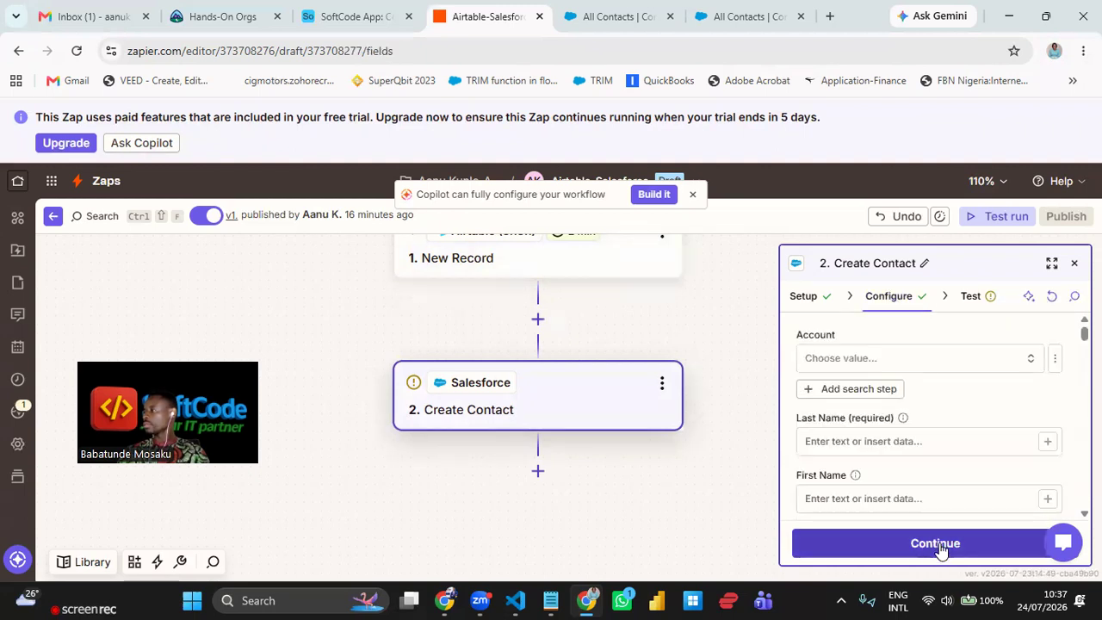
scroll(956, 383, "down", 1)
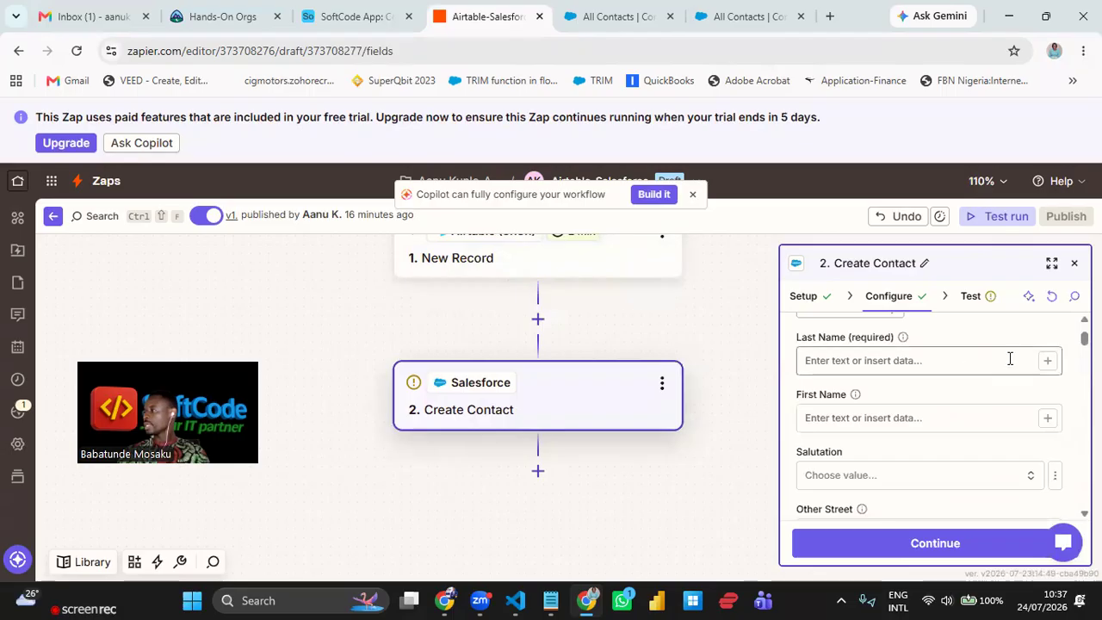
left_click(1049, 361)
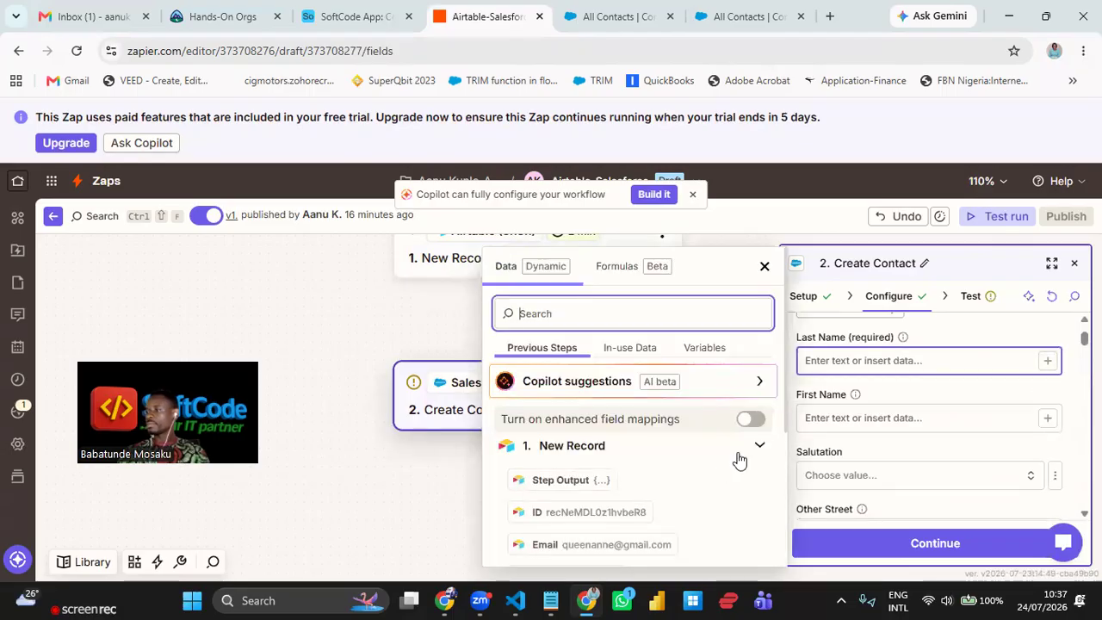
scroll(663, 479, "down", 1)
left_click(605, 454)
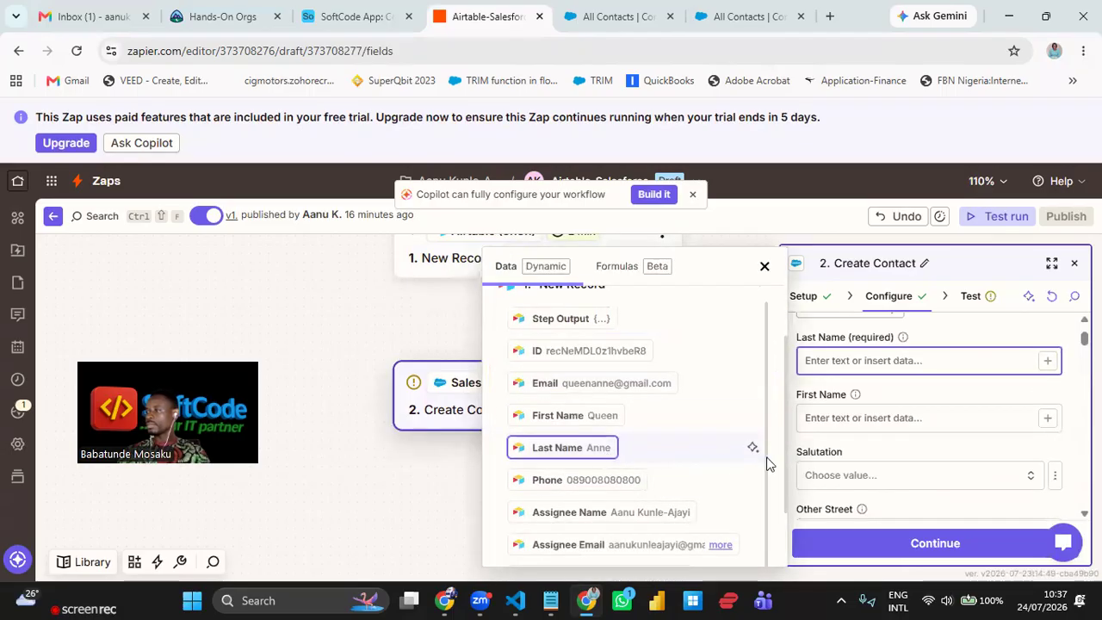
left_click(1048, 420)
scroll(639, 480, "down", 1)
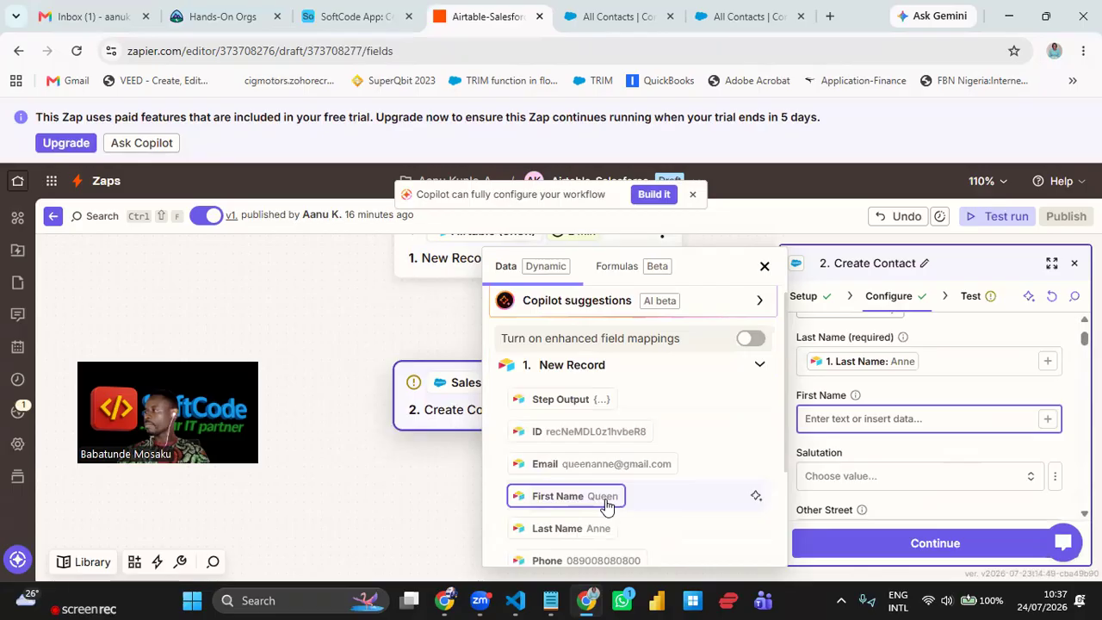
left_click(607, 505)
- Map Airtable's Phone to Mobile Phone and Airtable's Email to Email, then continue
scroll(890, 441, "down", 3)
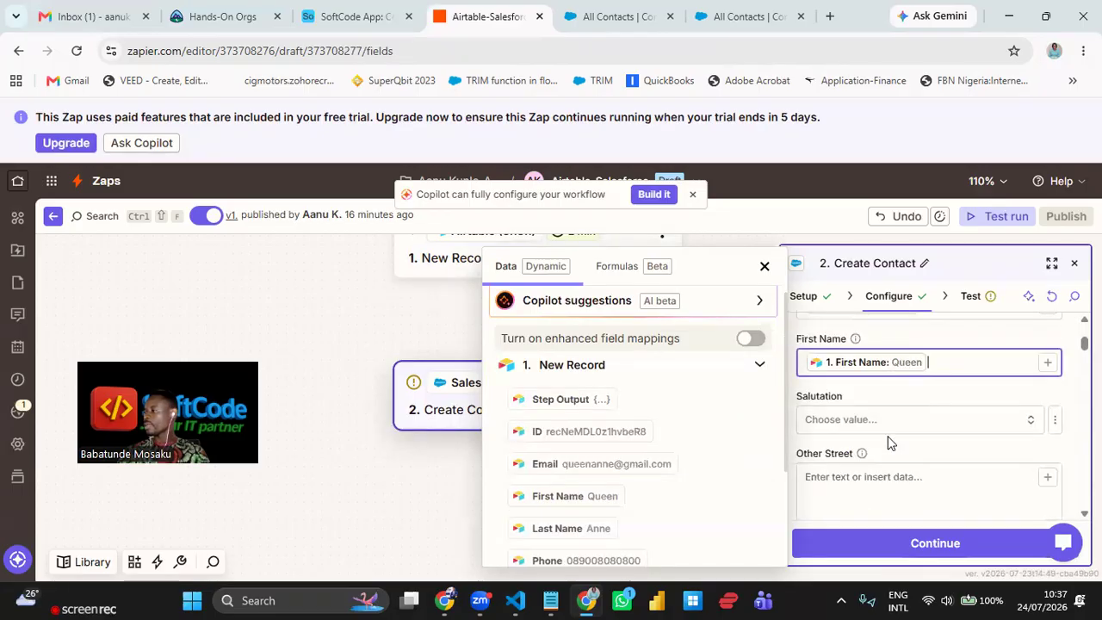
scroll(889, 436, "down", 7)
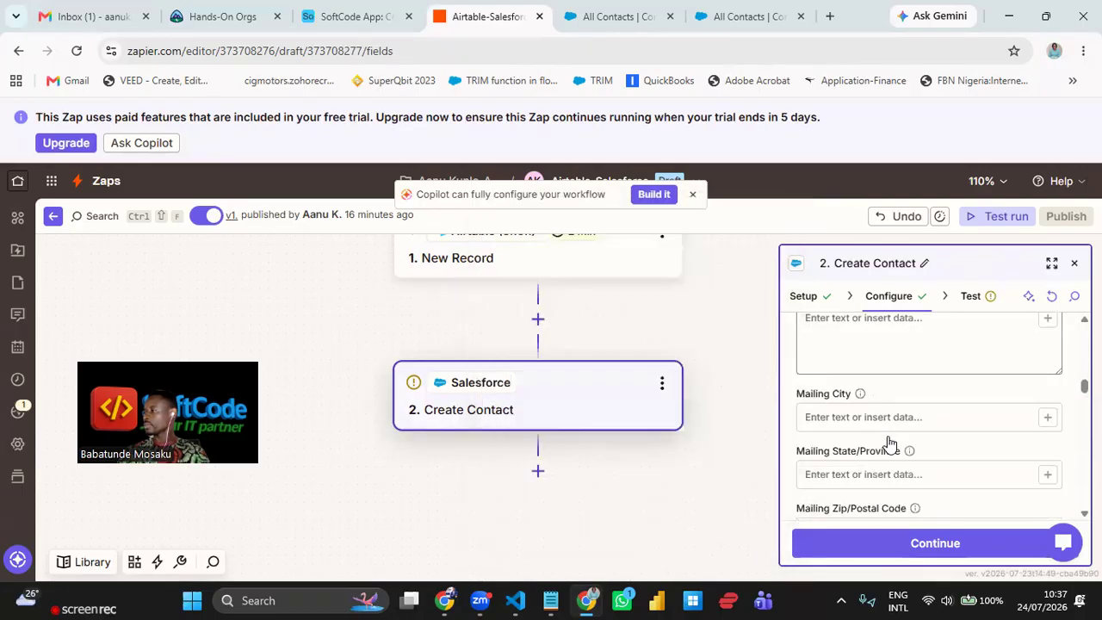
scroll(889, 437, "down", 8)
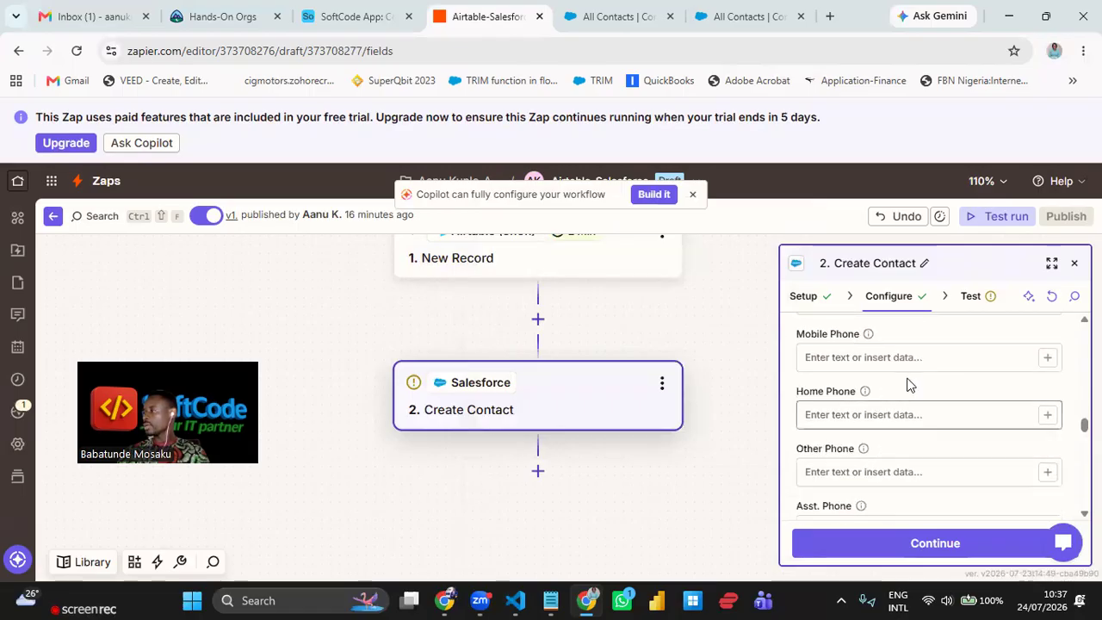
scroll(908, 379, "up", 1)
left_click(1047, 438)
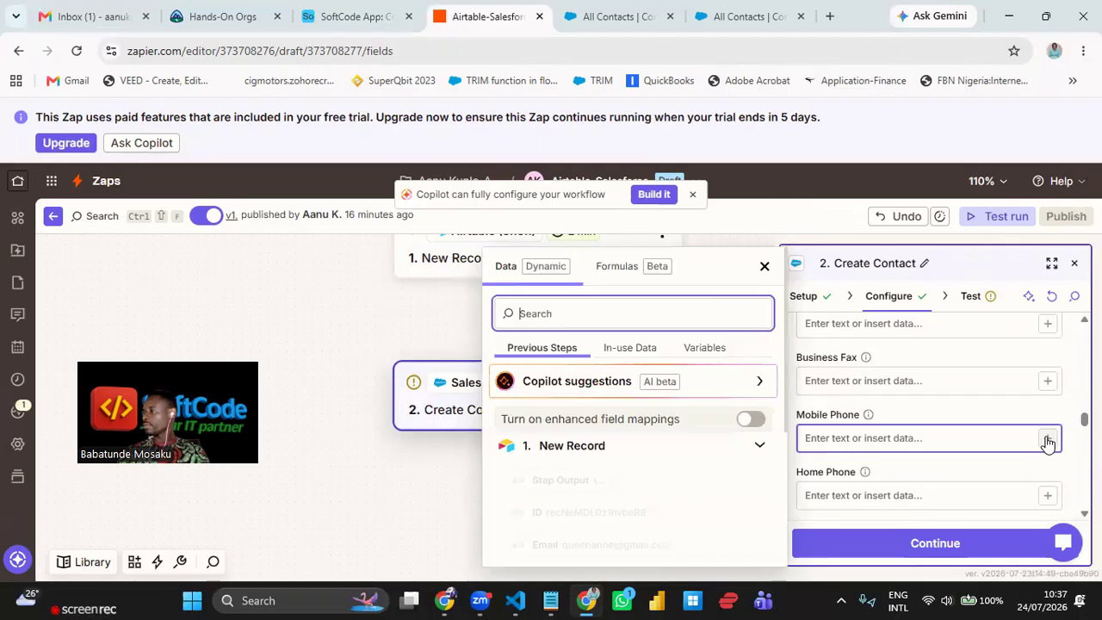
scroll(614, 480, "down", 2)
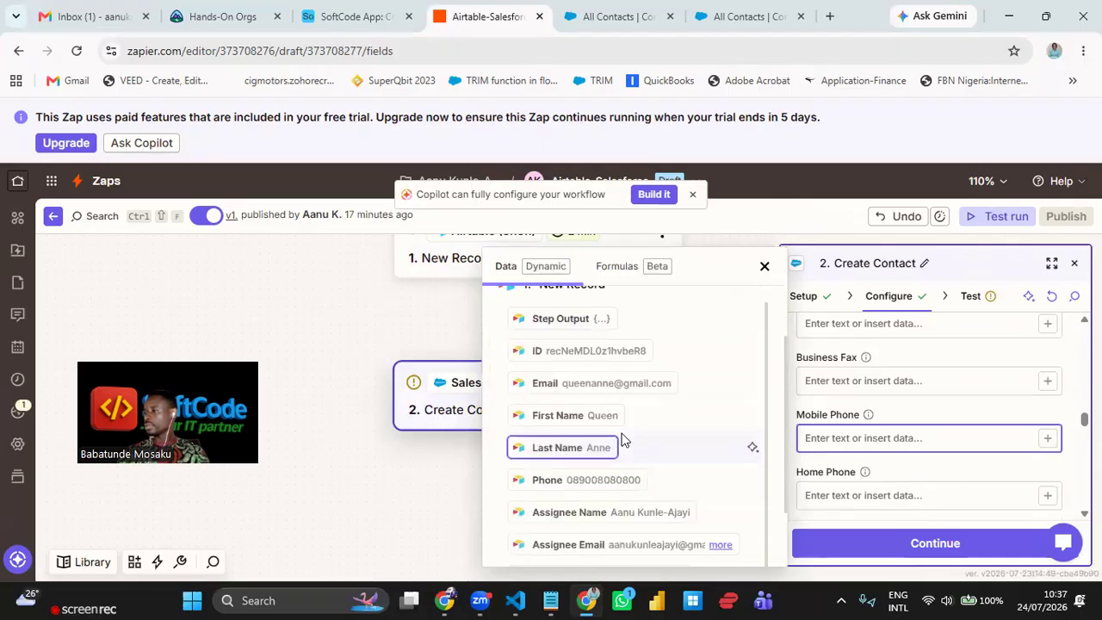
left_click(615, 479)
scroll(920, 439, "down", 1)
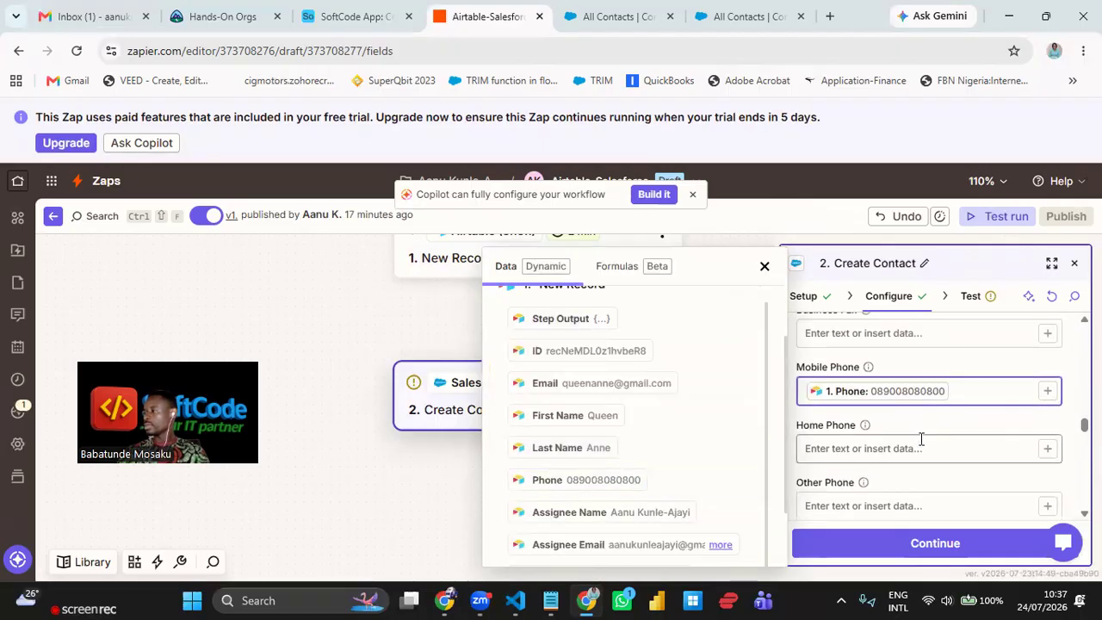
scroll(918, 448, "down", 2)
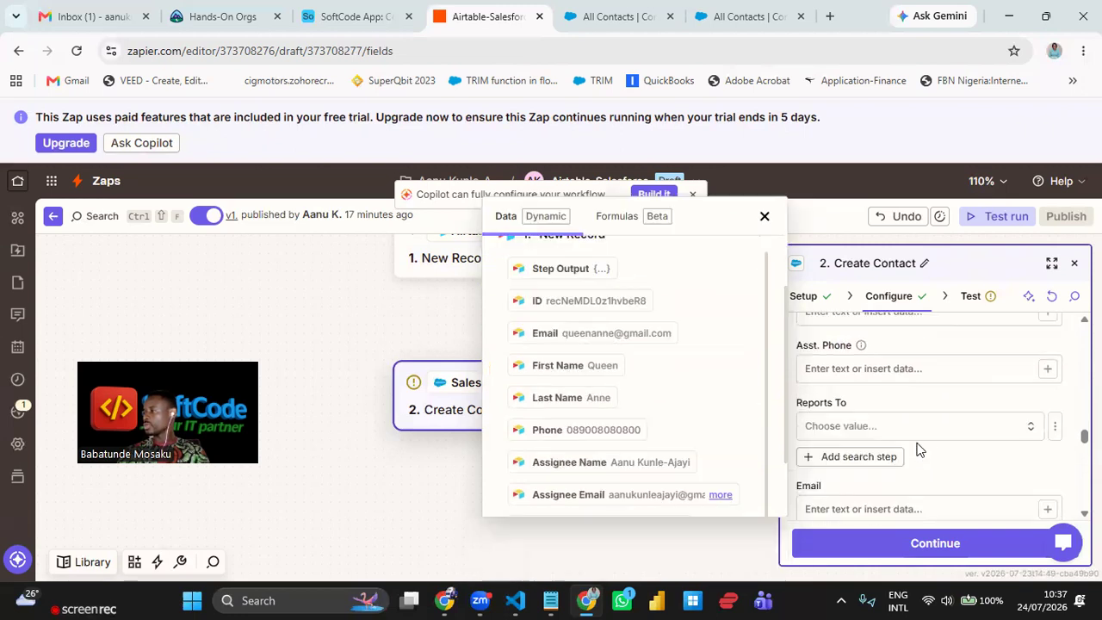
scroll(920, 441, "down", 1)
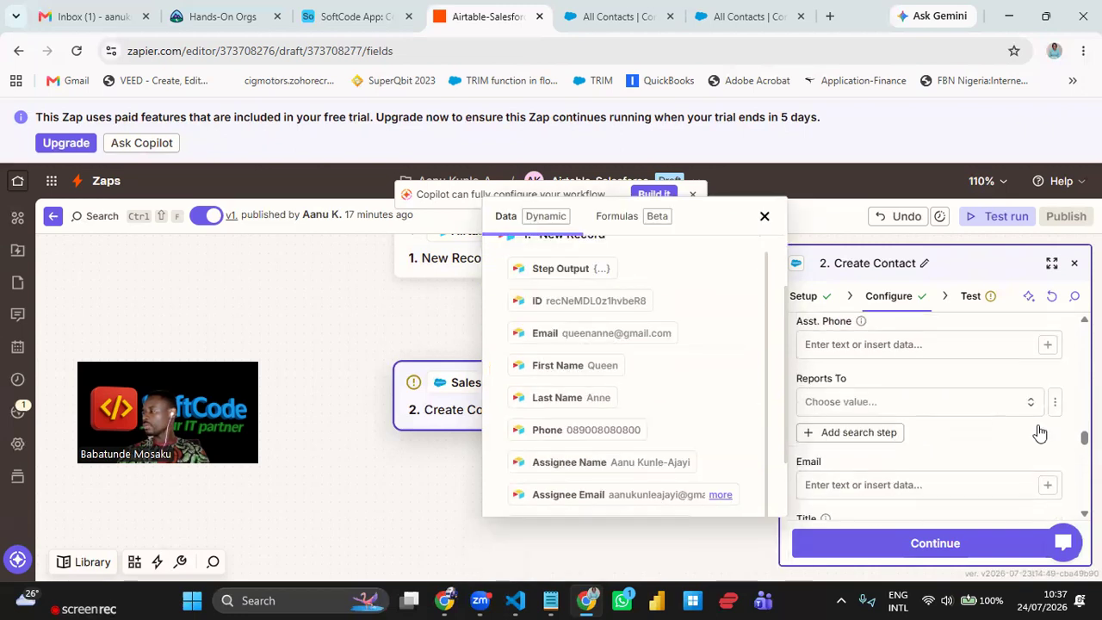
scroll(1040, 433, "down", 1)
left_click(1040, 431)
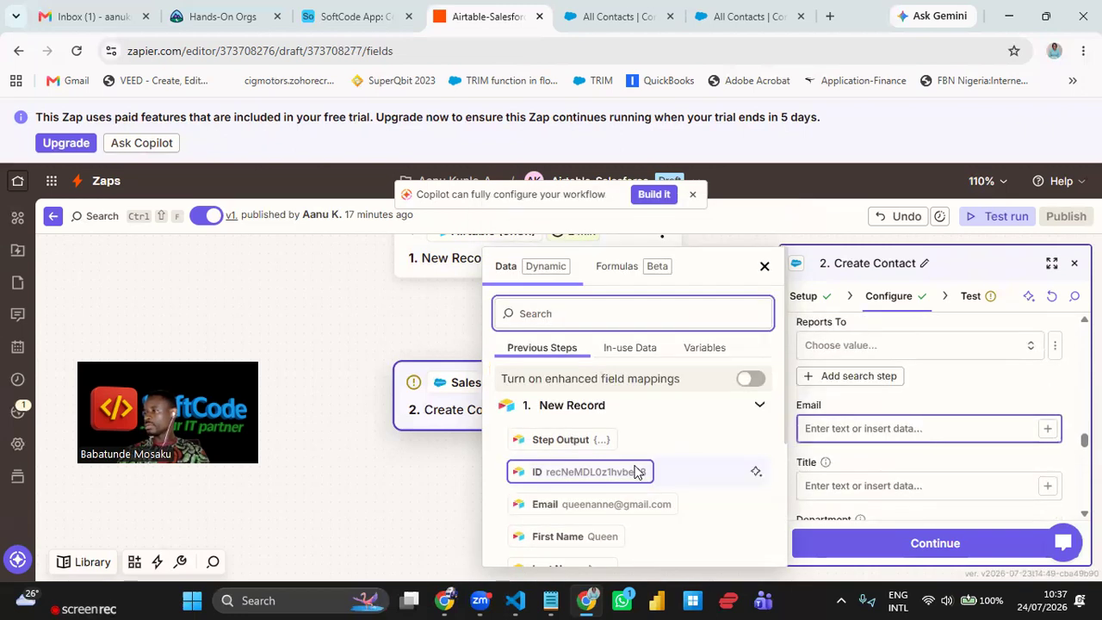
scroll(637, 471, "down", 2)
left_click(642, 344)
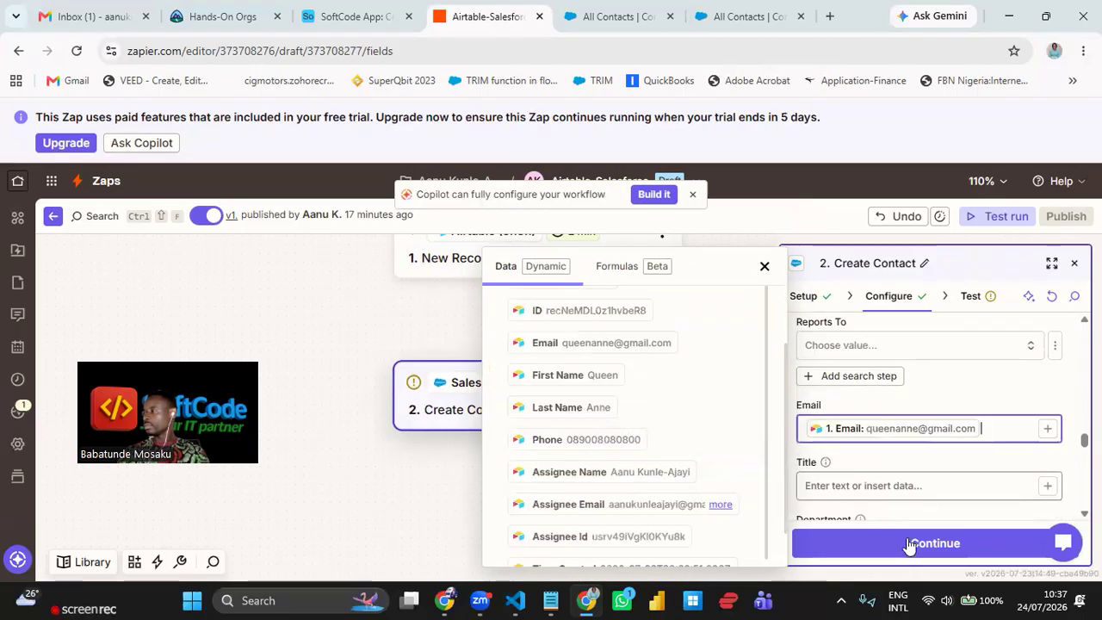
left_click(937, 523)
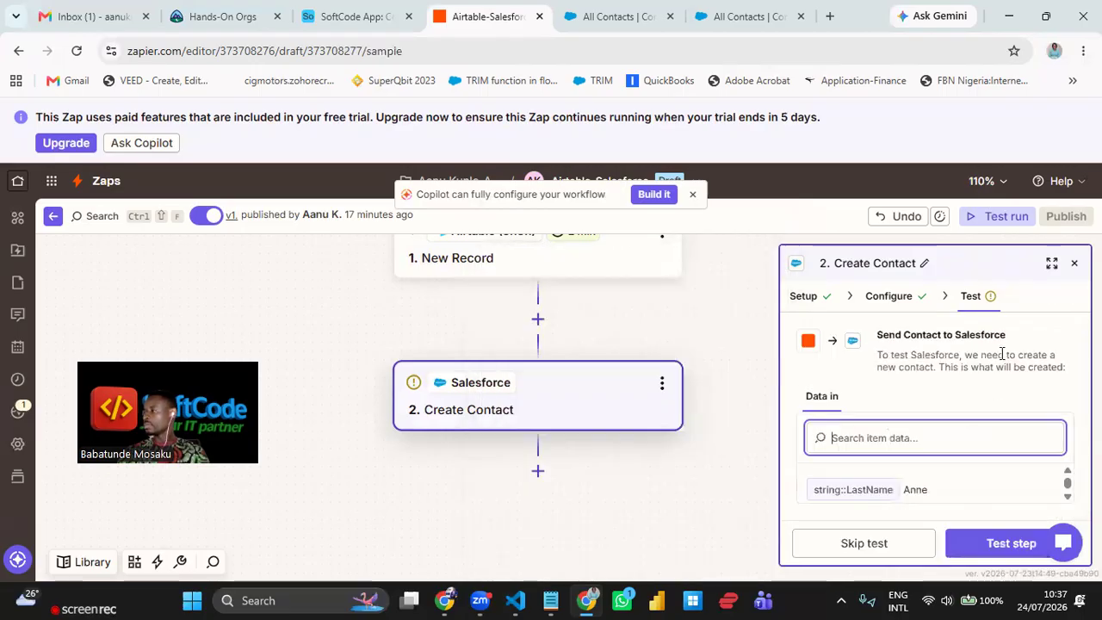
- Test the Create Contact step, sending a sample contact to Salesforce
left_click(988, 547)
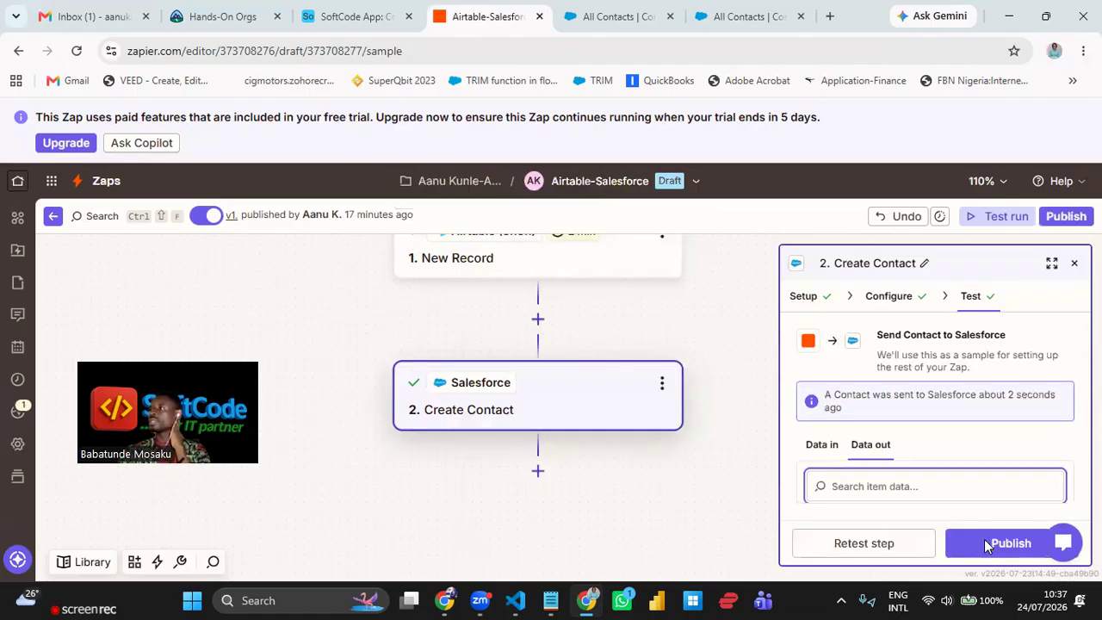
left_click(1007, 542)
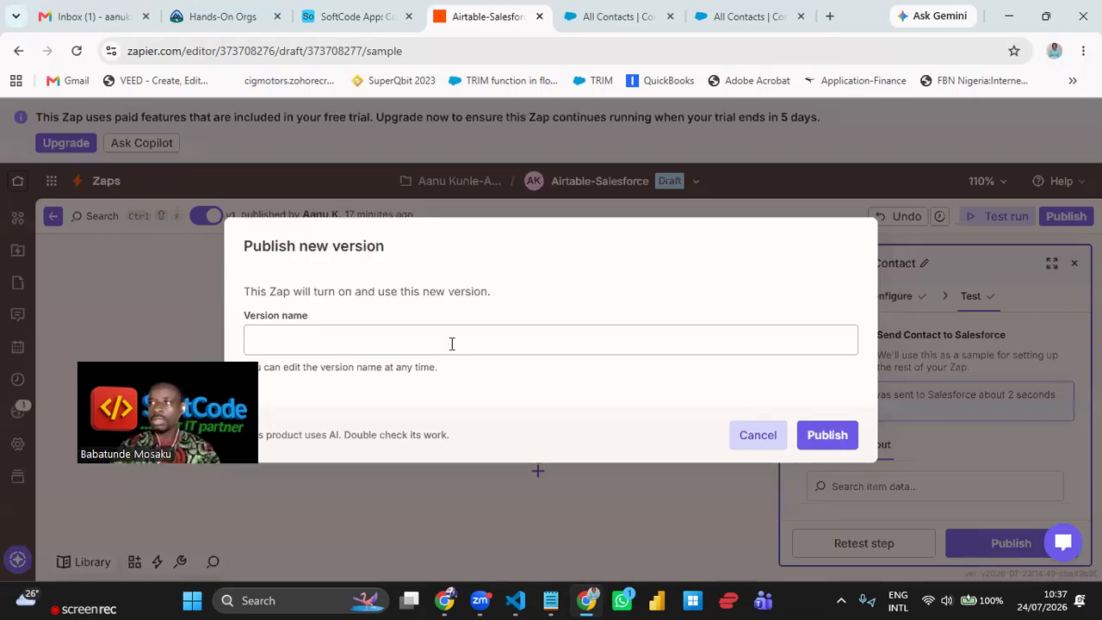
- Publish the Zap as version 'v3' and return to the Salesforce All Contacts list
type("v3")
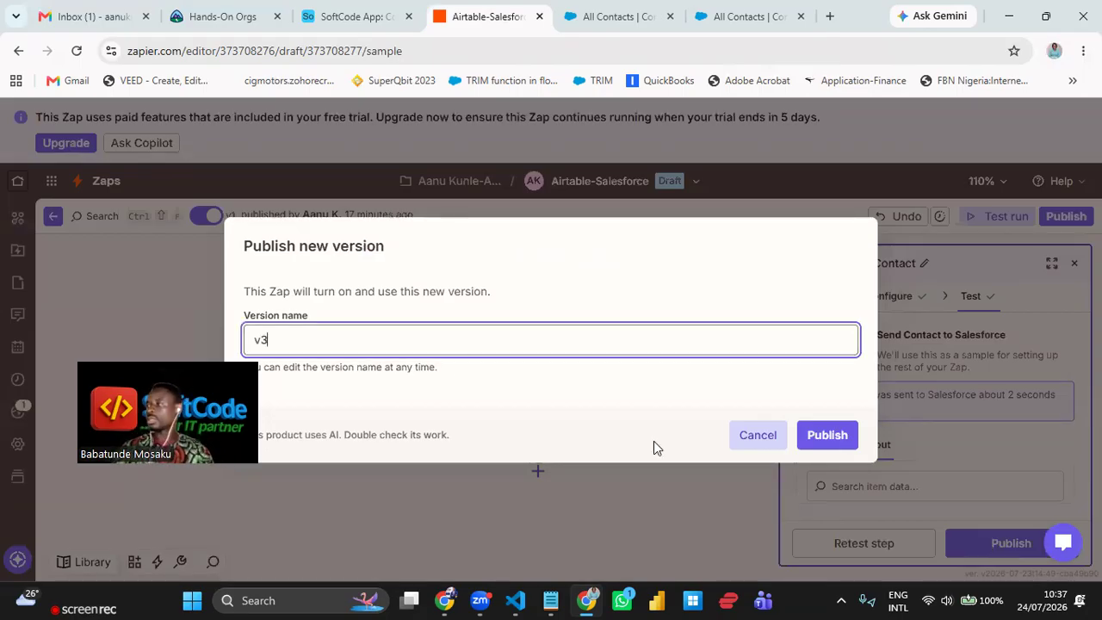
left_click(813, 437)
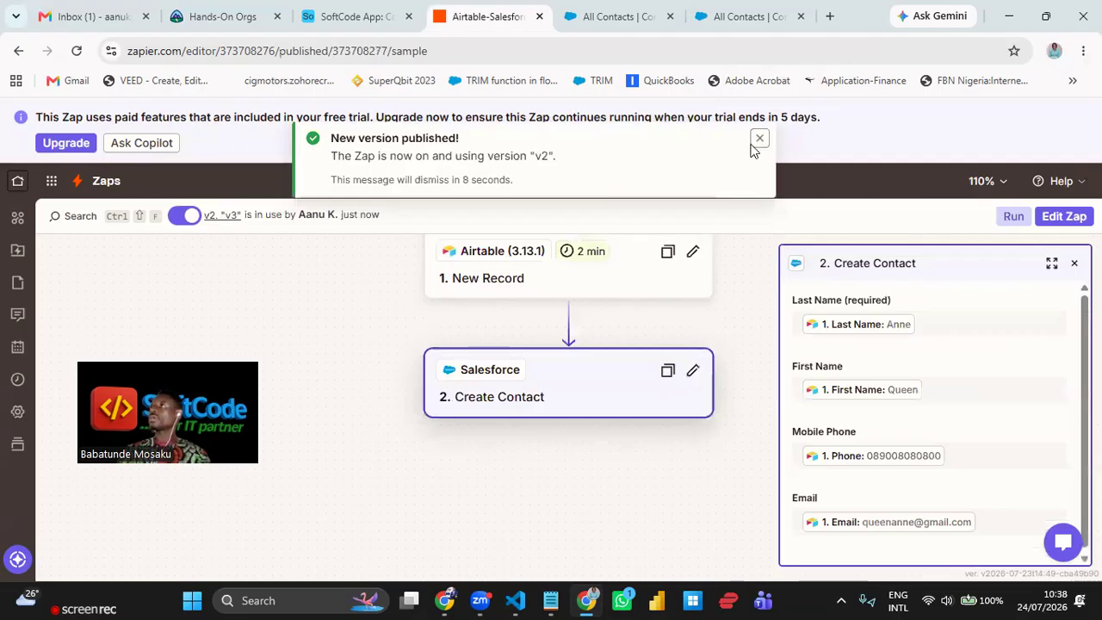
left_click(758, 141)
left_click(617, 21)
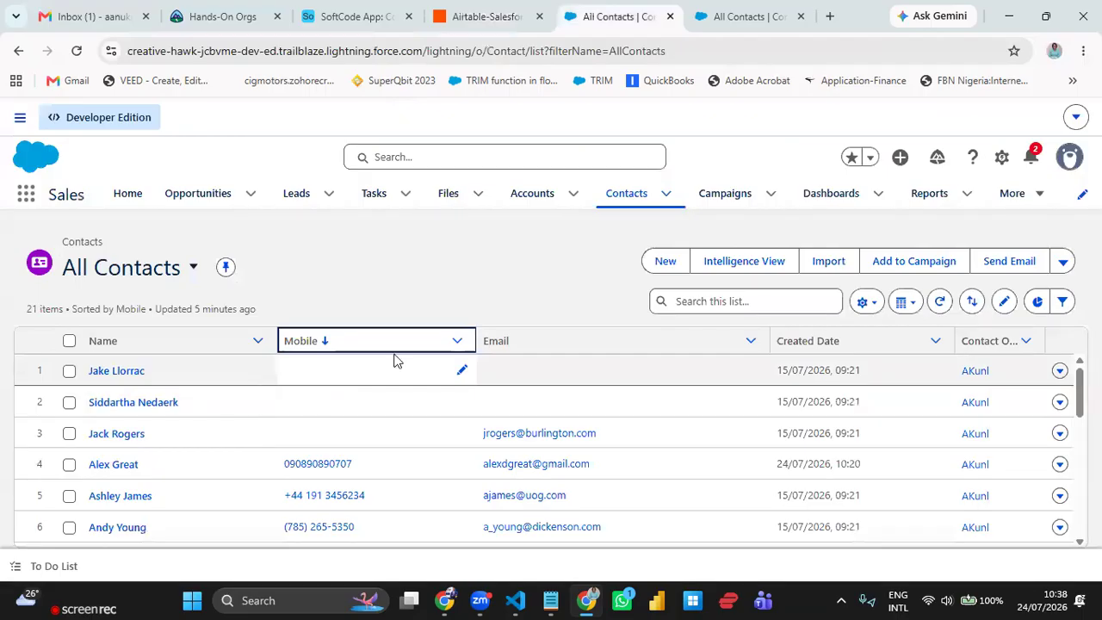
- Reload All Contacts to find the new 10:37 contact among 23, then open the list view choices
left_click(76, 51)
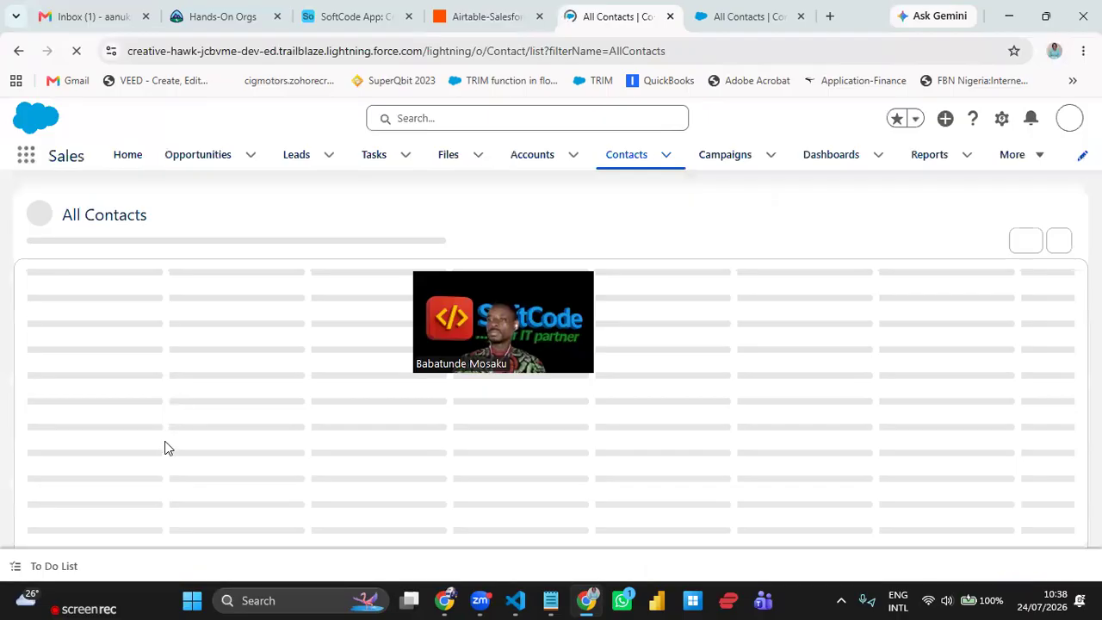
scroll(169, 474, "down", 2)
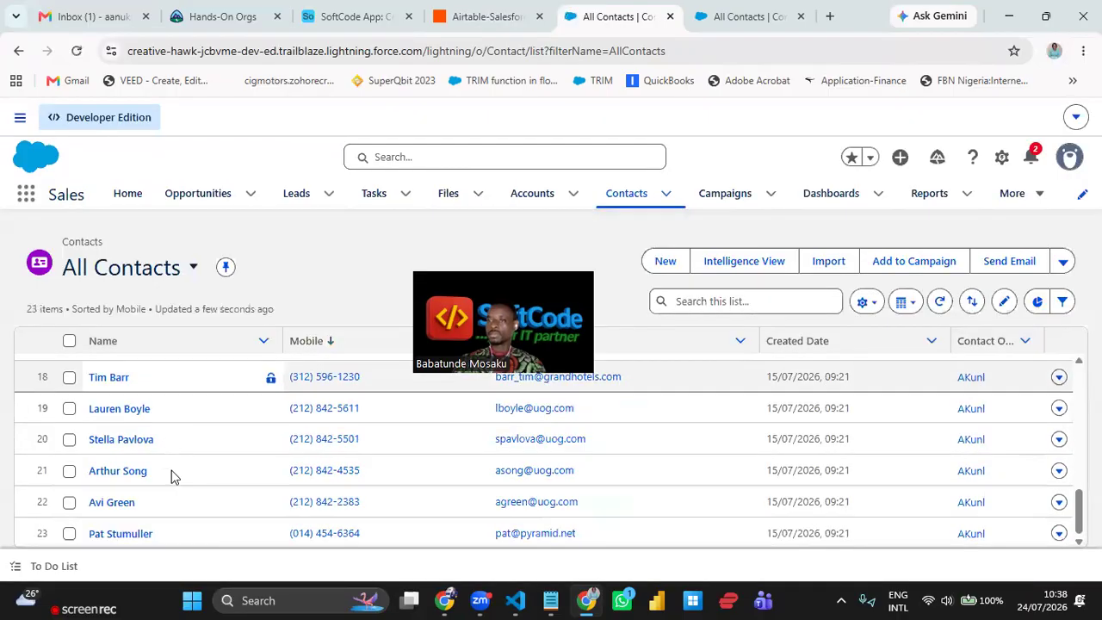
scroll(172, 475, "up", 2)
scroll(171, 477, "up", 3)
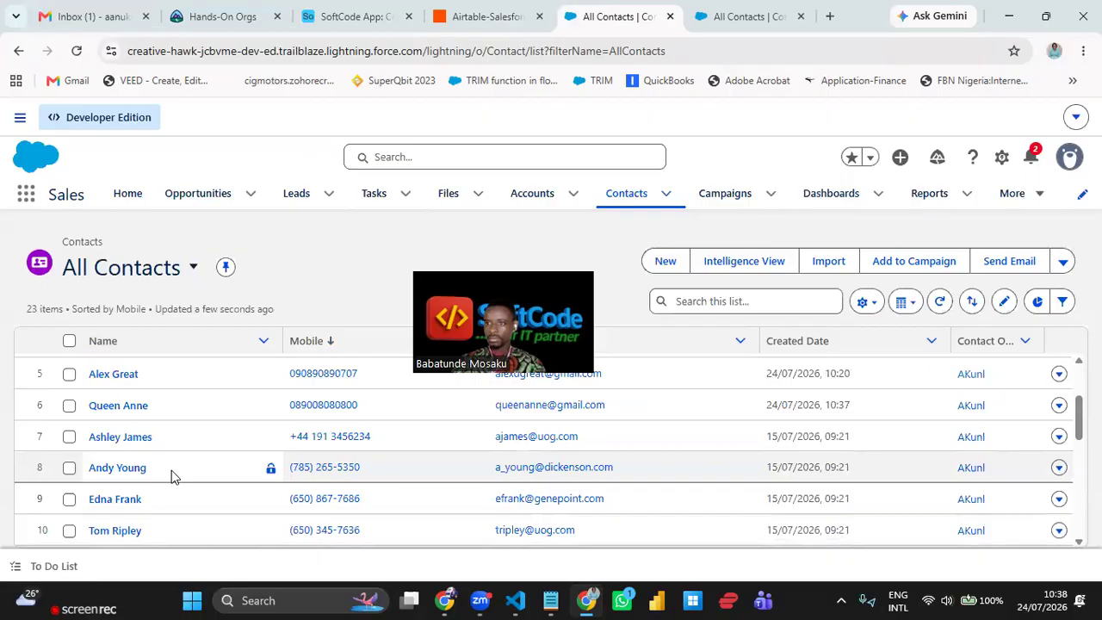
scroll(171, 476, "down", 2)
scroll(171, 476, "down", 2)
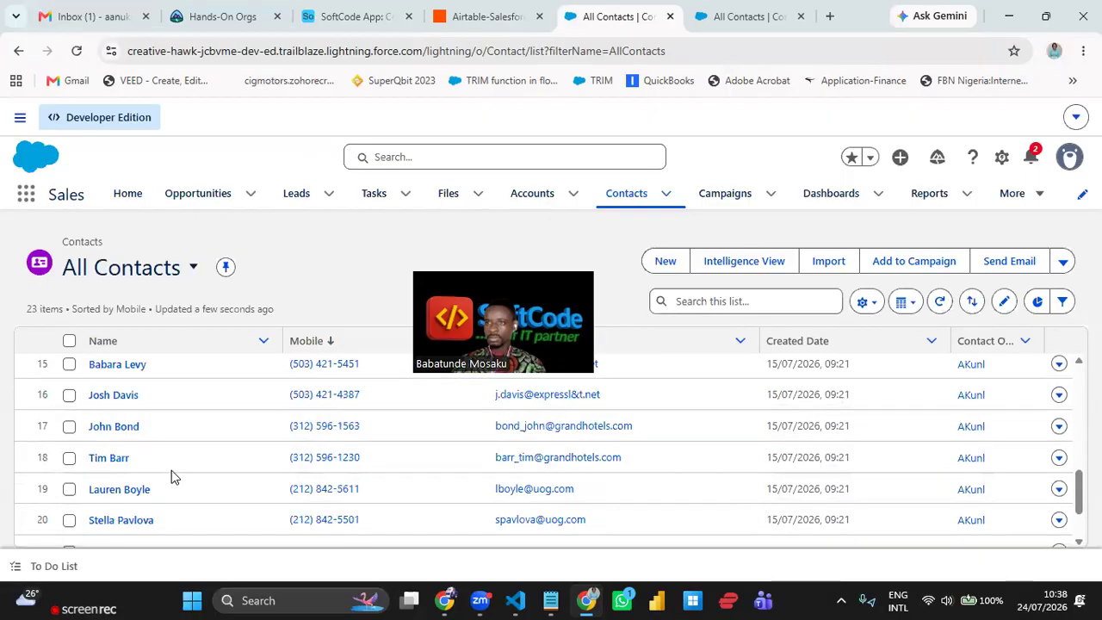
scroll(171, 476, "down", 1)
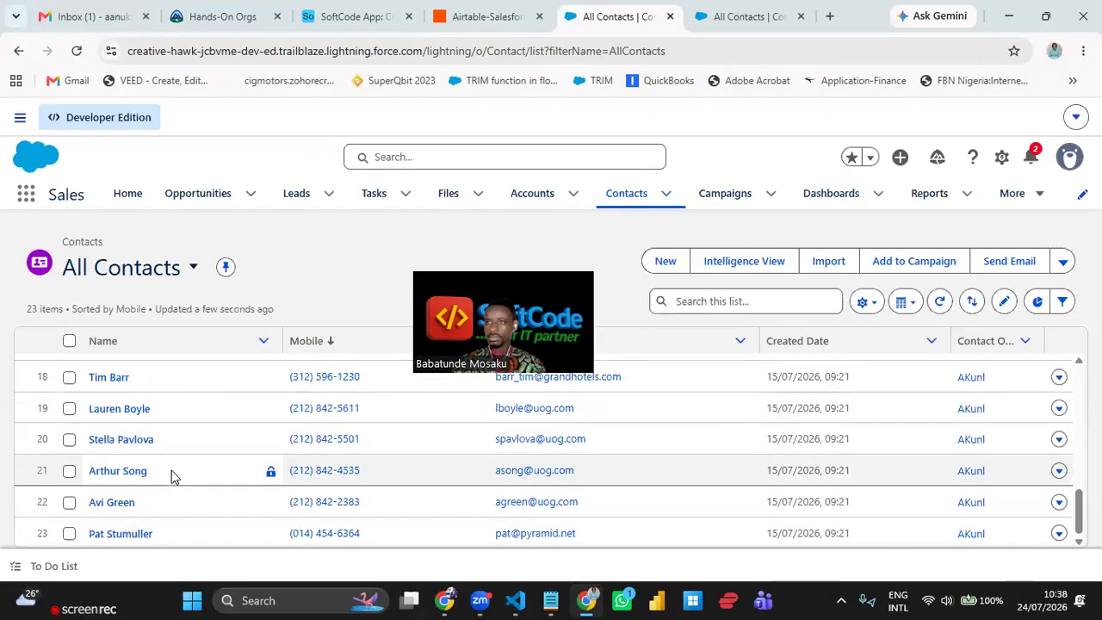
scroll(170, 476, "up", 3)
scroll(172, 477, "up", 3)
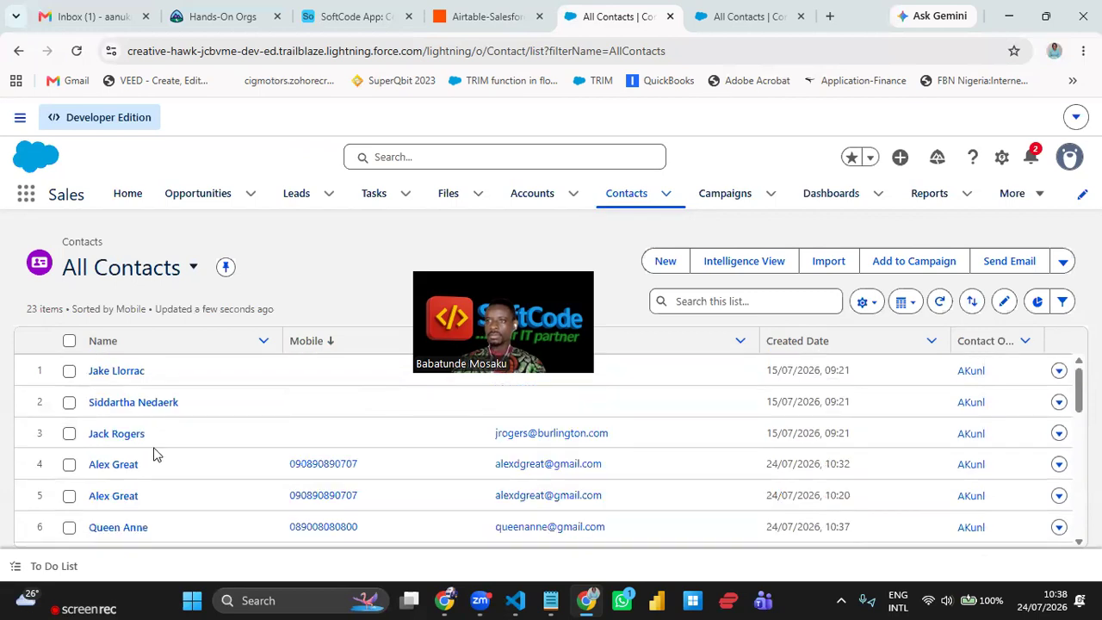
scroll(142, 455, "down", 1)
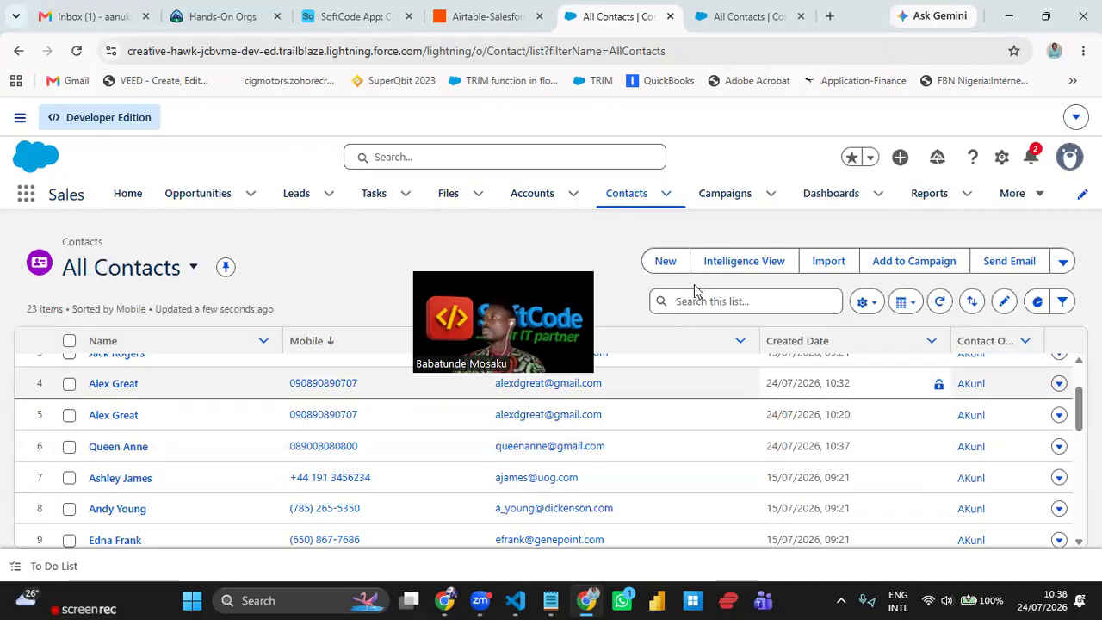
left_click(864, 303)
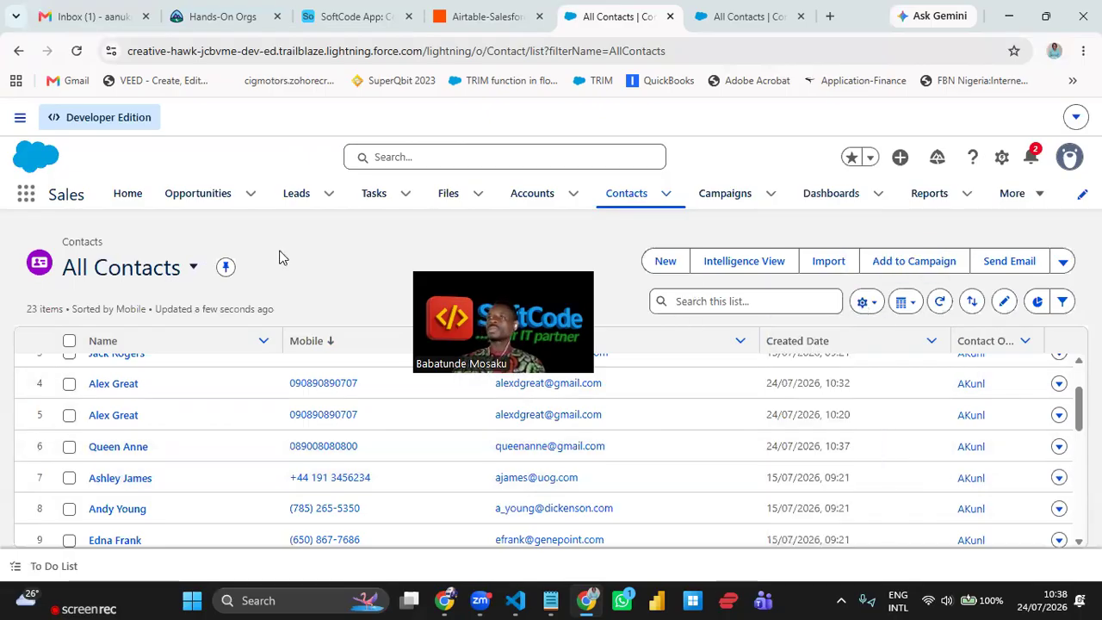
left_click(193, 267)
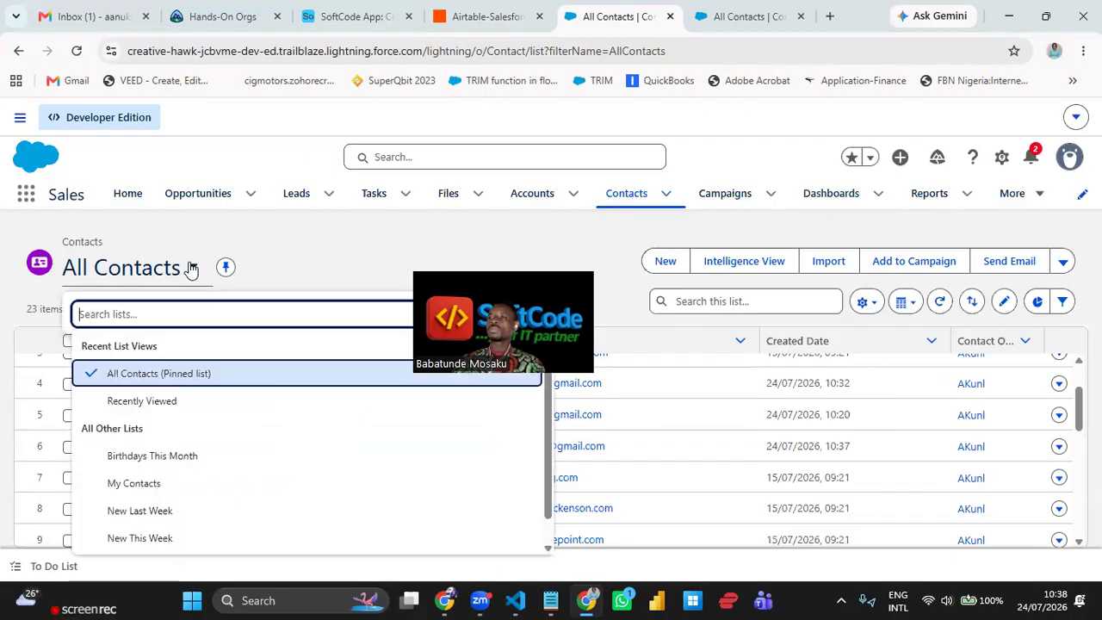
- Pin the Recently Viewed contacts list as the default view, then go to the SoftCode App table
left_click(168, 406)
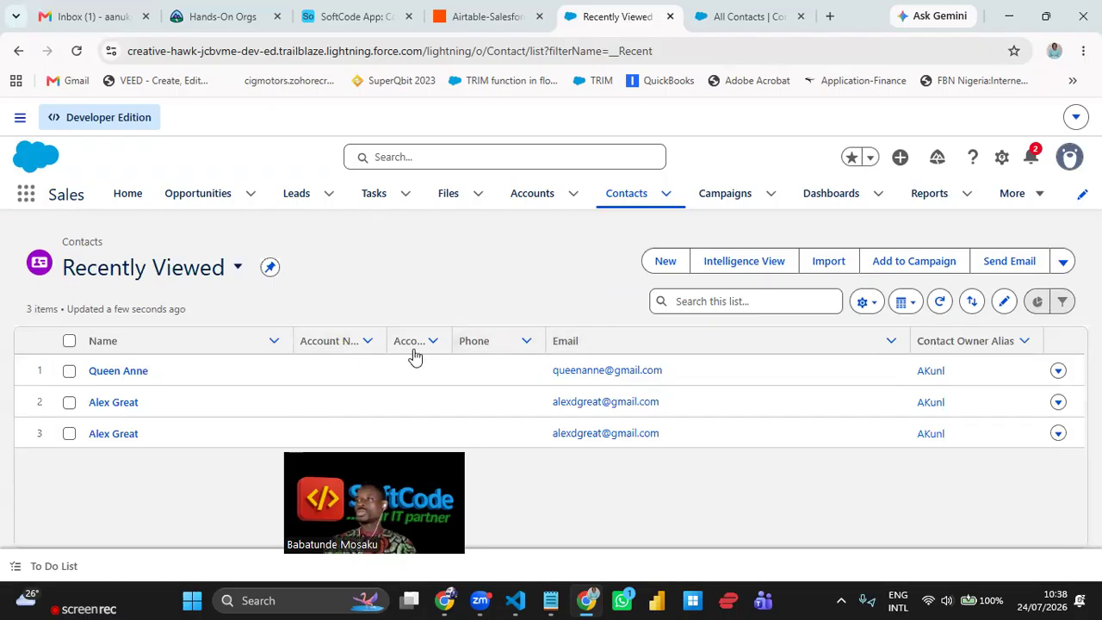
left_click(870, 305)
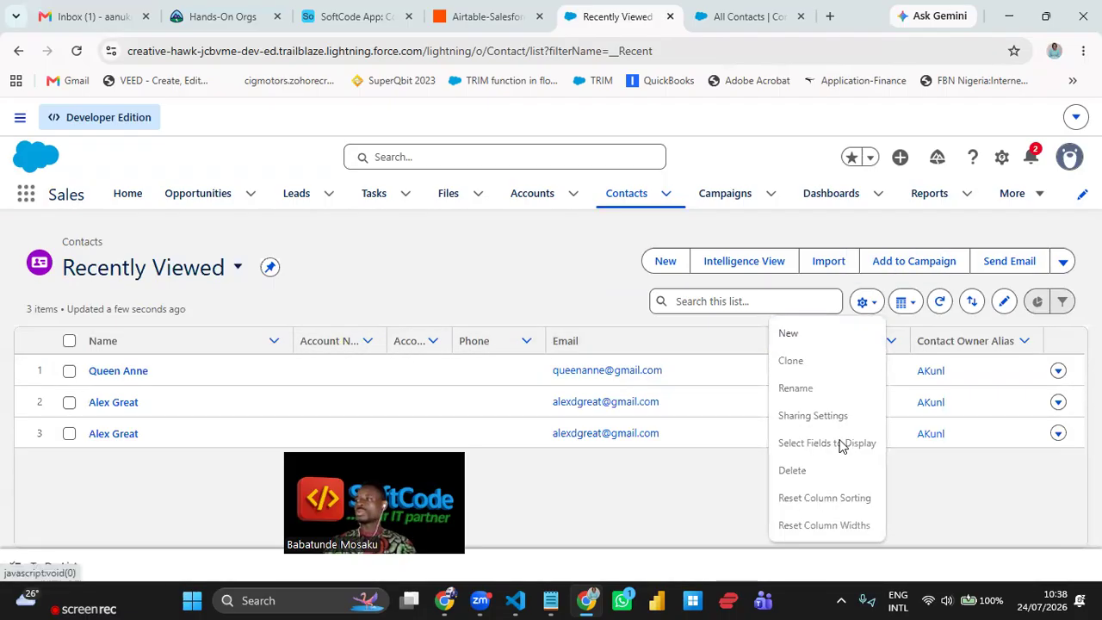
left_click(270, 267)
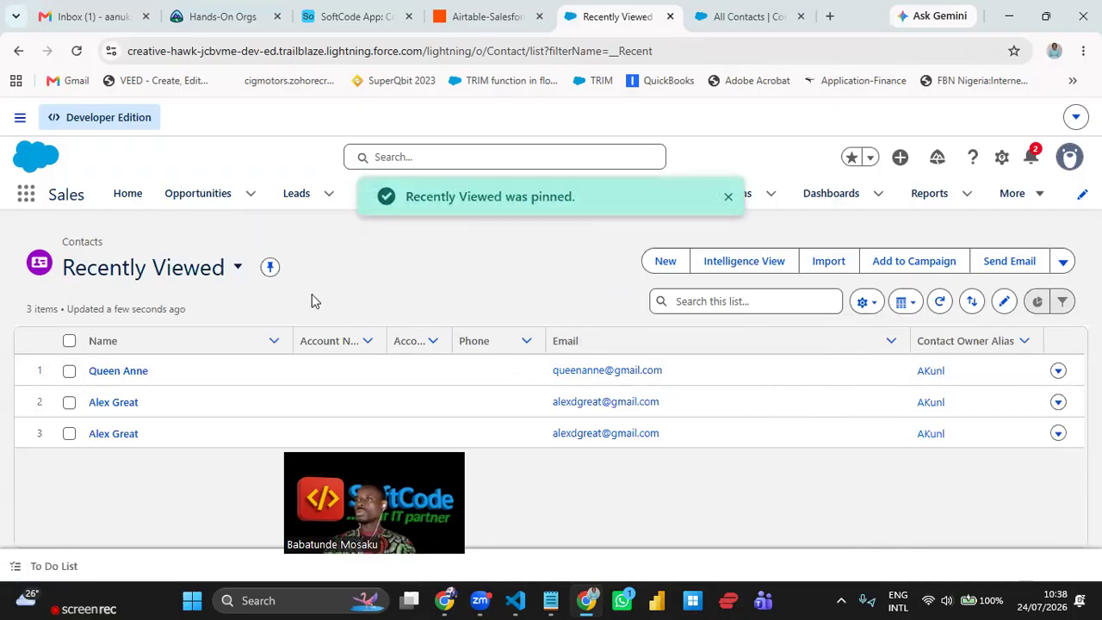
left_click(865, 301)
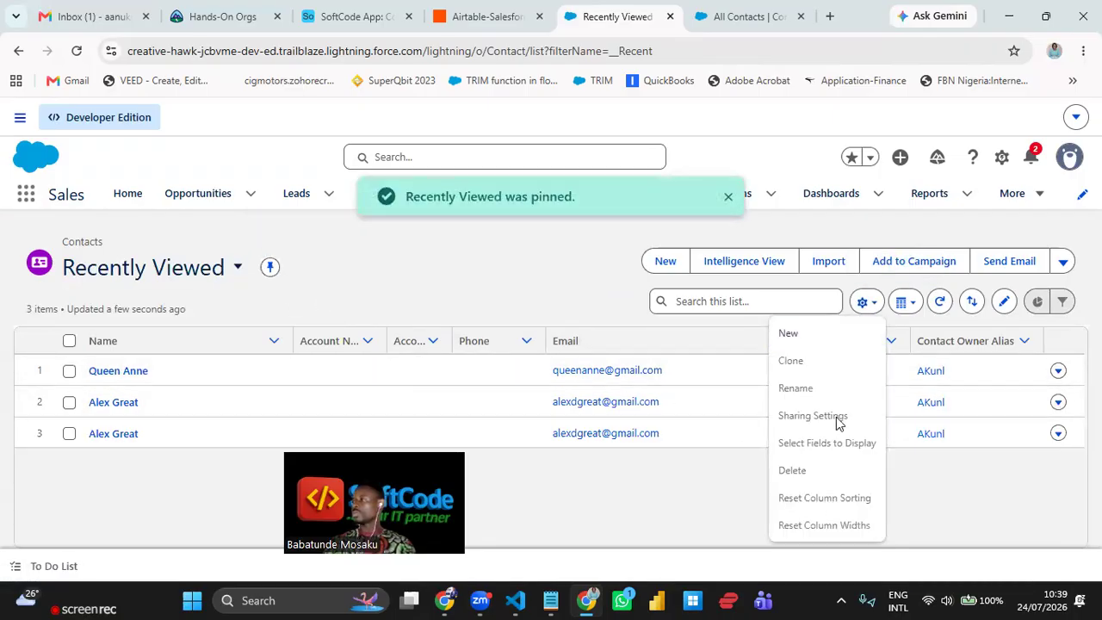
left_click(520, 289)
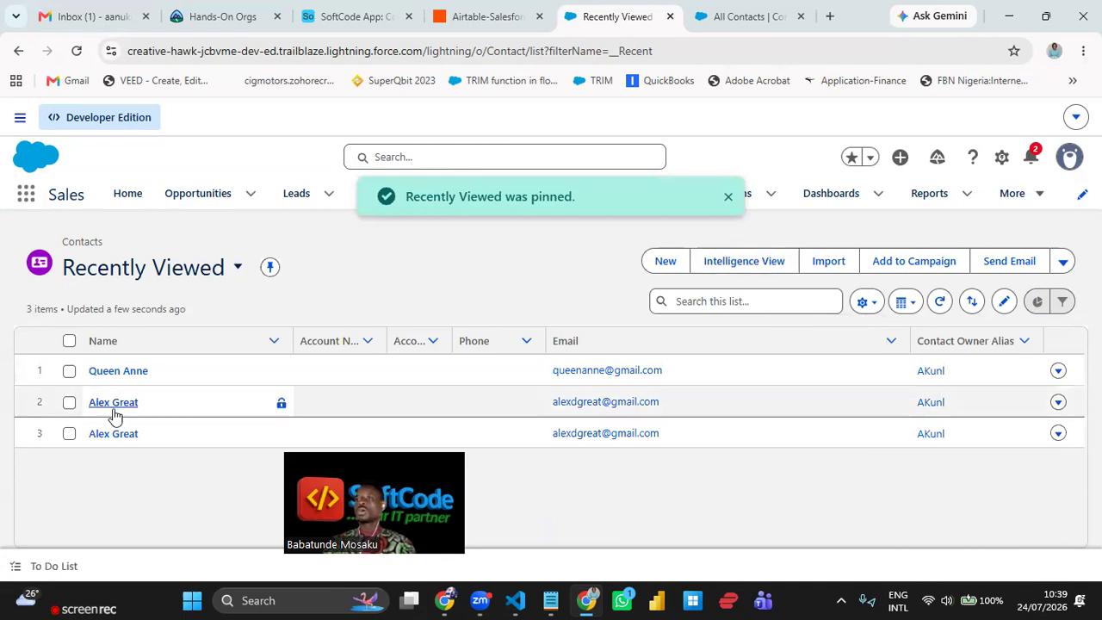
left_click(318, 17)
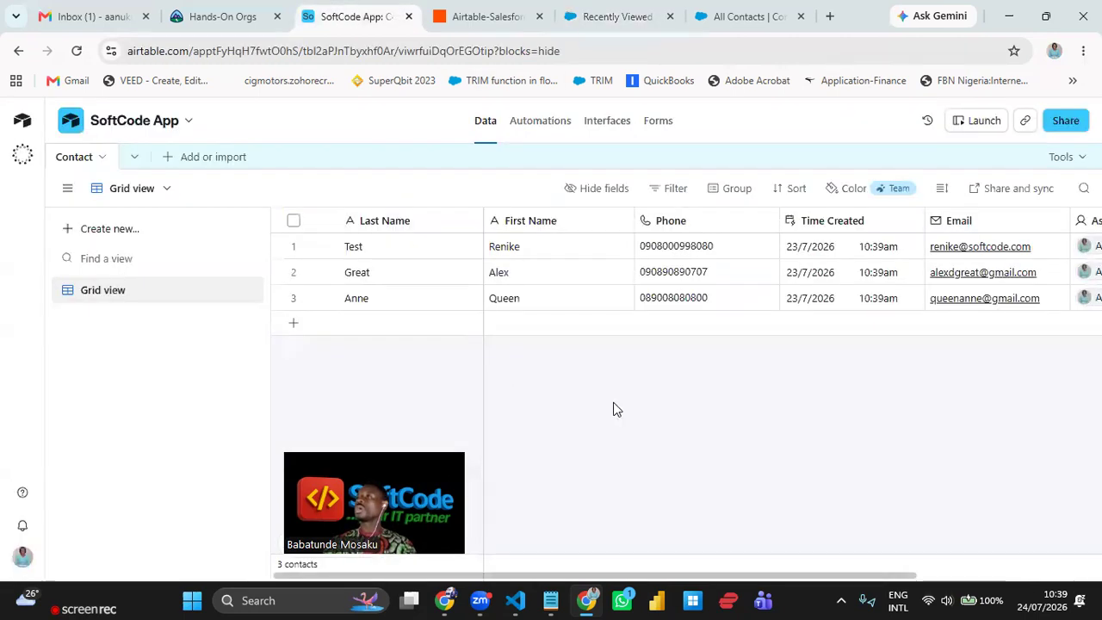
- Add a new Airtable contact record and enter its last name, first name and phone number
left_click(386, 326)
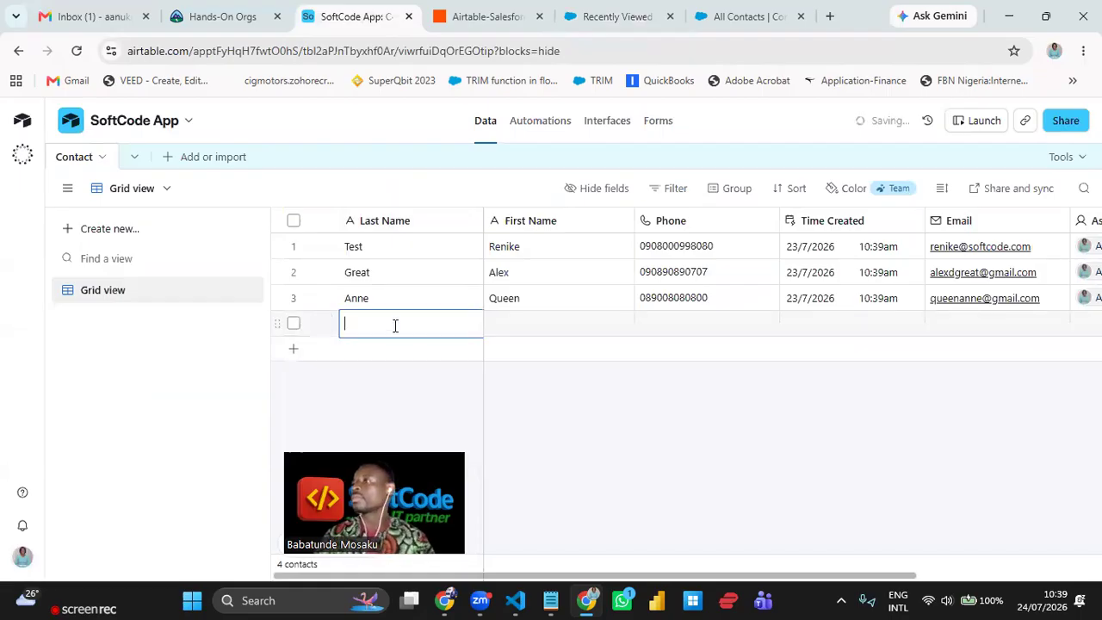
type("A")
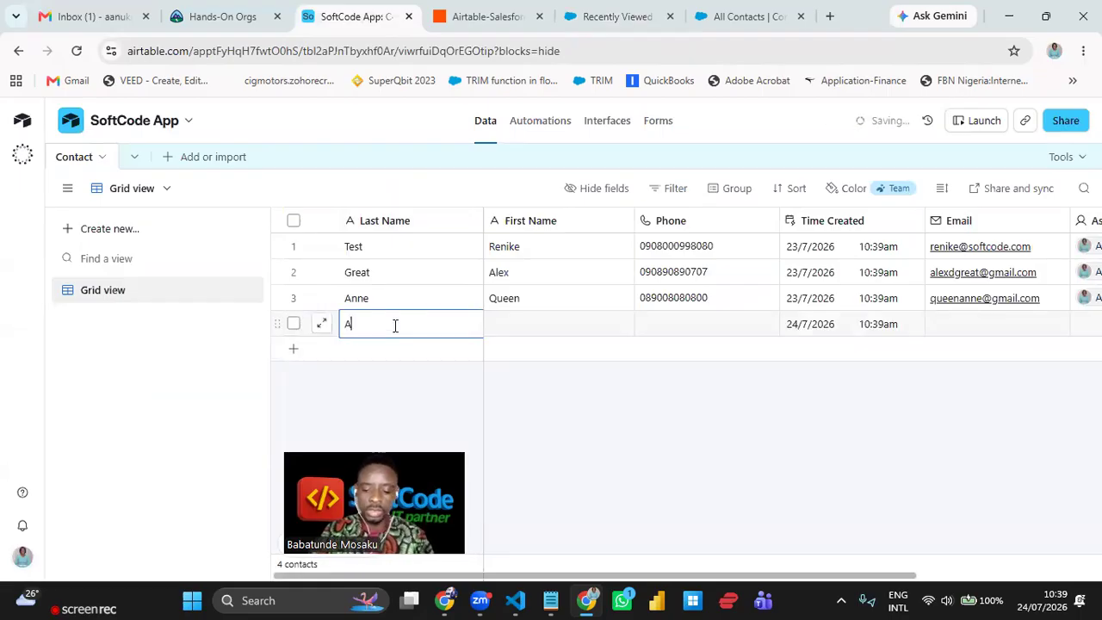
key("BackSpace")
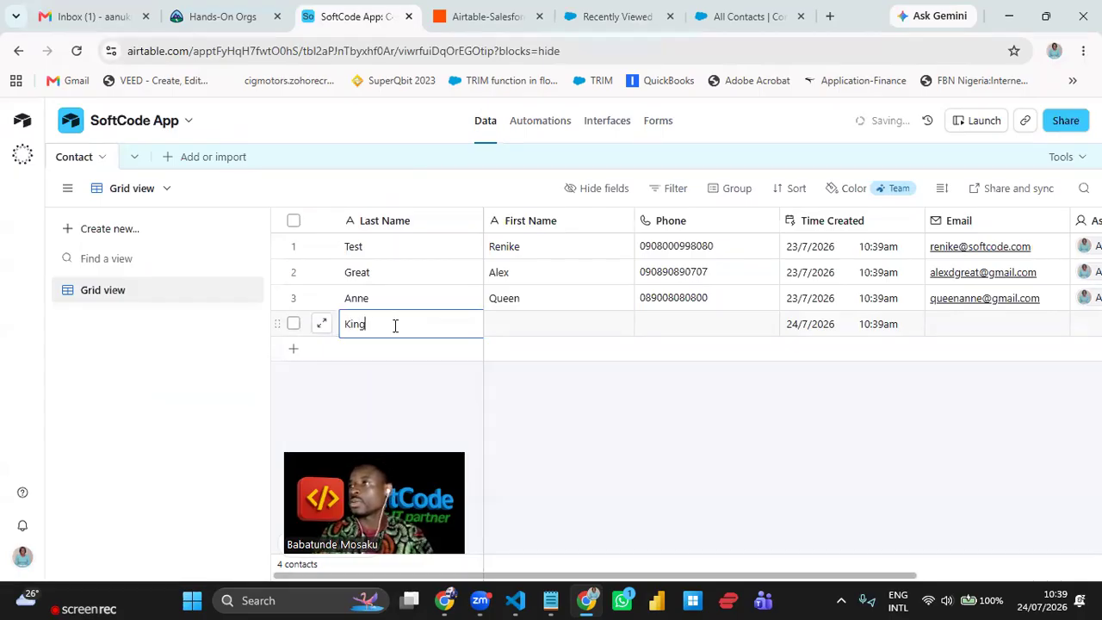
key("Tab")
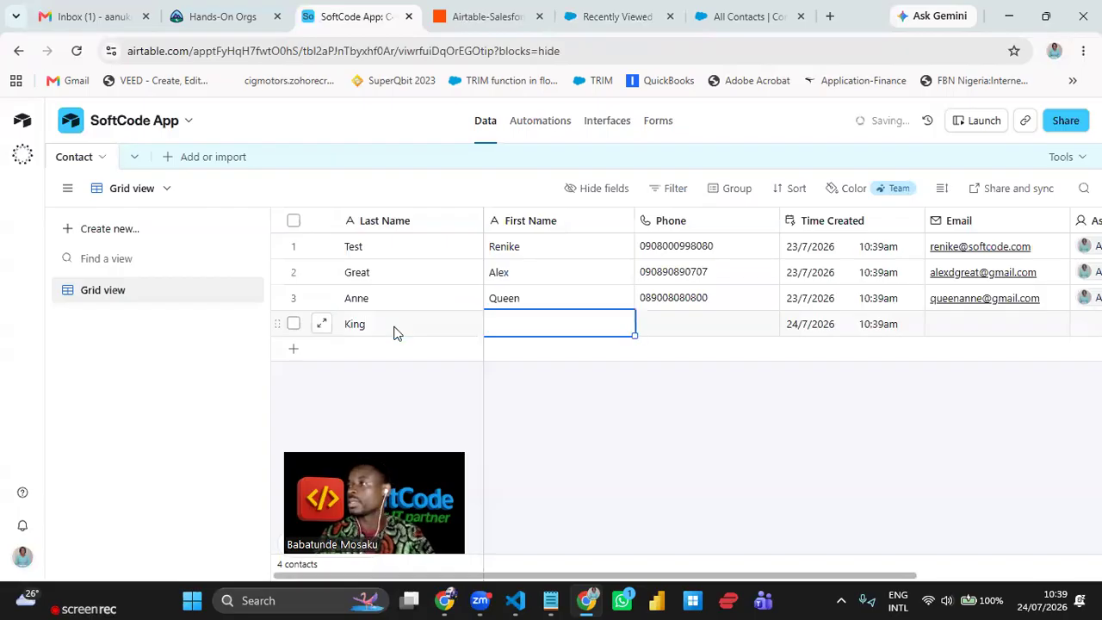
type("Jaga")
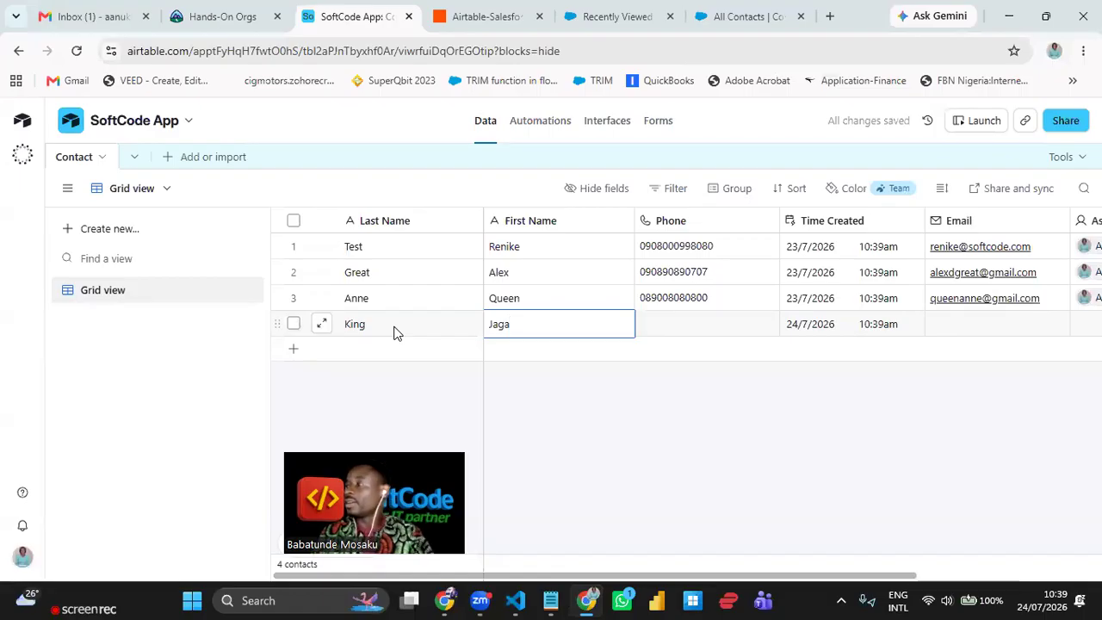
key("Tab")
type("0-9-9")
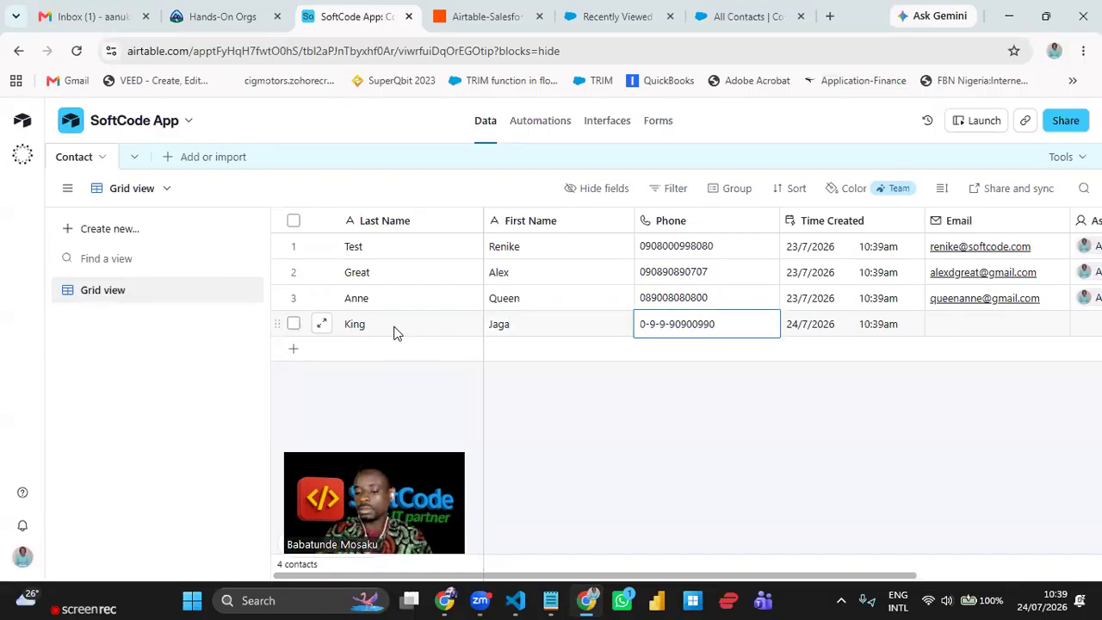
key("BackSpace")
key("BackSpace")
key("BackSpace")
key("BackSpace")
key("BackSpace")
key("BackSpace")
key("BackSpace")
key("BackSpace")
key("BackSpace")
key("BackSpace")
key("BackSpace")
key("BackSpace")
key("BackSpace")
key("BackSpace")
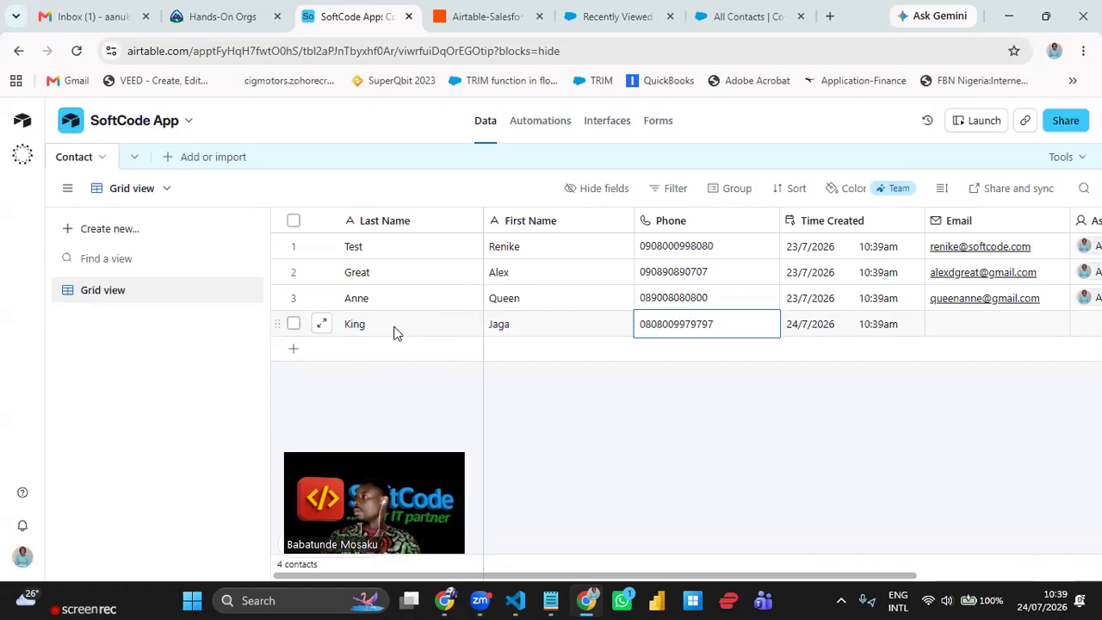
left_click(757, 419)
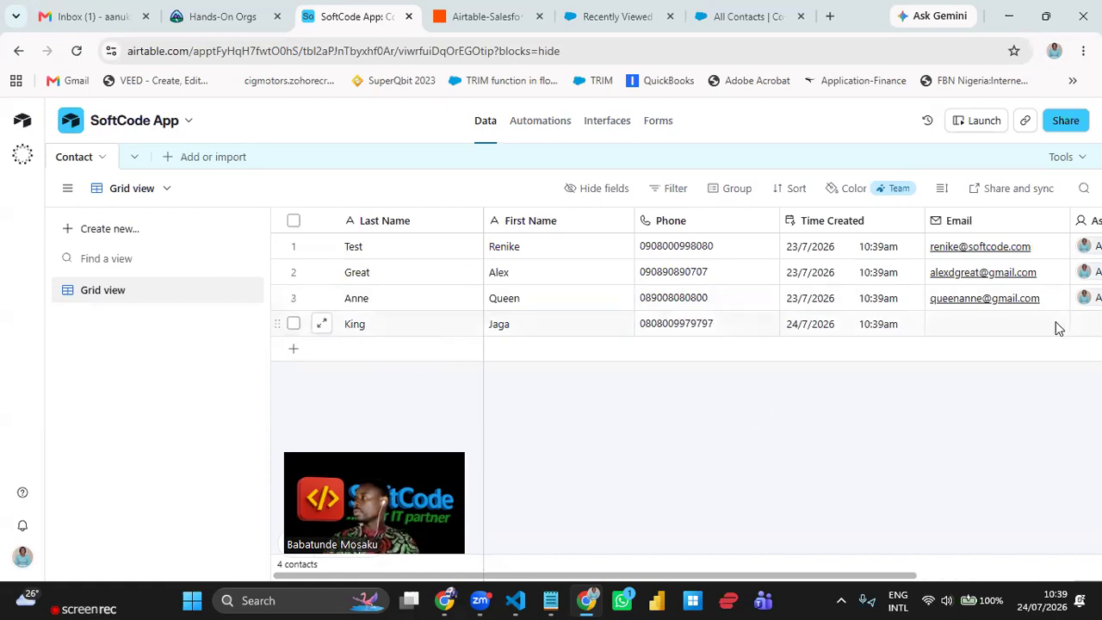
- Fill in the new record's email address and assign it to the workspace user
left_click(1027, 325)
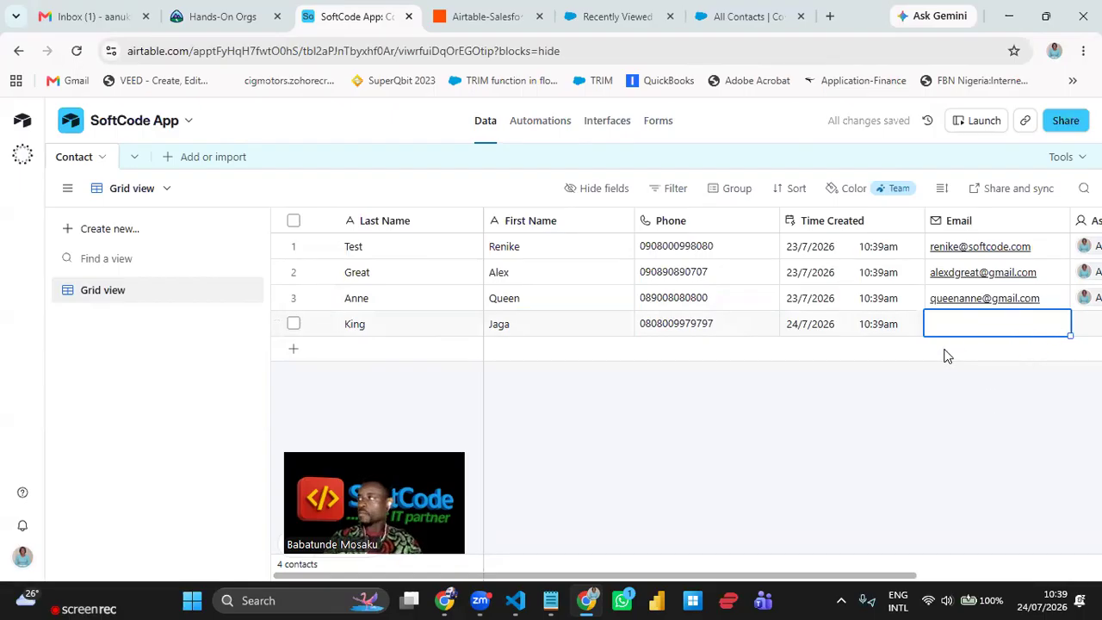
key("Tab")
key("shift+Tab")
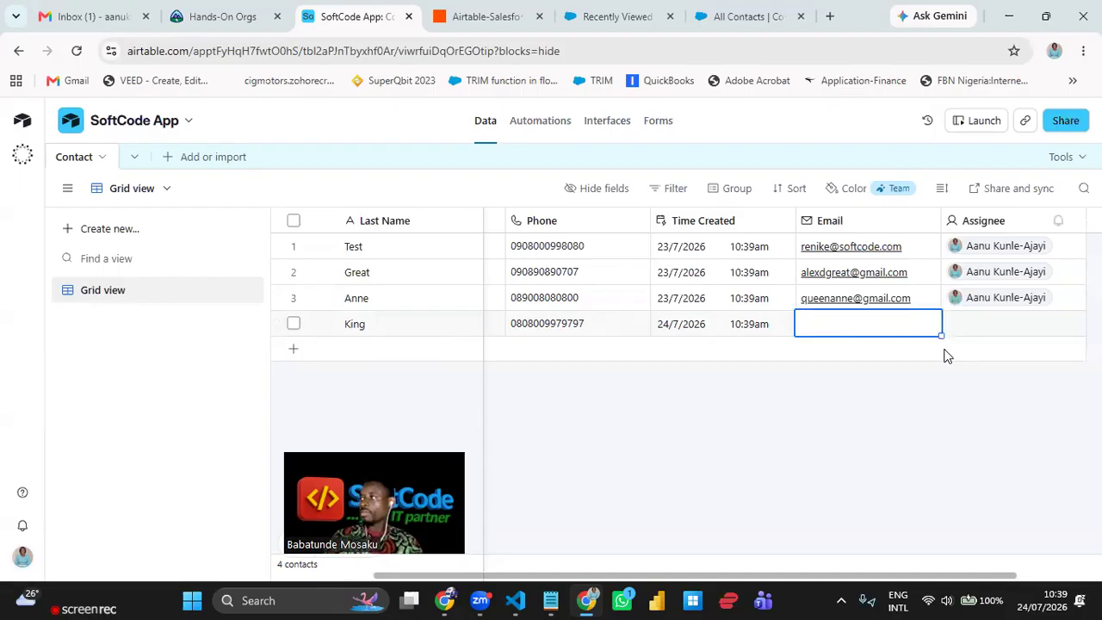
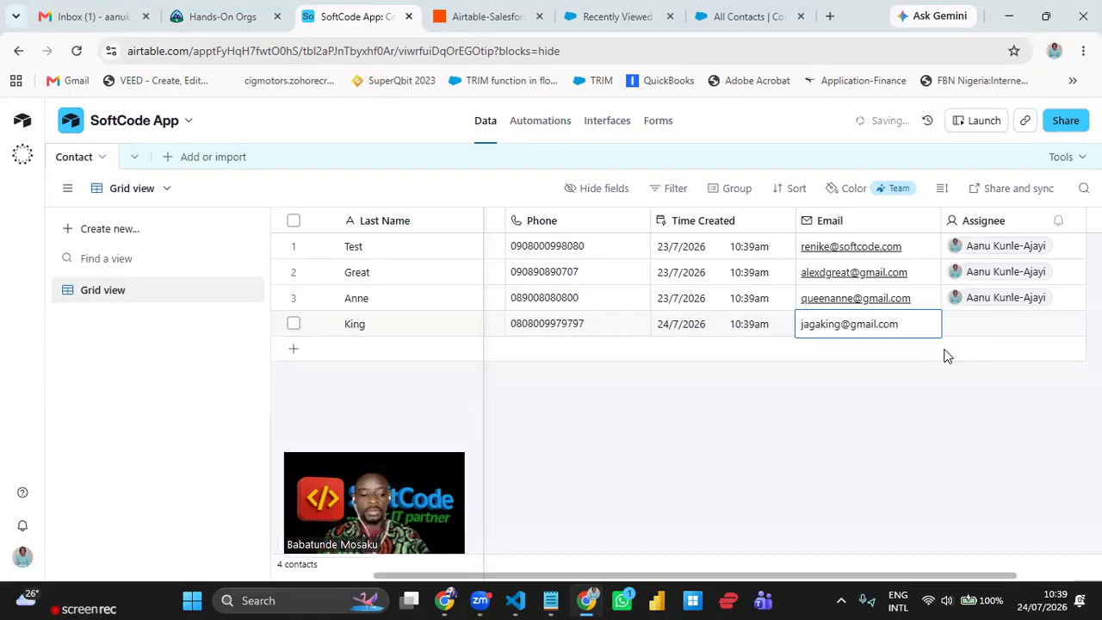
key("Tab")
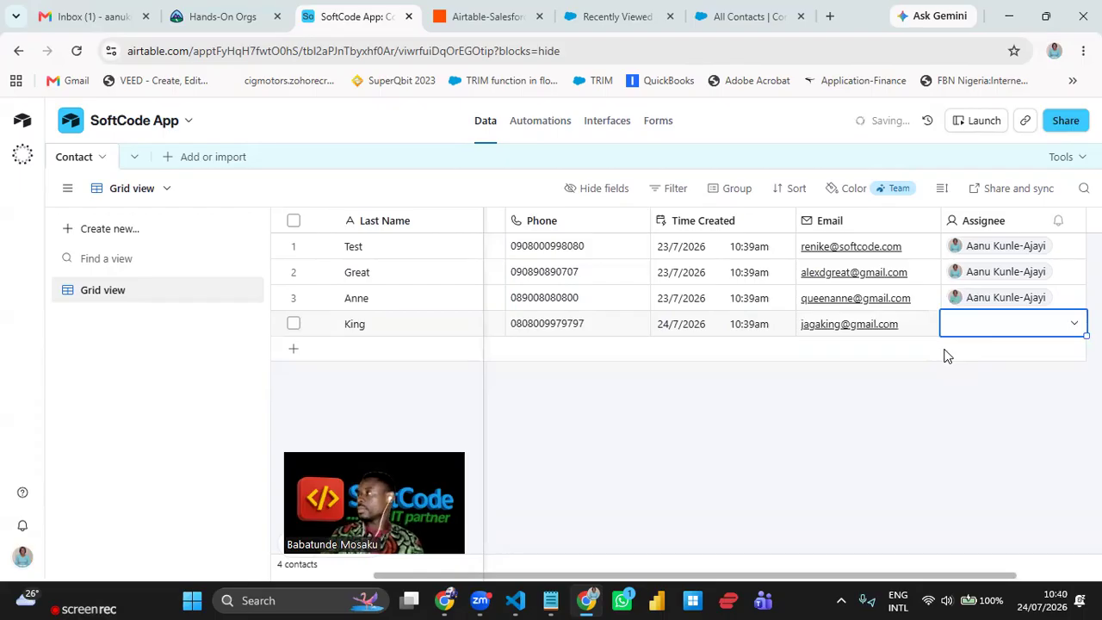
left_click(1072, 329)
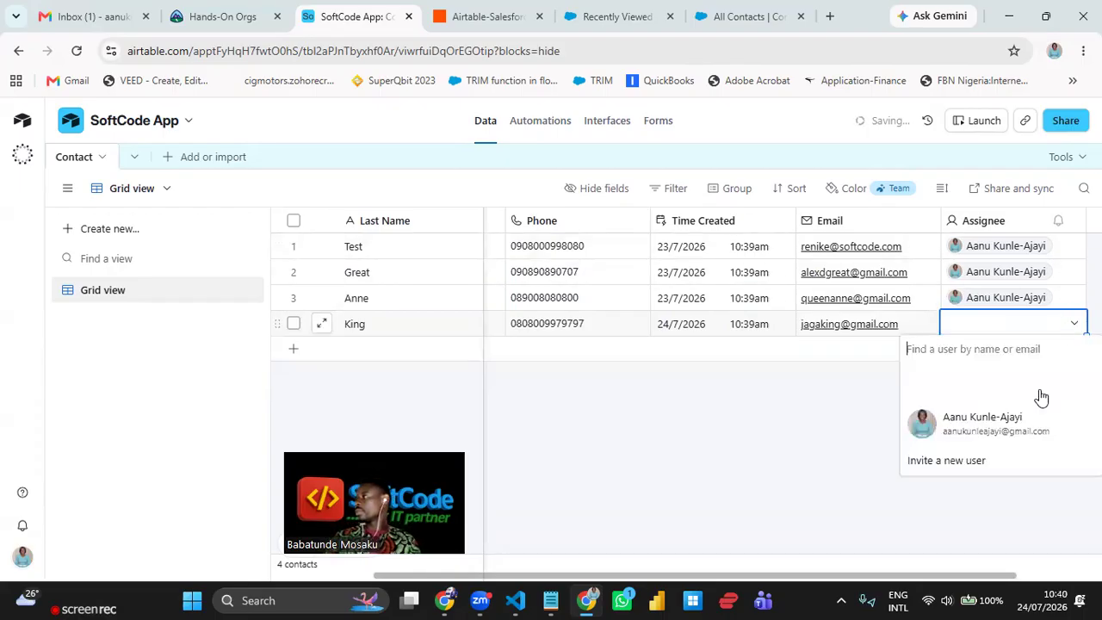
left_click(1016, 422)
left_click(917, 437)
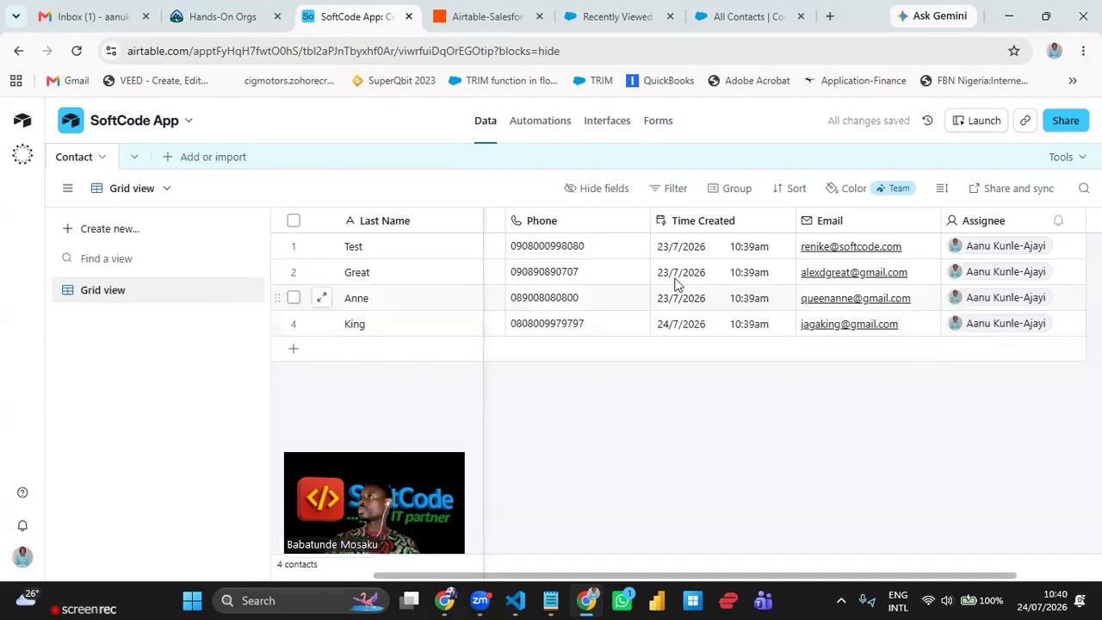
left_click(614, 18)
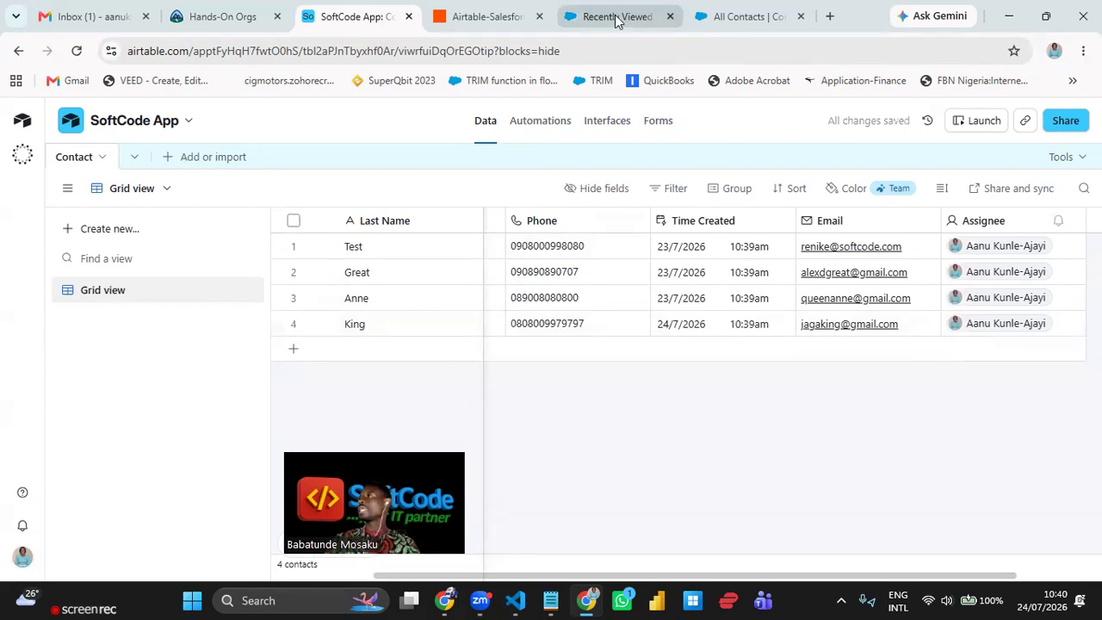
- Reload Salesforce's Recently Viewed list, still showing three contacts, then go to the Zap editor
left_click(76, 51)
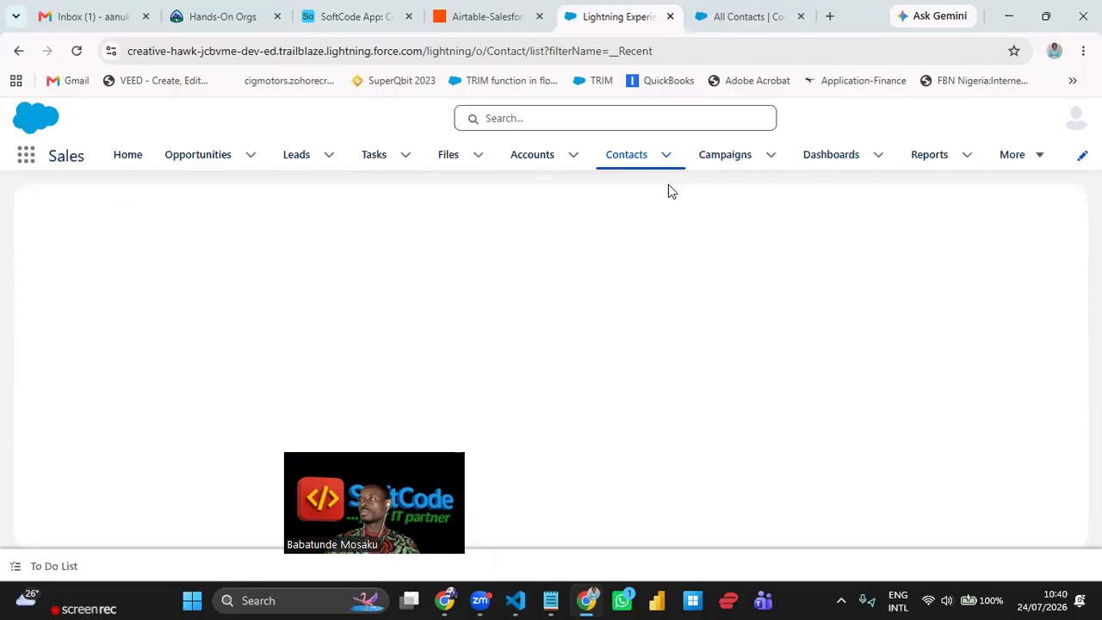
right_click(742, 23)
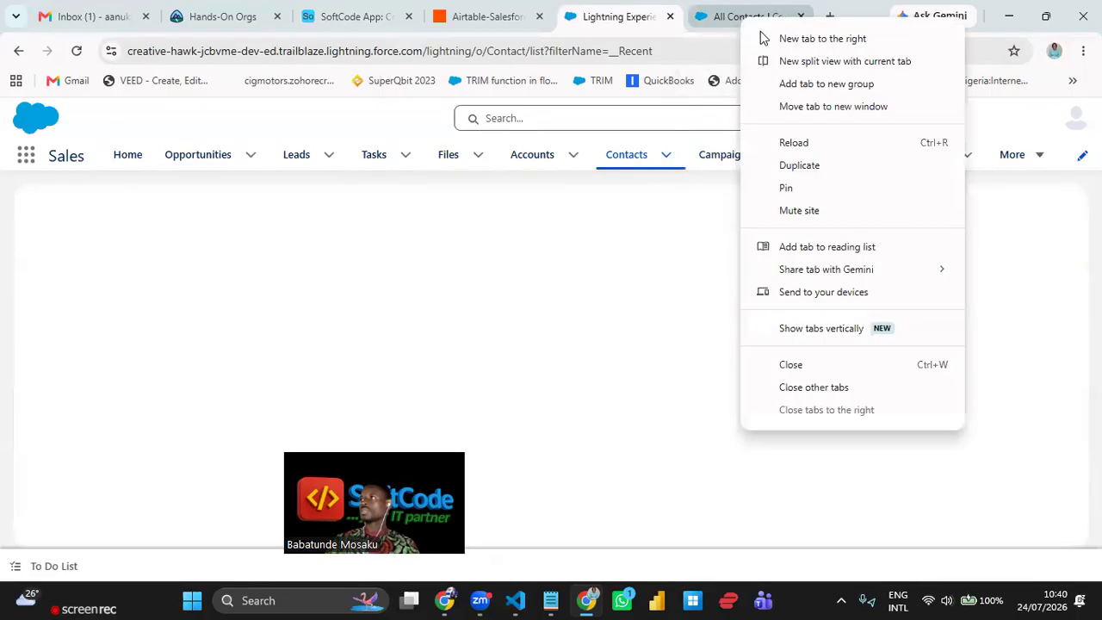
left_click(617, 295)
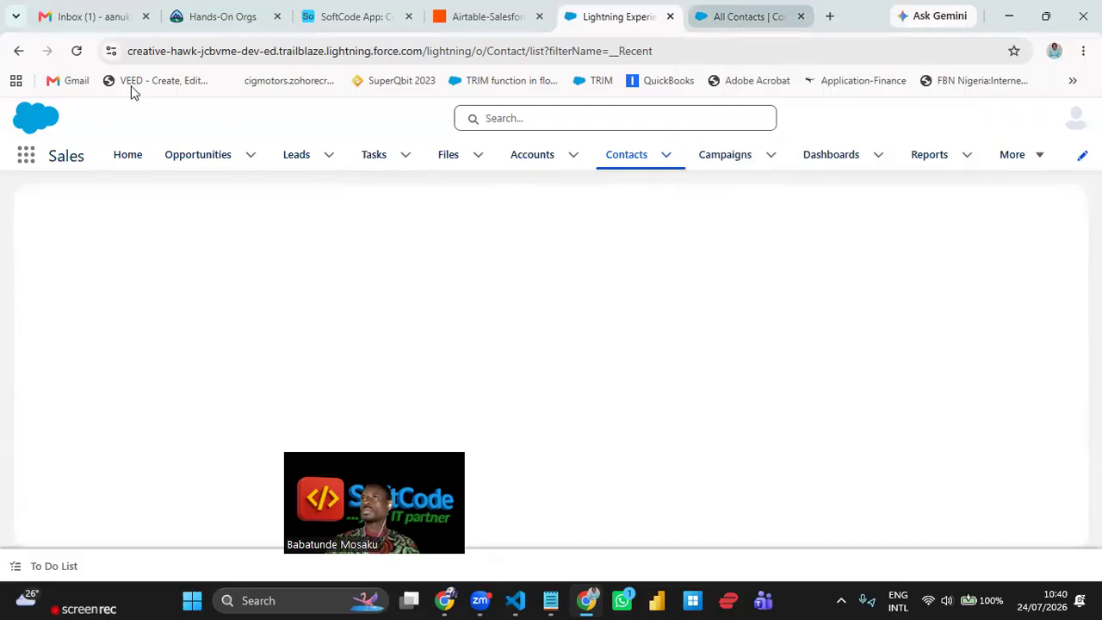
left_click(77, 53)
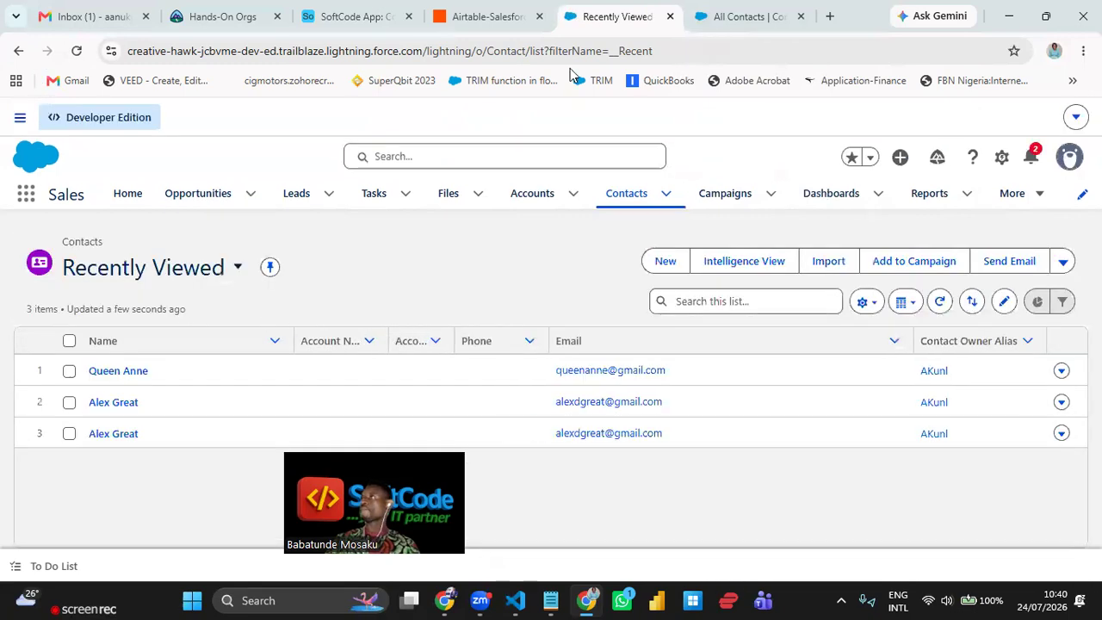
left_click(480, 16)
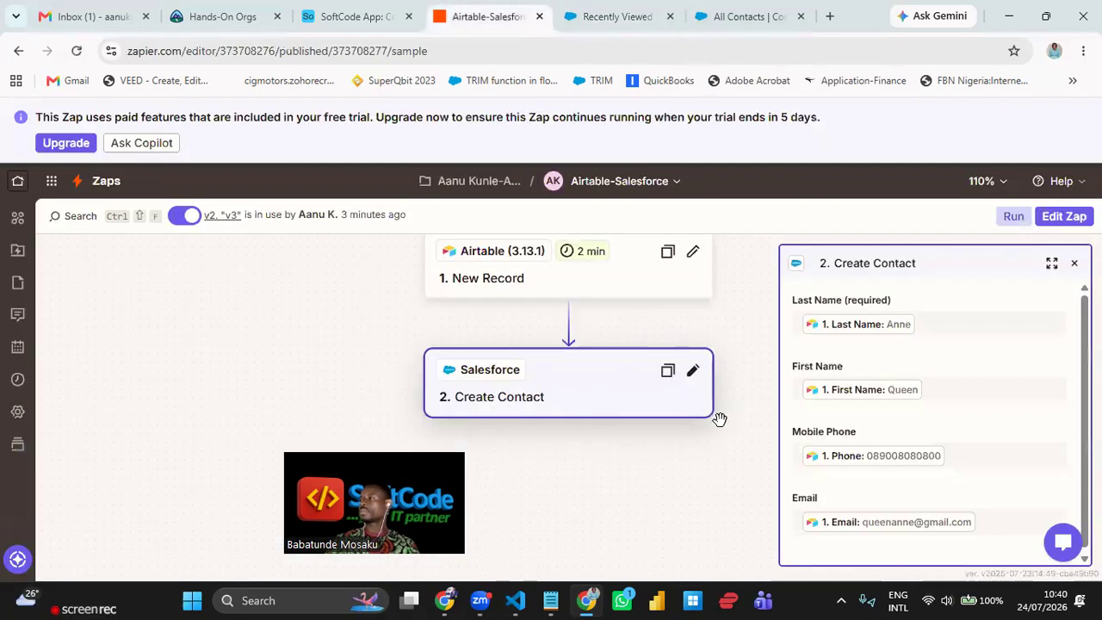
- Reload Salesforce's Recently Viewed contacts to confirm the new Airtable contact appeared, then return to the Zap
left_click_drag(739, 465, 716, 438)
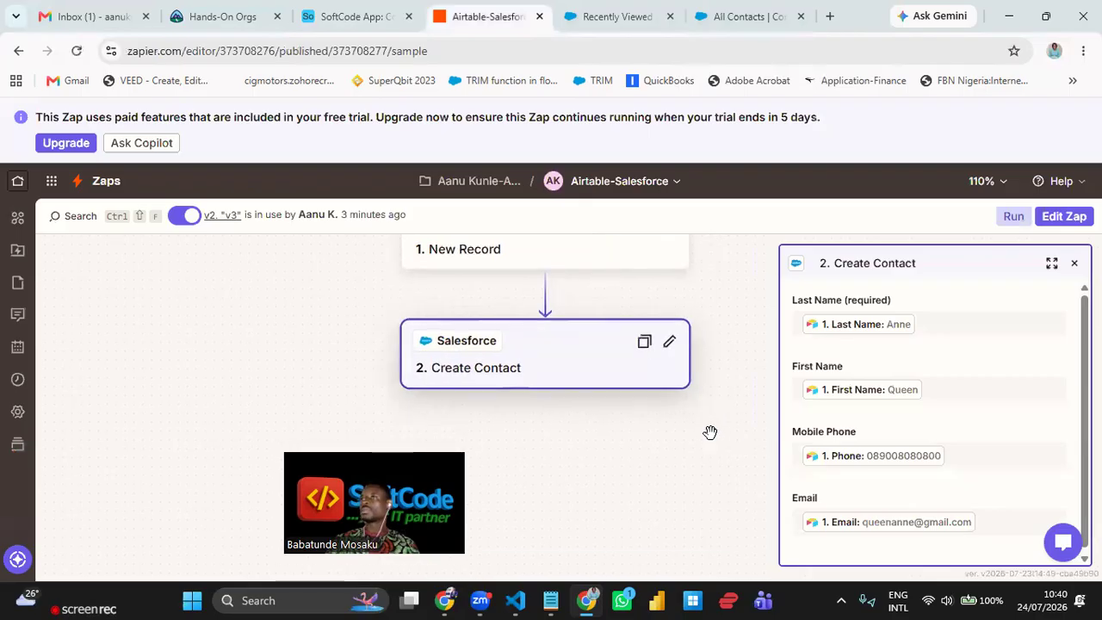
left_click_drag(297, 309, 298, 379)
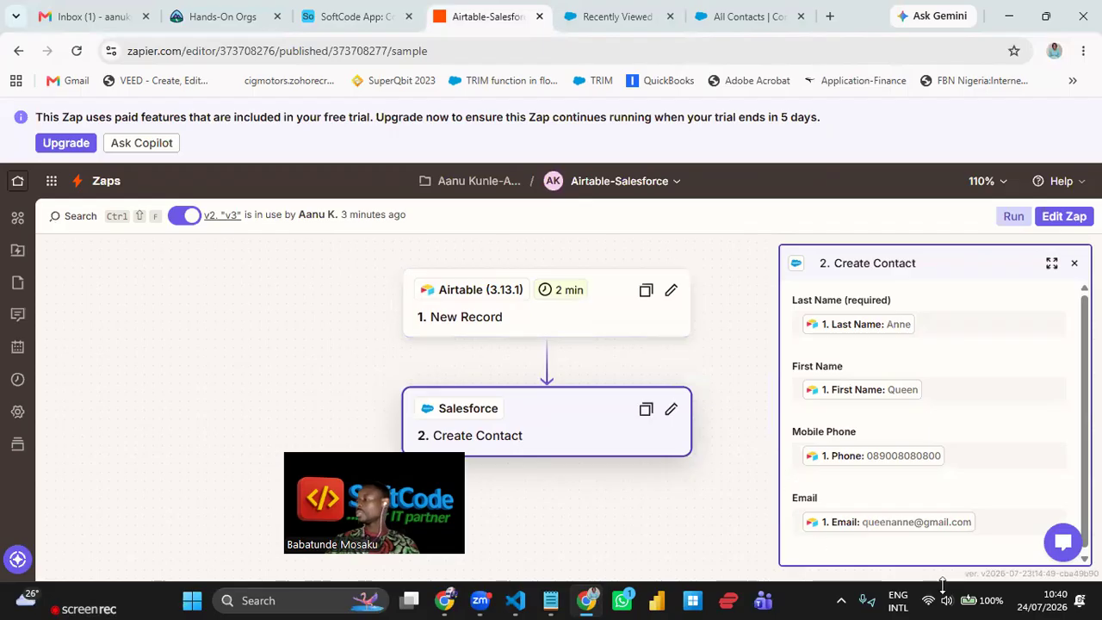
left_click(591, 13)
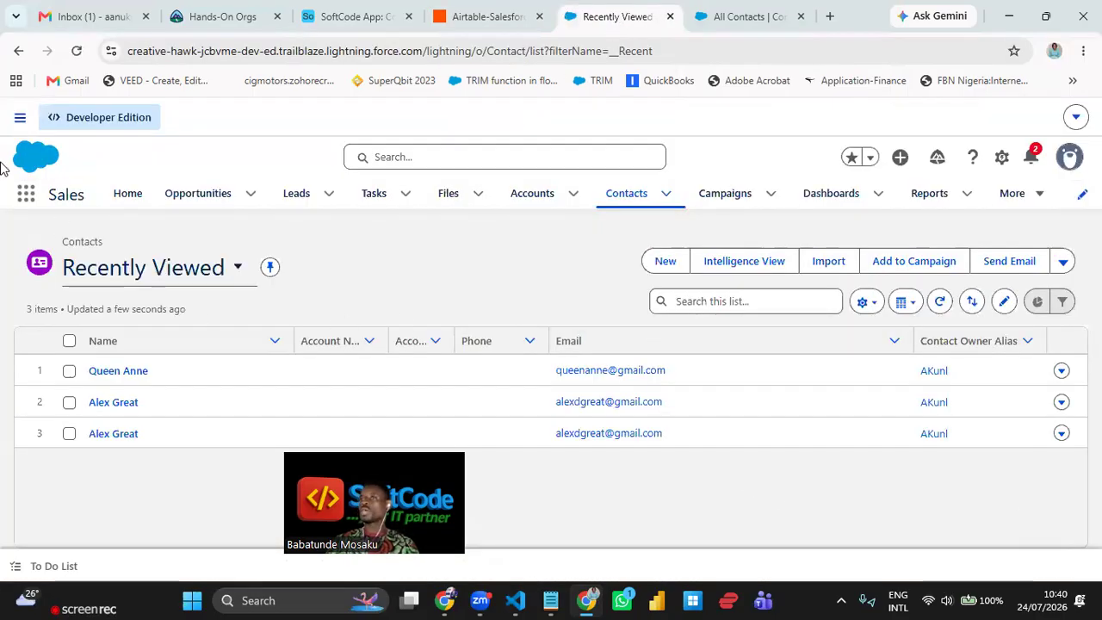
left_click(75, 53)
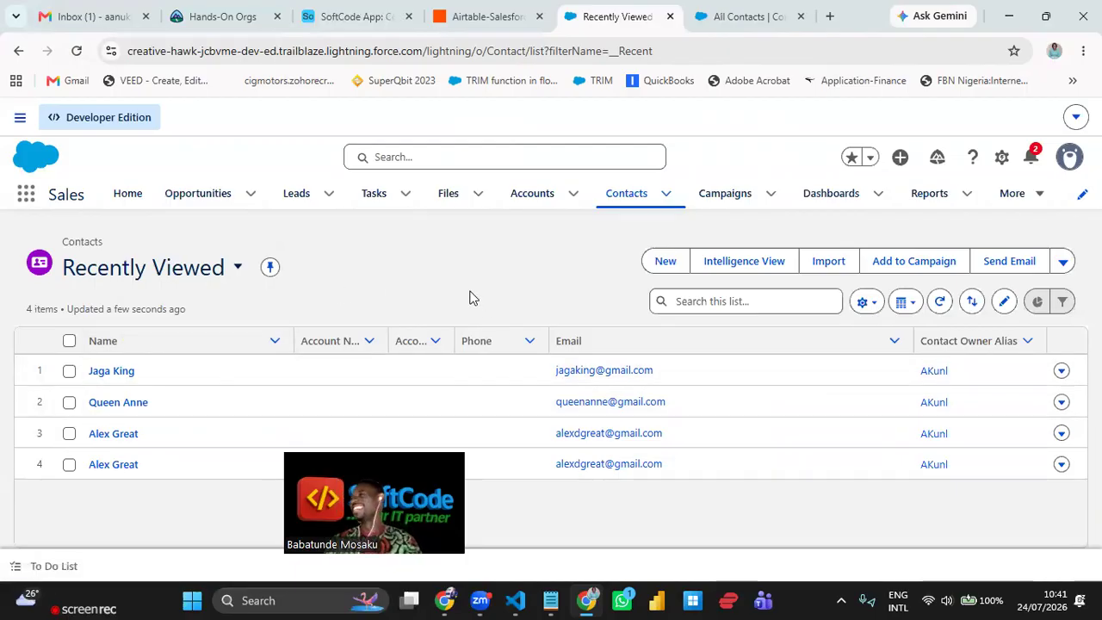
left_click(484, 19)
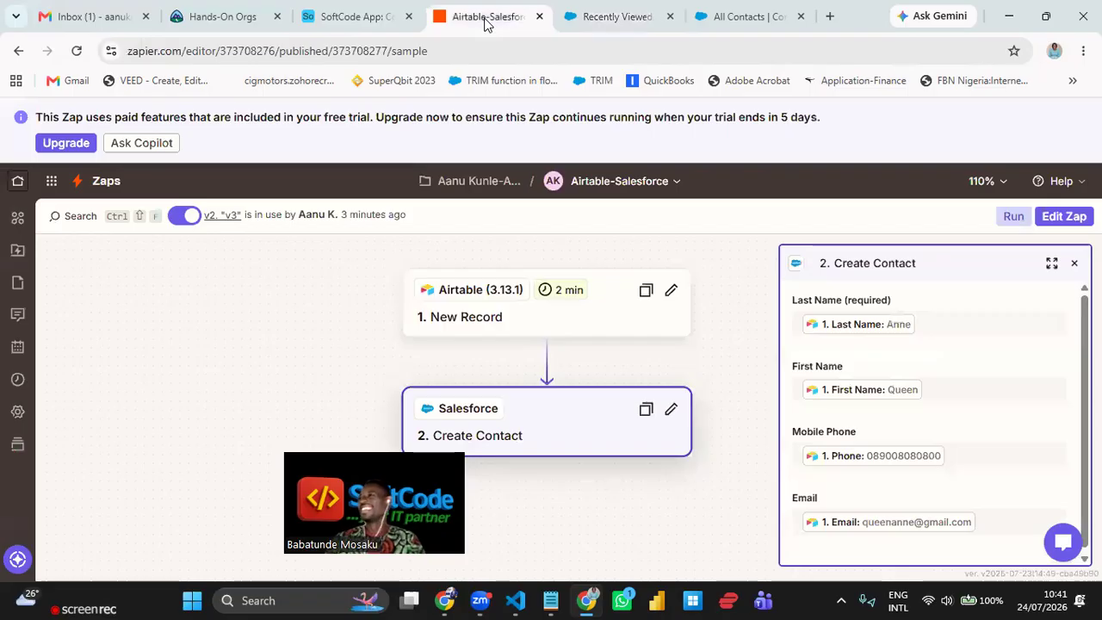
left_click(610, 18)
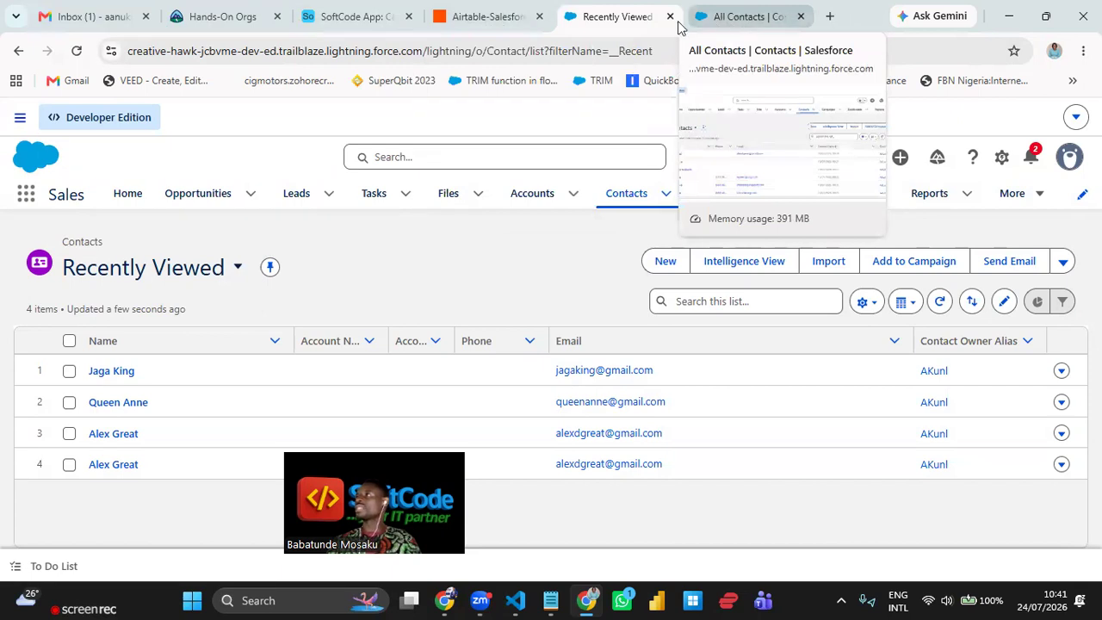
left_click(477, 26)
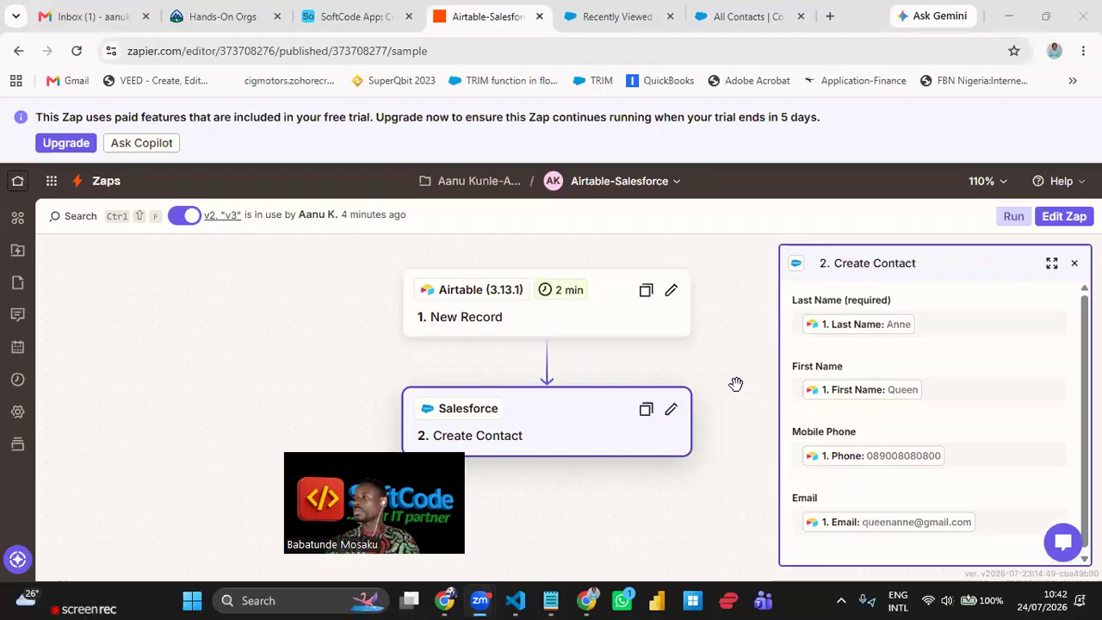
- Reopen the Airtable New Record trigger as a draft, review Setup and Configure, and list its test records
left_click_drag(255, 340, 214, 273)
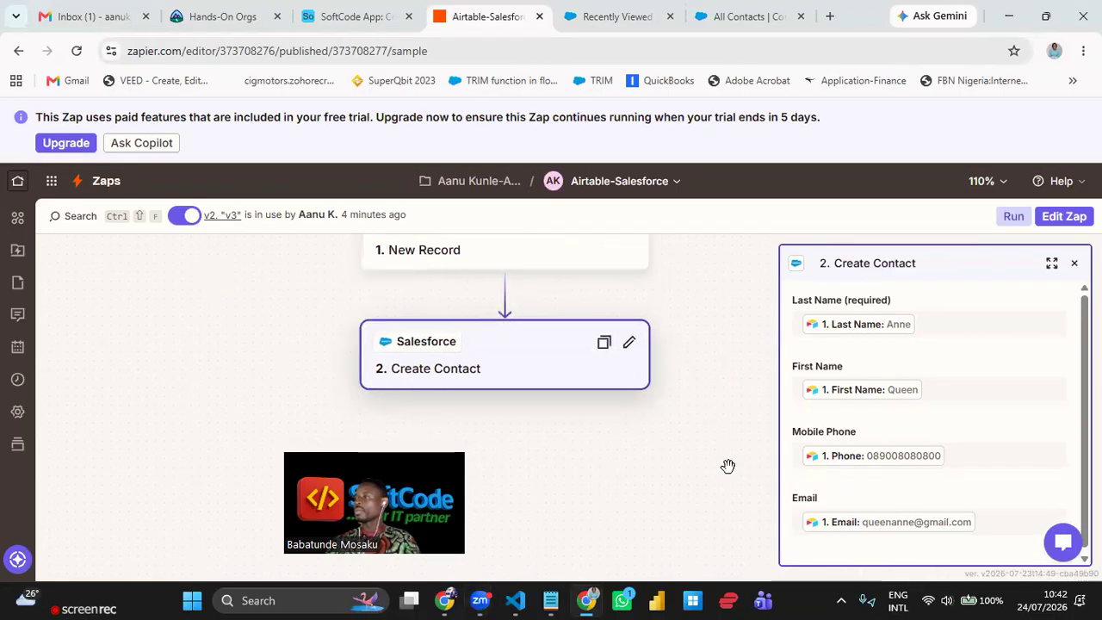
left_click_drag(731, 300, 739, 335)
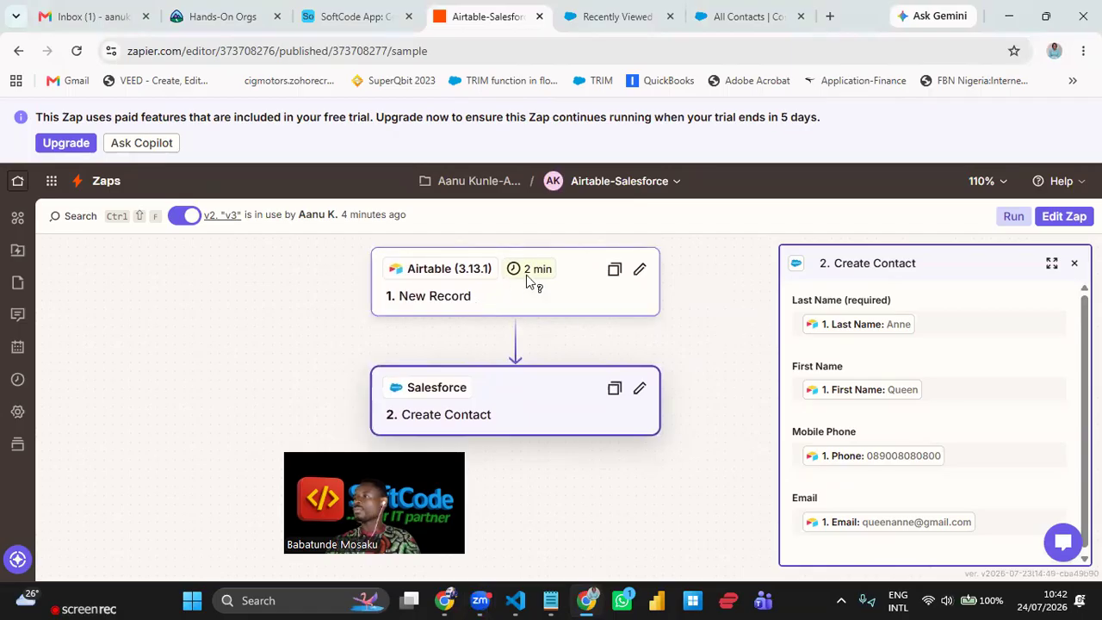
left_click(545, 296)
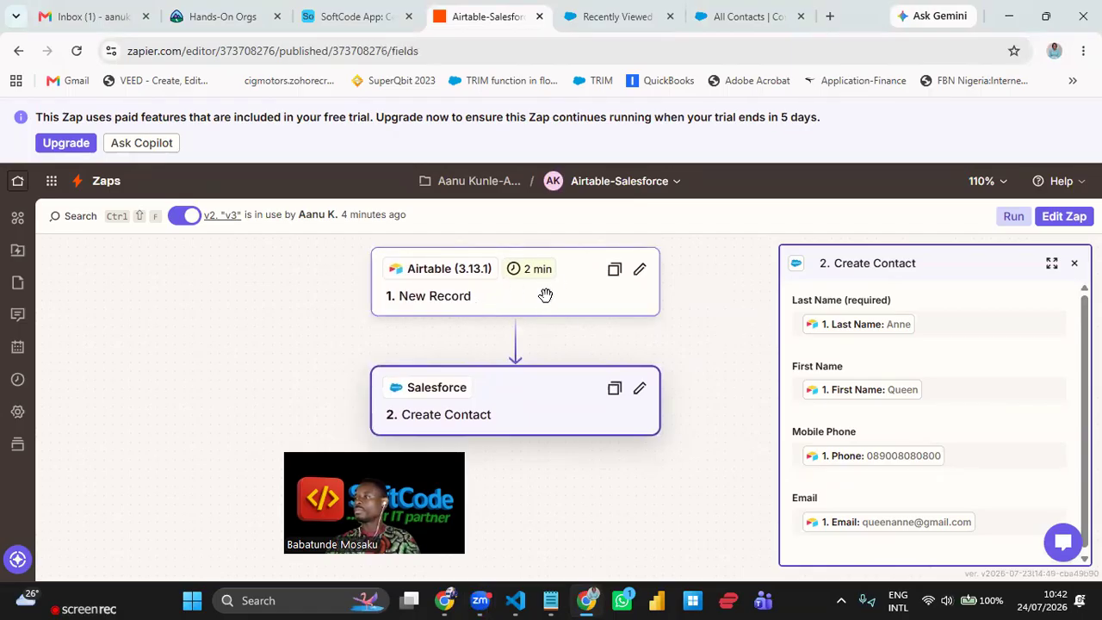
left_click(641, 270)
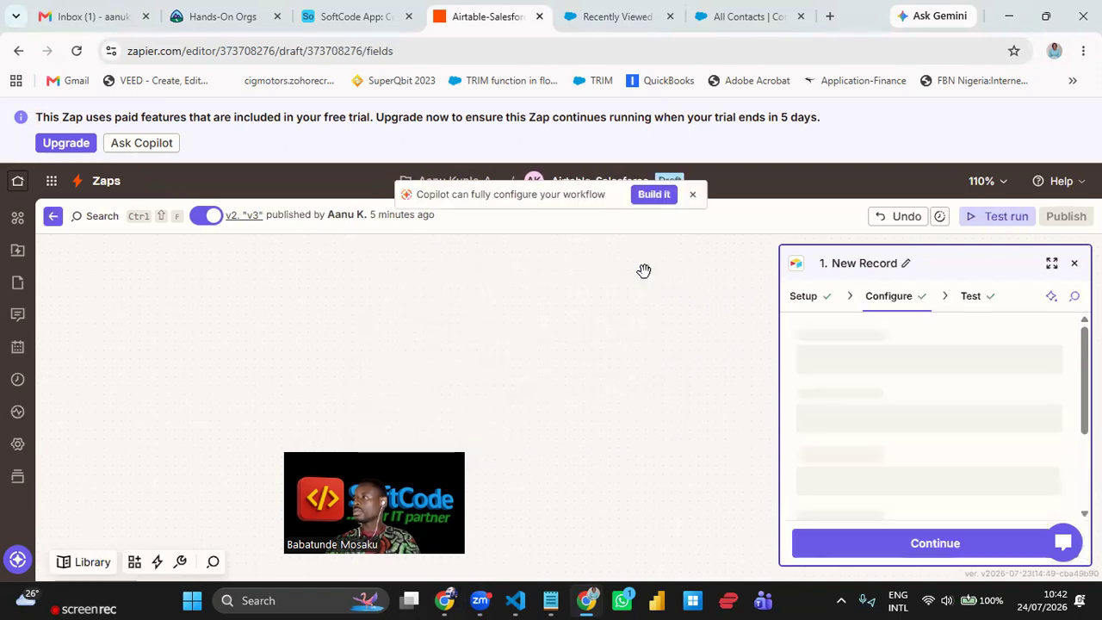
scroll(973, 374, "down", 3)
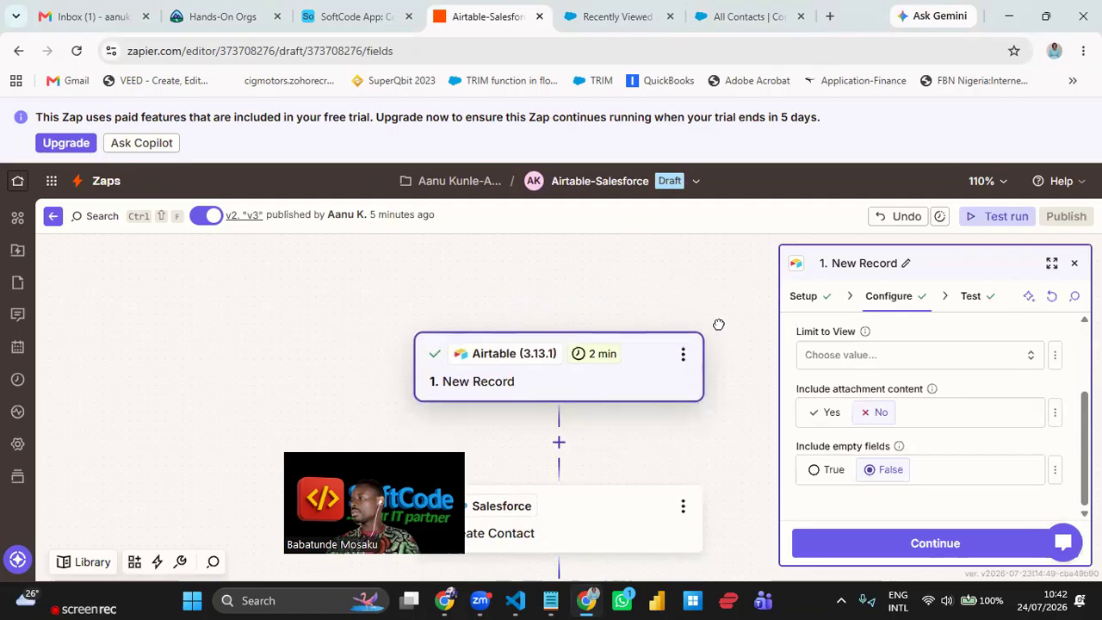
left_click(810, 301)
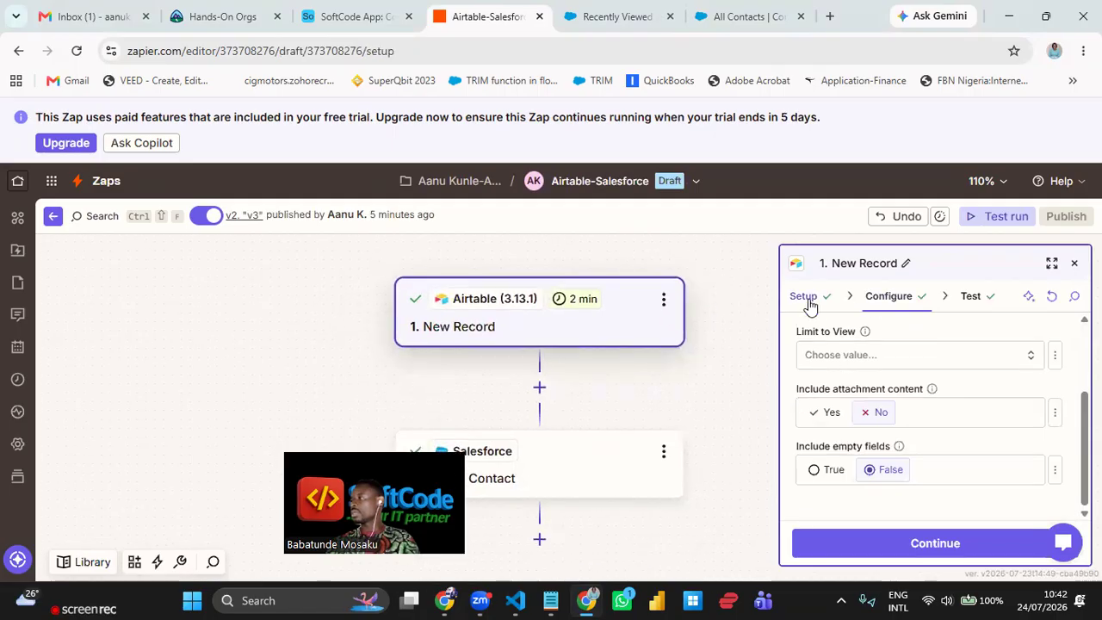
left_click(888, 298)
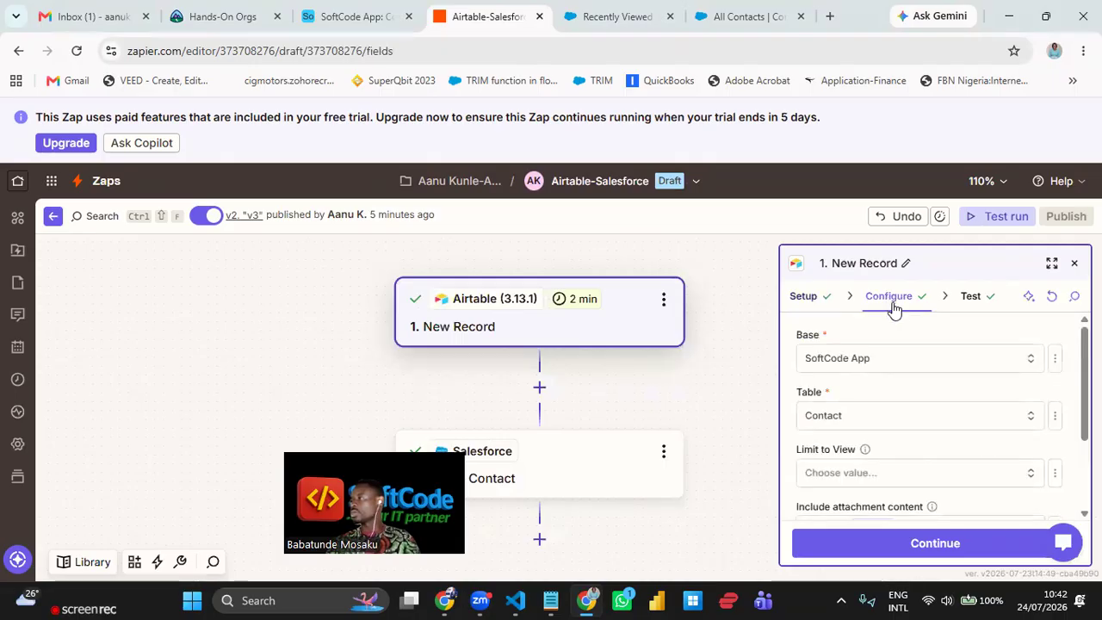
scroll(932, 413, "down", 2)
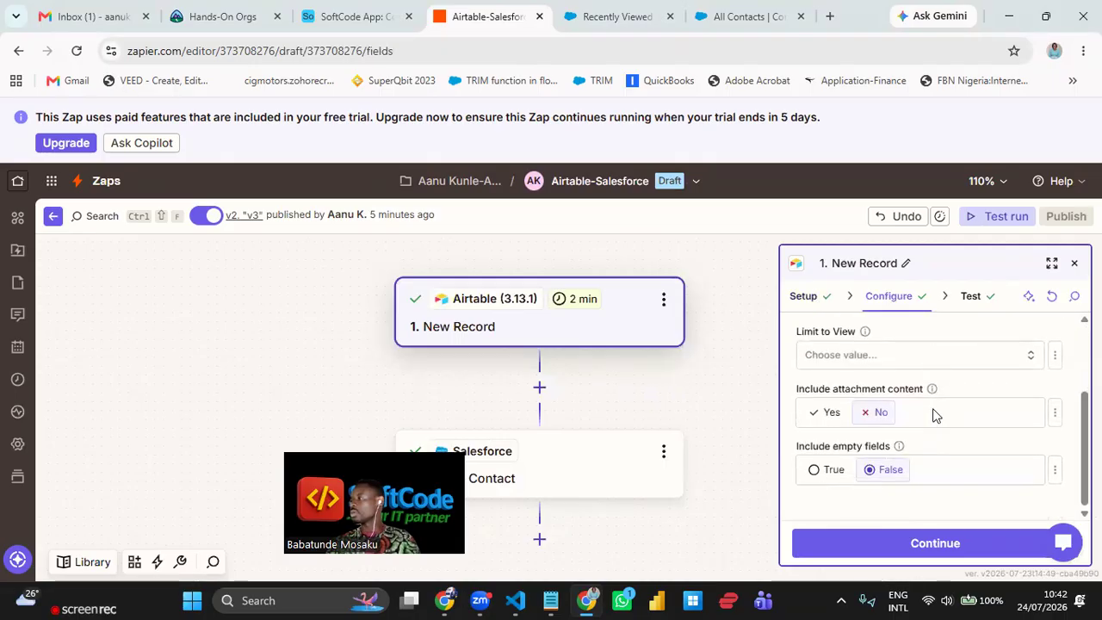
scroll(939, 409, "up", 2)
left_click(975, 300)
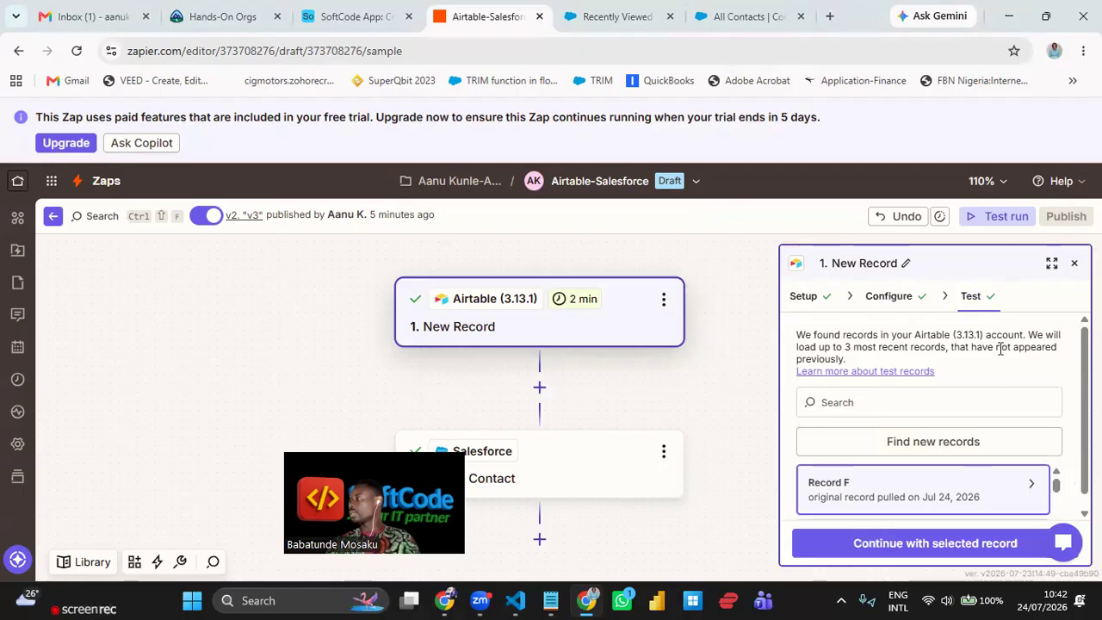
- Inspect Record E's field values among the trigger's test records
scroll(1001, 348, "down", 1)
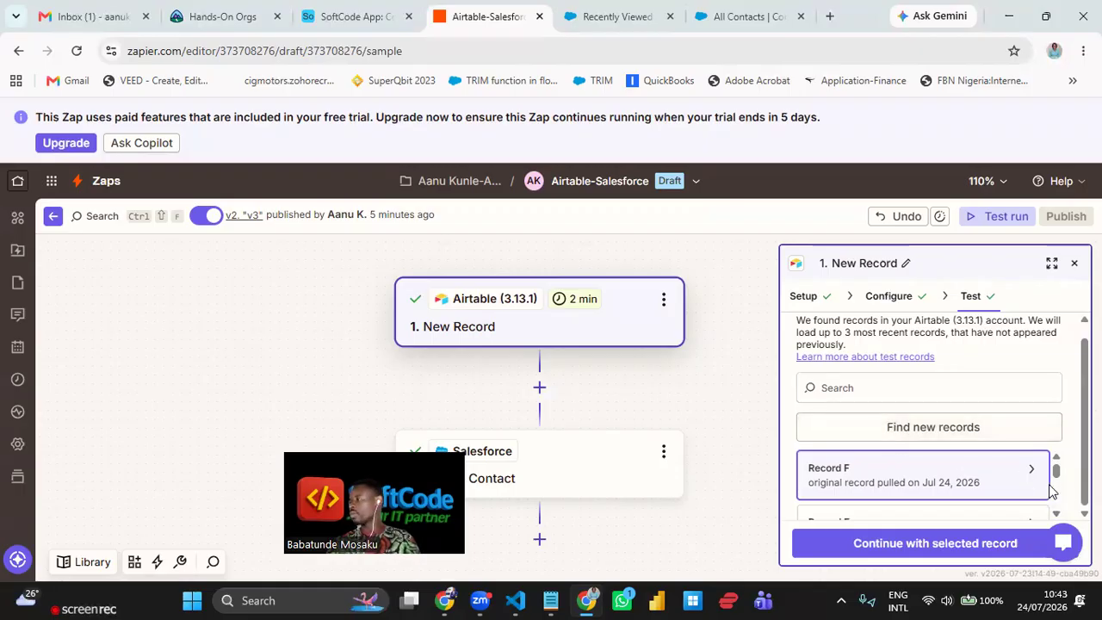
left_click(1058, 516)
left_click(1059, 516)
left_click(1059, 460)
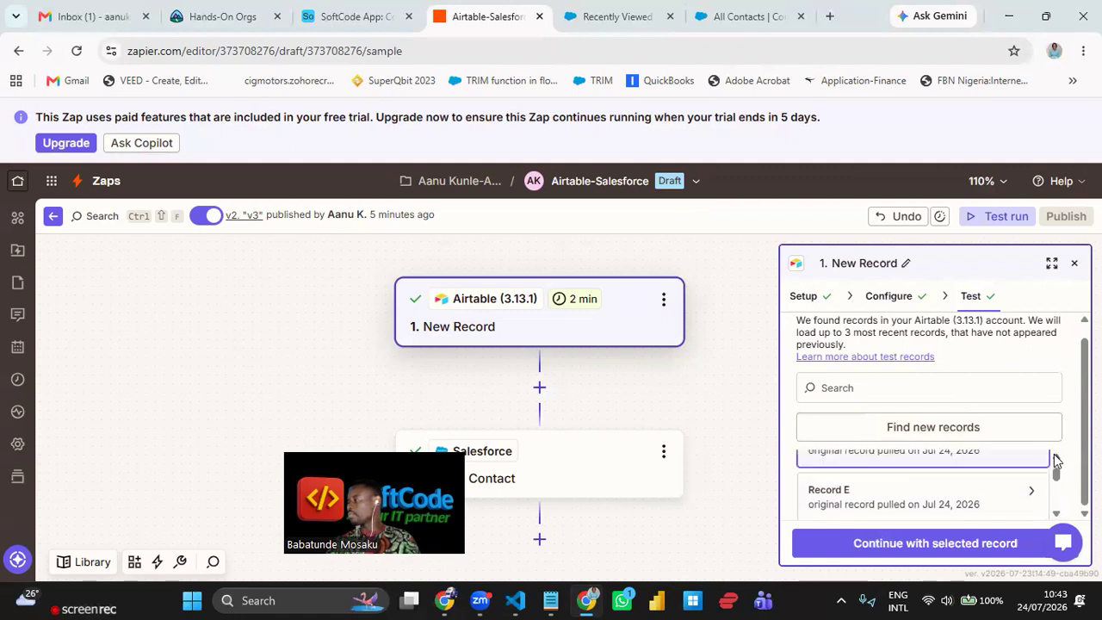
left_click(1059, 461)
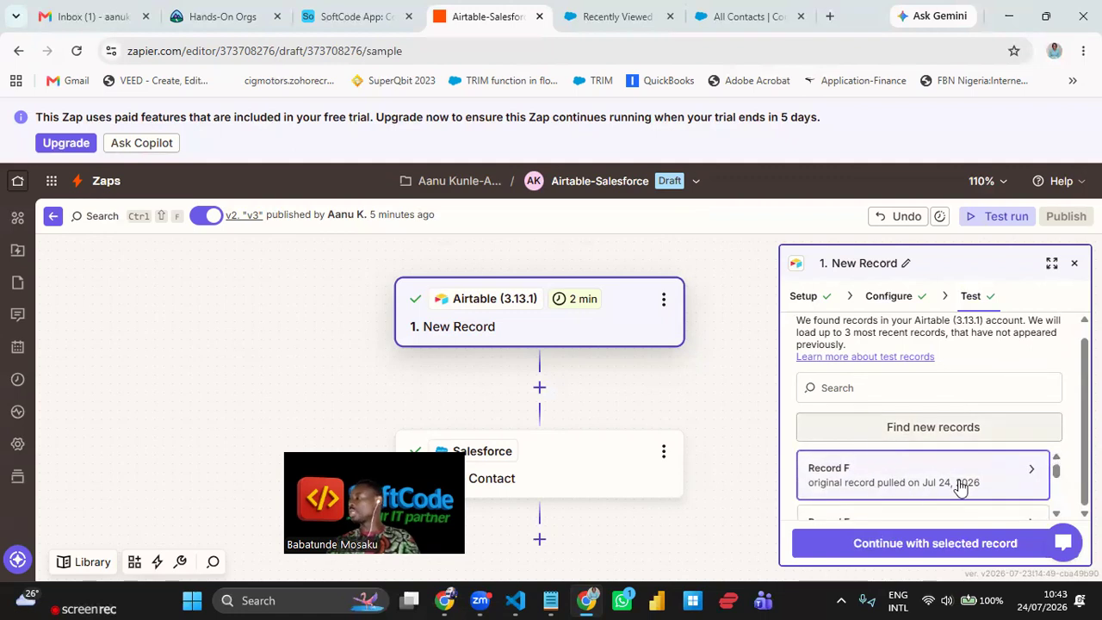
left_click(1057, 515)
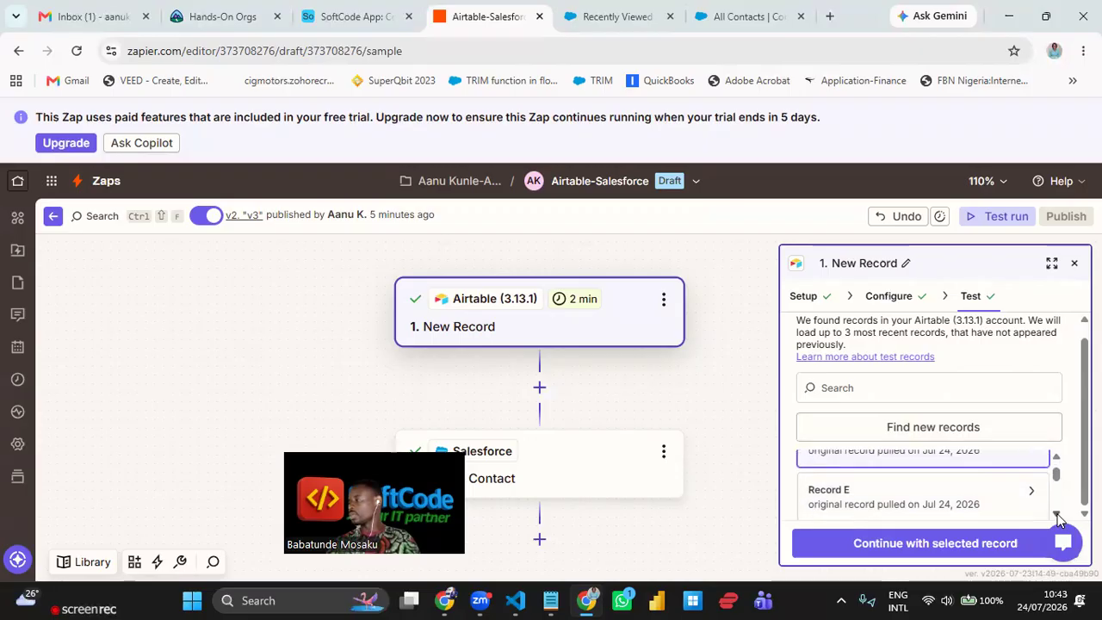
left_click(881, 474)
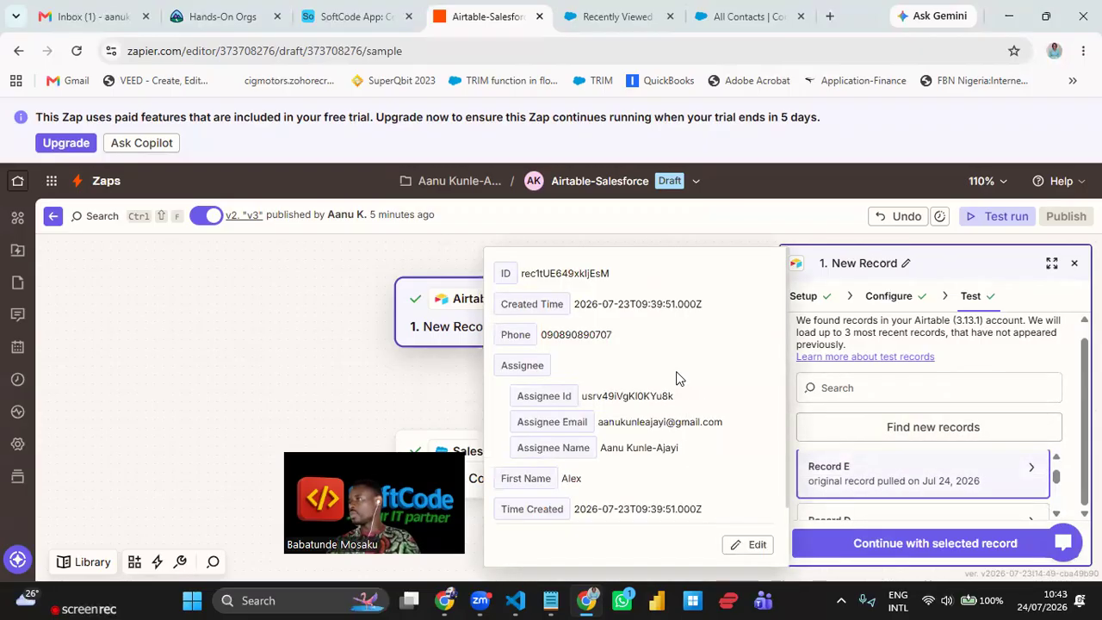
scroll(667, 366, "down", 2)
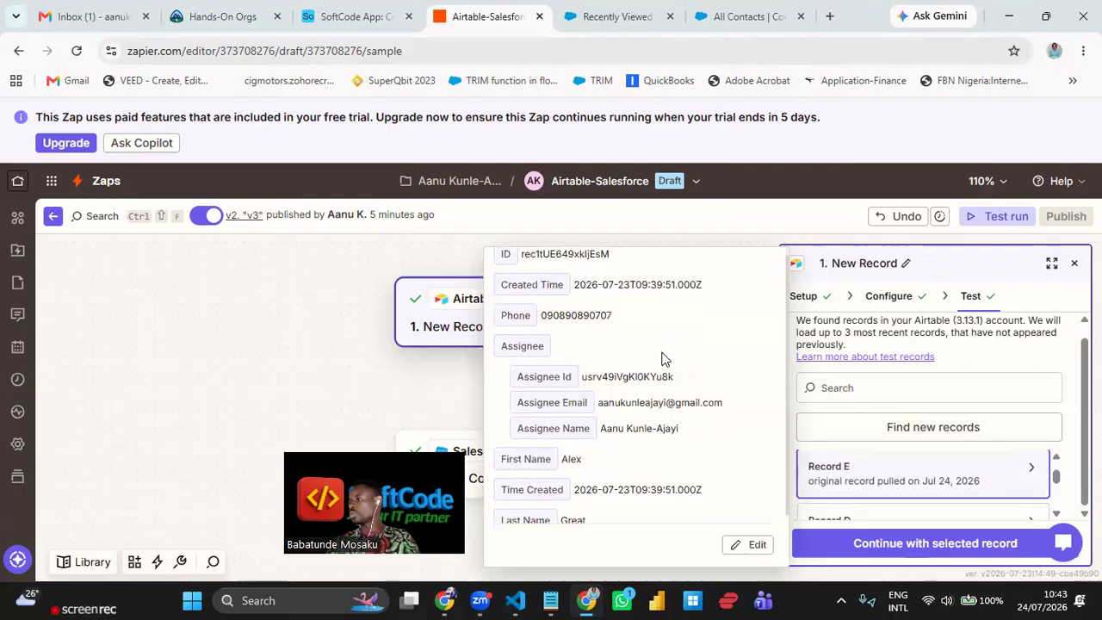
left_click(1057, 515)
- Inspect Record D's field values and close the New Record trigger panel
left_click(1057, 515)
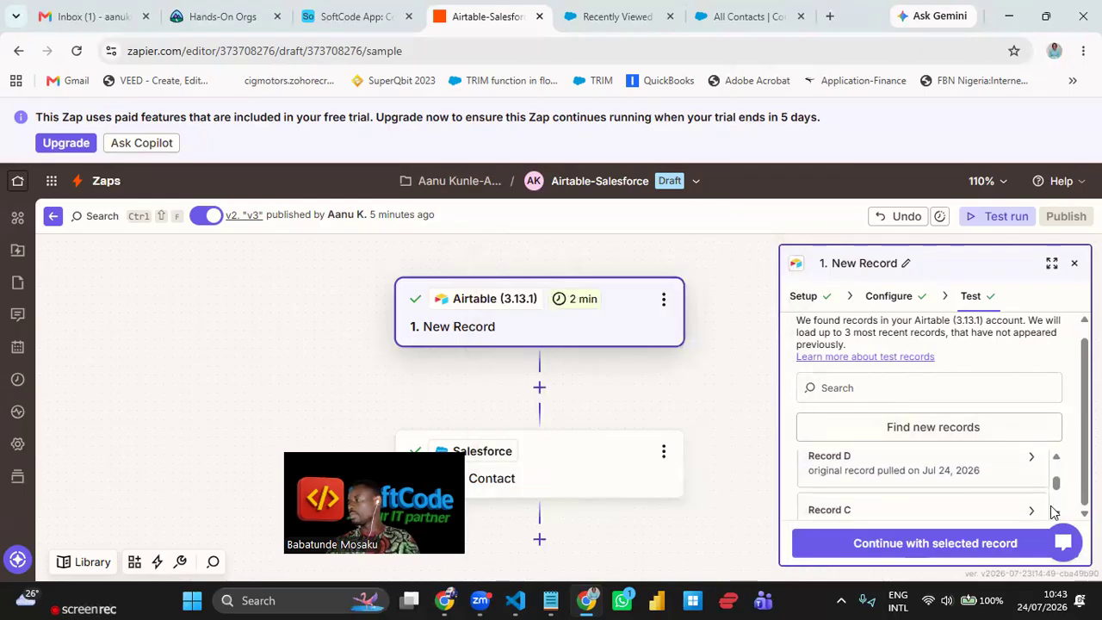
left_click(922, 476)
scroll(676, 345, "down", 2)
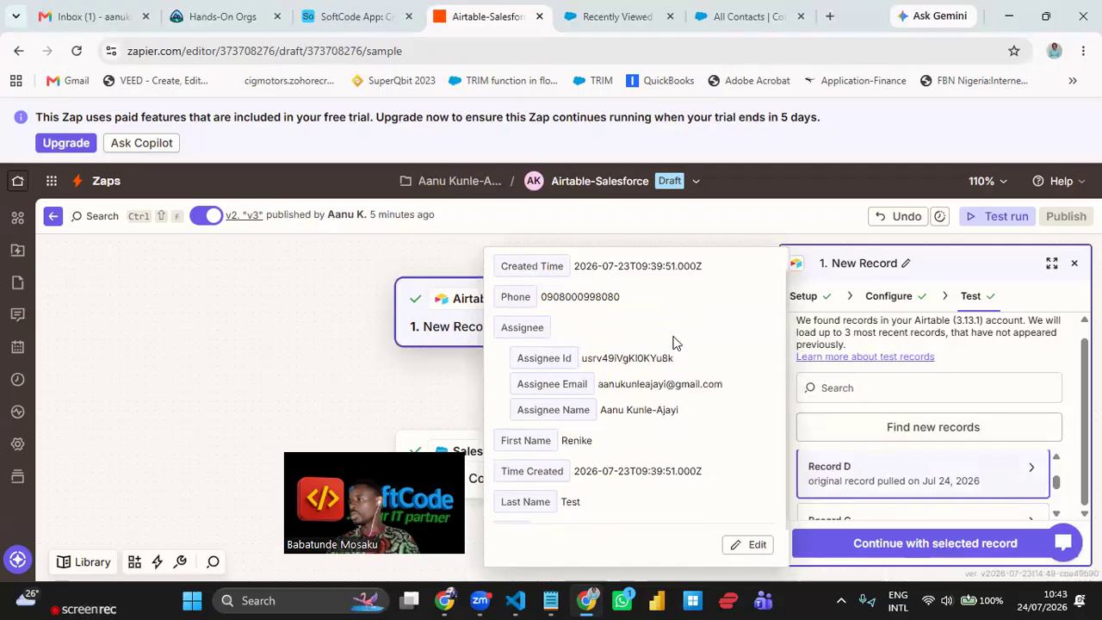
left_click(1056, 458)
left_click(1057, 459)
left_click(1057, 459)
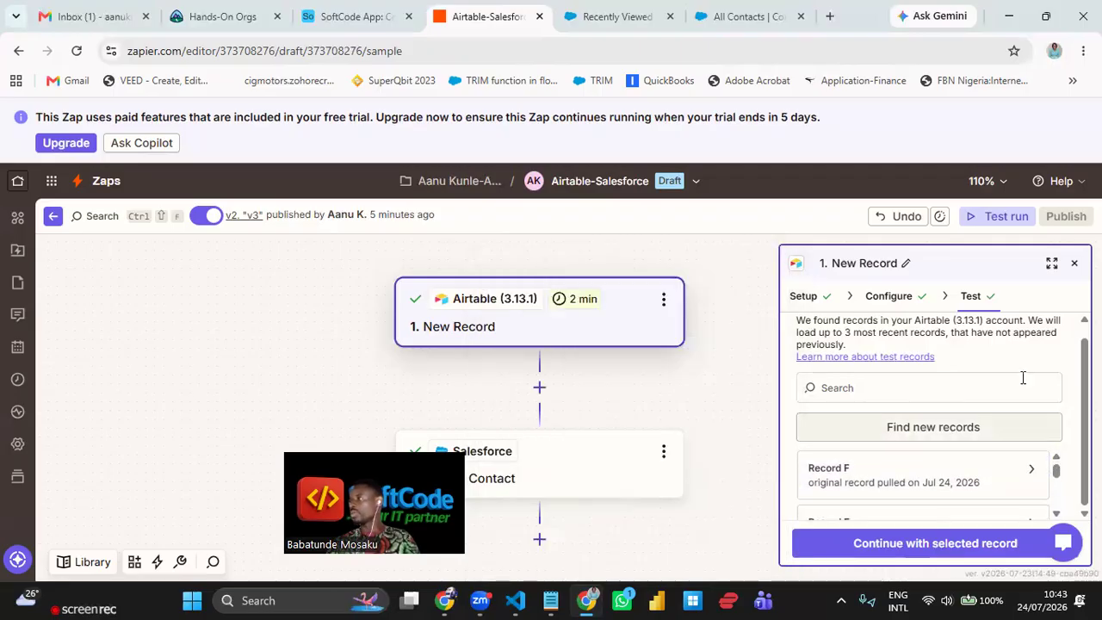
left_click(1074, 266)
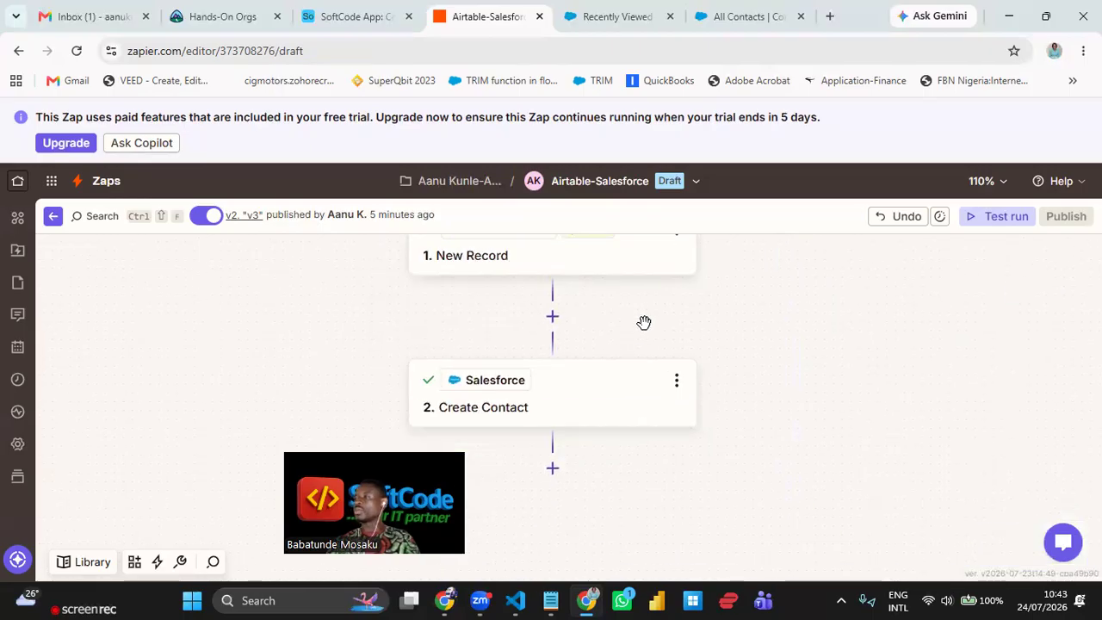
left_click(569, 390)
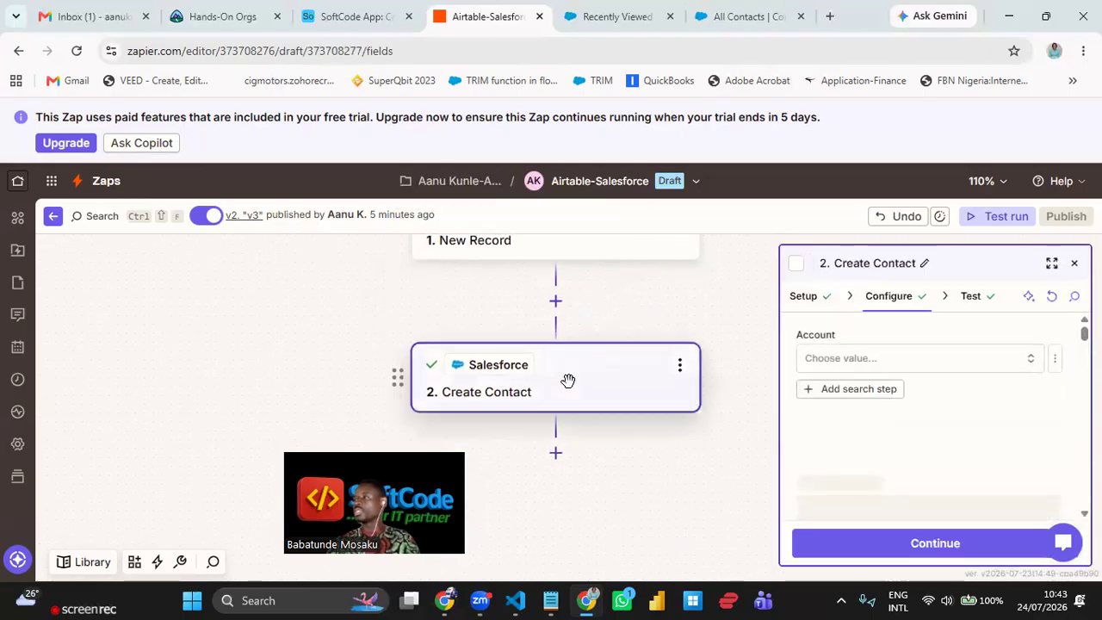
scroll(967, 426, "down", 2)
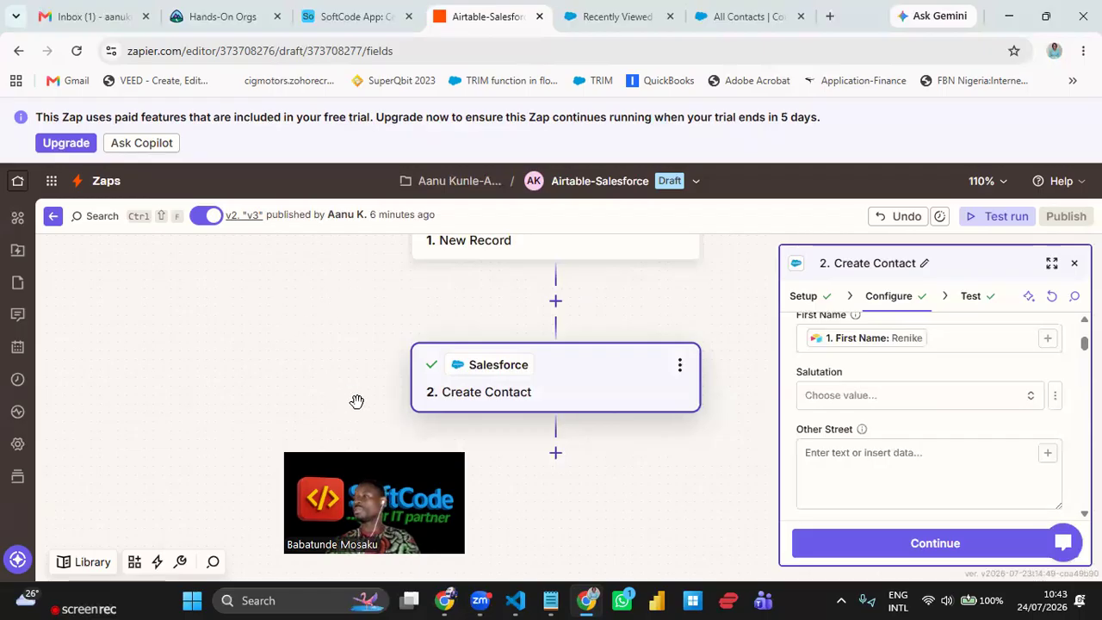
left_click(332, 18)
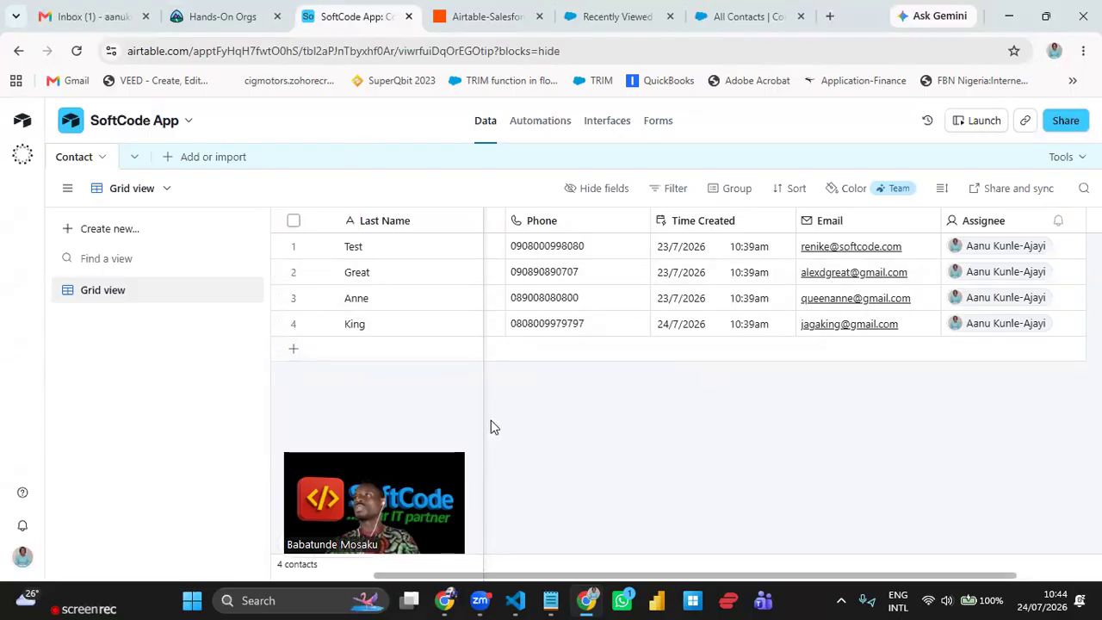
left_click(491, 17)
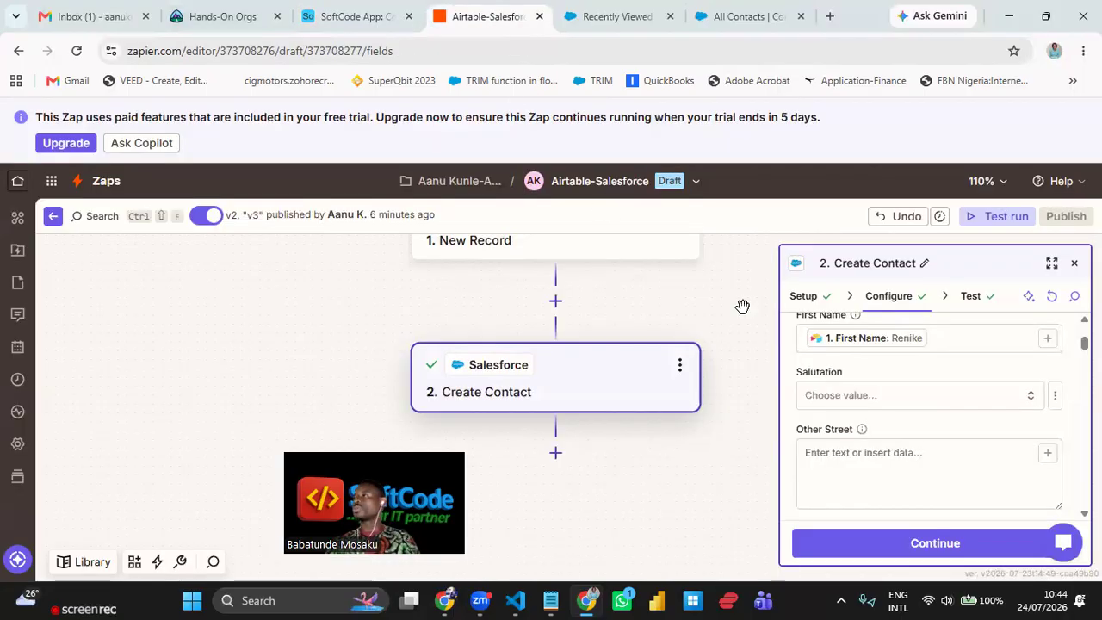
left_click(1075, 263)
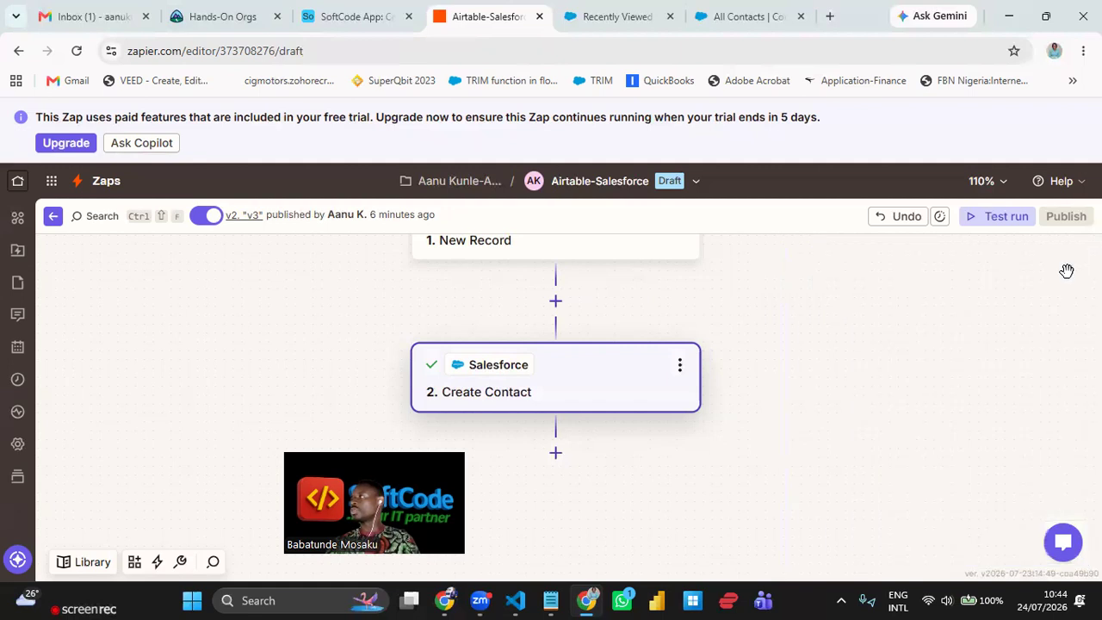
left_click_drag(721, 391, 595, 364)
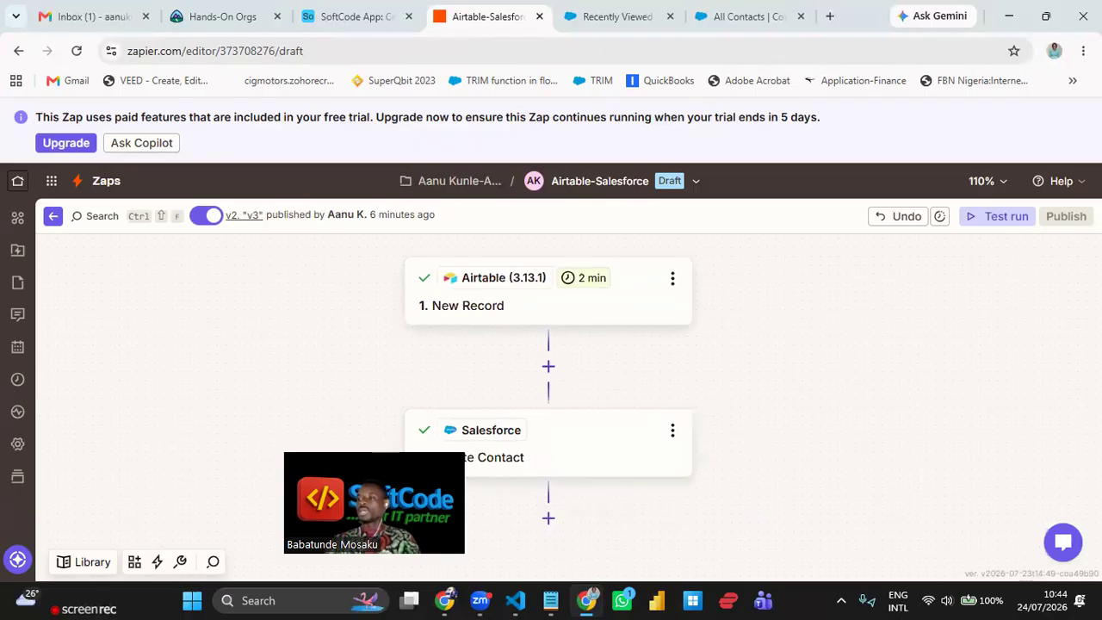